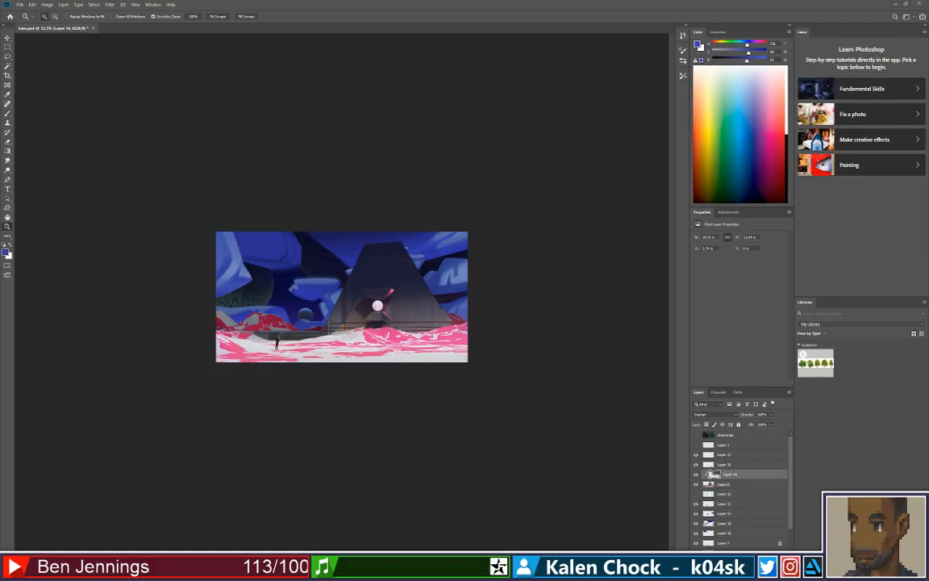
# Switch to Blender and open the recent scene file ICESCIFI.blend.
pyautogui.moveTo(222, 574)
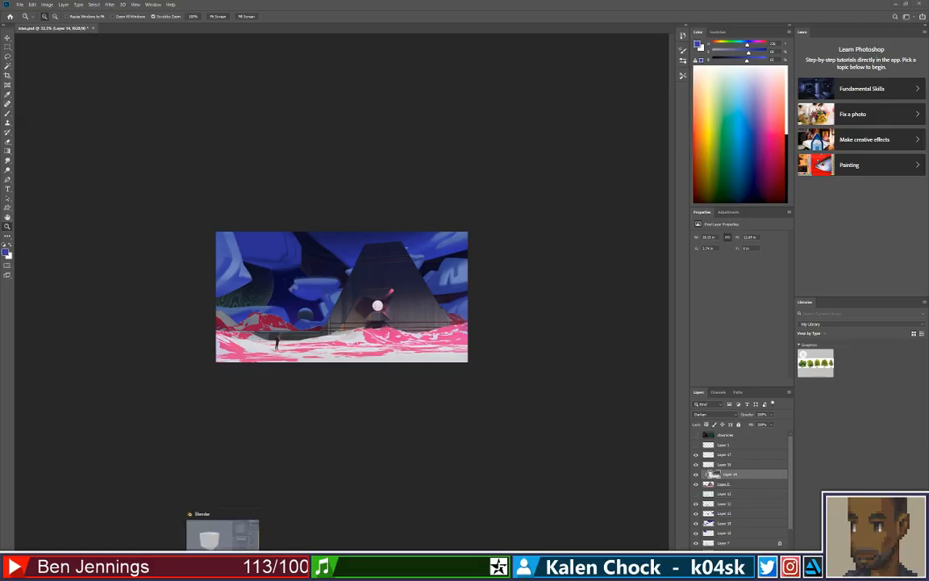
pyautogui.click(223, 532)
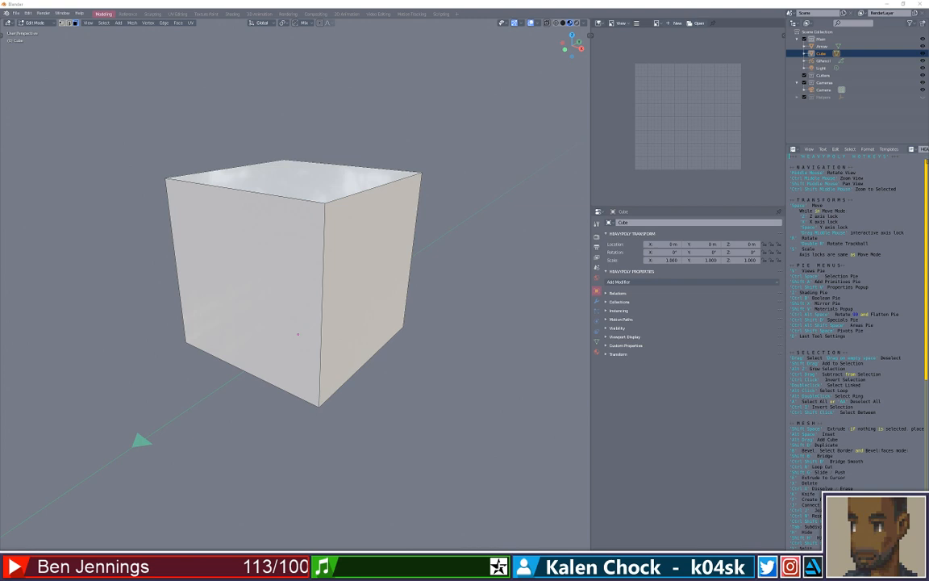
pyautogui.click(15, 13)
pyautogui.moveTo(38, 37)
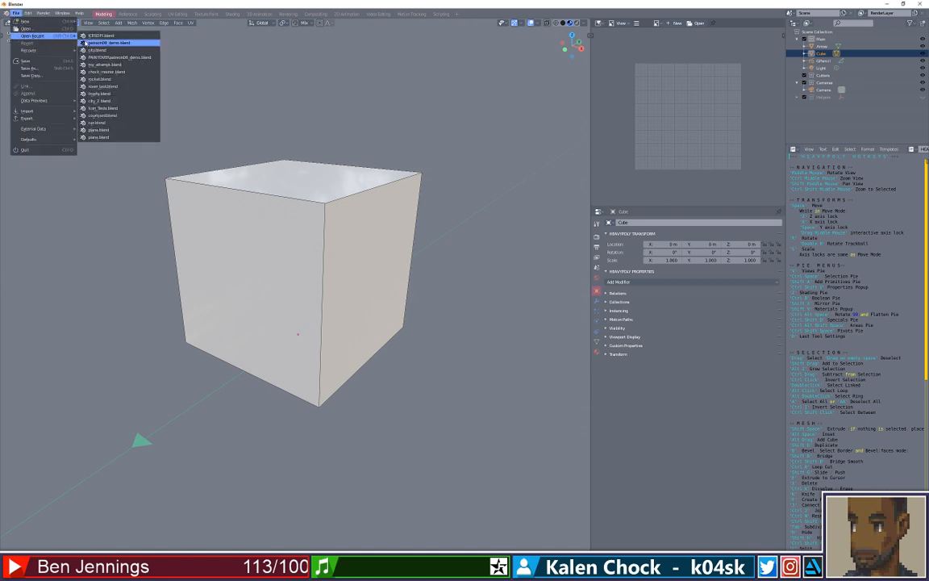
pyautogui.click(86, 35)
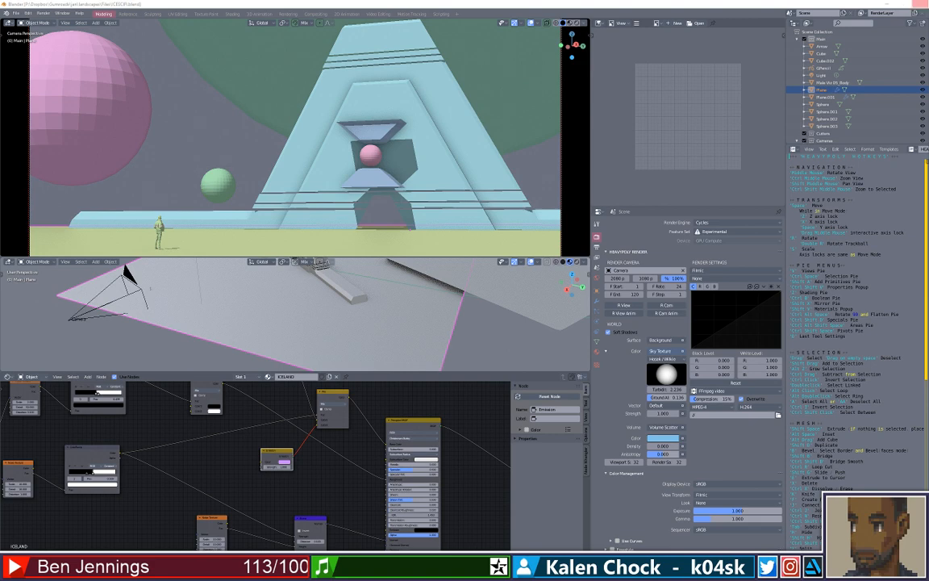
pyautogui.hotkey('alt', 'Tab')
pyautogui.hotkey('alt', 'Tab')
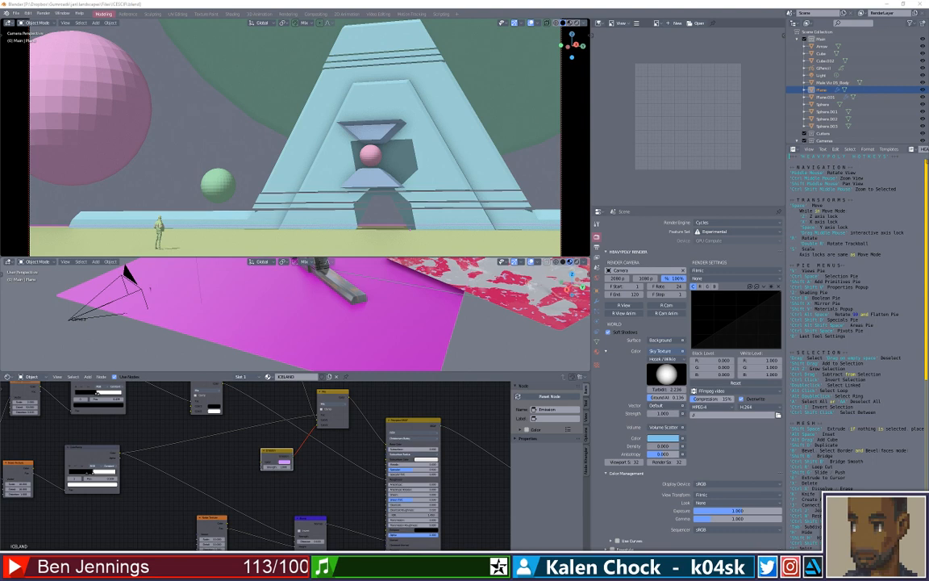
# Show the camera view with rendered shading and inspect the materials of the small sphere, the building and the large left planet.
pyautogui.click(228, 189)
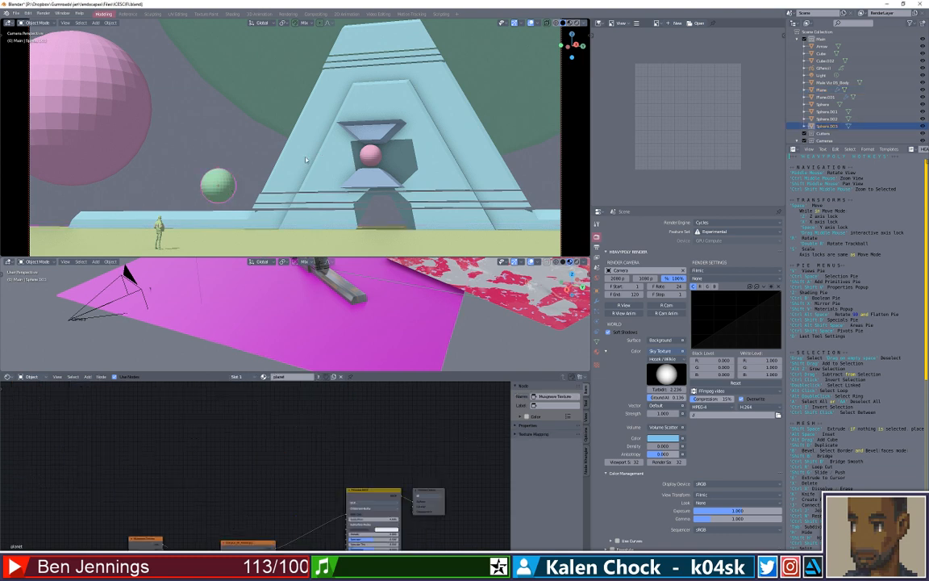
pyautogui.press('z')
pyautogui.click(337, 132)
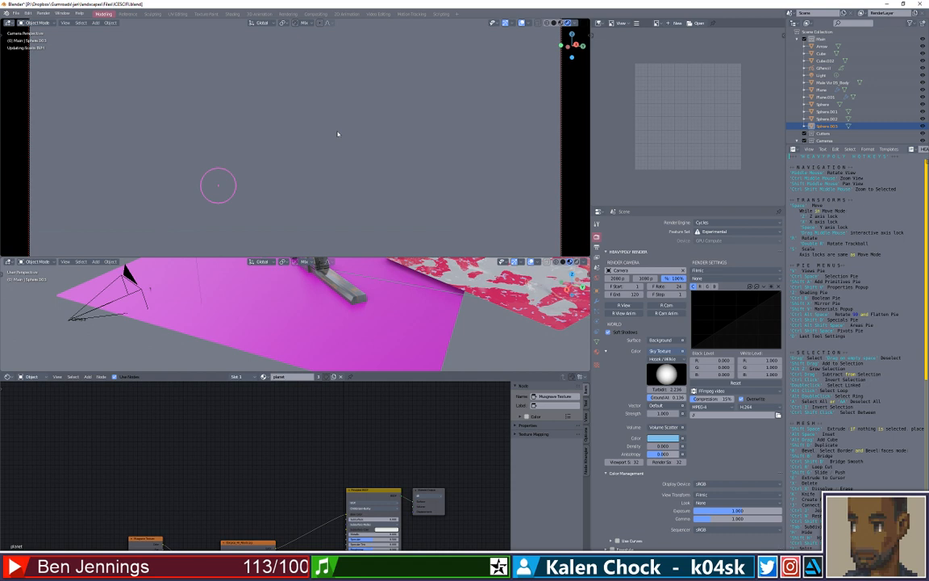
pyautogui.click(339, 134)
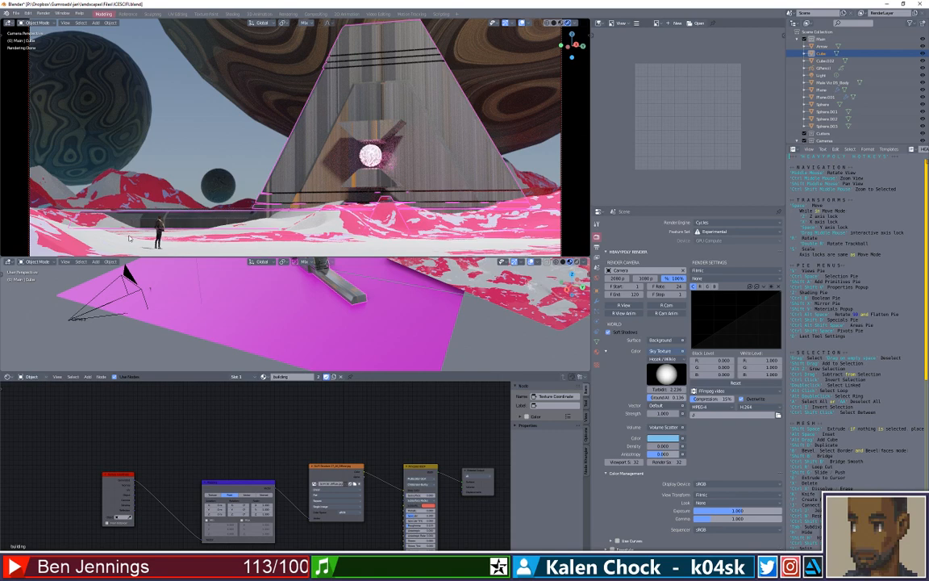
pyautogui.click(81, 100)
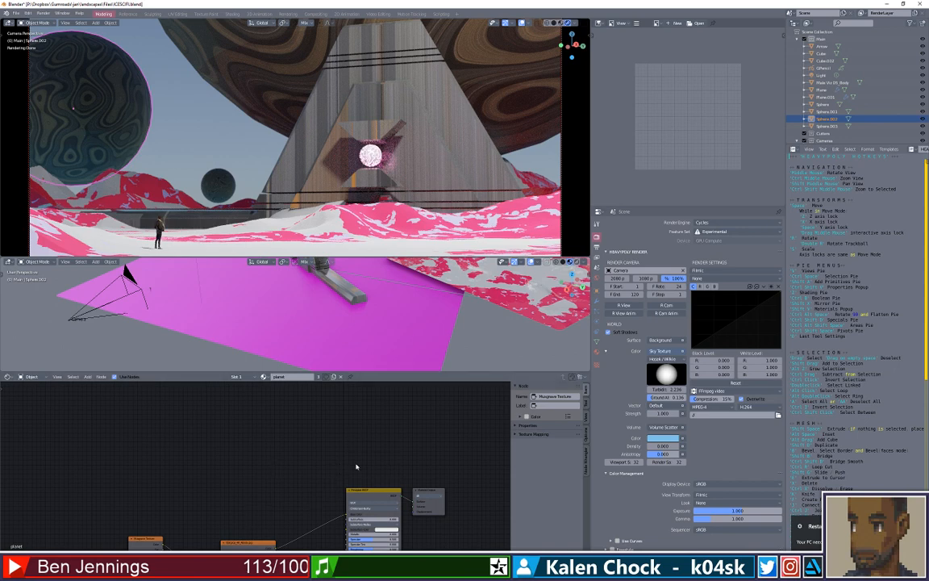
# Switch to Photoshop and enlarge the small planet on Layer 7, keeping it just above the red ridge beside the pyramid.
pyautogui.hotkey('alt', 'Tab')
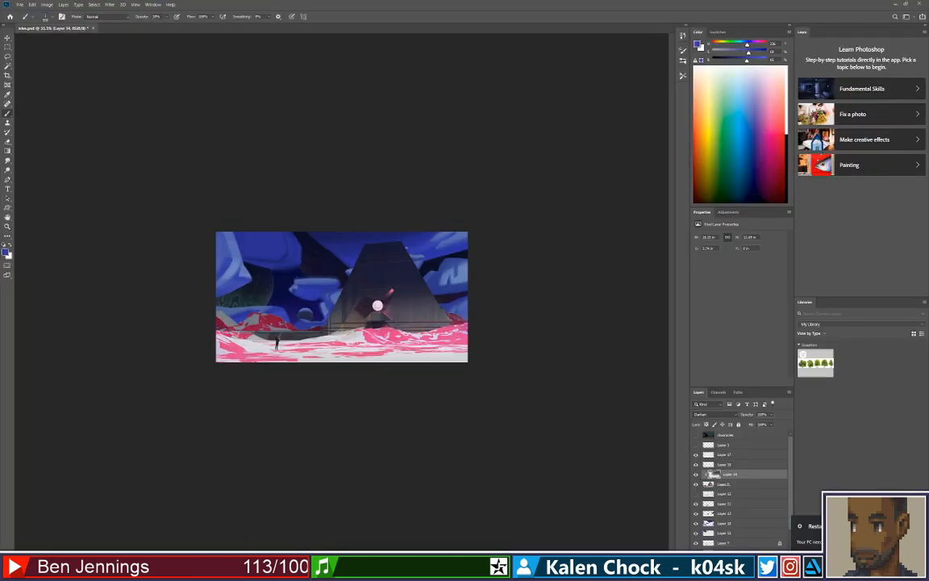
pyautogui.press('z')
pyautogui.click(334, 302)
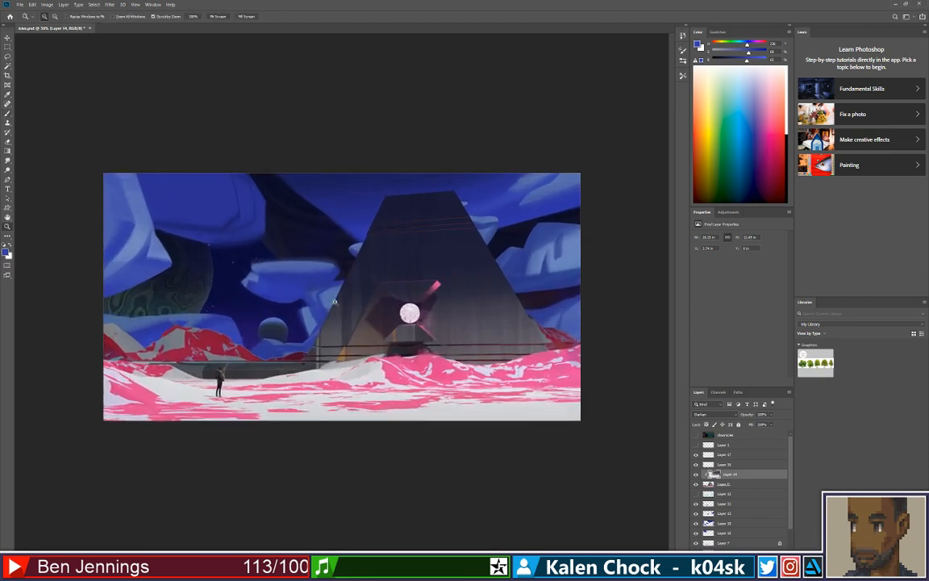
pyautogui.click(334, 301)
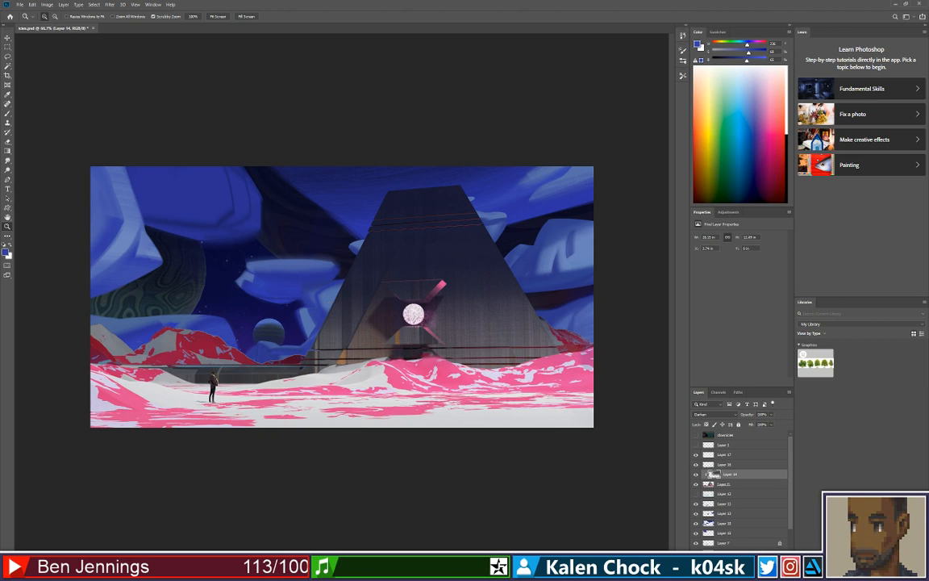
pyautogui.click(741, 547)
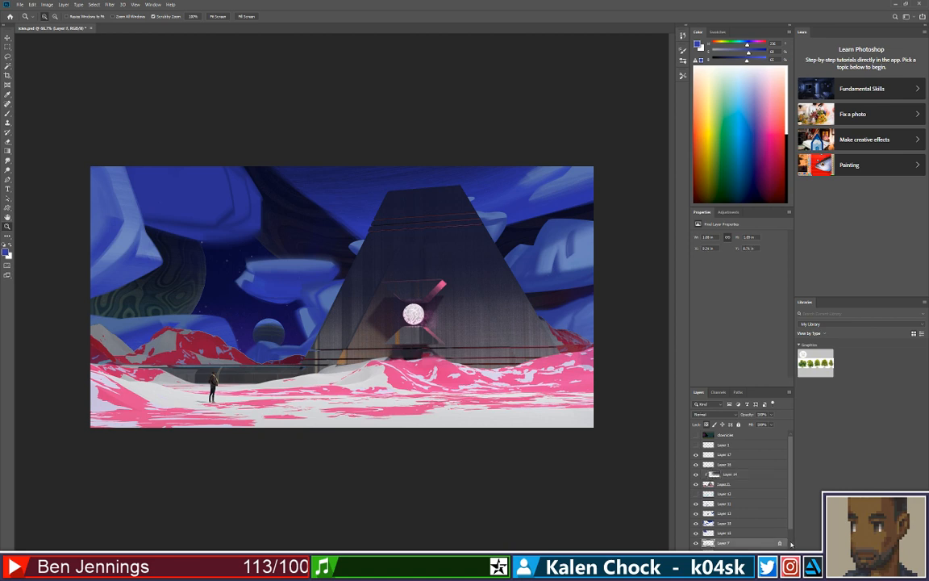
pyautogui.press('v')
pyautogui.moveTo(272, 331); pyautogui.dragTo(220, 381)
pyautogui.hotkey('ctrl', 't')
pyautogui.hotkey('ctrl', 'z')
pyautogui.moveTo(255, 351)
pyautogui.mouseDown()
pyautogui.moveTo(276, 344)
pyautogui.moveTo(263, 342)
pyautogui.mouseUp()
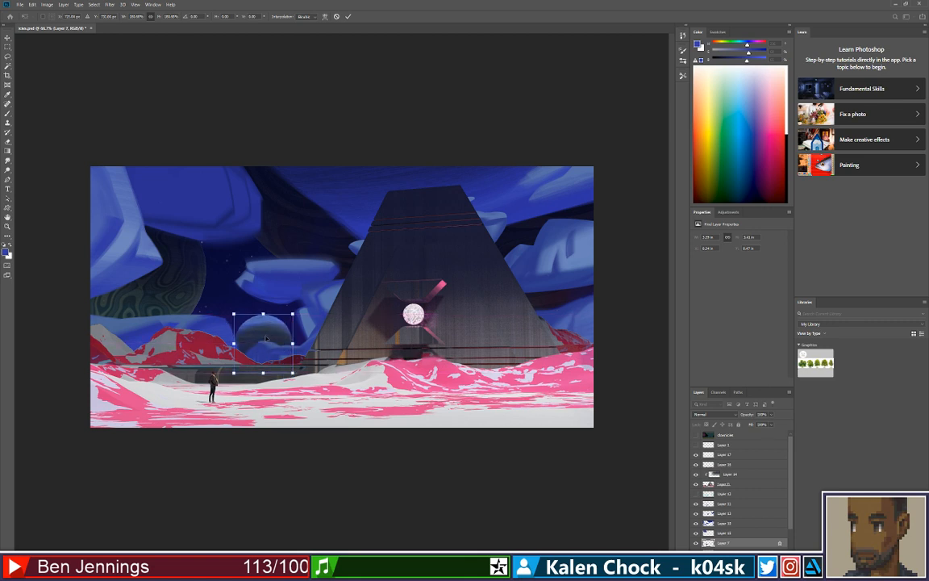
pyautogui.press('Return')
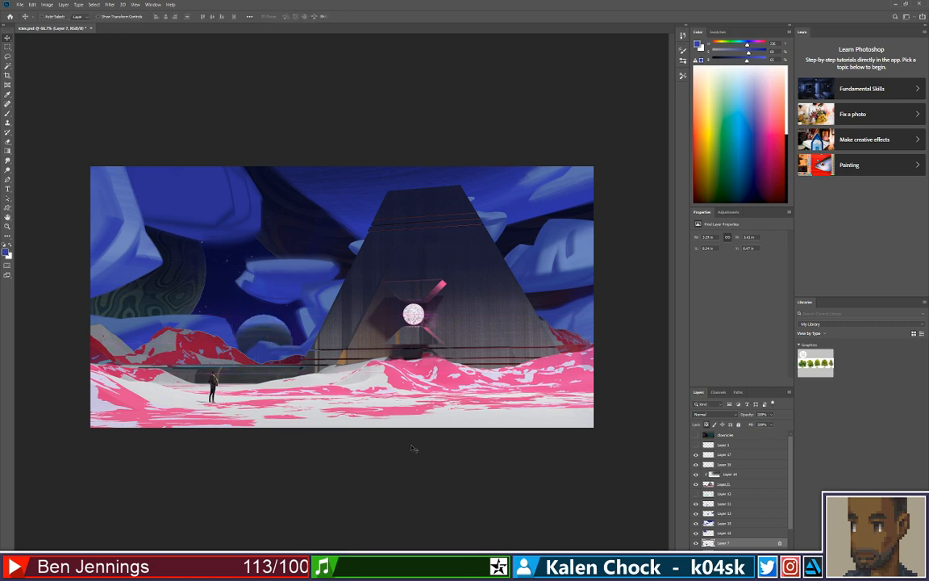
# Add an Outer Glow to the small planet's layer and give it a slight spread and a small size.
pyautogui.click(727, 564)
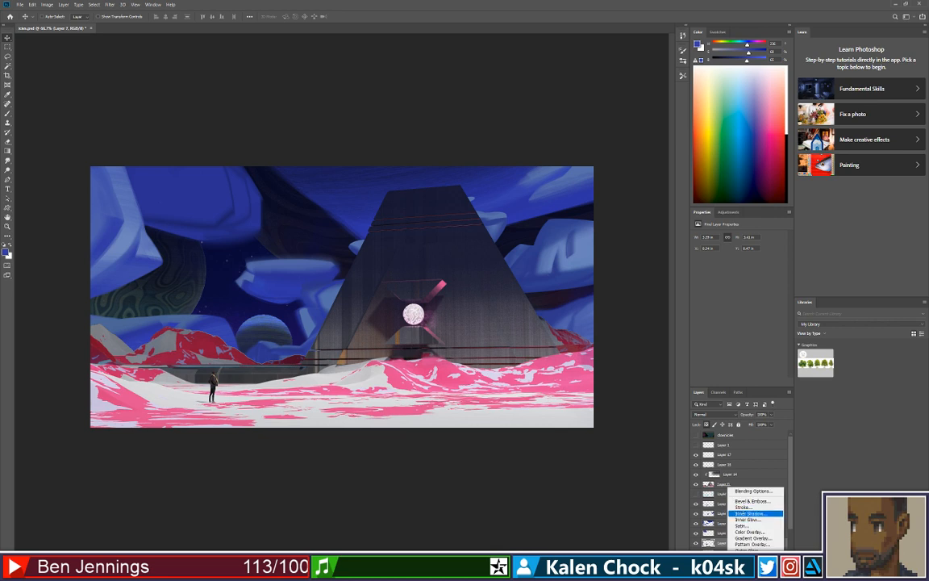
pyautogui.click(755, 544)
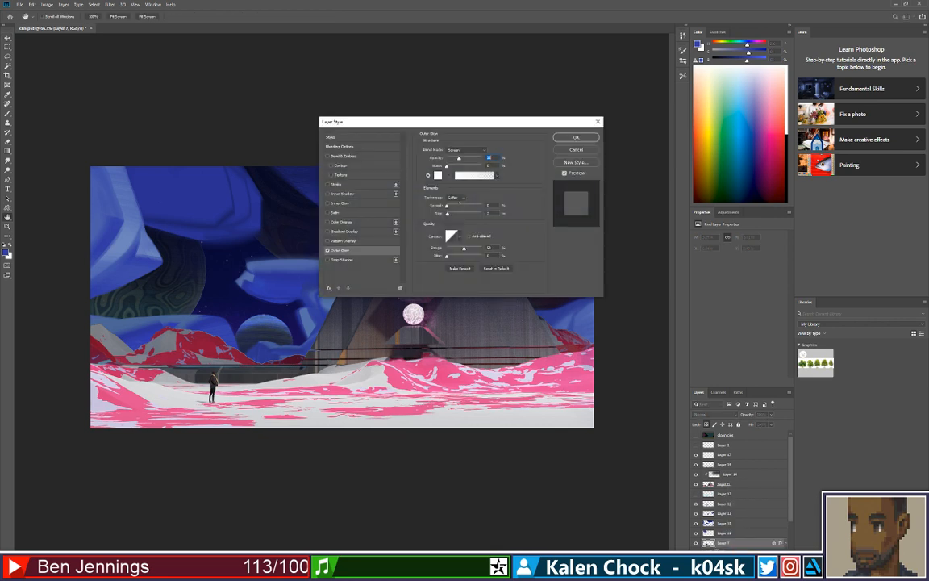
pyautogui.click(452, 205)
pyautogui.click(453, 214)
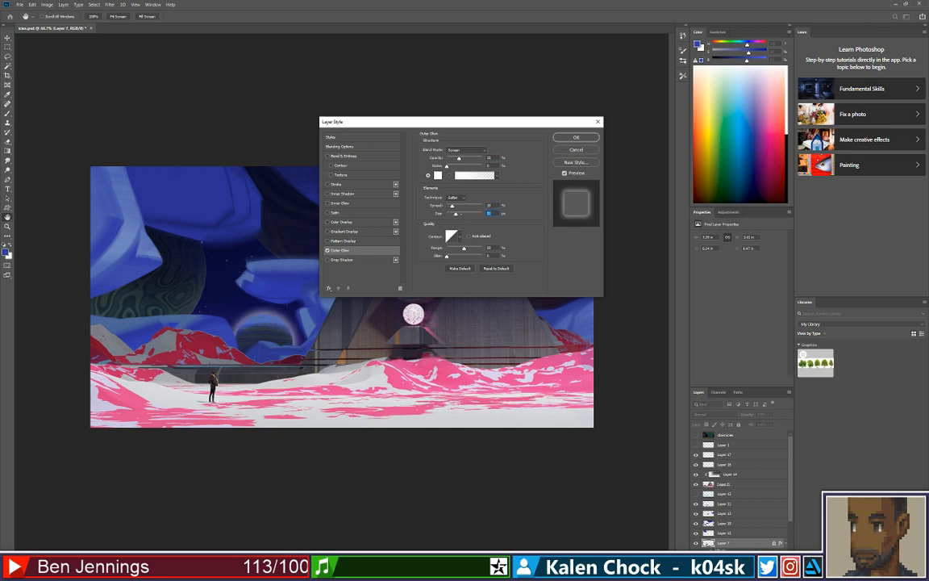
pyautogui.moveTo(456, 215); pyautogui.dragTo(452, 215)
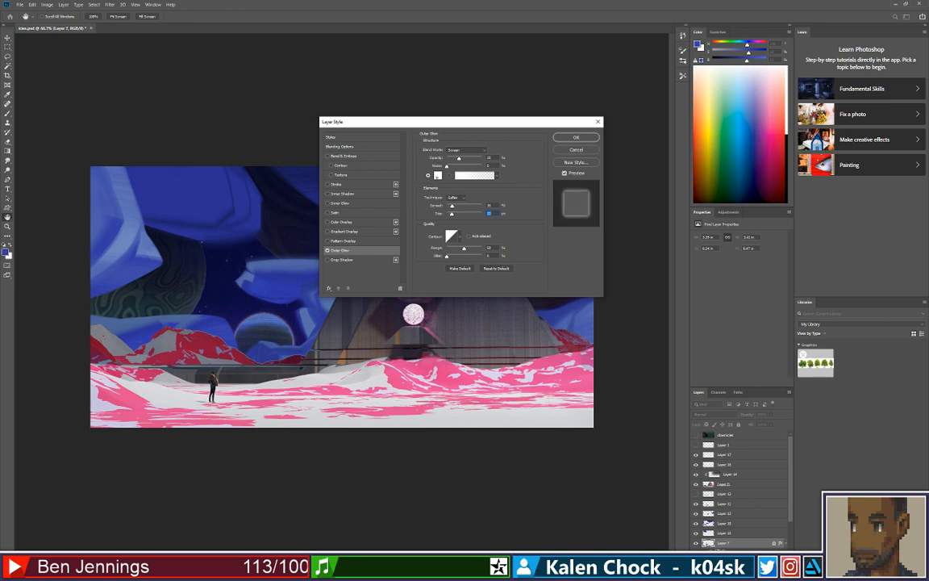
# Set the small planet's Outer Glow color to blue #0077e4 and apply the layer style.
pyautogui.click(437, 175)
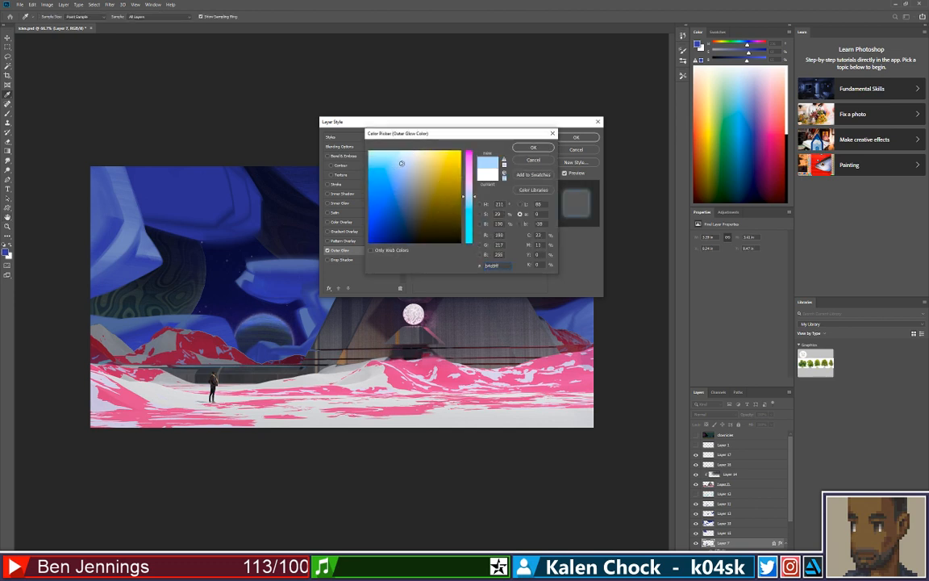
pyautogui.moveTo(401, 163)
pyautogui.mouseDown()
pyautogui.moveTo(381, 161)
pyautogui.moveTo(389, 205)
pyautogui.moveTo(390, 197)
pyautogui.mouseUp()
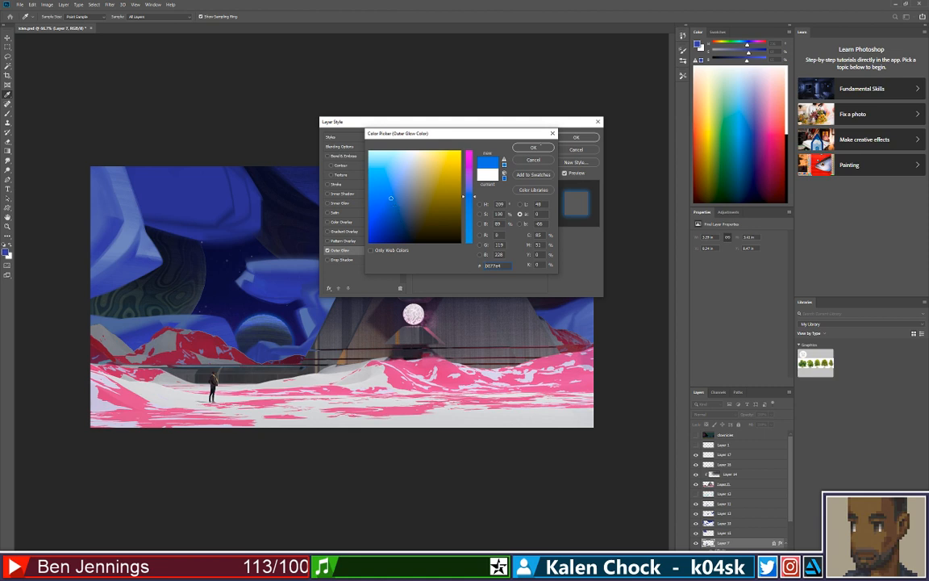
pyautogui.press('Return')
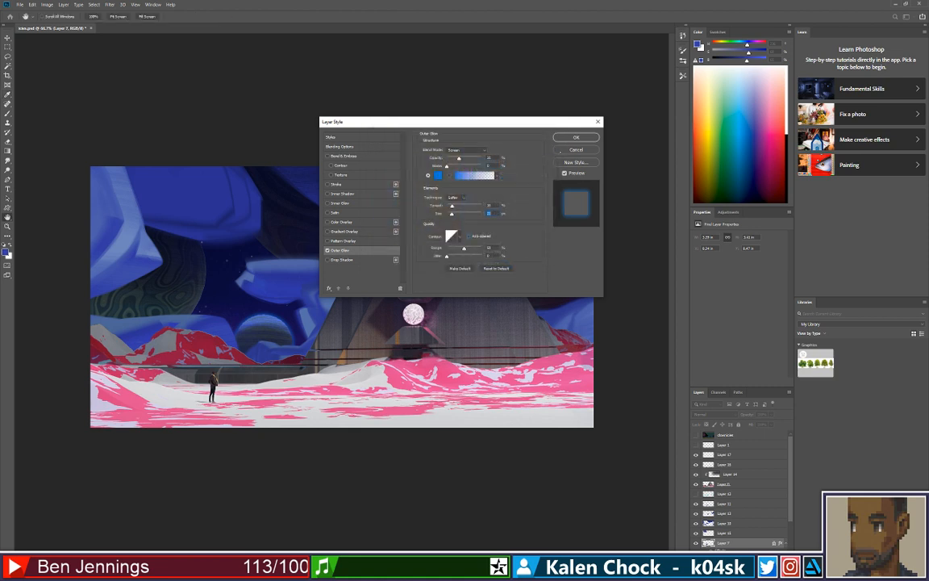
pyautogui.click(559, 152)
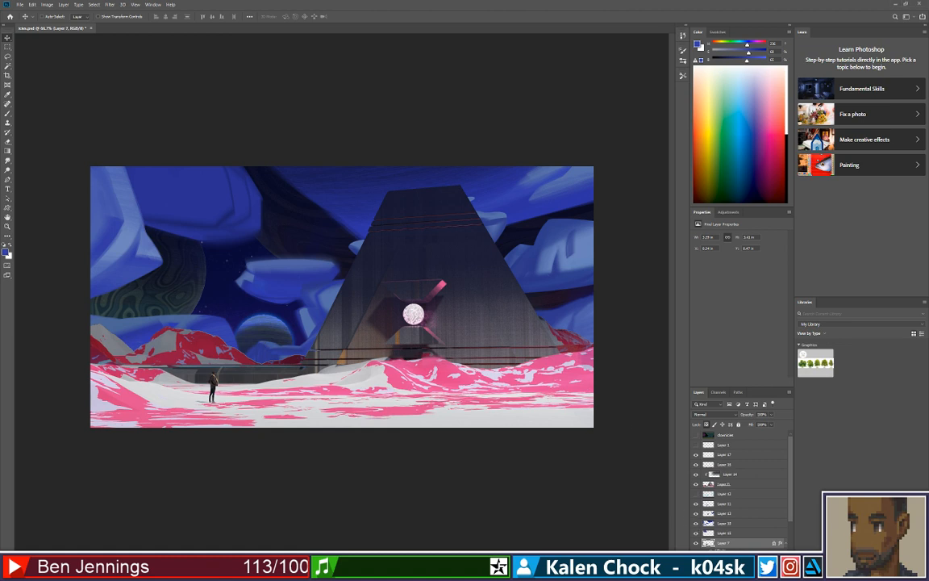
# Reopen the small planet's blending options, try Color Dodge as the layer's blend mode, and restore Normal.
pyautogui.doubleClick(779, 544)
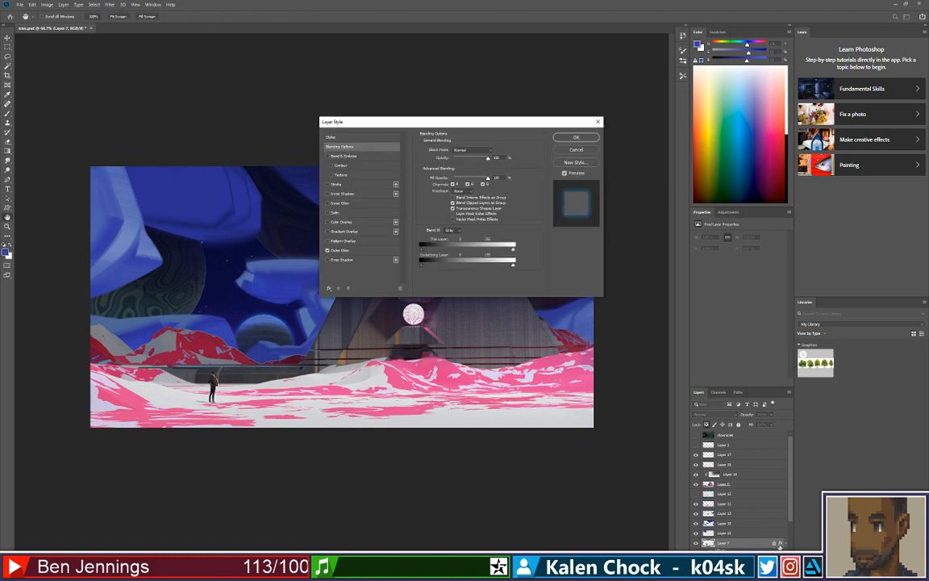
pyautogui.click(472, 150)
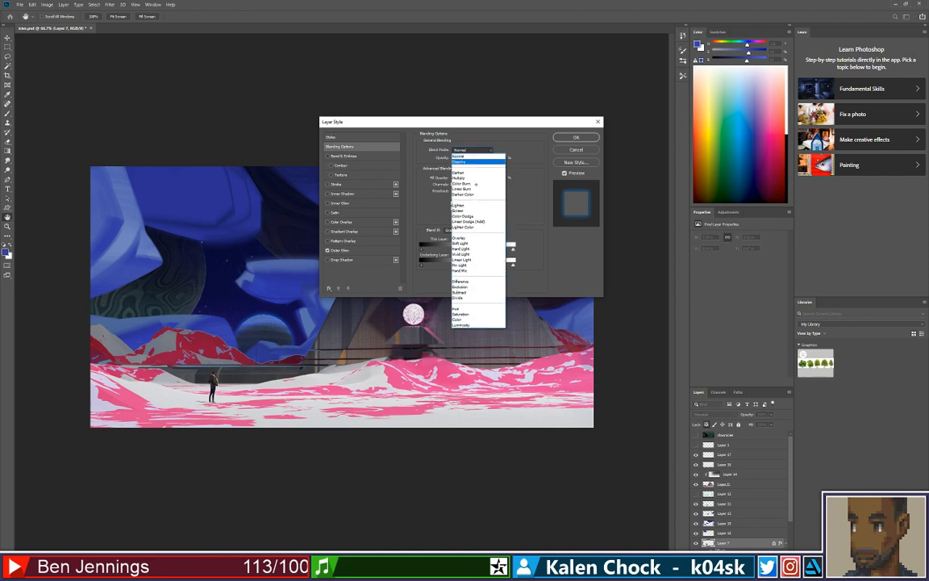
pyautogui.click(476, 216)
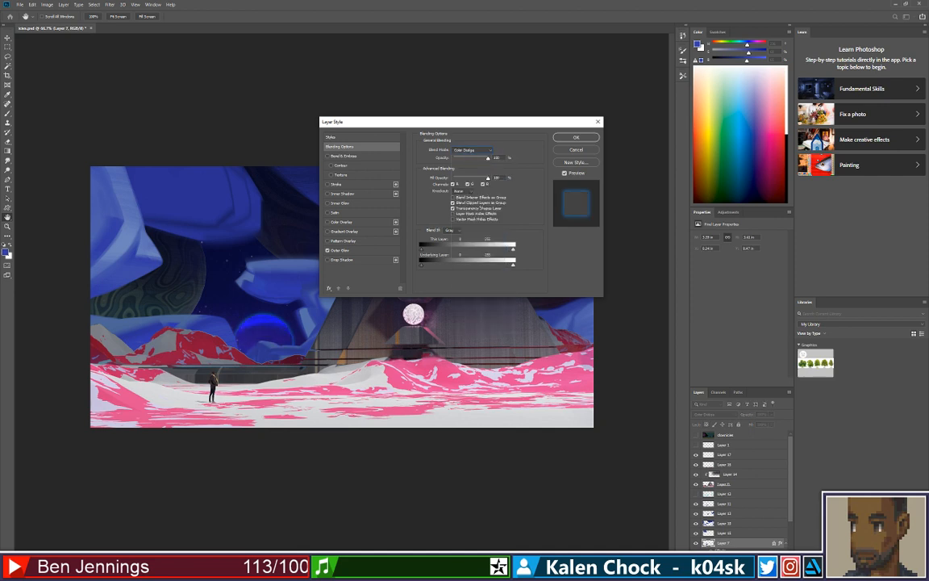
pyautogui.click(472, 150)
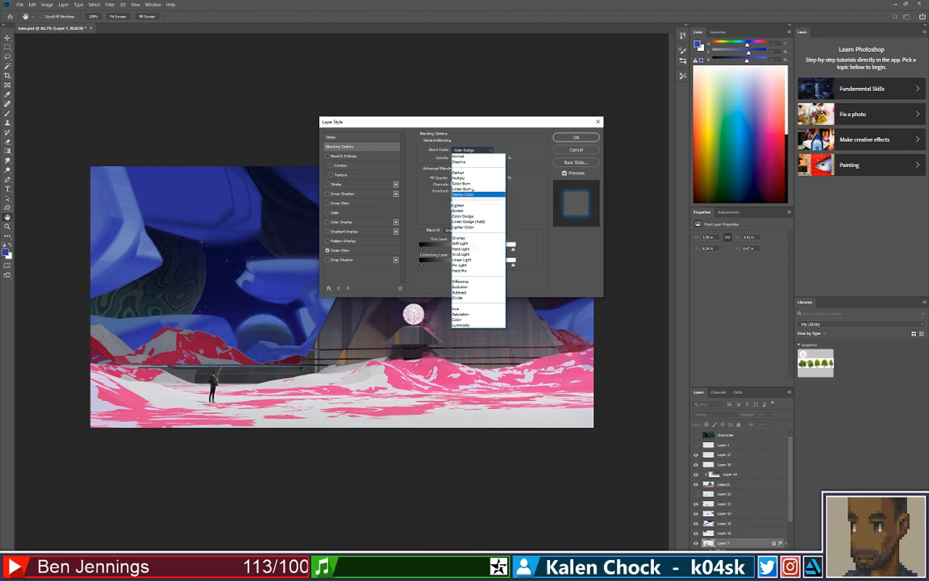
pyautogui.click(460, 157)
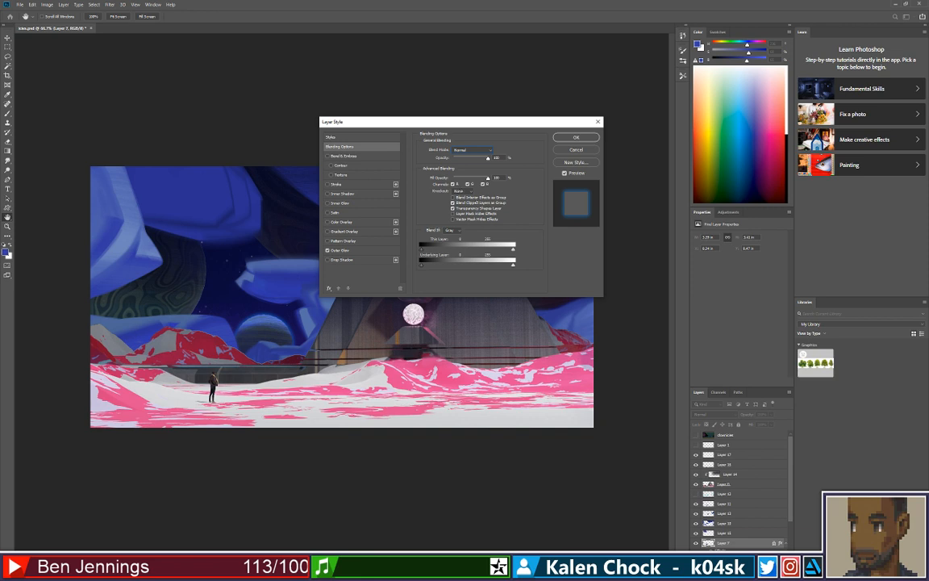
# Try Color Dodge for the small planet's Outer Glow, raise the glow's opacity, noise and spread, and fine-tune its size.
pyautogui.click(368, 250)
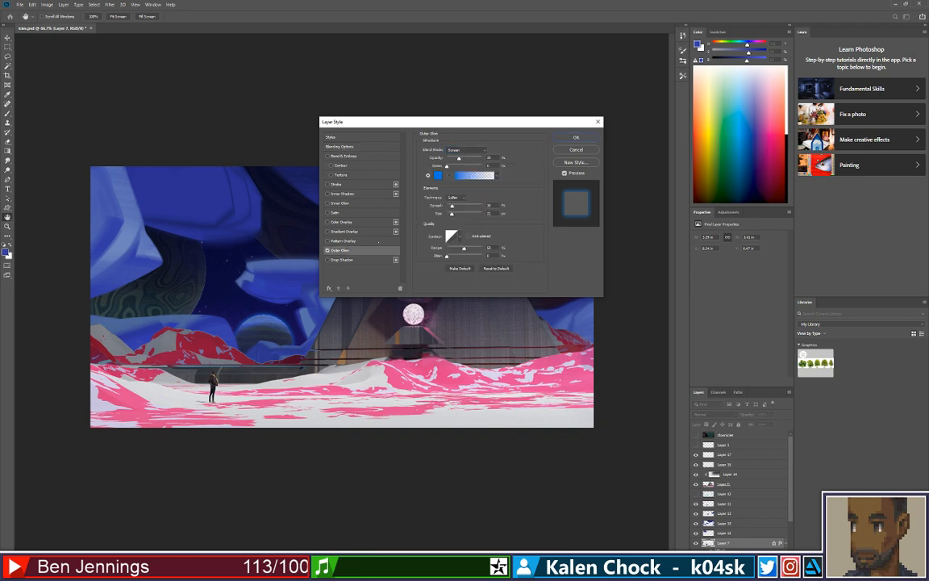
pyautogui.click(466, 150)
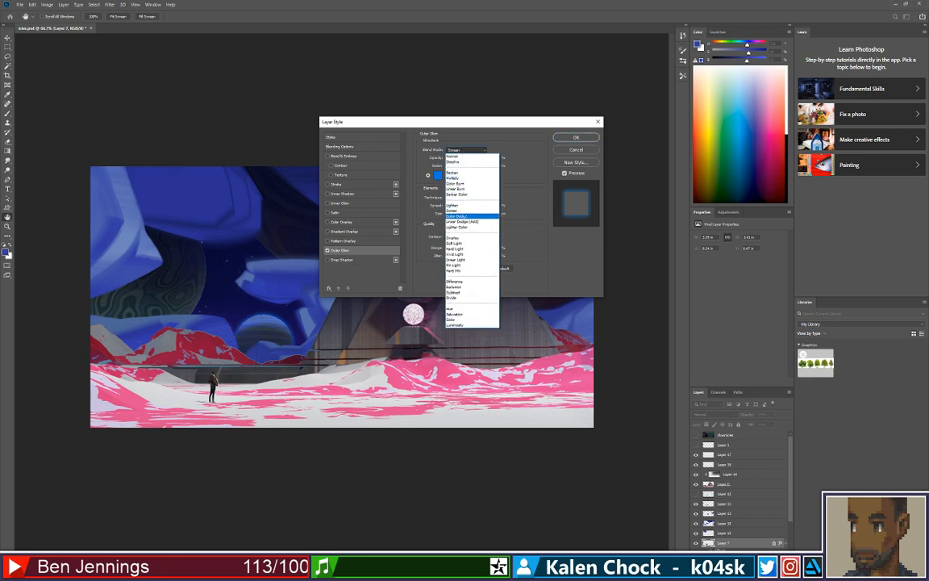
pyautogui.click(464, 191)
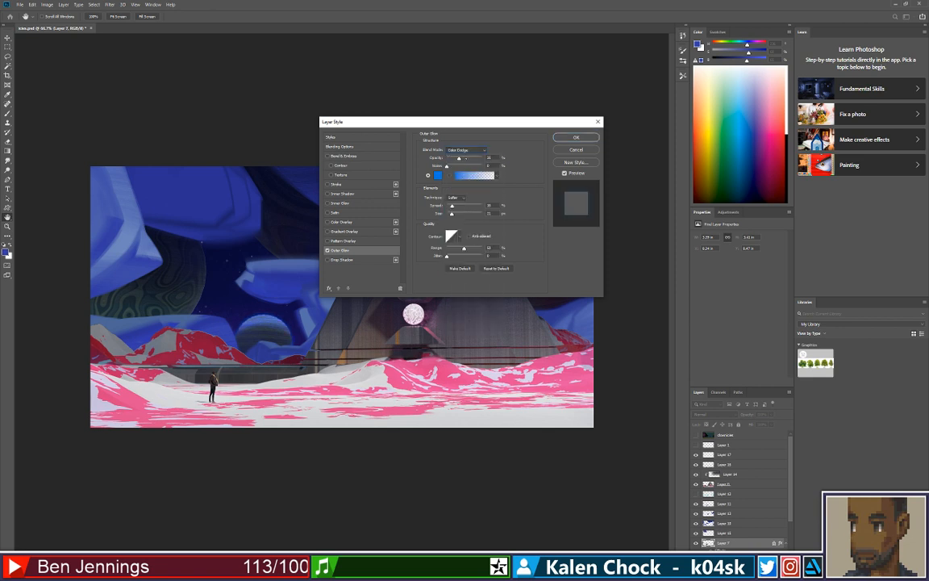
pyautogui.moveTo(466, 159); pyautogui.dragTo(474, 159)
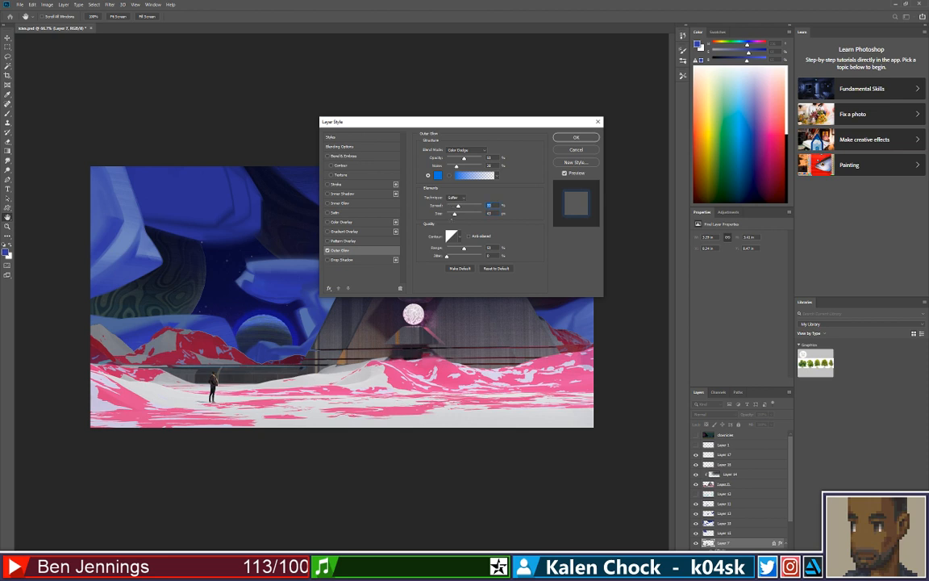
pyautogui.click(451, 215)
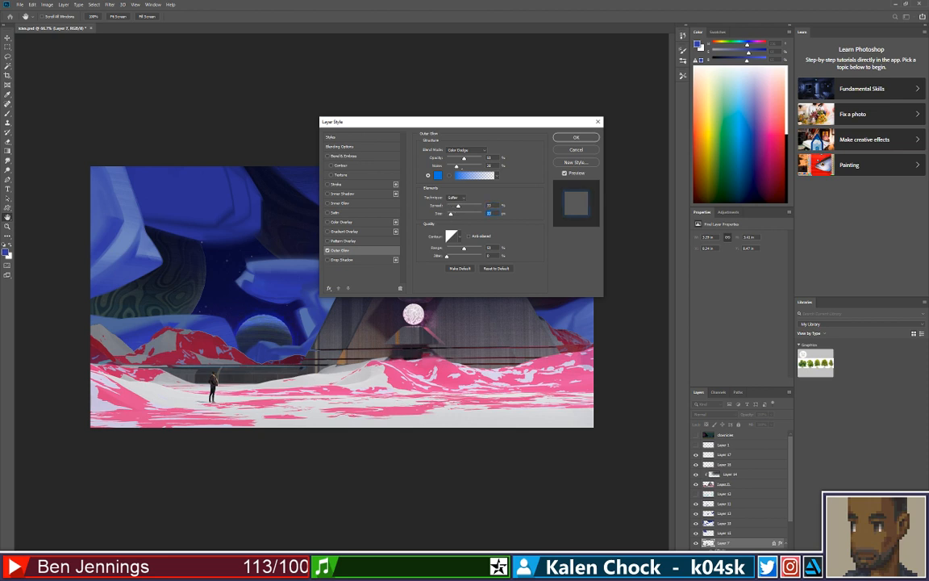
# Try Soft Light for the Outer Glow, return its blend mode to Screen, and apply the layer style.
pyautogui.click(467, 150)
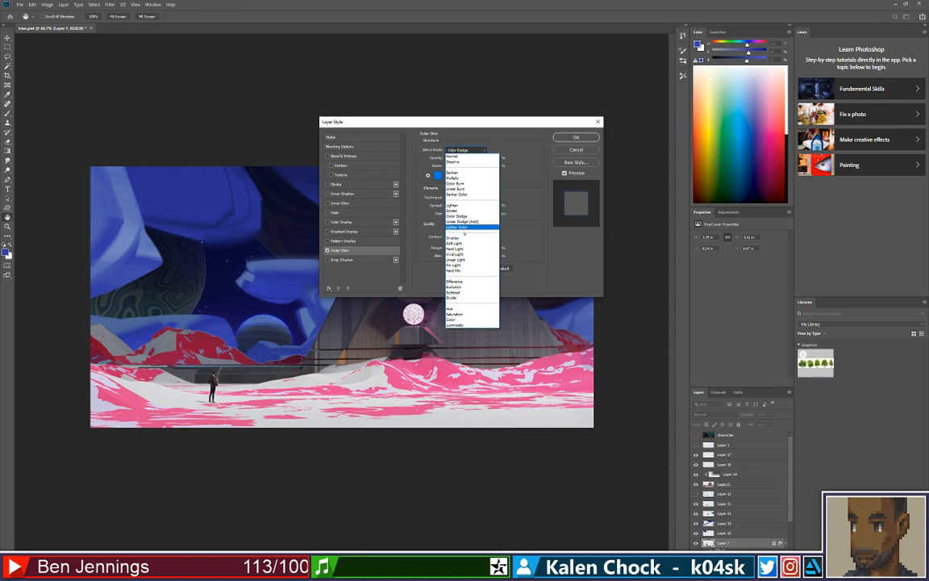
pyautogui.click(458, 243)
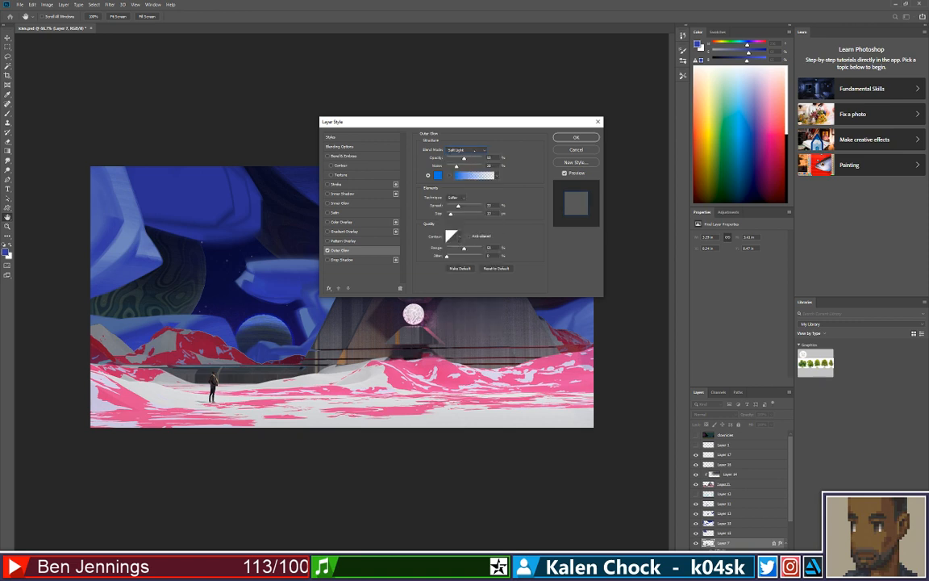
pyautogui.click(466, 150)
pyautogui.click(466, 209)
pyautogui.press('Return')
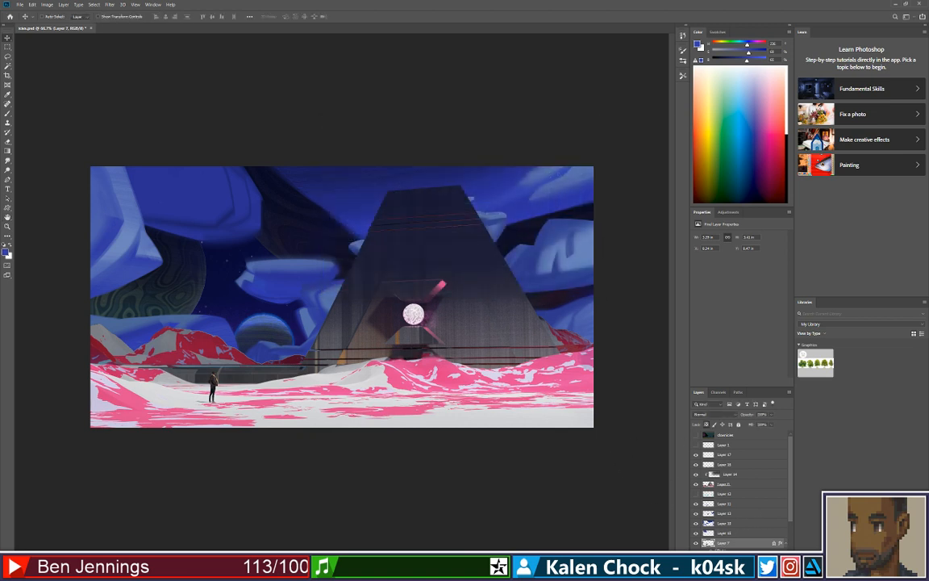
# Split the small planet's Outer Glow into its own layer and set that layer's blend mode to Normal.
pyautogui.rightClick(781, 543)
pyautogui.click(742, 533)
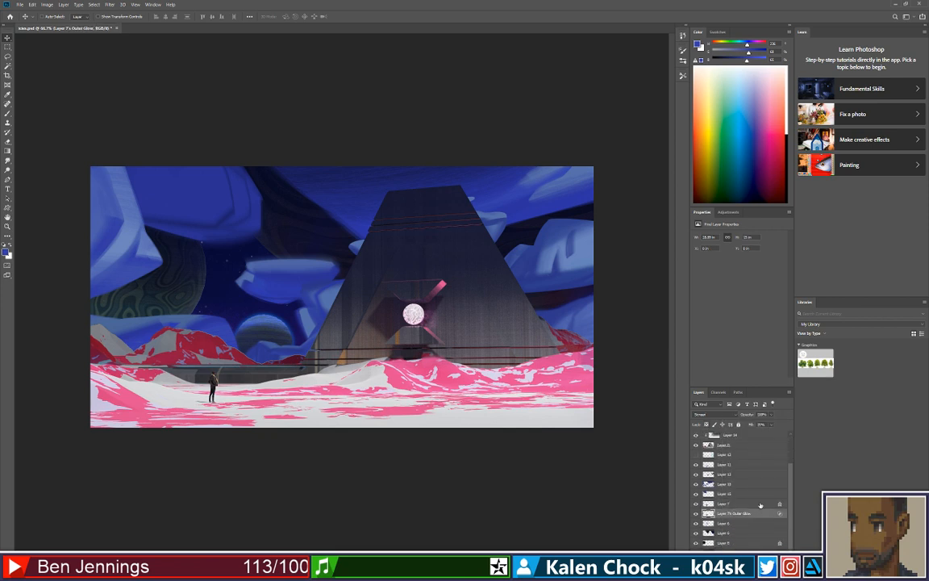
pyautogui.press('b')
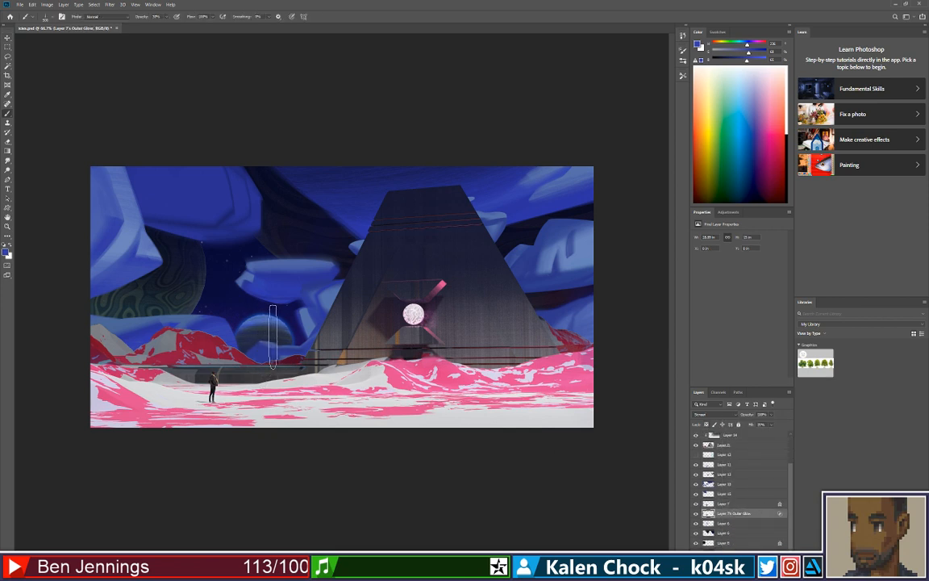
pyautogui.keyDown('alt'); pyautogui.click(216, 291); pyautogui.keyUp('alt')
pyautogui.click(715, 414)
pyautogui.click(710, 387)
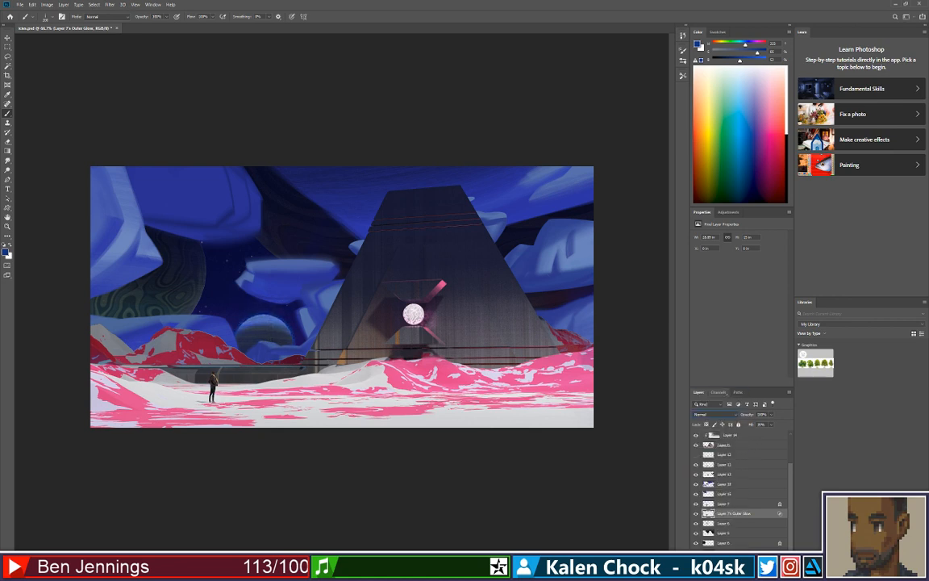
# Shift the separated glow layer upward so it extends above the small planet's upper edge.
pyautogui.press('z')
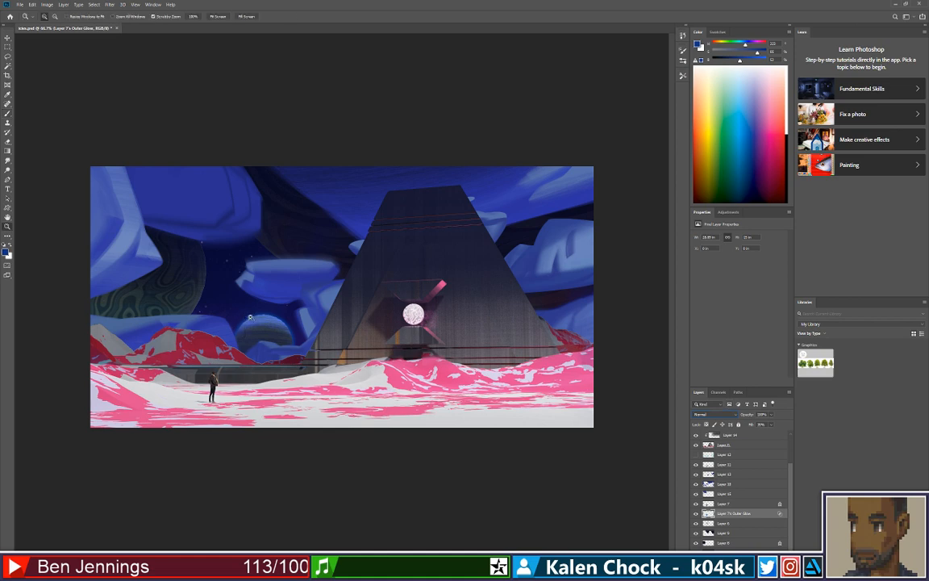
pyautogui.click(252, 320)
pyautogui.click(253, 321)
pyautogui.click(253, 323)
pyautogui.press('v')
pyautogui.moveTo(322, 397)
pyautogui.mouseDown()
pyautogui.moveTo(331, 344)
pyautogui.moveTo(330, 360)
pyautogui.mouseUp()
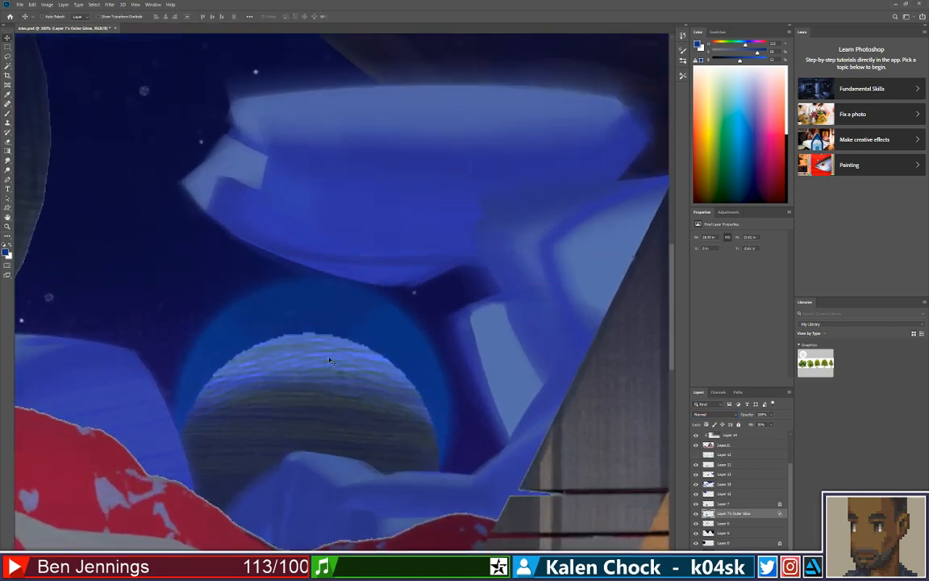
# Set the glow layer's fill to 100%, sample its bright blue as the brush color, and lower the fill to a faint level.
pyautogui.press('b')
pyautogui.keyDown('alt'); pyautogui.click(395, 327); pyautogui.keyUp('alt')
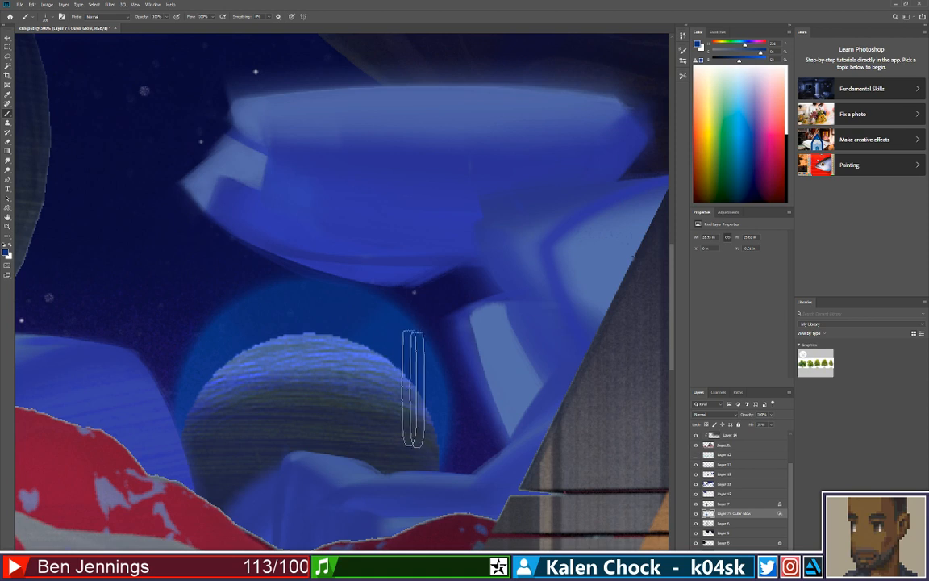
pyautogui.click(771, 424)
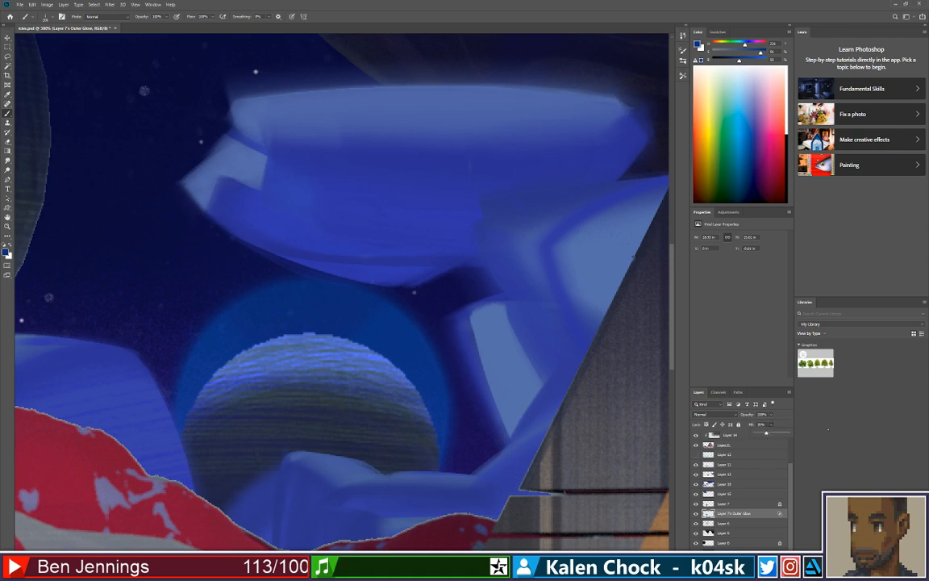
pyautogui.moveTo(767, 434); pyautogui.dragTo(812, 430)
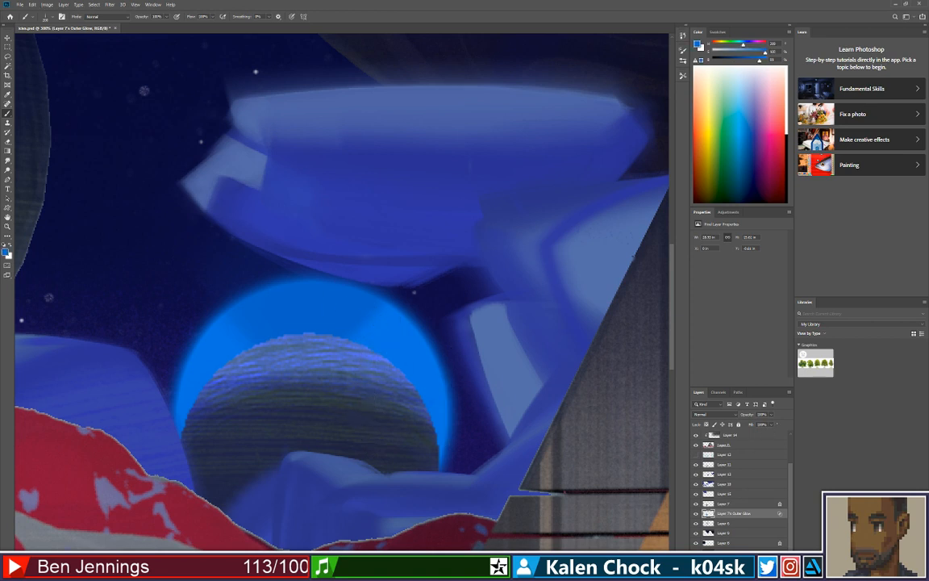
pyautogui.click(772, 425)
pyautogui.moveTo(771, 434); pyautogui.dragTo(746, 434)
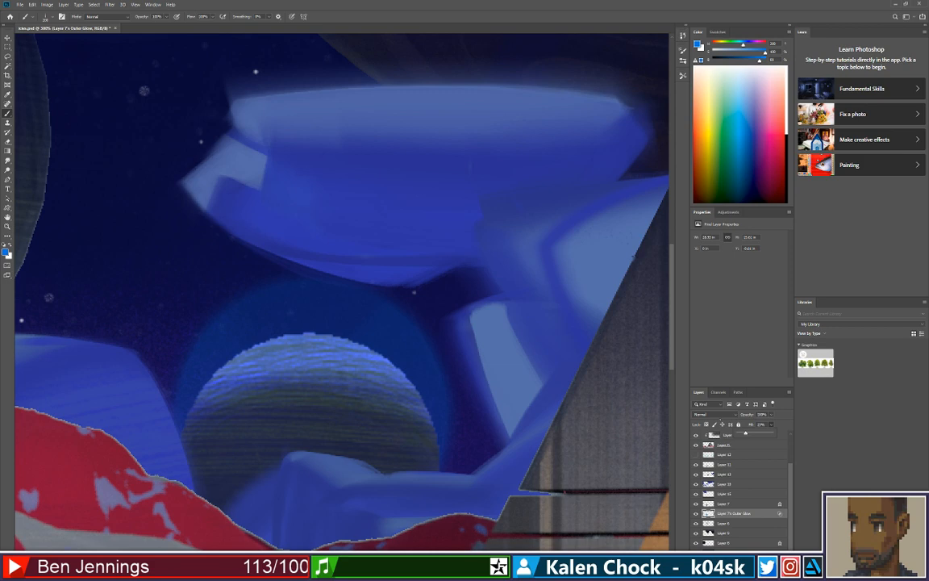
# Reposition the faint glow layer behind the small planet's upper edge.
pyautogui.press('v')
pyautogui.moveTo(403, 401); pyautogui.dragTo(367, 386)
pyautogui.press('z')
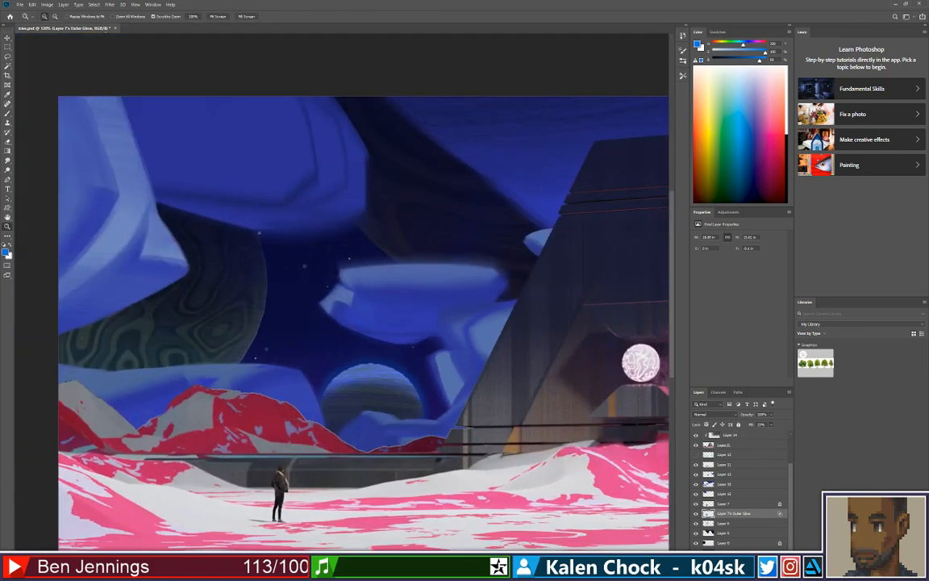
# Apply a Motion Blur to the glow layer with an angle of 70° and an increased distance.
pyautogui.click(110, 4)
pyautogui.moveTo(186, 86)
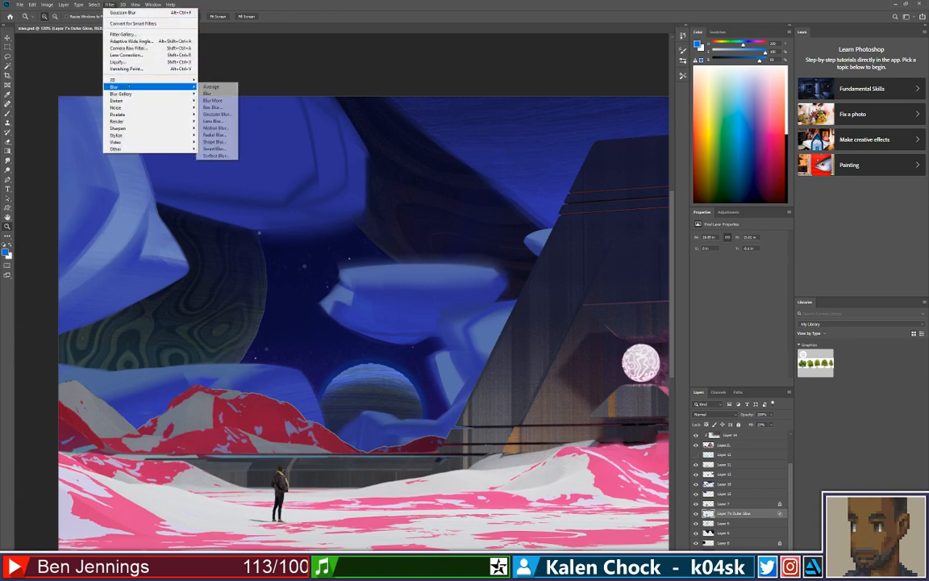
pyautogui.click(215, 127)
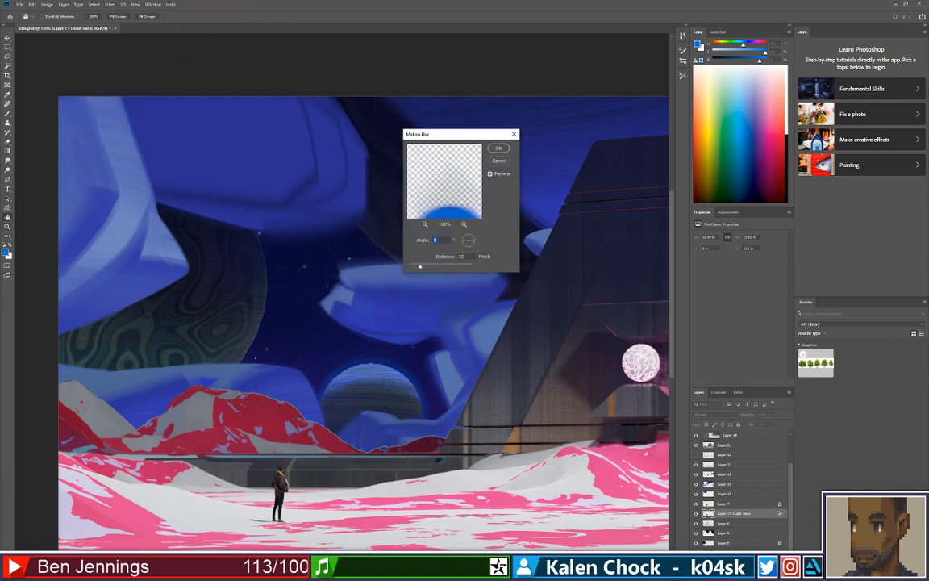
pyautogui.write('70')
pyautogui.moveTo(420, 267); pyautogui.dragTo(428, 266)
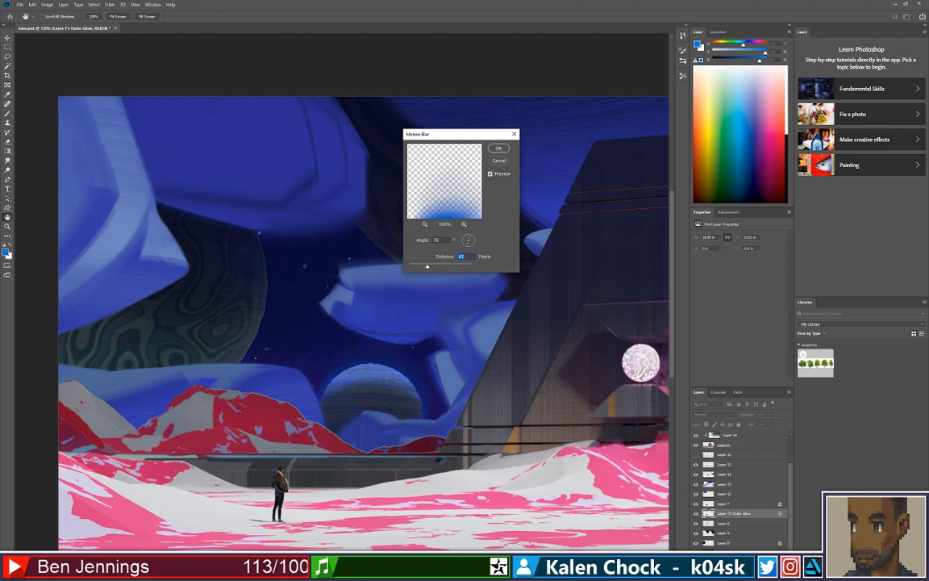
pyautogui.press('Return')
# Raise the blurred glow layer's fill to strengthen the halo, and choose the Eraser.
pyautogui.press('z')
pyautogui.click(772, 424)
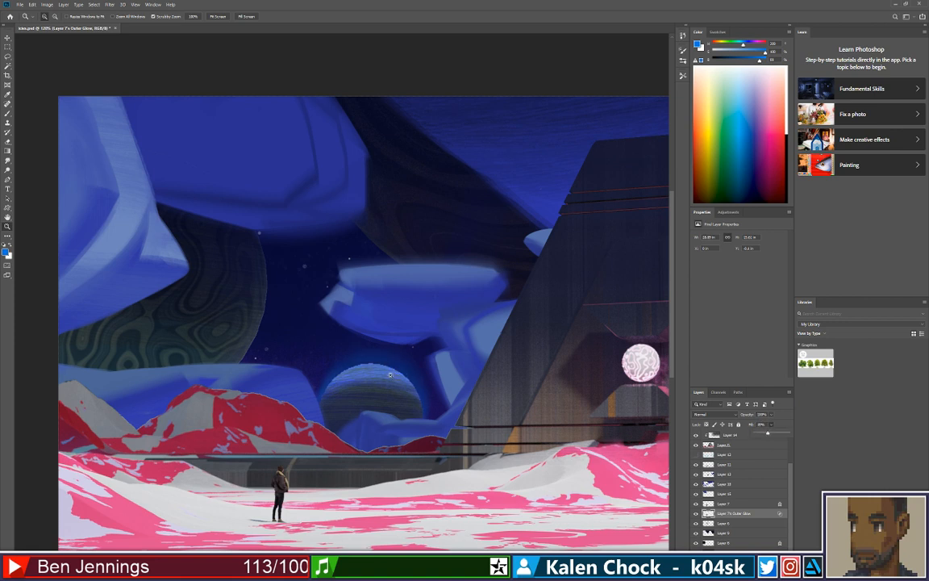
pyautogui.press('e')
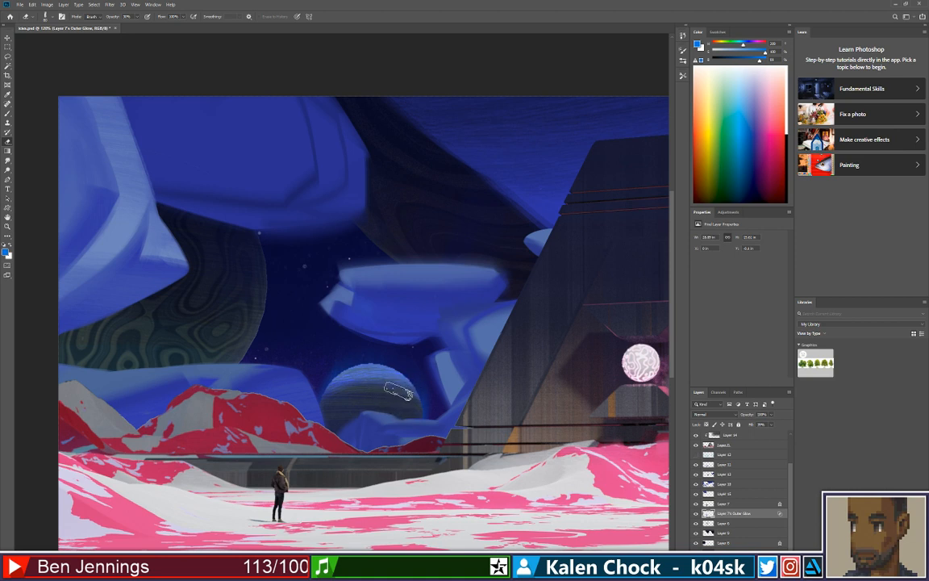
# Add a new layer directly above the small planet's Layer 7 for brush painting.
pyautogui.press('ctrl')
pyautogui.keyDown('ctrl'); pyautogui.click(557, 429); pyautogui.keyUp('ctrl')
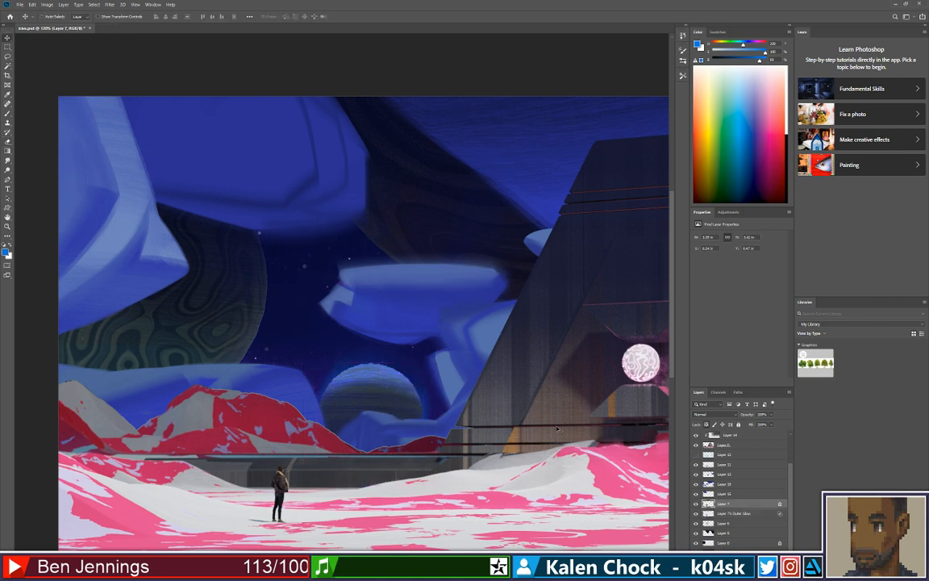
pyautogui.hotkey('ctrl', 'alt', 'shift', 'n')
pyautogui.press('b')
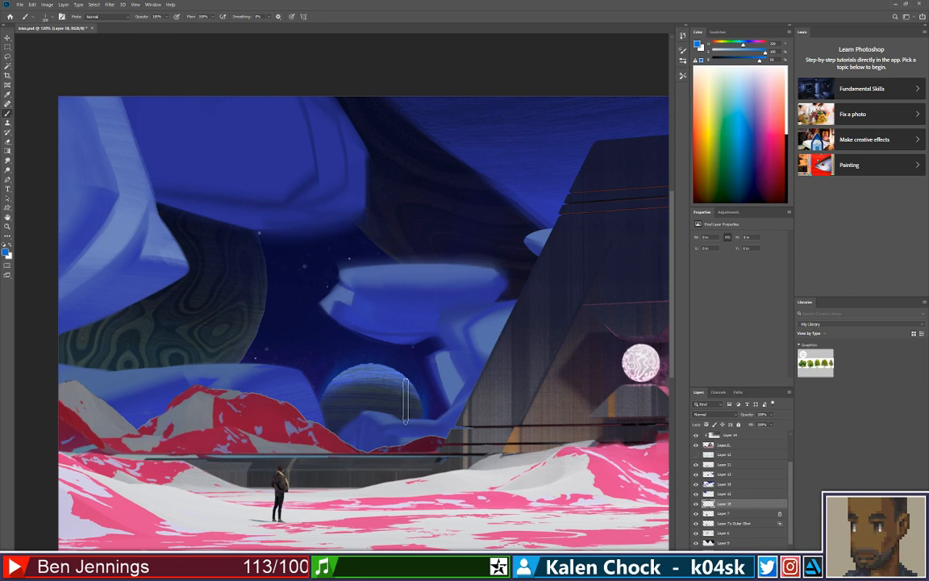
# Paint a thin rim highlight along the small planet's upper edge in a lightened sampled blue with a smaller brush, softening it with the Eraser.
pyautogui.keyDown('alt'); pyautogui.click(372, 368); pyautogui.keyUp('alt')
pyautogui.keyDown('alt'); pyautogui.click(367, 368); pyautogui.keyUp('alt')
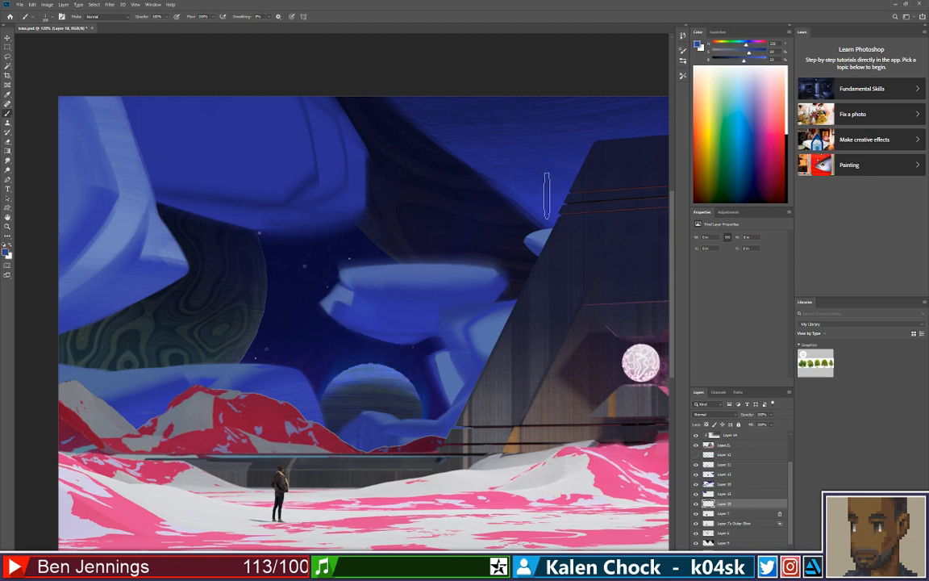
pyautogui.moveTo(748, 52)
pyautogui.mouseDown()
pyautogui.moveTo(740, 53)
pyautogui.moveTo(762, 60)
pyautogui.mouseUp()
pyautogui.press('[')
pyautogui.press('[')
pyautogui.press('[')
pyautogui.press('[')
pyautogui.press('[')
pyautogui.press('[')
pyautogui.press('[')
pyautogui.press('[')
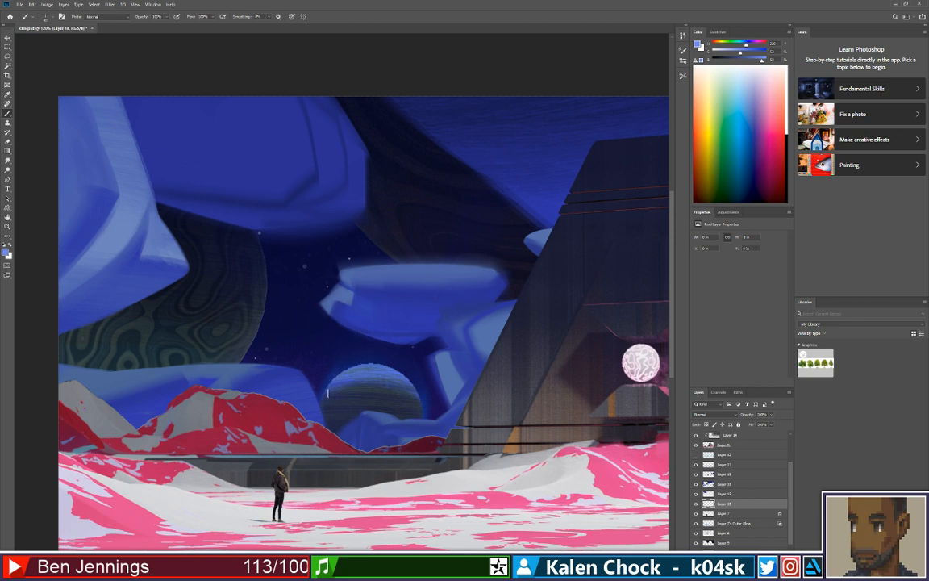
pyautogui.moveTo(330, 394); pyautogui.dragTo(396, 379)
pyautogui.hotkey('ctrl', 'z')
pyautogui.moveTo(329, 394); pyautogui.dragTo(379, 387)
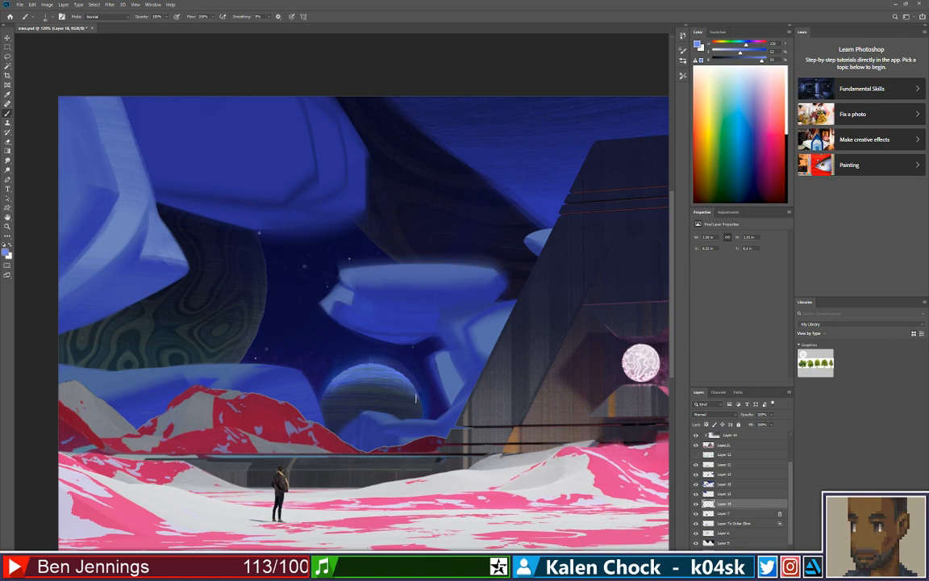
pyautogui.press('e')
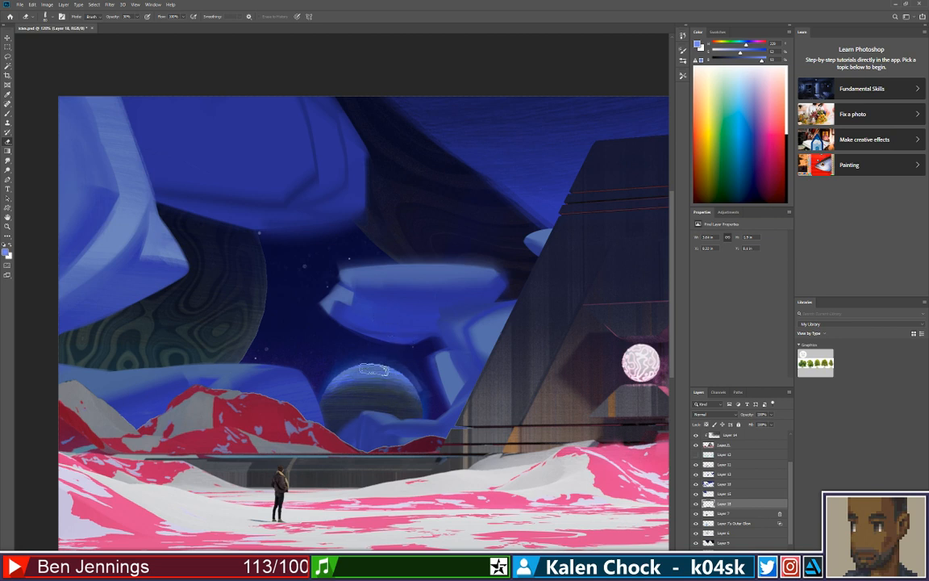
# Try broader light-blue strokes across the small planet's upper edge with a slightly larger brush, and undo them.
pyautogui.press('b')
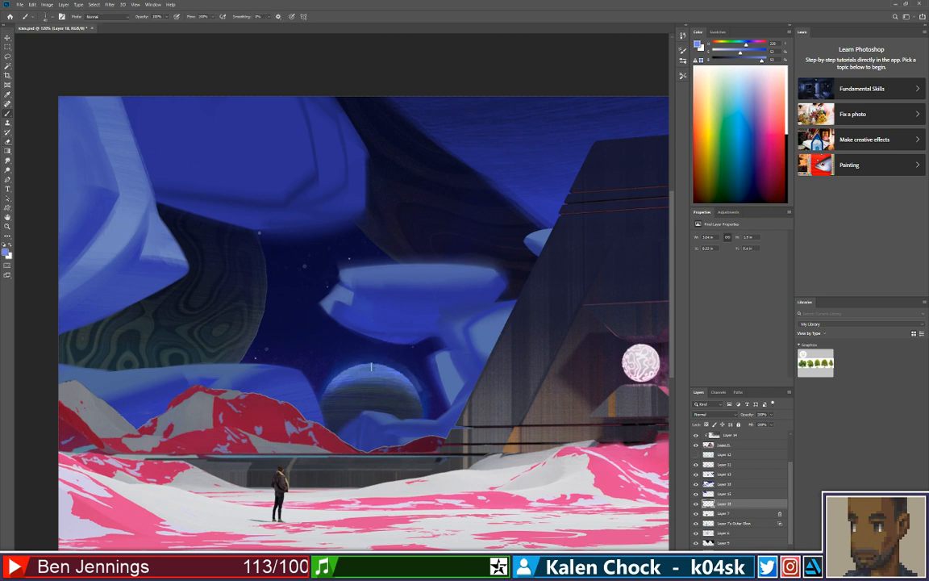
pyautogui.press(']')
pyautogui.press(']')
pyautogui.moveTo(355, 373); pyautogui.dragTo(411, 392)
pyautogui.hotkey('ctrl', 'z')
pyautogui.moveTo(324, 394); pyautogui.dragTo(400, 389)
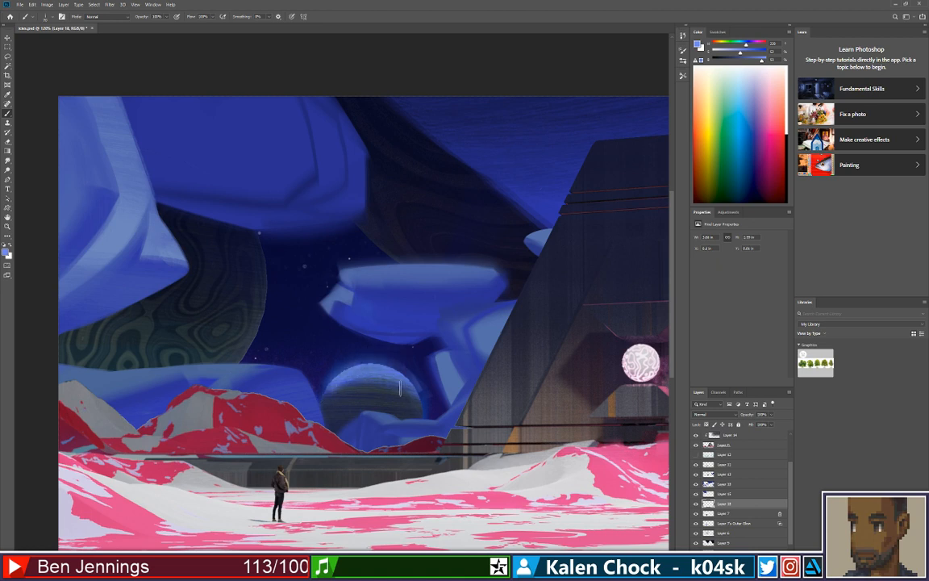
pyautogui.hotkey('ctrl', 'z')
# Make the brush color a more saturated blue and paint a soft glow over and around the small planet's top.
pyautogui.moveTo(749, 52); pyautogui.dragTo(758, 53)
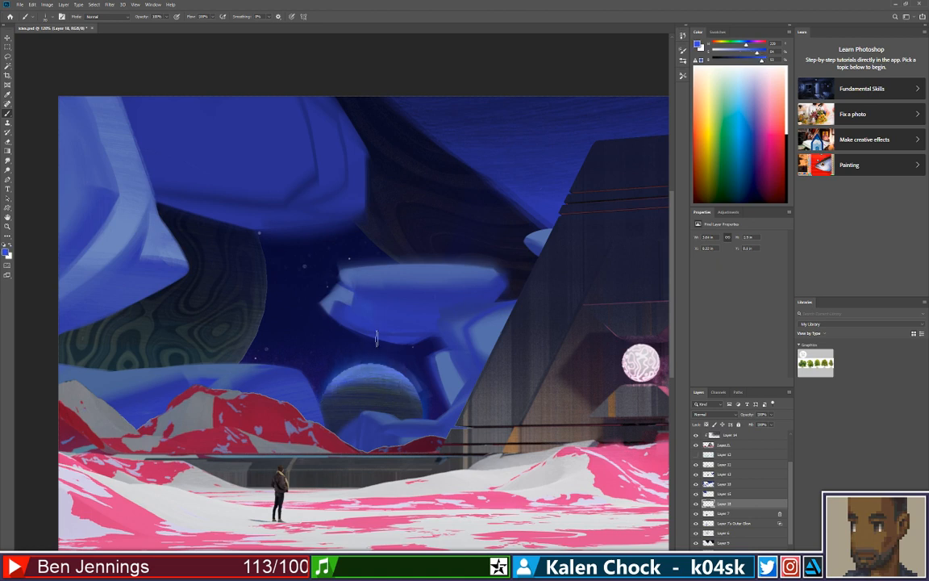
pyautogui.moveTo(328, 392)
pyautogui.mouseDown()
pyautogui.moveTo(406, 377)
pyautogui.moveTo(379, 369)
pyautogui.moveTo(413, 379)
pyautogui.moveTo(378, 357)
pyautogui.mouseUp()
pyautogui.moveTo(320, 367); pyautogui.dragTo(411, 360)
pyautogui.press('e')
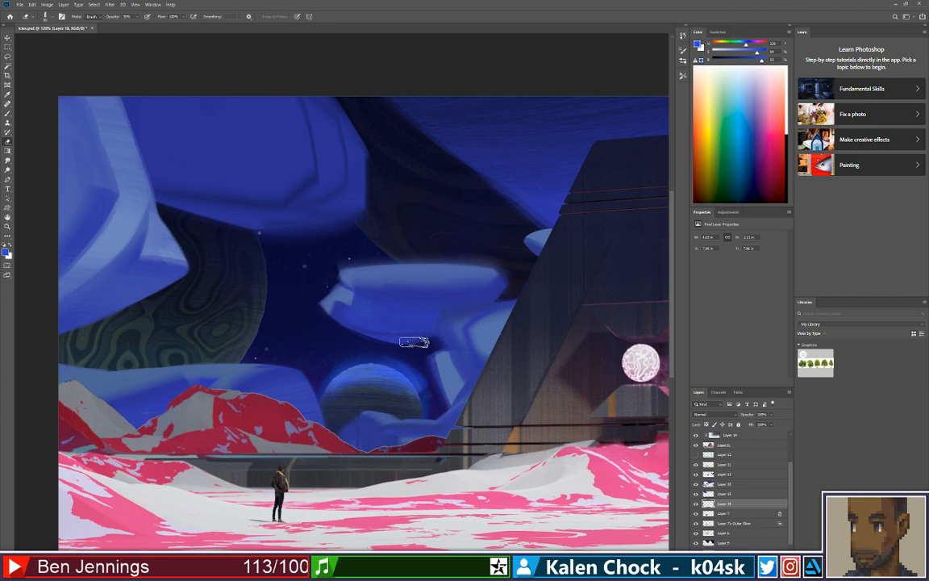
# Paint vertical blue light streaks rising from the small planet's top toward the floating ice formation above.
pyautogui.press('b')
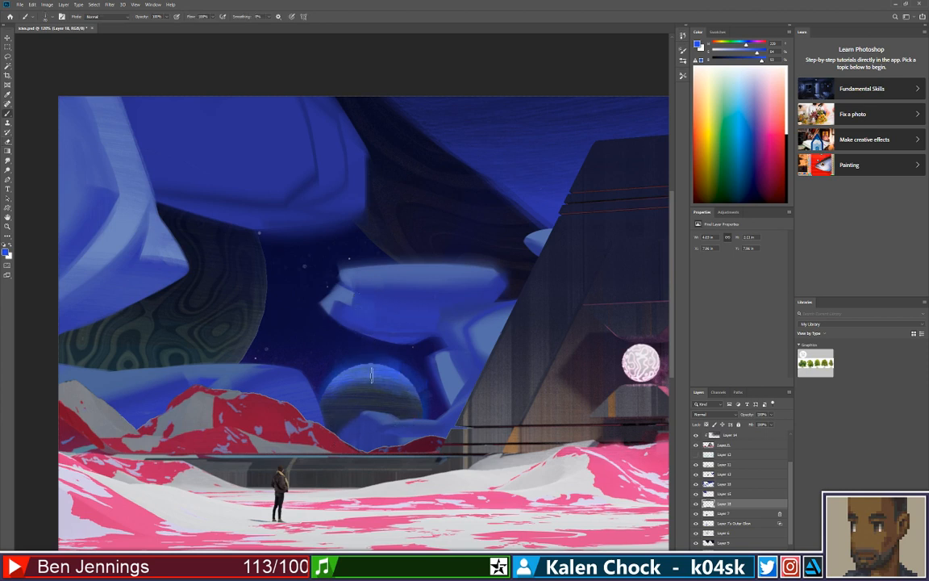
pyautogui.moveTo(381, 372); pyautogui.dragTo(390, 332)
pyautogui.moveTo(374, 384); pyautogui.dragTo(356, 331)
pyautogui.moveTo(357, 387); pyautogui.dragTo(350, 330)
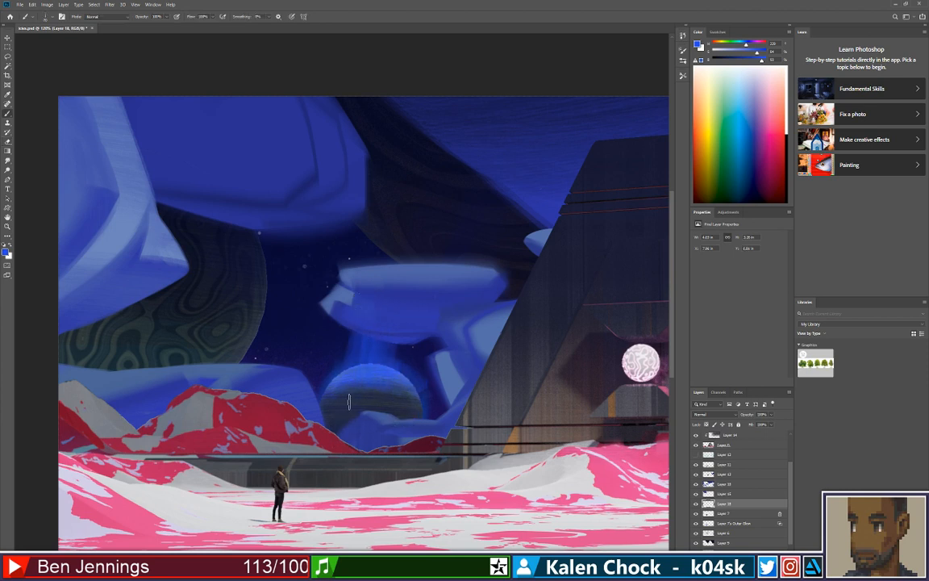
# Soften the painted blue light streaks above the small planet with the Eraser.
pyautogui.moveTo(380, 404)
pyautogui.mouseDown()
pyautogui.moveTo(394, 335)
pyautogui.moveTo(404, 339)
pyautogui.mouseUp()
pyautogui.press('e')
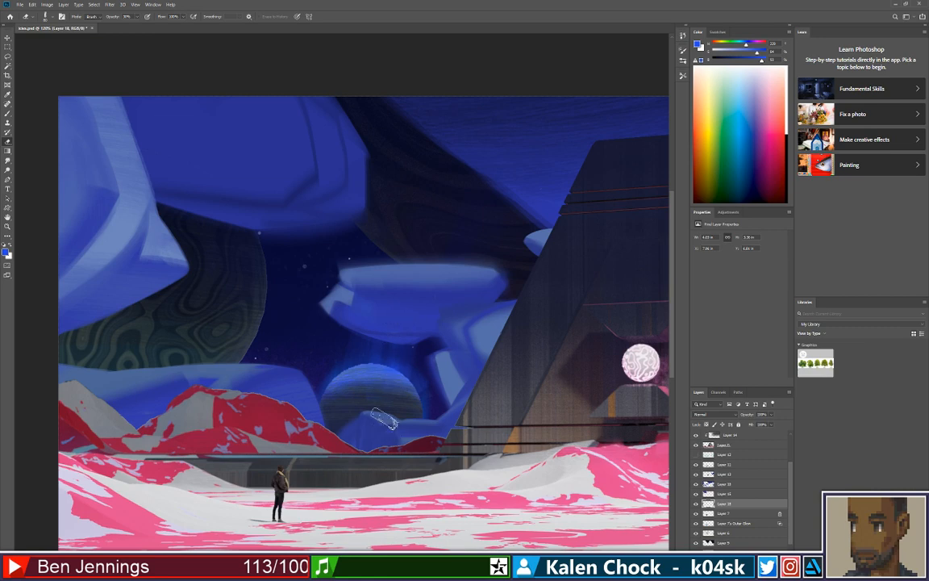
pyautogui.hotkey('ctrl', 'space')
pyautogui.moveTo(411, 352)
pyautogui.mouseDown()
pyautogui.moveTo(337, 355)
pyautogui.moveTo(408, 337)
pyautogui.mouseUp()
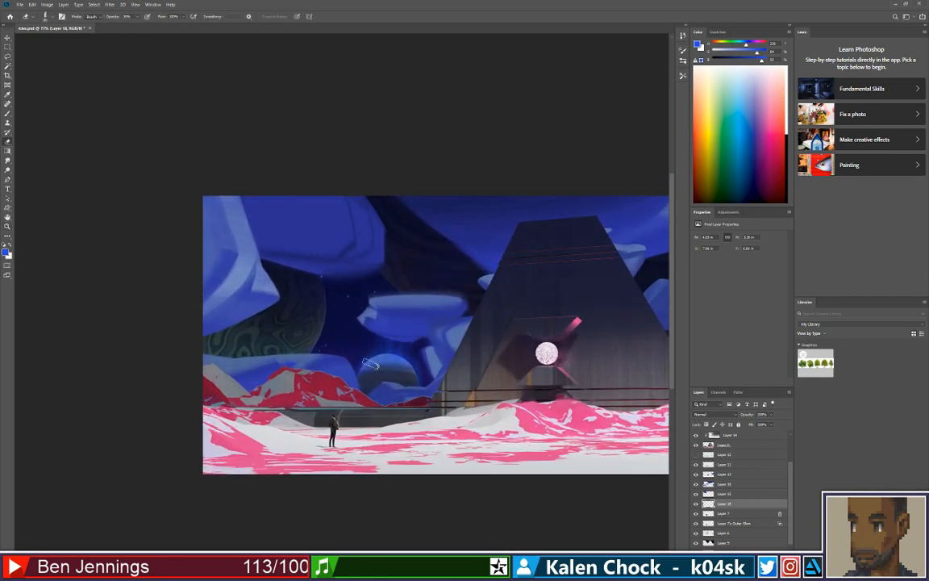
# Select the small planet's Outer Glow layer and toggle its visibility to compare the painting with and without the glow.
pyautogui.click(730, 514)
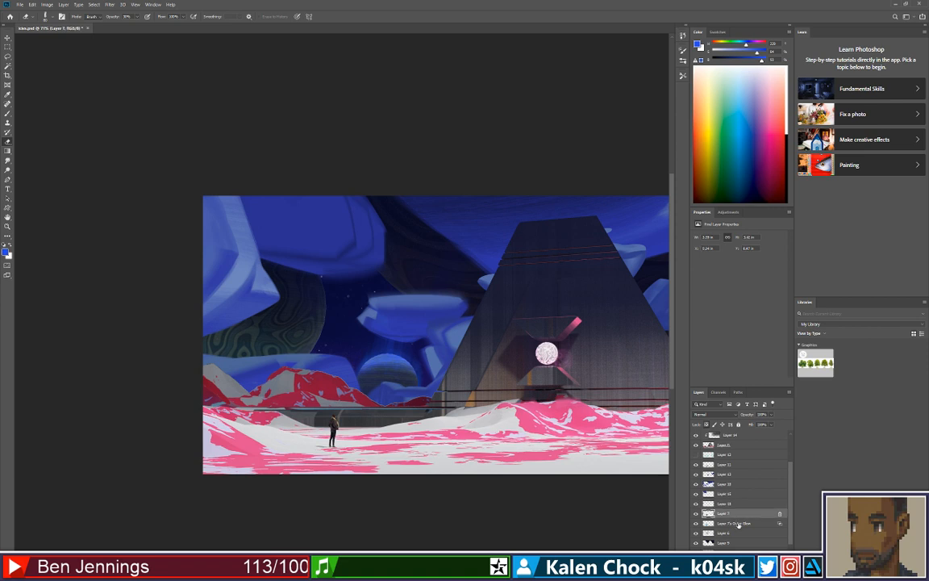
pyautogui.click(739, 524)
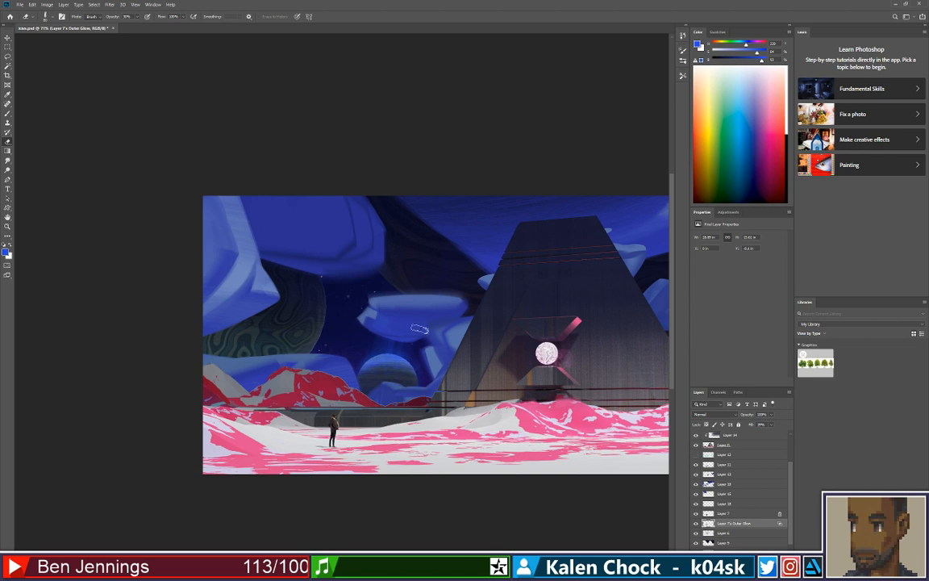
pyautogui.click(696, 524)
pyautogui.click(696, 524)
pyautogui.press('z')
pyautogui.click(424, 371)
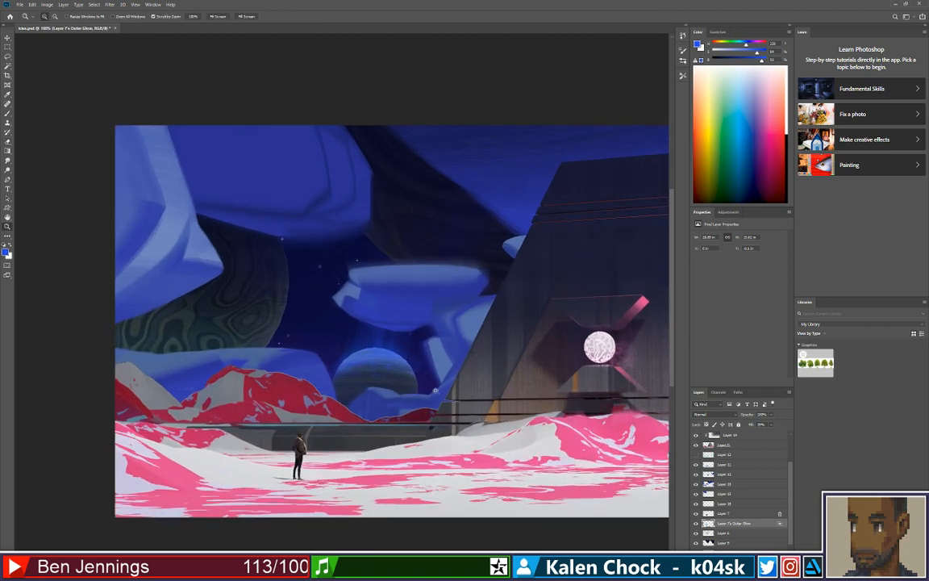
# On the small planet's Layer 7, set the brush mode to Color Dodge, brush blue across the planet's top and choose another soft sampled brush.
pyautogui.click(723, 514)
pyautogui.press('b')
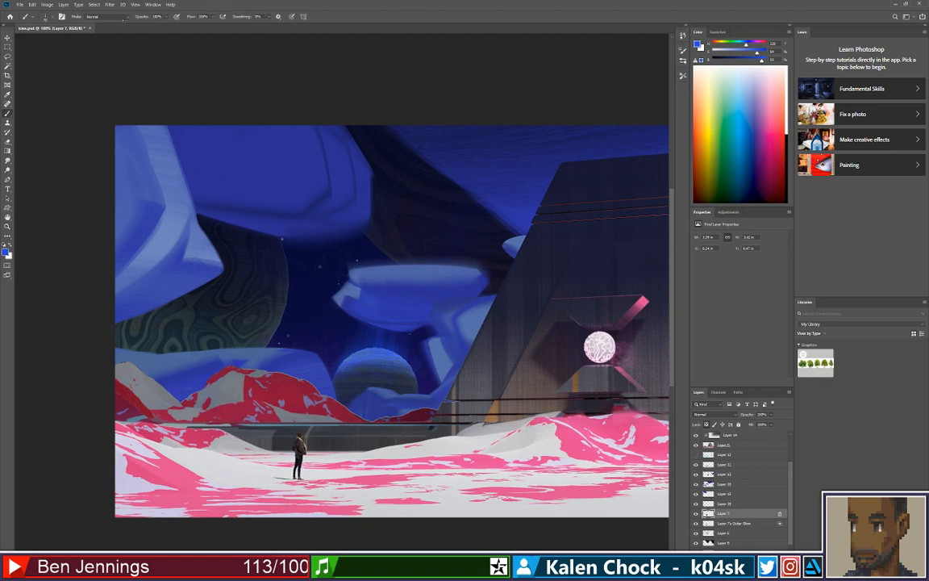
pyautogui.click(105, 16)
pyautogui.click(97, 83)
pyautogui.moveTo(345, 360)
pyautogui.mouseDown()
pyautogui.moveTo(384, 355)
pyautogui.moveTo(362, 329)
pyautogui.moveTo(380, 360)
pyautogui.mouseUp()
pyautogui.rightClick(380, 357)
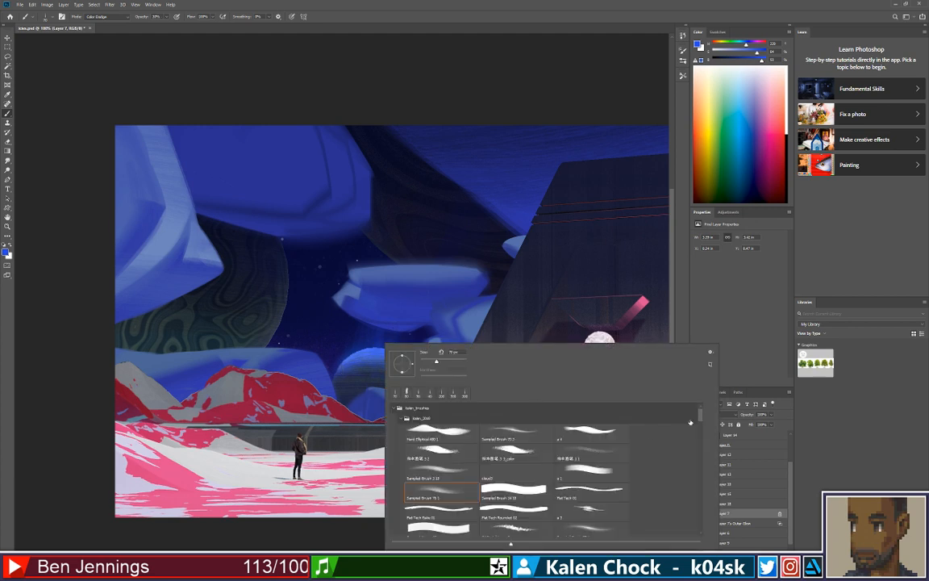
pyautogui.click(601, 534)
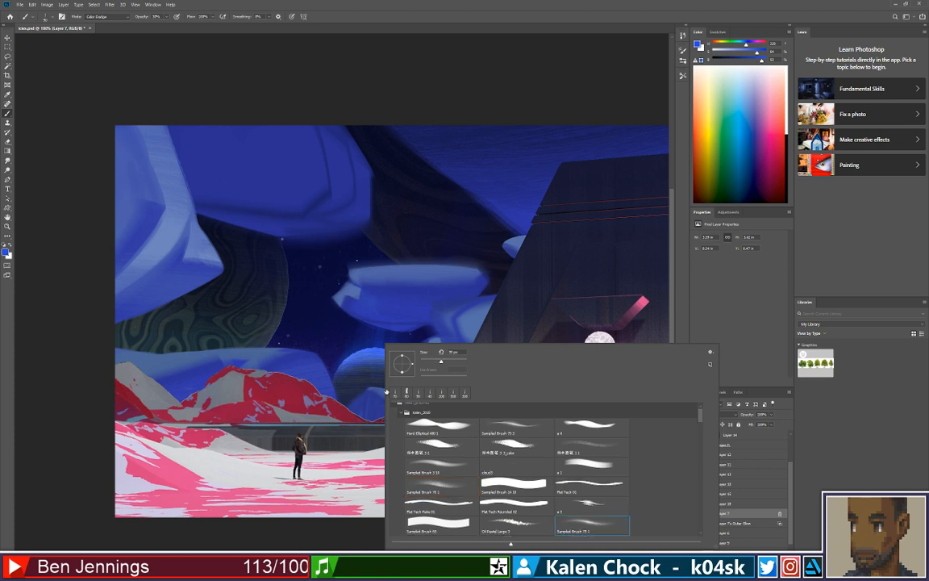
# Brighten the small planet's upper edge with blue Color Dodge strokes, undoing the unwanted ones.
pyautogui.moveTo(337, 374)
pyautogui.mouseDown()
pyautogui.moveTo(390, 358)
pyautogui.moveTo(405, 365)
pyautogui.mouseUp()
pyautogui.hotkey('ctrl', 'z')
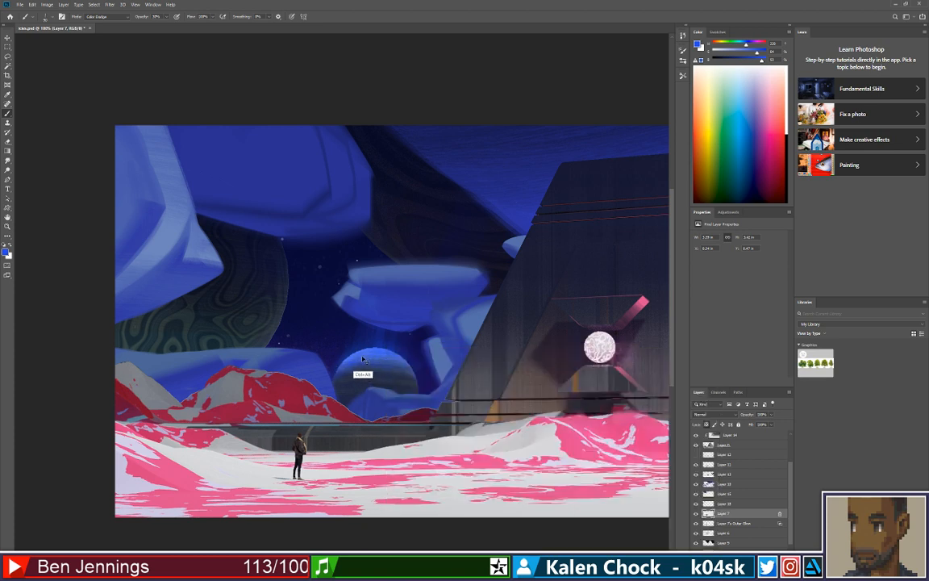
pyautogui.moveTo(330, 388)
pyautogui.mouseDown()
pyautogui.moveTo(414, 381)
pyautogui.moveTo(368, 353)
pyautogui.moveTo(409, 376)
pyautogui.mouseUp()
pyautogui.moveTo(339, 368)
pyautogui.mouseDown()
pyautogui.moveTo(408, 357)
pyautogui.moveTo(326, 380)
pyautogui.moveTo(357, 364)
pyautogui.mouseUp()
pyautogui.hotkey('ctrl', 'z')
# Unlock the transparent pixels of the small planet's layer and apply a Gaussian Blur with a radius of 1 pixel.
pyautogui.press('/')
pyautogui.click(110, 4)
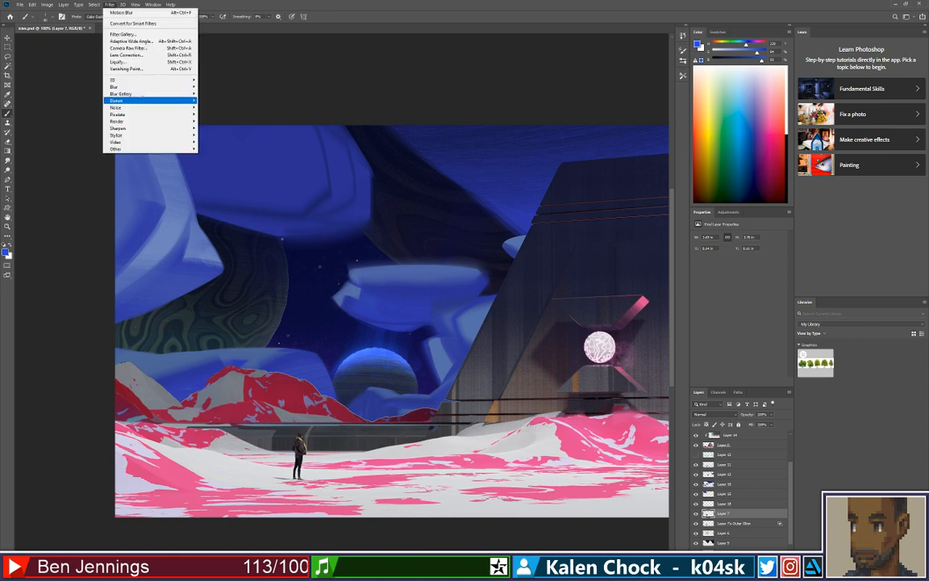
pyautogui.moveTo(121, 86)
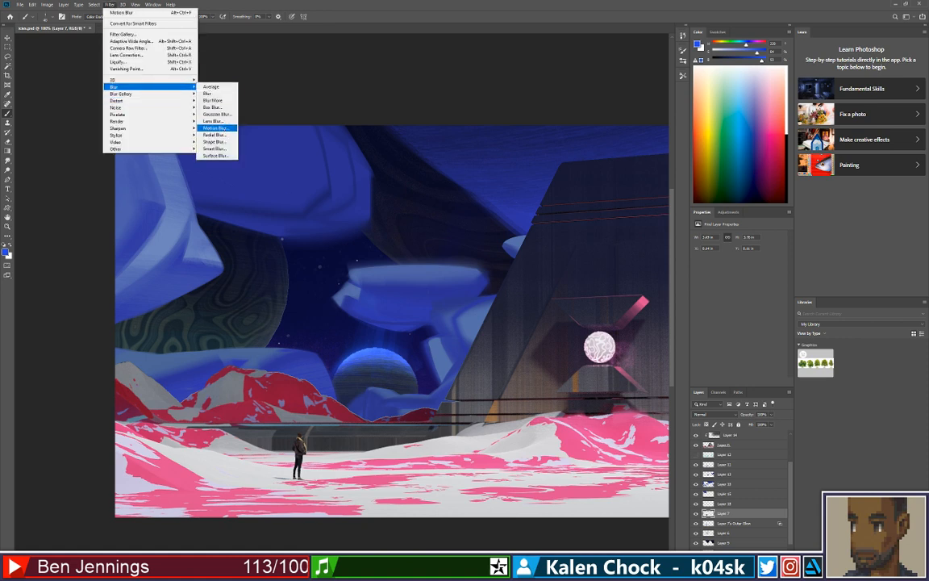
pyautogui.click(216, 114)
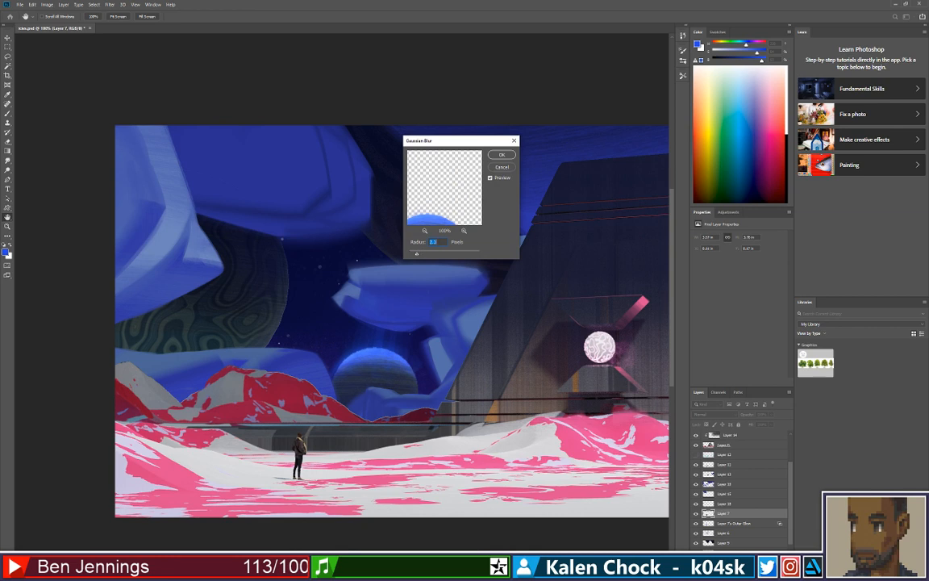
pyautogui.write('1')
pyautogui.press('Return')
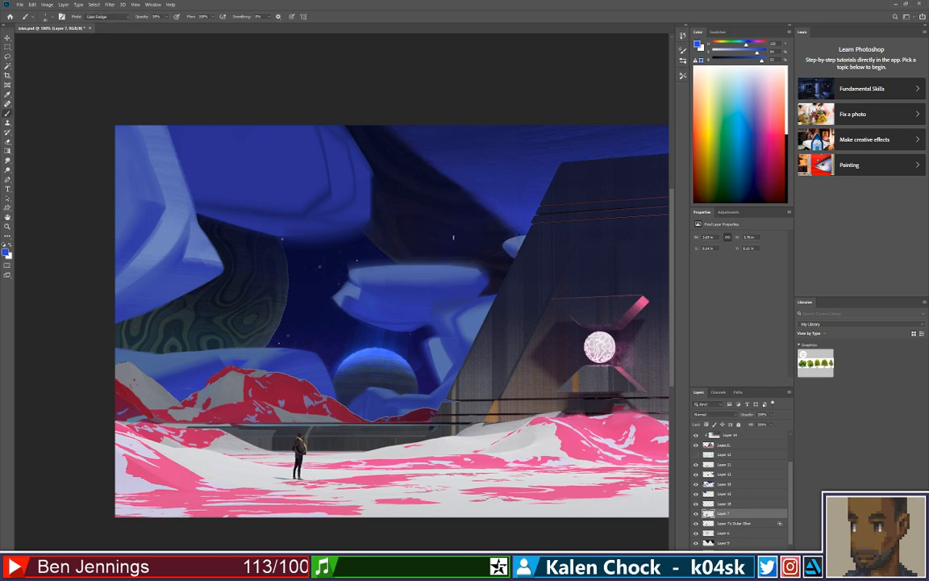
# Reapply Gaussian Blur to the small planet's layer, entering a new radius for a further pass.
pyautogui.press('z')
pyautogui.keyDown('alt'); pyautogui.click(403, 332); pyautogui.keyUp('alt')
pyautogui.click(383, 356)
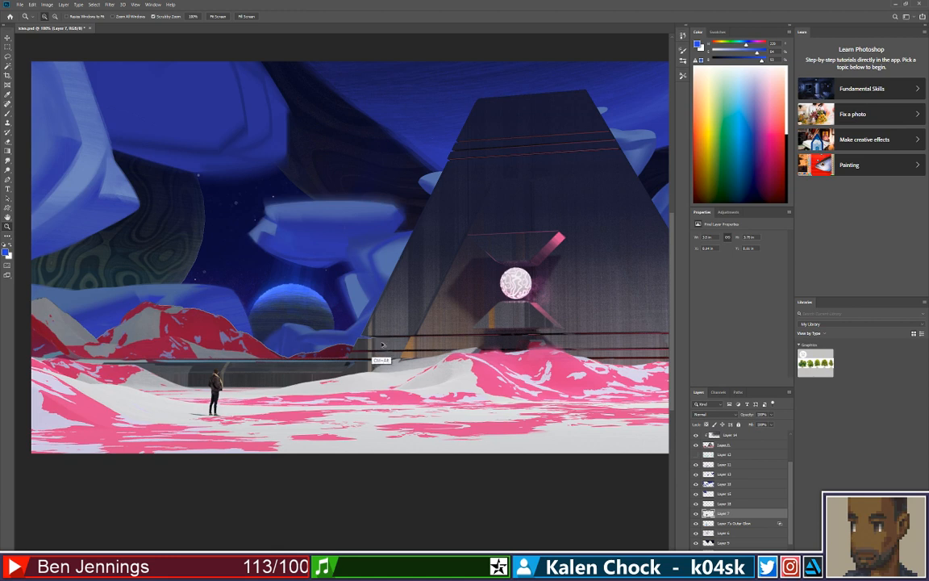
pyautogui.click(110, 4)
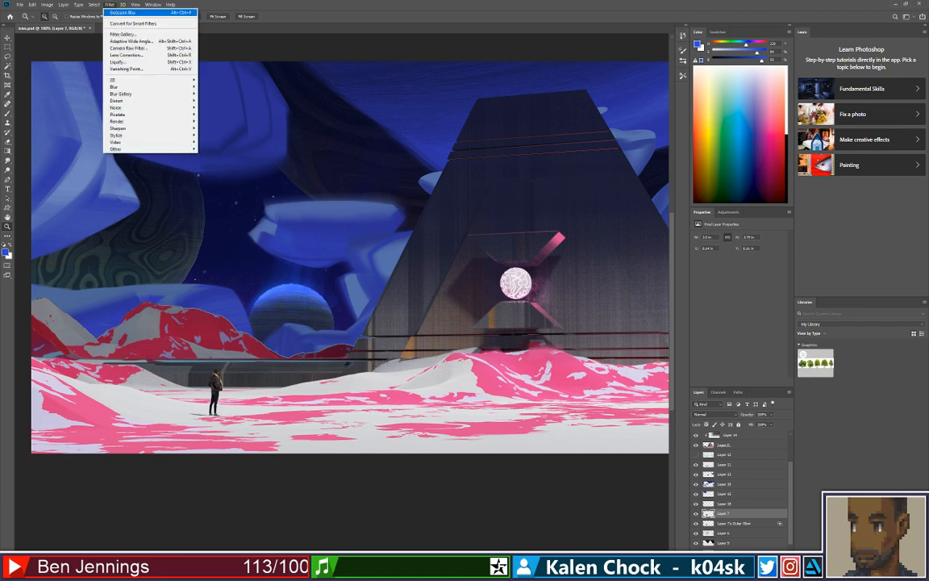
pyautogui.click(116, 13)
pyautogui.click(109, 4)
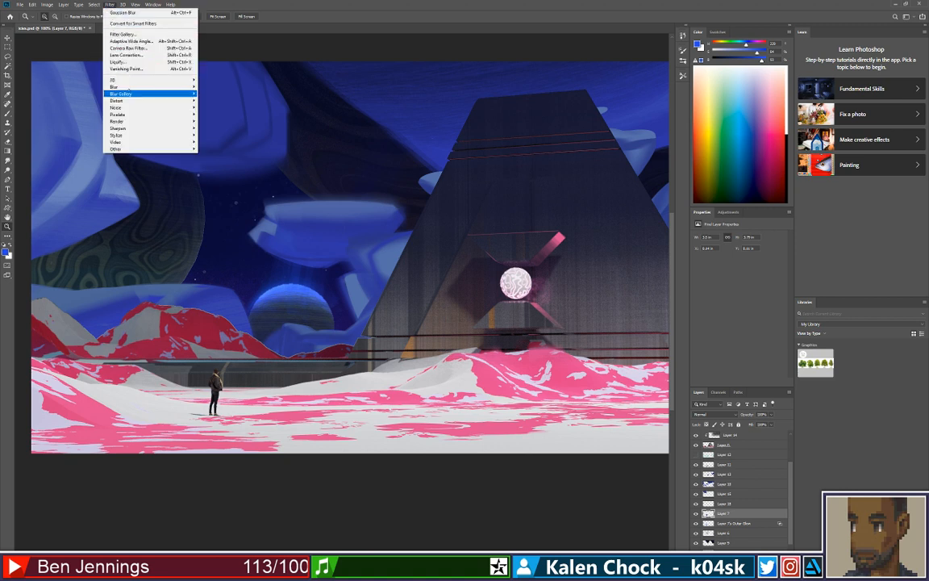
pyautogui.moveTo(121, 87)
pyautogui.click(216, 113)
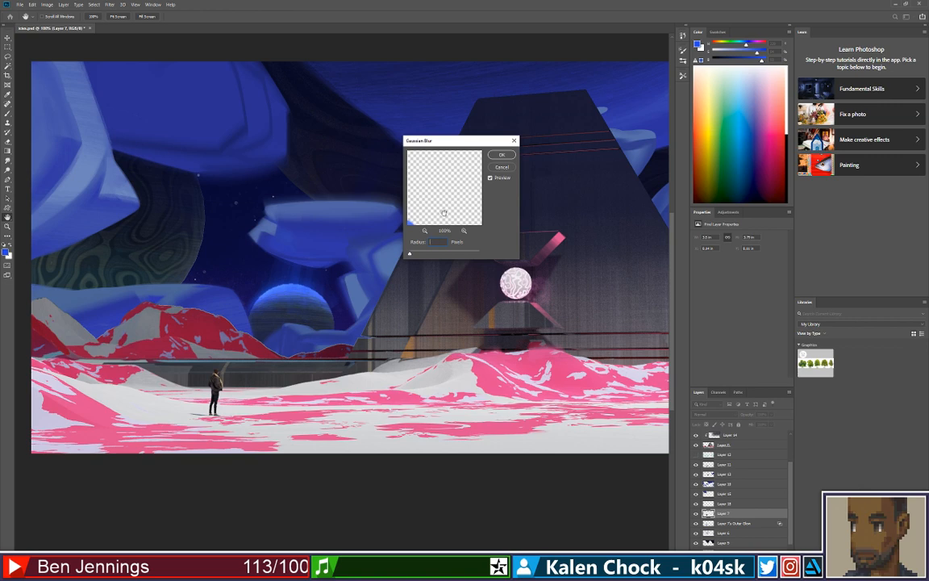
pyautogui.press('Return')
# Select Layer 18 and examine how the small planet's glow reads within the whole painting.
pyautogui.moveTo(300, 336); pyautogui.dragTo(288, 359)
pyautogui.press('e')
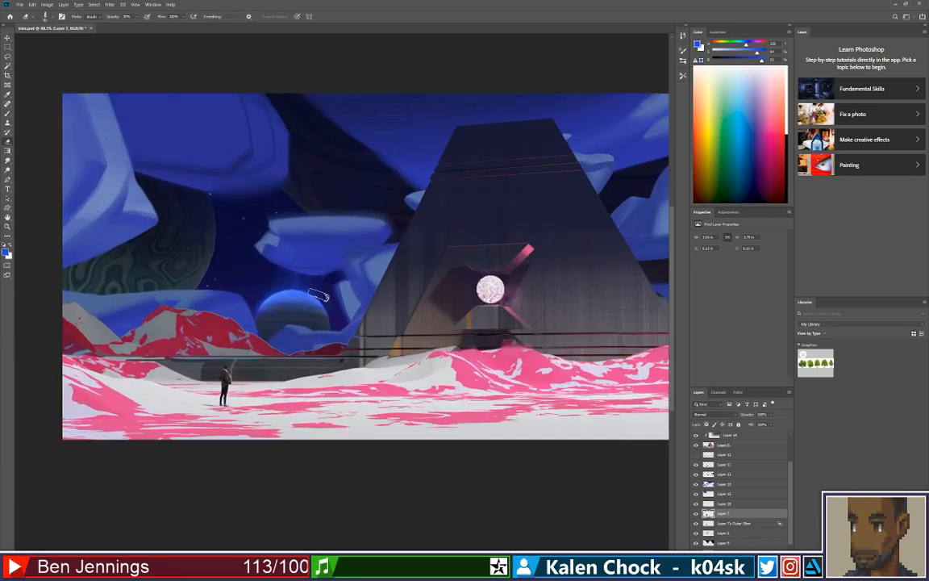
pyautogui.click(730, 504)
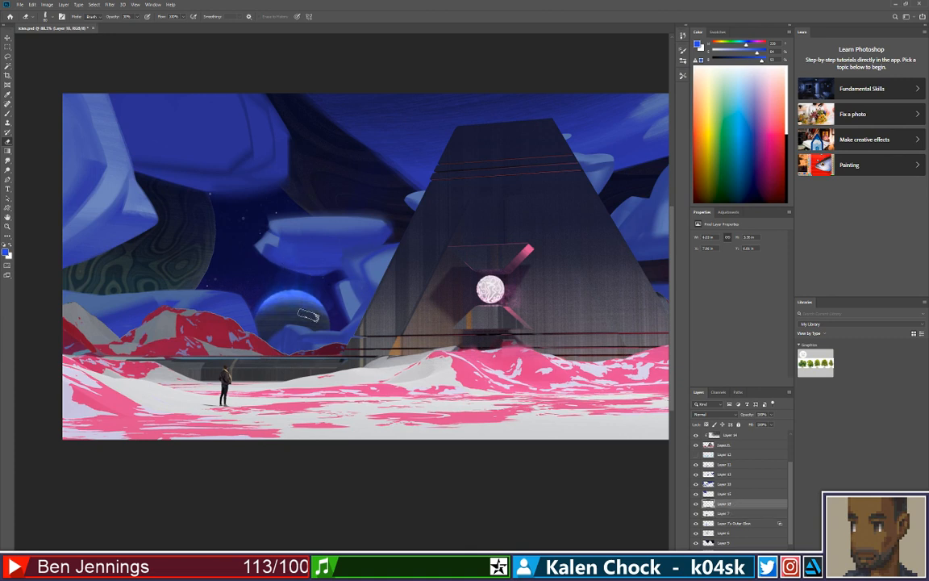
pyautogui.press('z')
pyautogui.moveTo(323, 316); pyautogui.dragTo(276, 322)
pyautogui.moveTo(412, 313); pyautogui.dragTo(359, 317)
pyautogui.press('e')
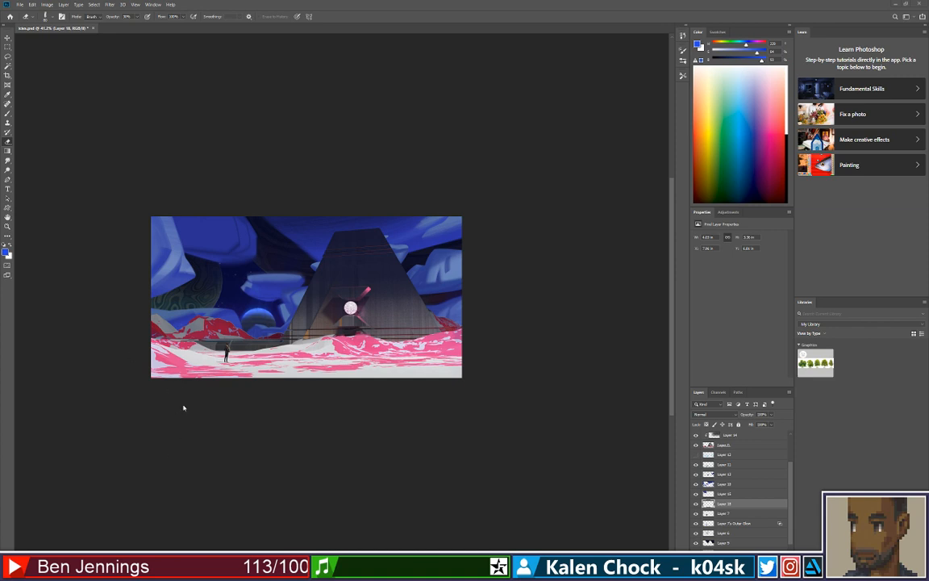
pyautogui.press('z')
pyautogui.click(334, 320)
pyautogui.click(334, 320)
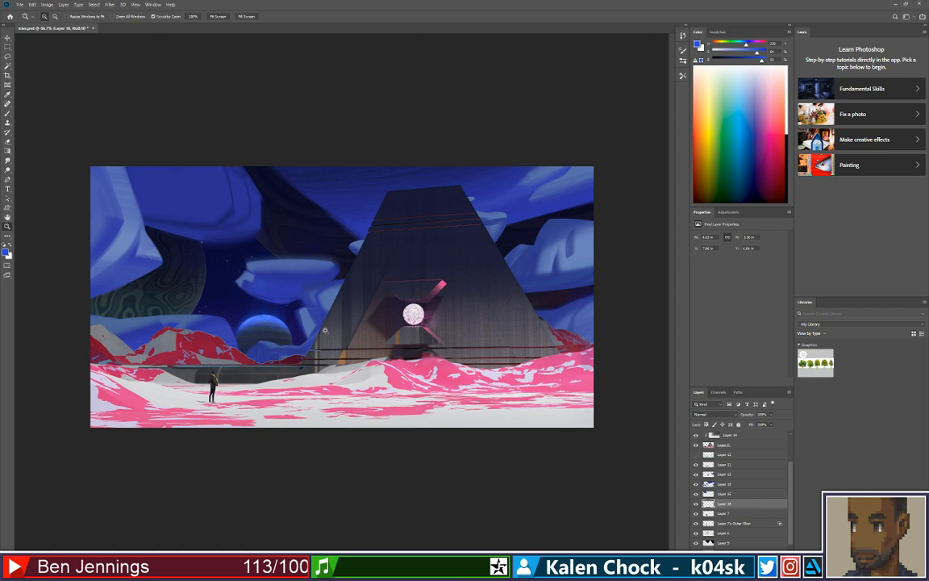
# Select the large patterned planet's layer and toggle its visibility to compare the painting with and without it.
pyautogui.keyDown('ctrl'); pyautogui.click(159, 282); pyautogui.keyUp('ctrl')
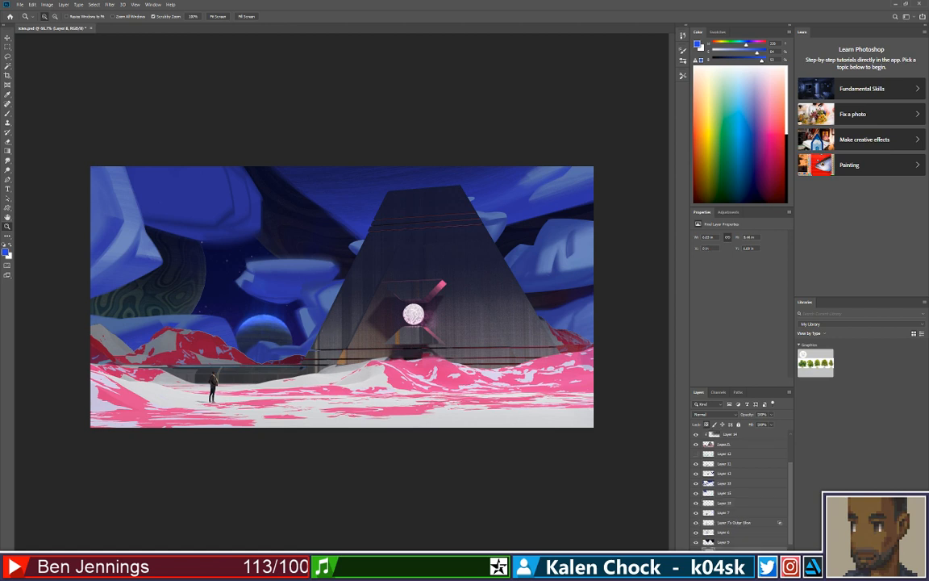
pyautogui.hotkey('ctrl', ',')
pyautogui.hotkey('ctrl', ',')
pyautogui.press('e')
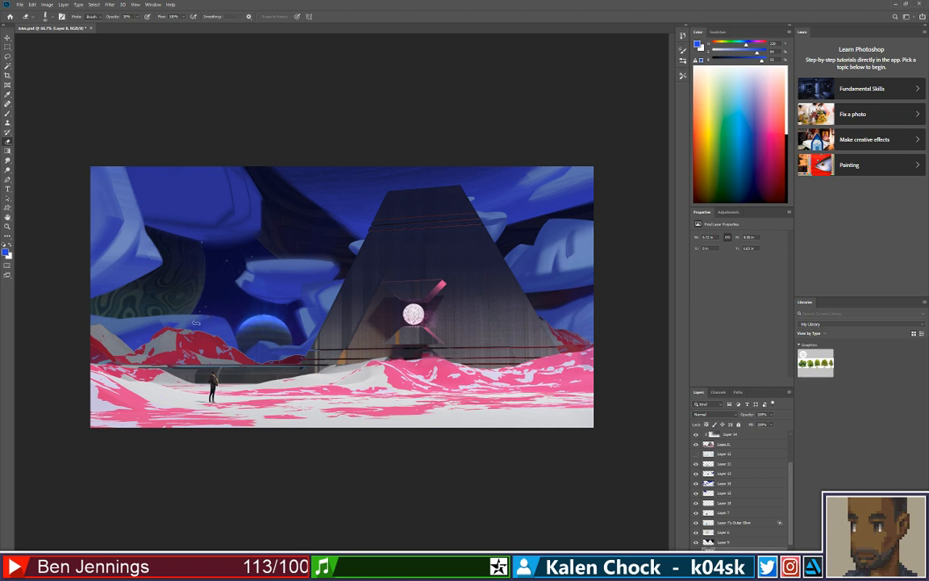
# Brush dark blues sampled from the nearby sky and planet over the large patterned planet with the large Sampled Brush 3 10.
pyautogui.press('b')
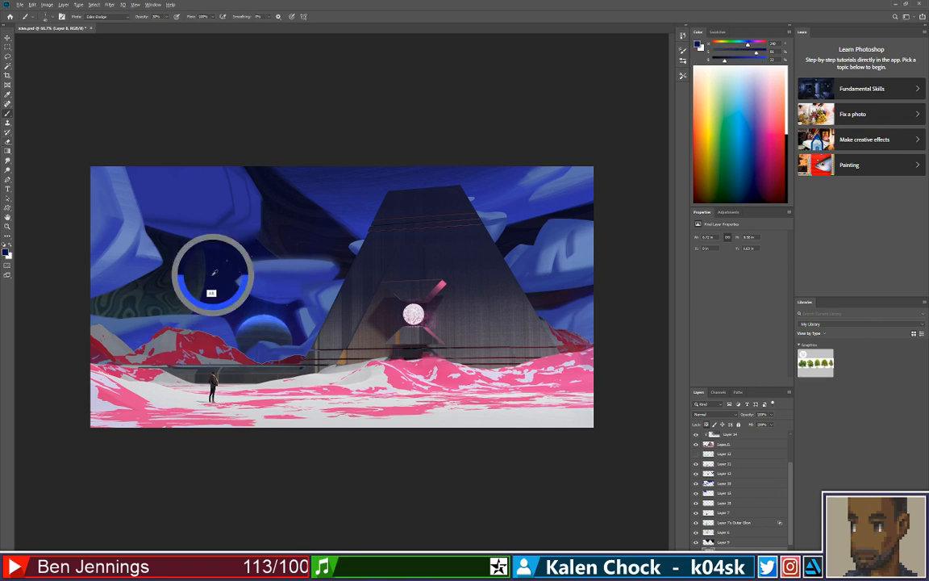
pyautogui.rightClick(219, 266)
pyautogui.click(256, 389)
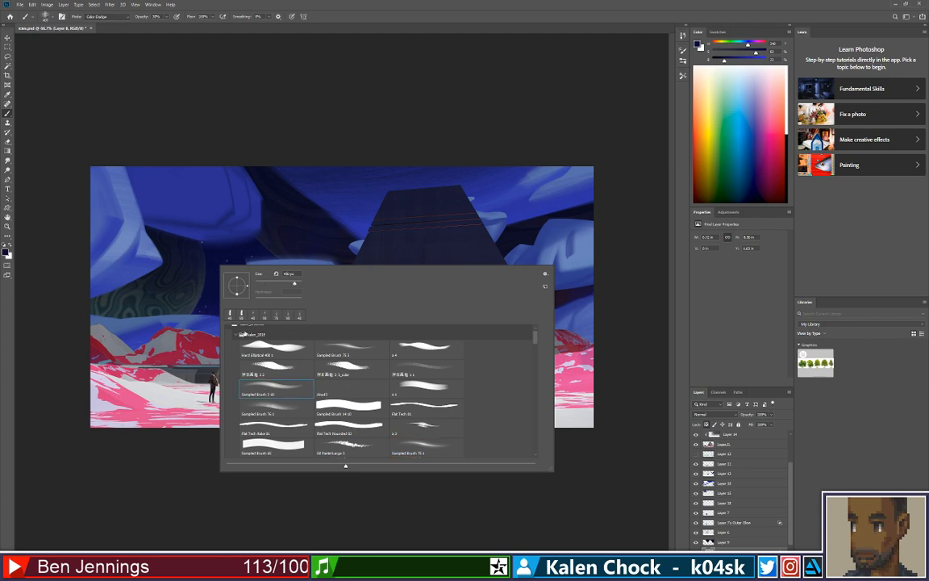
pyautogui.click(161, 255)
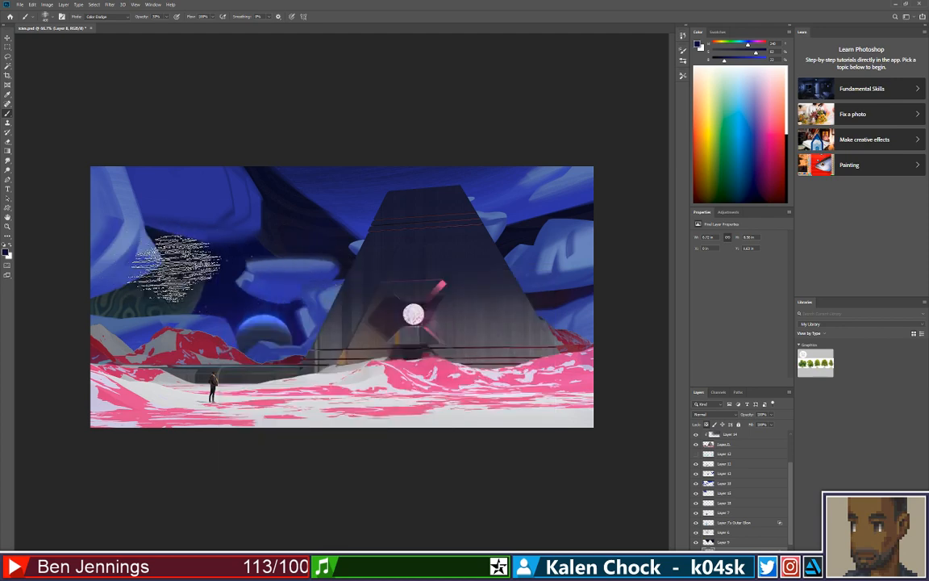
pyautogui.keyDown('alt'); pyautogui.click(196, 305); pyautogui.keyUp('alt')
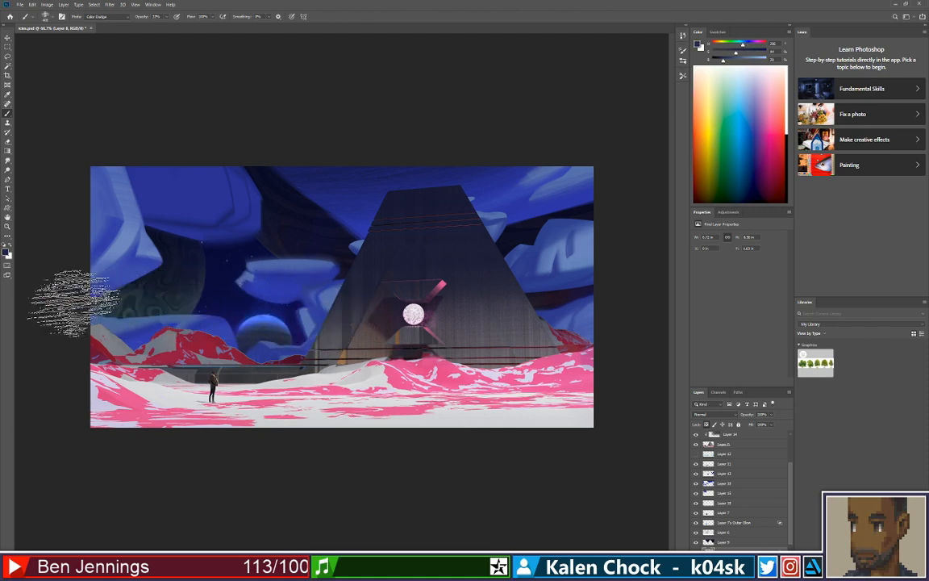
# Select the layer of the large blue ice formation hanging at the top of the painting.
pyautogui.press('z')
pyautogui.moveTo(331, 339)
pyautogui.mouseDown()
pyautogui.moveTo(313, 342)
pyautogui.moveTo(319, 332)
pyautogui.mouseUp()
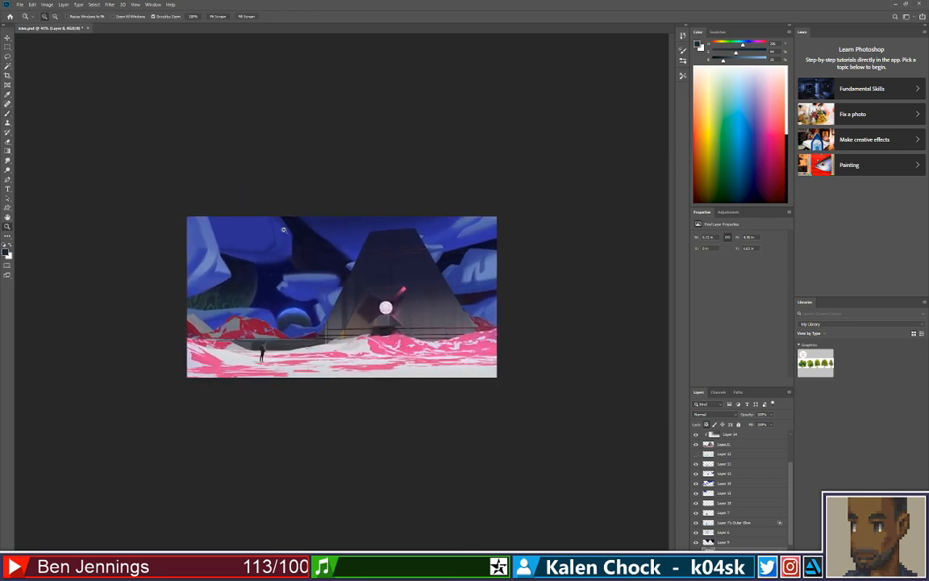
pyautogui.press('v')
pyautogui.keyDown('ctrl'); pyautogui.click(234, 230); pyautogui.keyUp('ctrl')
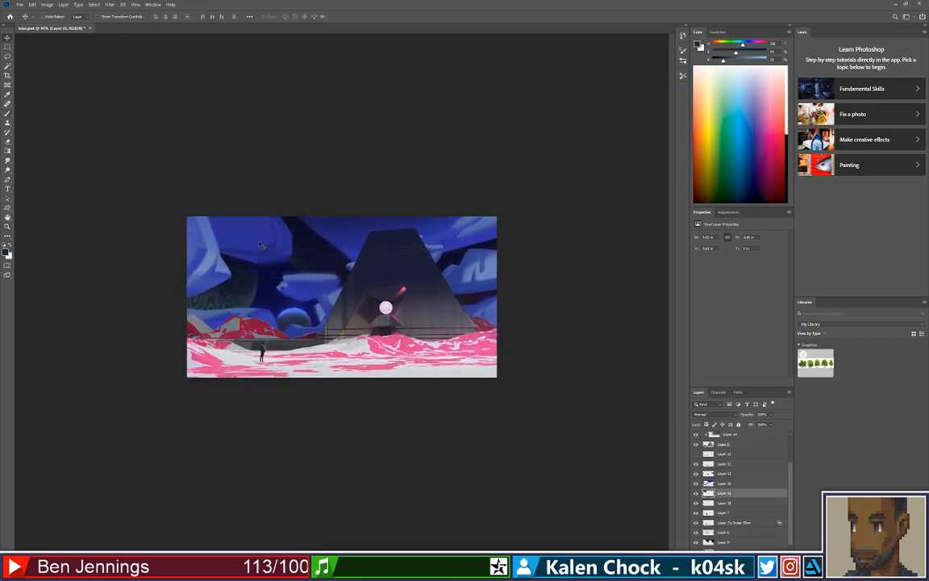
pyautogui.press('z')
pyautogui.click(258, 240)
pyautogui.click(259, 236)
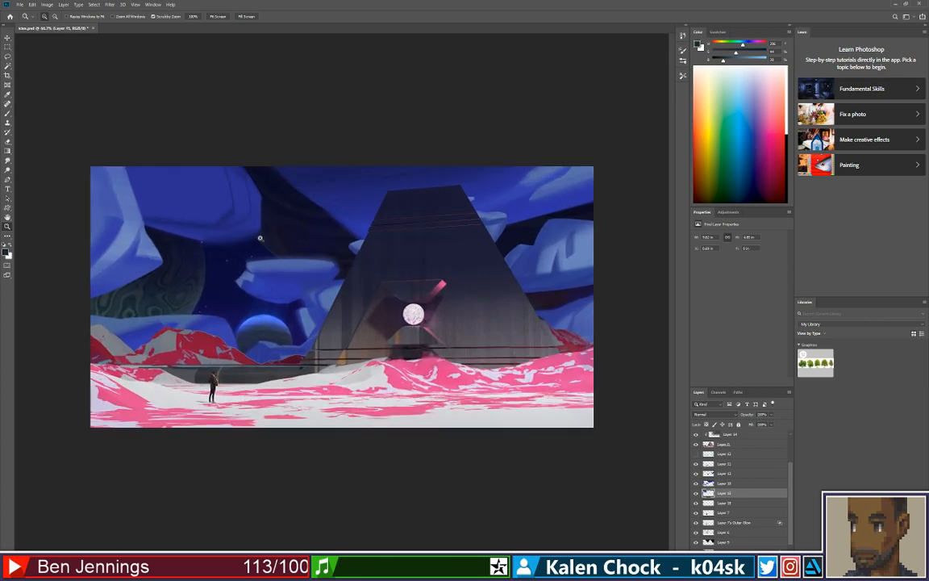
pyautogui.click(261, 238)
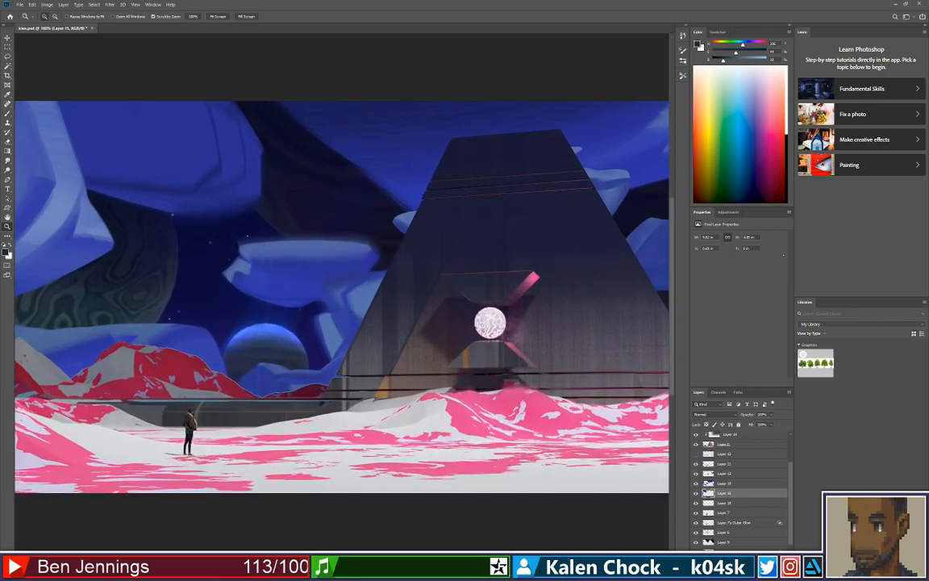
# Remove the Learn panel from the workspace and group the Libraries panel with the Color panel to widen the canvas area.
pyautogui.moveTo(802, 31); pyautogui.dragTo(505, 111)
pyautogui.click(554, 99)
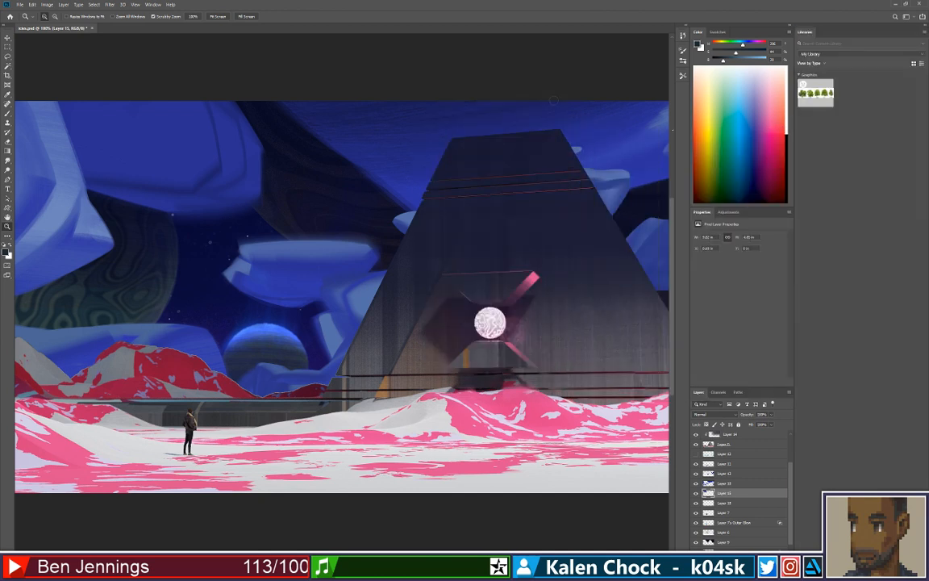
pyautogui.moveTo(805, 32); pyautogui.dragTo(744, 34)
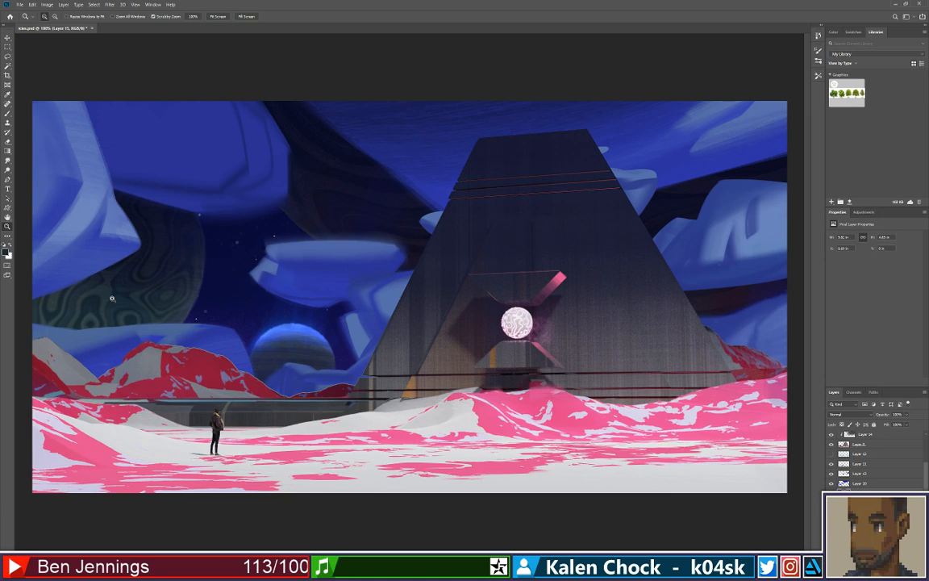
pyautogui.click(216, 265)
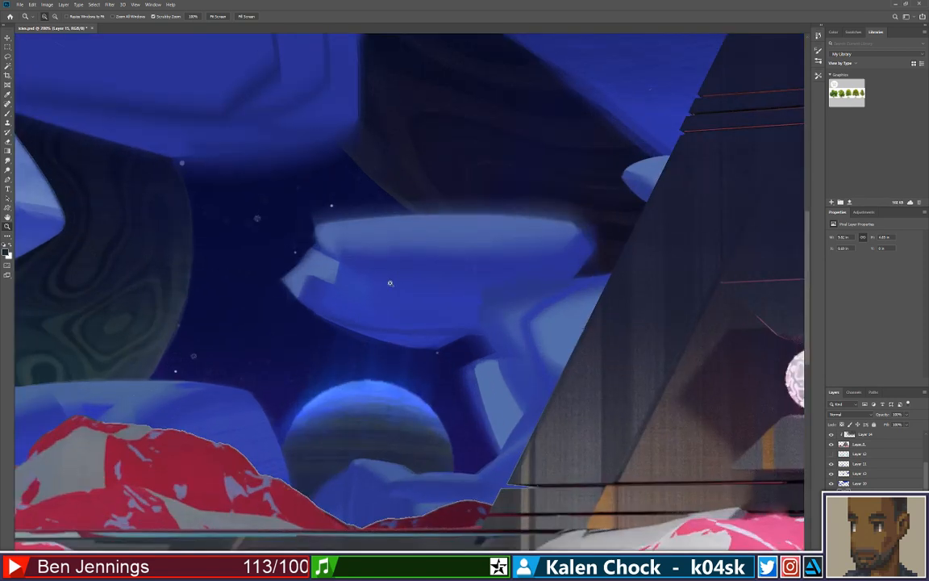
pyautogui.keyDown('alt'); pyautogui.click(390, 283); pyautogui.keyUp('alt')
pyautogui.keyDown('alt'); pyautogui.click(391, 283); pyautogui.keyUp('alt')
pyautogui.keyDown('alt'); pyautogui.click(394, 283); pyautogui.keyUp('alt')
pyautogui.keyDown('alt'); pyautogui.click(394, 283); pyautogui.keyUp('alt')
pyautogui.click(442, 295)
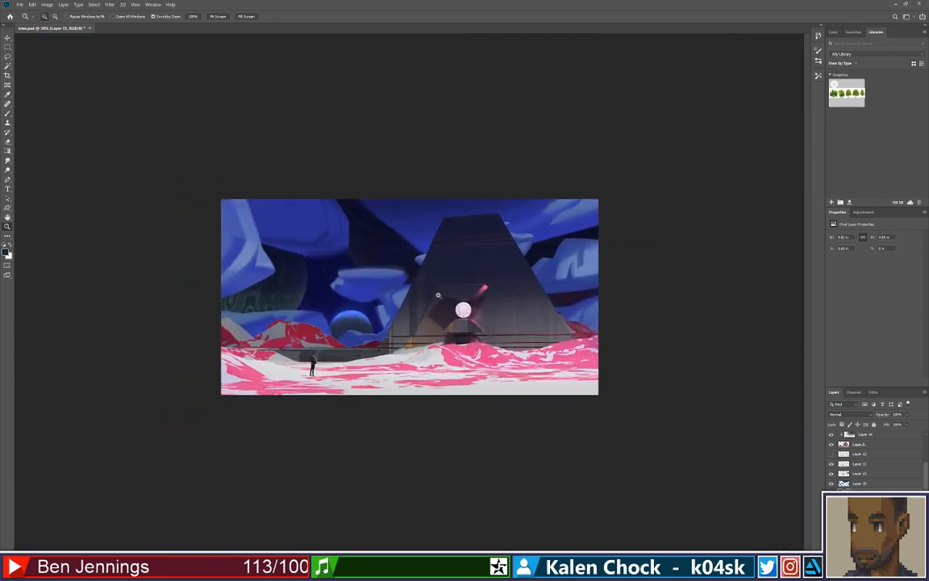
# Set the brush's blending mode to Normal and choose the a 4 brush preset.
pyautogui.press('v')
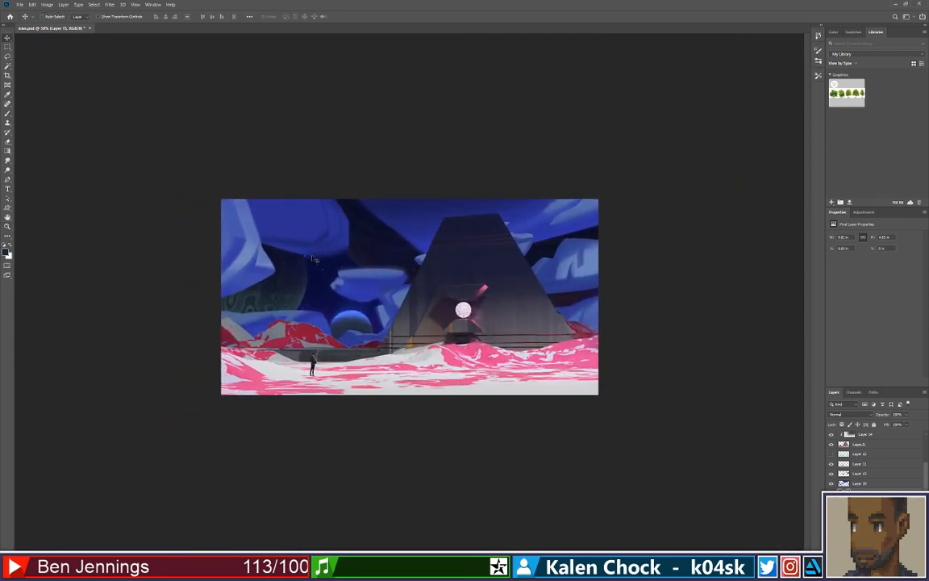
pyautogui.press('e')
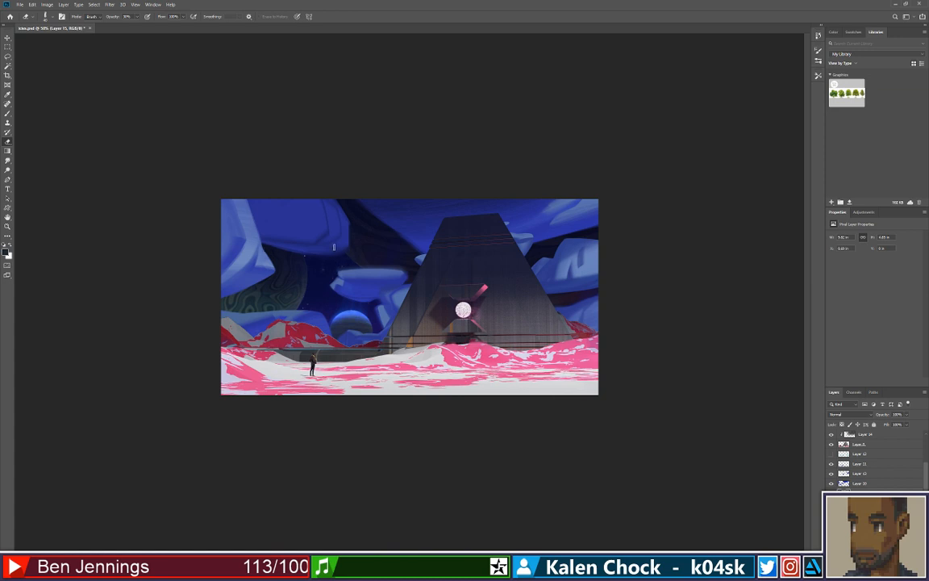
pyautogui.press('b')
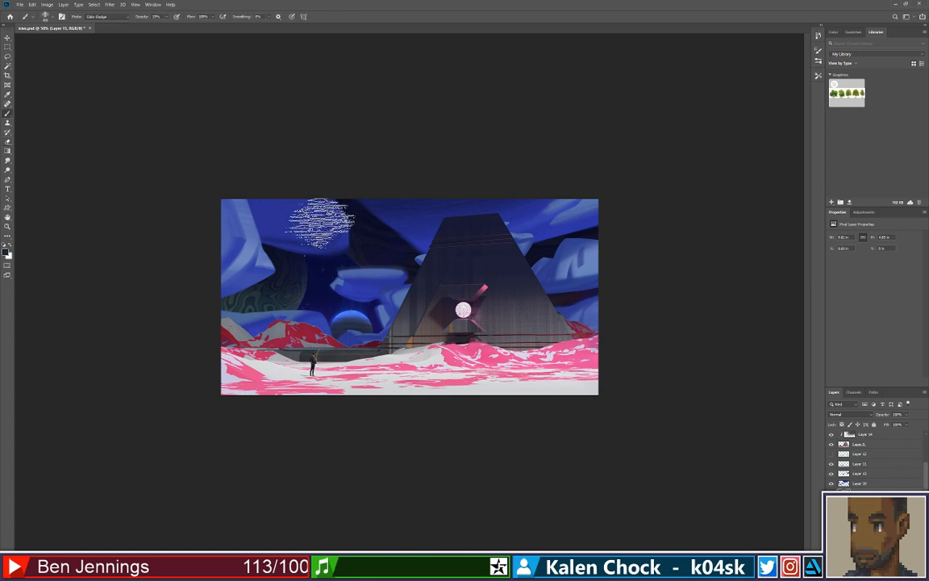
pyautogui.click(108, 16)
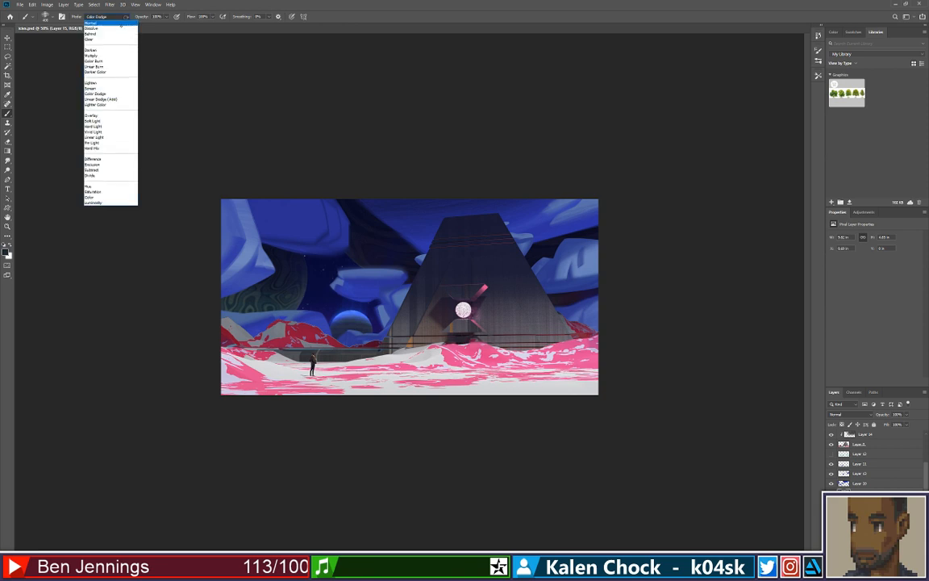
pyautogui.click(90, 20)
pyautogui.rightClick(355, 260)
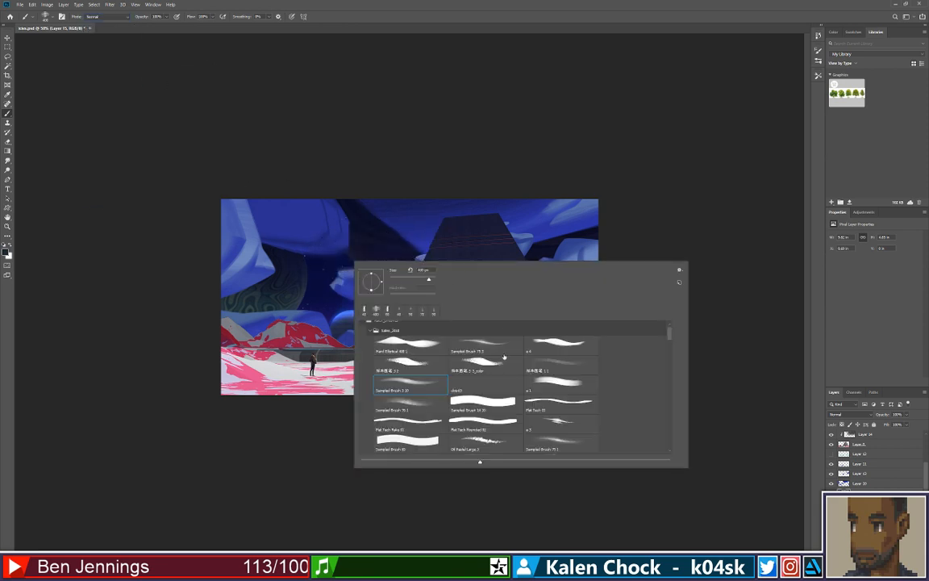
pyautogui.click(556, 343)
# Extend the hanging ice formation with a solid lobe over the dark sky, using a medium blue sampled from the formation.
pyautogui.keyDown('alt'); pyautogui.click(281, 227); pyautogui.keyUp('alt')
pyautogui.keyDown('alt'); pyautogui.click(292, 230); pyautogui.keyUp('alt')
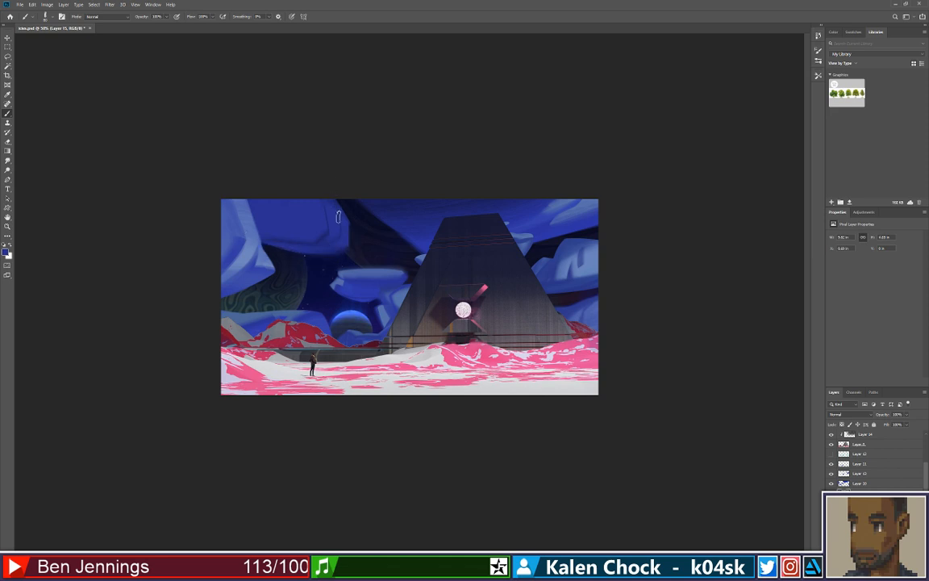
pyautogui.rightClick(339, 239)
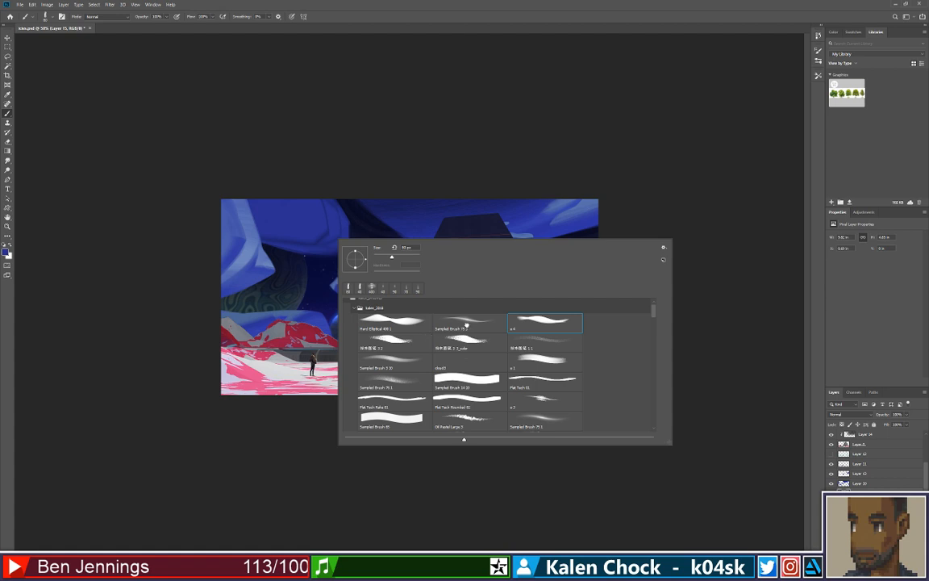
pyautogui.click(326, 201)
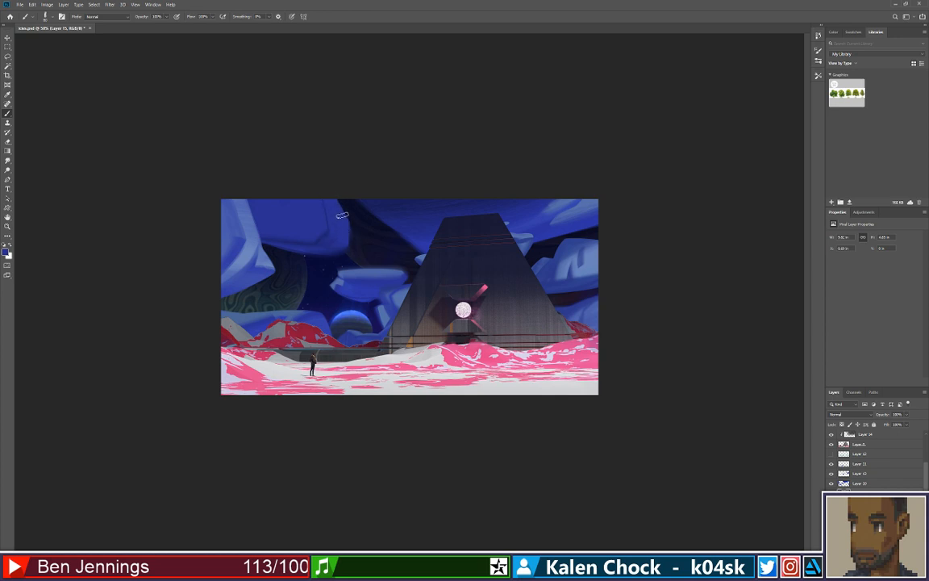
pyautogui.moveTo(339, 217); pyautogui.dragTo(353, 242)
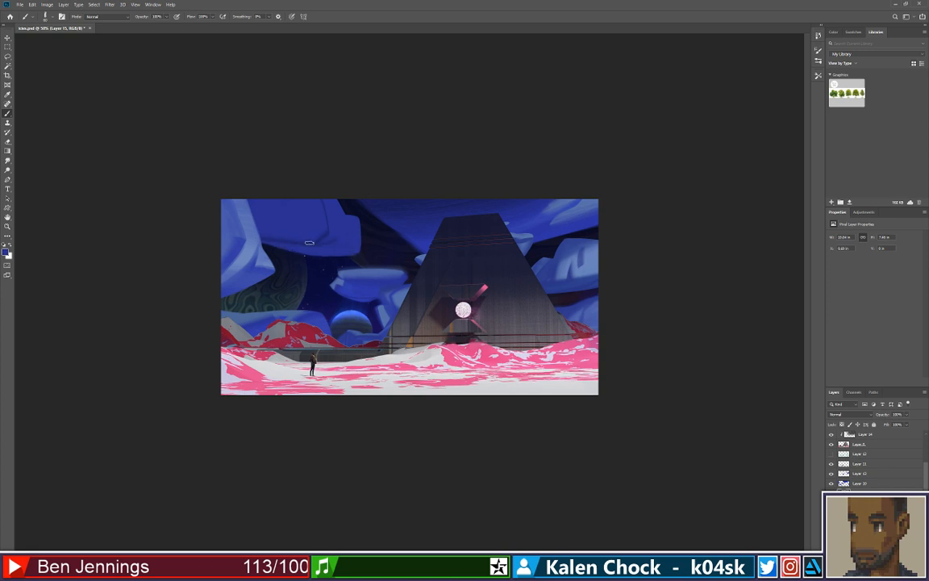
# Clean up the lower edge of the hanging ice formation with the Eraser and set its opacity to 100%.
pyautogui.press('e')
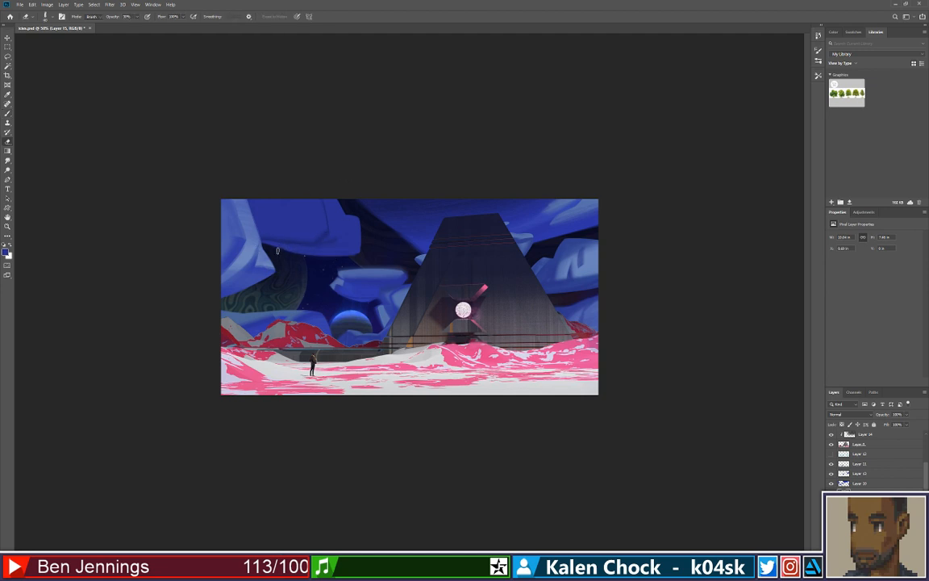
pyautogui.moveTo(283, 251); pyautogui.dragTo(363, 256)
pyautogui.press('0')
pyautogui.press('b')
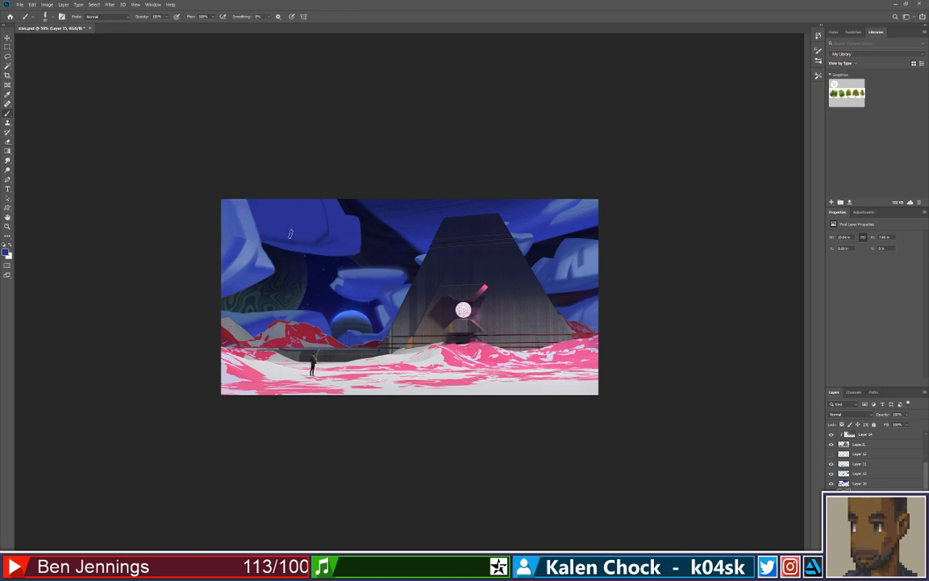
# Select the layer directly beneath Layer 14 and examine the hanging ice formation's edges and dark contour lines up close.
pyautogui.press('v')
pyautogui.click(456, 245)
pyautogui.press('e')
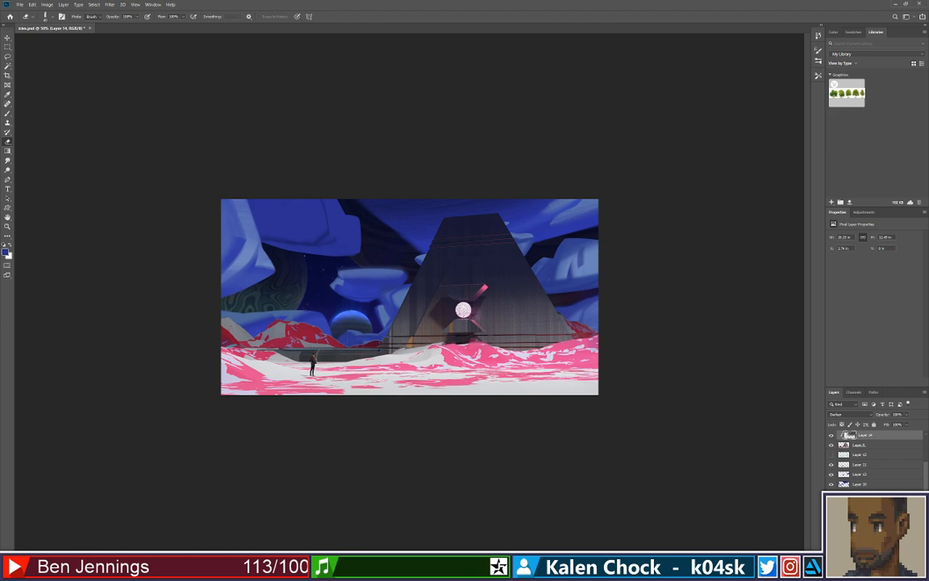
pyautogui.click(853, 446)
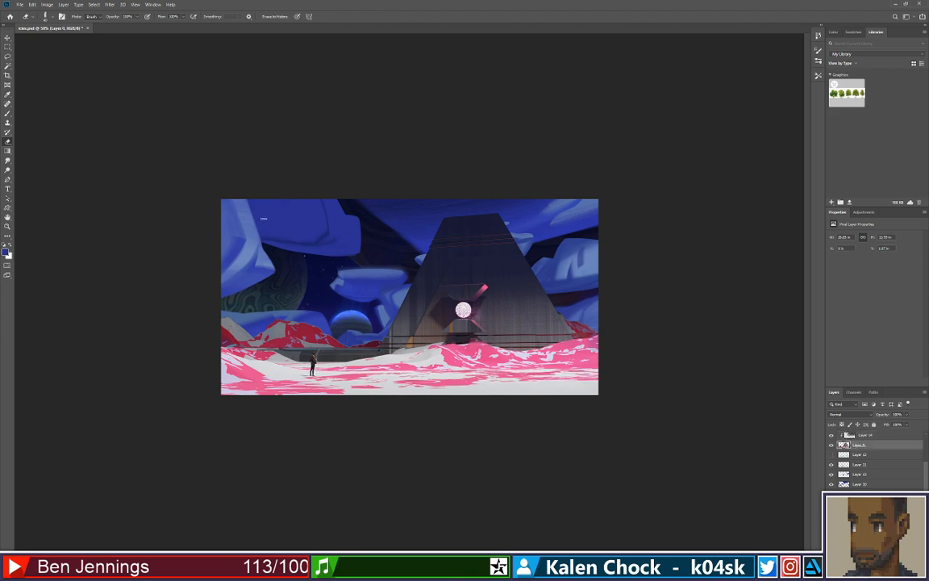
pyautogui.press('z')
pyautogui.click(257, 201)
pyautogui.click(258, 201)
pyautogui.click(258, 201)
pyautogui.moveTo(146, 167); pyautogui.dragTo(358, 363)
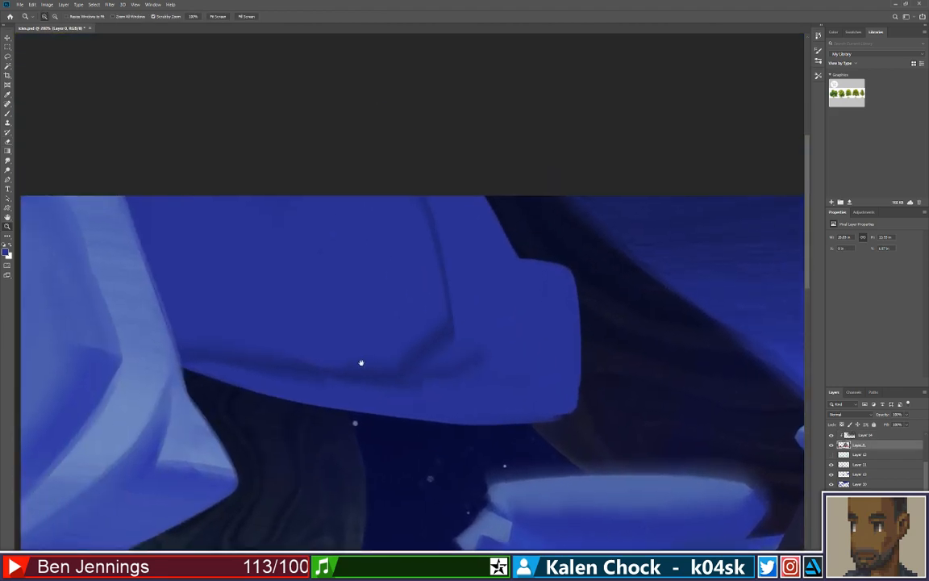
pyautogui.press('e')
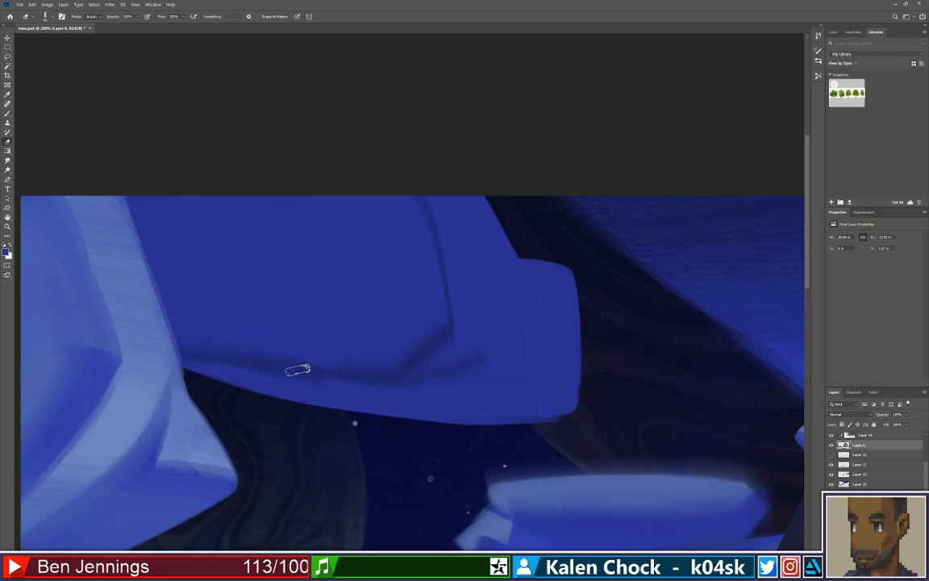
pyautogui.press('z')
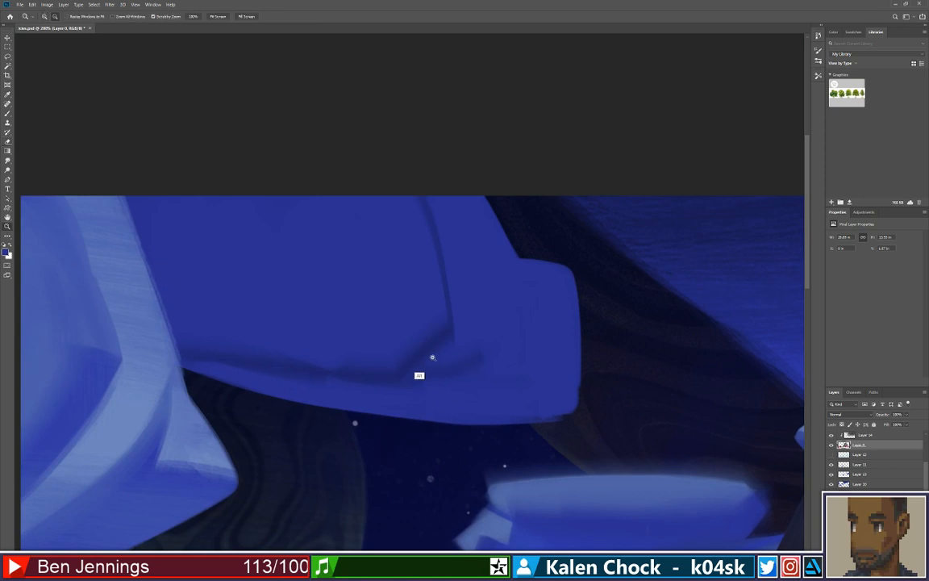
pyautogui.moveTo(432, 357)
pyautogui.mouseDown()
pyautogui.moveTo(388, 350)
pyautogui.moveTo(397, 375)
pyautogui.moveTo(414, 373)
pyautogui.mouseUp()
pyautogui.press('e')
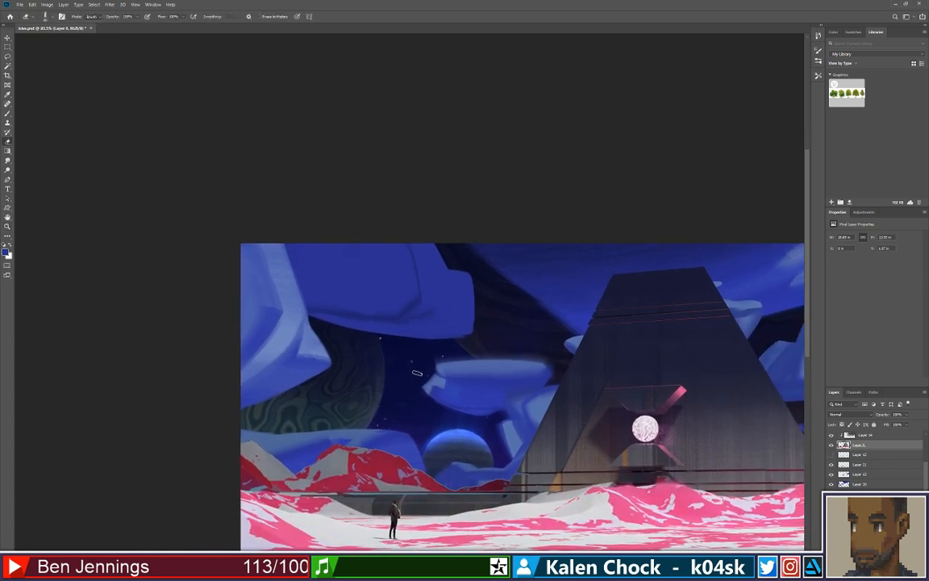
pyautogui.moveTo(476, 390); pyautogui.dragTo(370, 360)
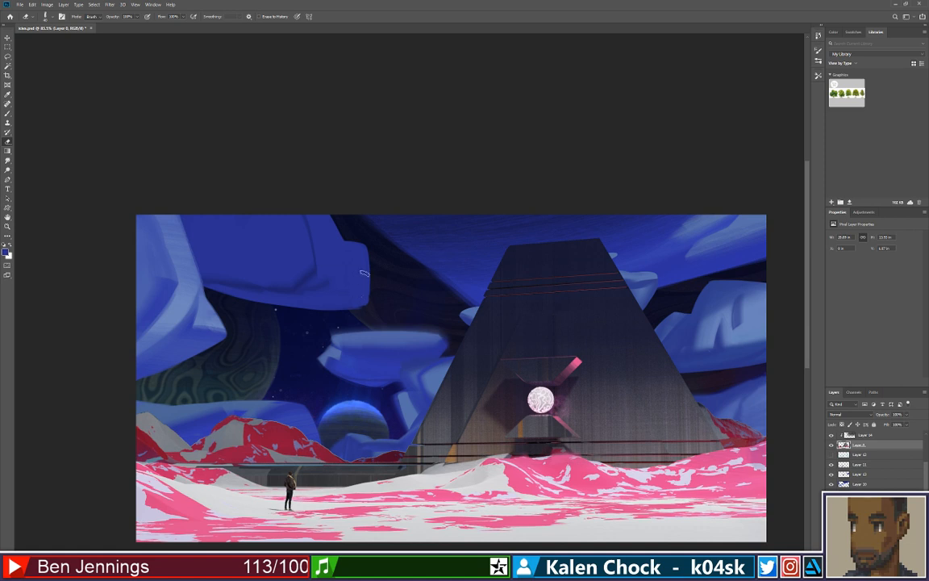
pyautogui.press('m')
pyautogui.moveTo(411, 347); pyautogui.dragTo(242, 193)
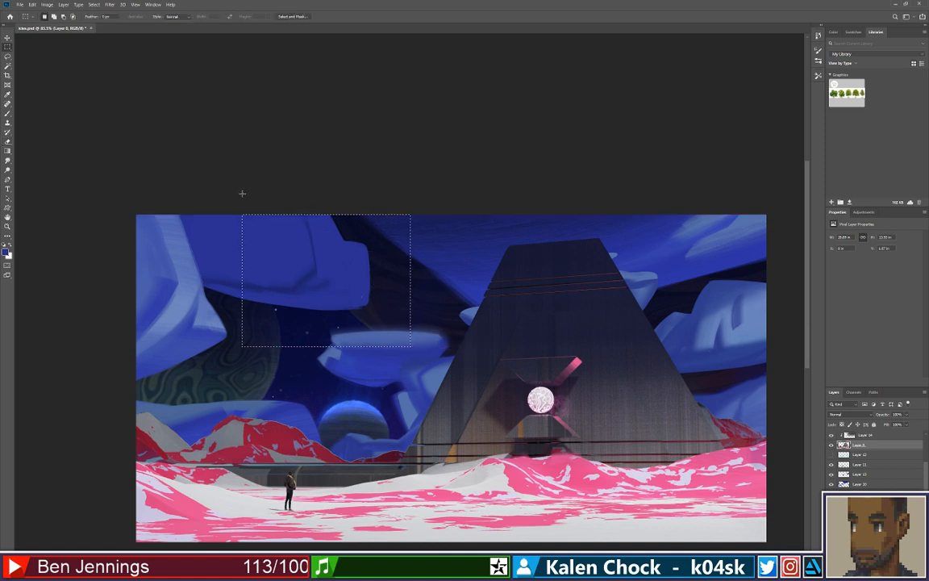
pyautogui.hotkey('ctrl', 'd')
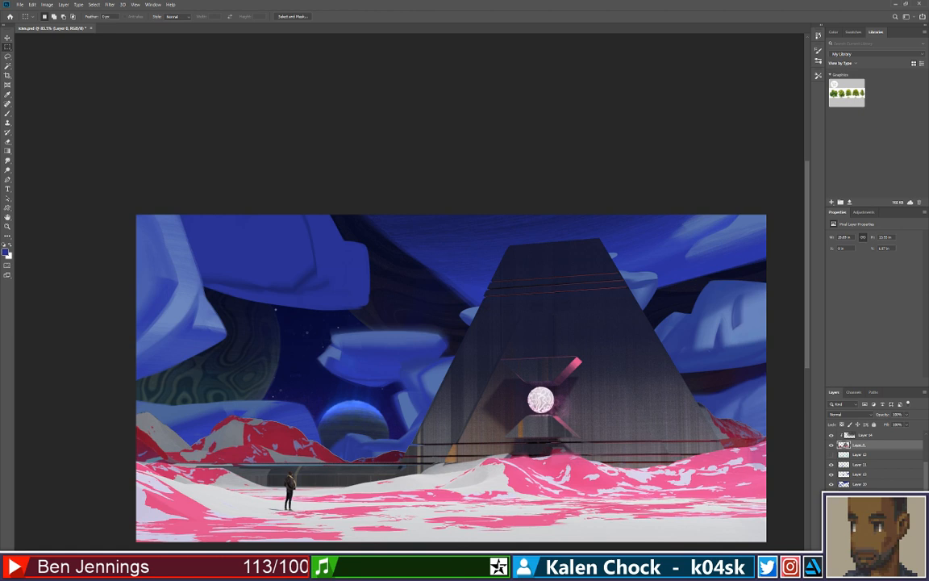
# Cover the dark contour lines on the hanging ice formation's layer with its medium blue and paint a darker blue patch inside it.
pyautogui.press('v')
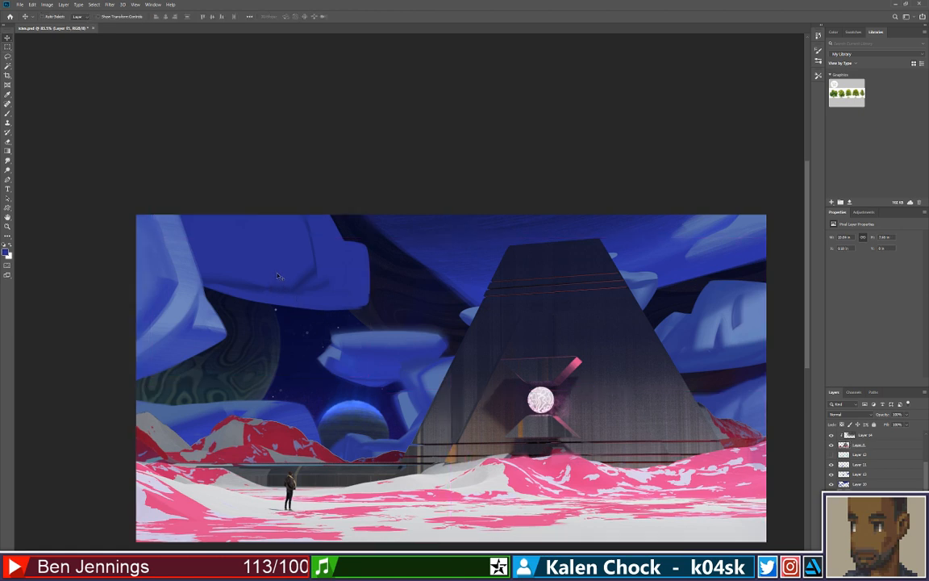
pyautogui.press('b')
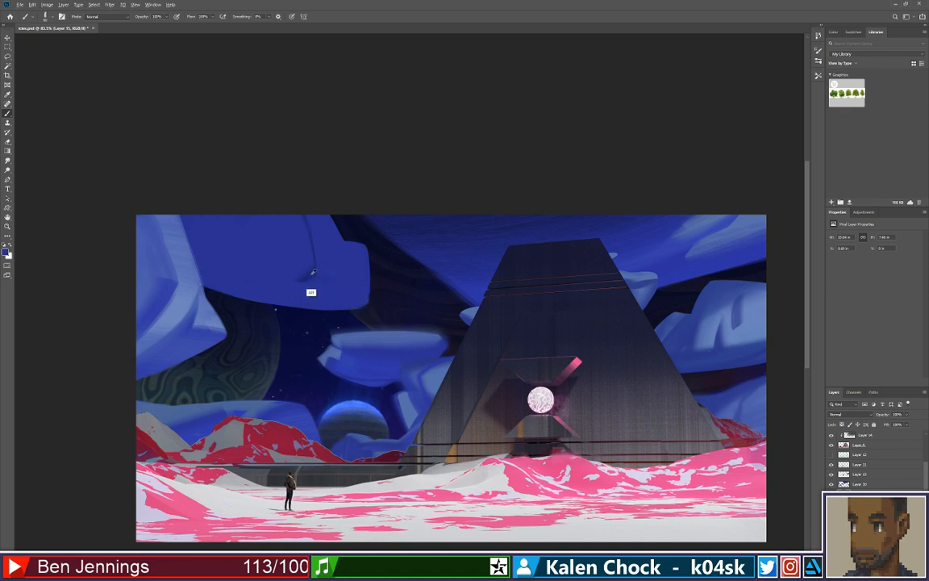
pyautogui.moveTo(232, 239); pyautogui.dragTo(245, 264)
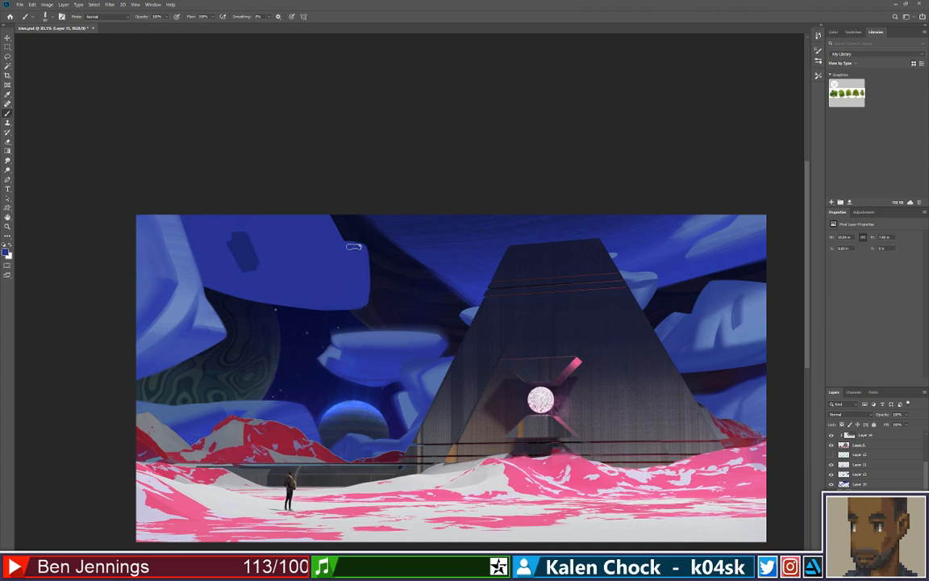
# Choose the soft, tapered Sampled Brush preset beside a 4 for shading the hanging ice formation.
pyautogui.press('z')
pyautogui.moveTo(322, 274)
pyautogui.mouseDown()
pyautogui.moveTo(287, 274)
pyautogui.moveTo(247, 255)
pyautogui.mouseUp()
pyautogui.press('b')
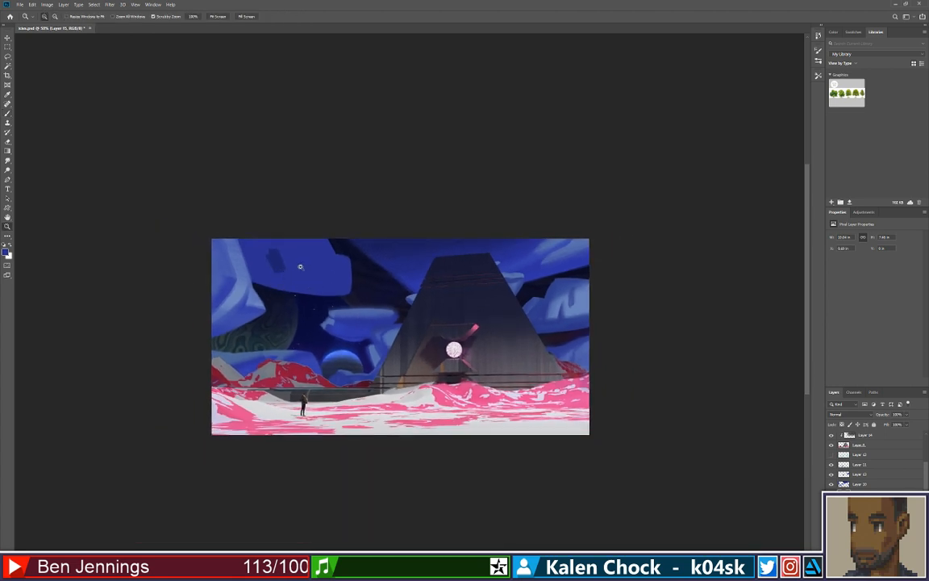
pyautogui.rightClick(281, 260)
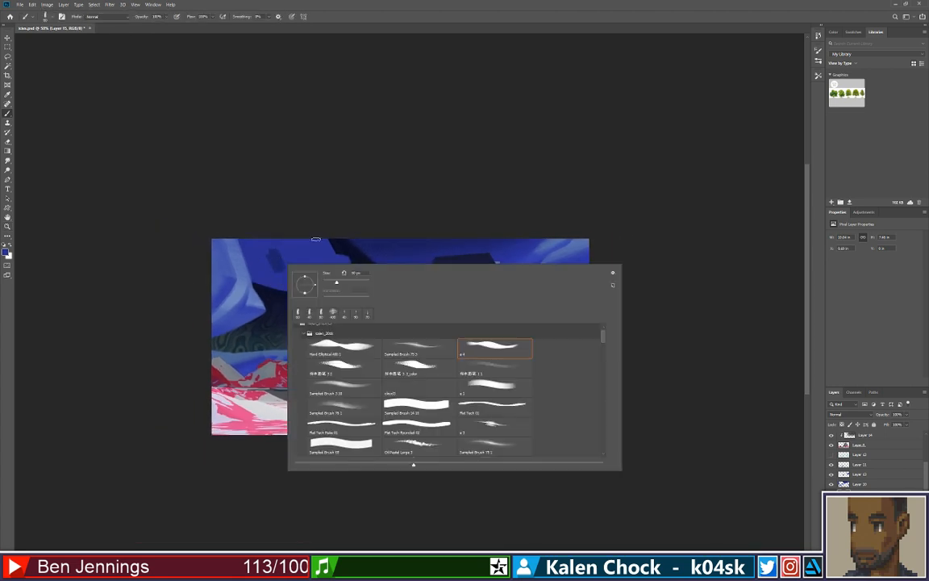
pyautogui.click(426, 342)
pyautogui.click(255, 280)
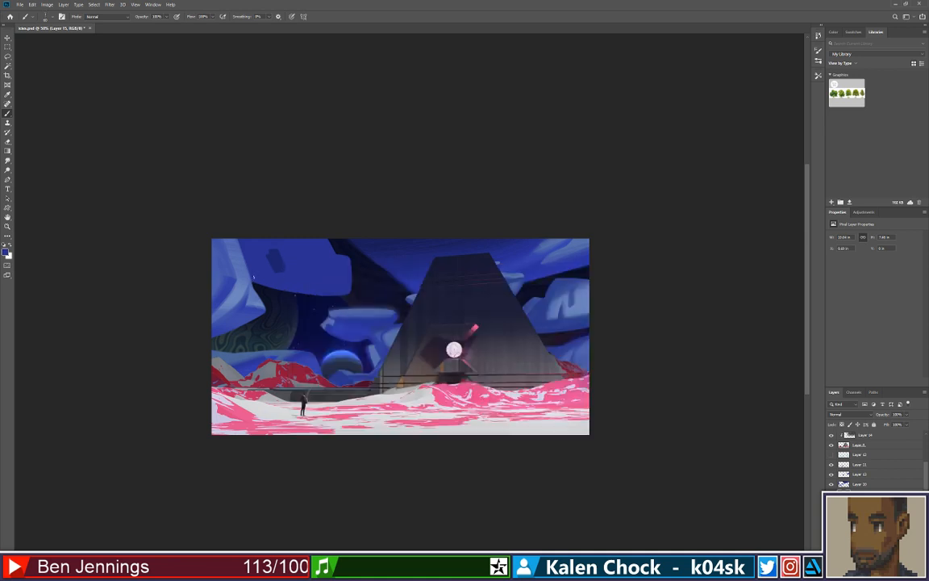
# Lock the layer's transparent pixels and shade the hanging ice formation's lower planes with an enlarged brush in the patch's darker blue.
pyautogui.keyDown('alt'); pyautogui.click(280, 264); pyautogui.keyUp('alt')
pyautogui.moveTo(258, 278); pyautogui.dragTo(334, 288)
pyautogui.hotkey('ctrl', 'z')
pyautogui.press(']')
pyautogui.press(']')
pyautogui.press(']')
pyautogui.press(']')
pyautogui.press('/')
pyautogui.moveTo(242, 275); pyautogui.dragTo(382, 282)
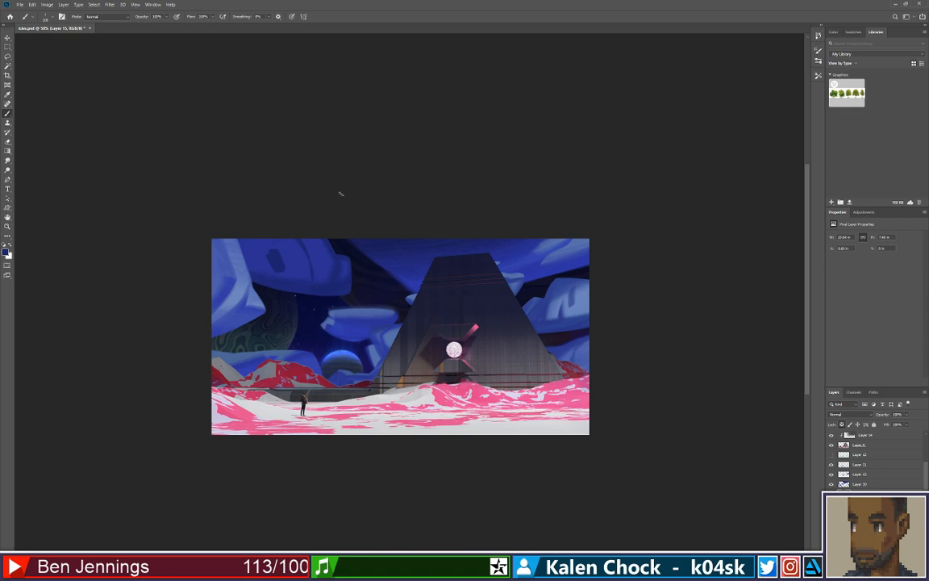
# Paint over the dark patch with lighter sampled blue and block in lighter facets on the ice formation with the a 4 brush.
pyautogui.keyDown('alt'); pyautogui.click(286, 272); pyautogui.keyUp('alt')
pyautogui.moveTo(280, 251); pyautogui.dragTo(277, 267)
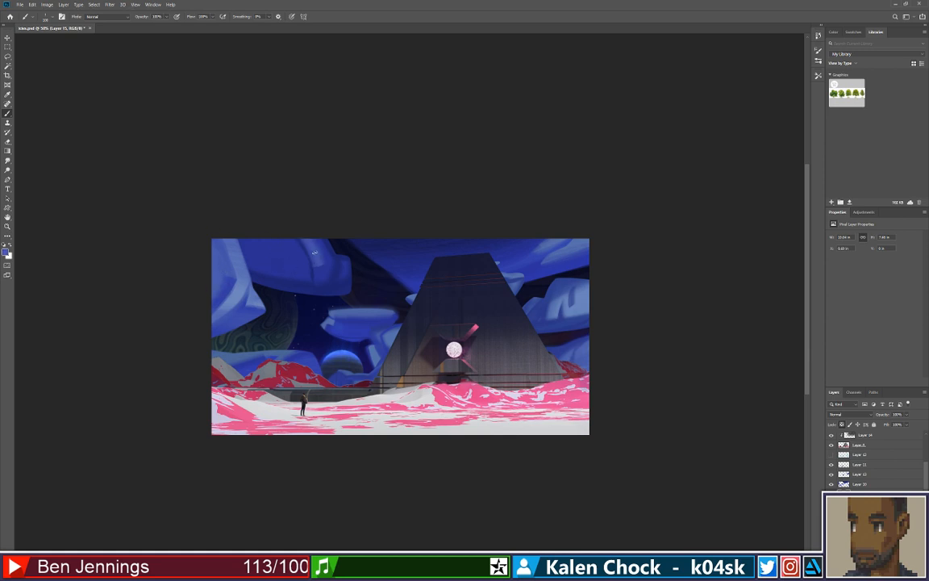
pyautogui.rightClick(322, 259)
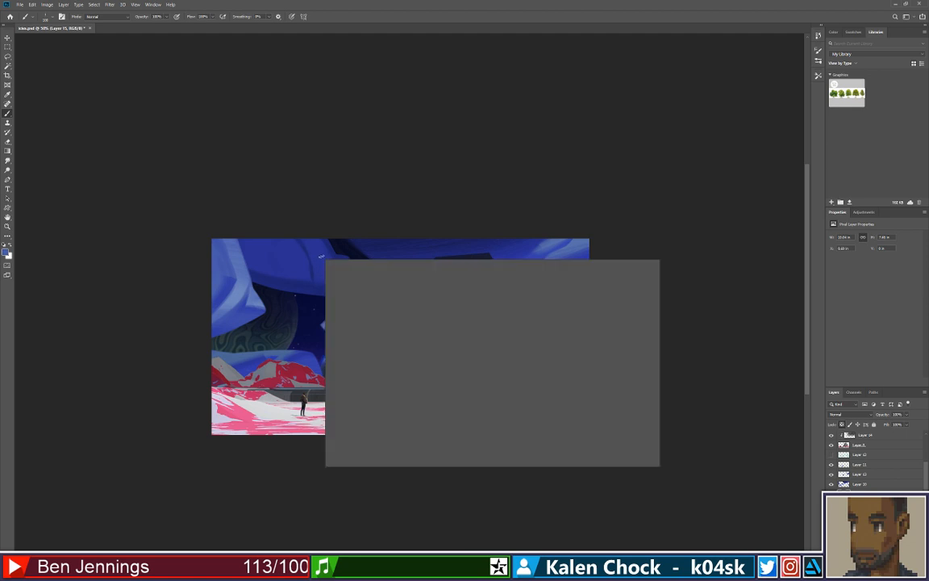
pyautogui.click(537, 342)
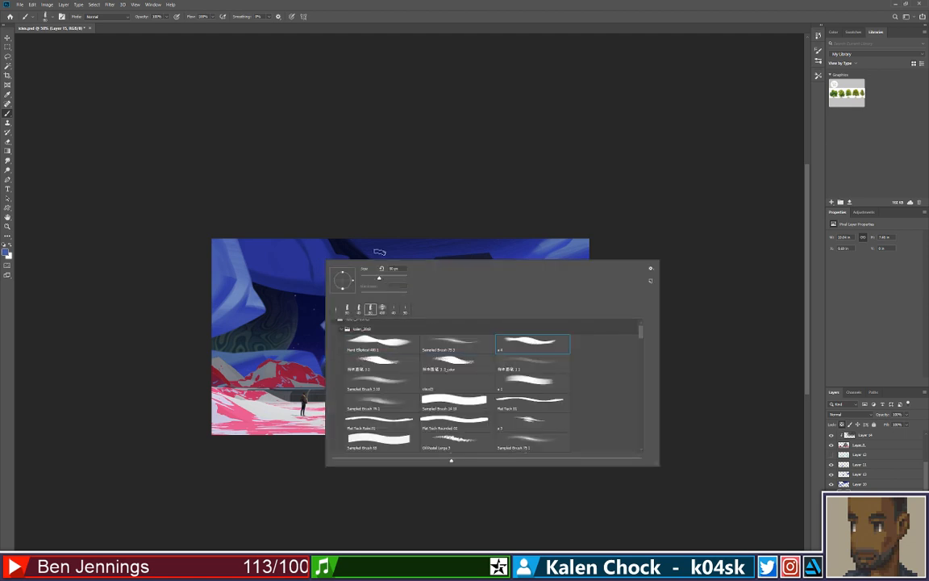
pyautogui.click(316, 234)
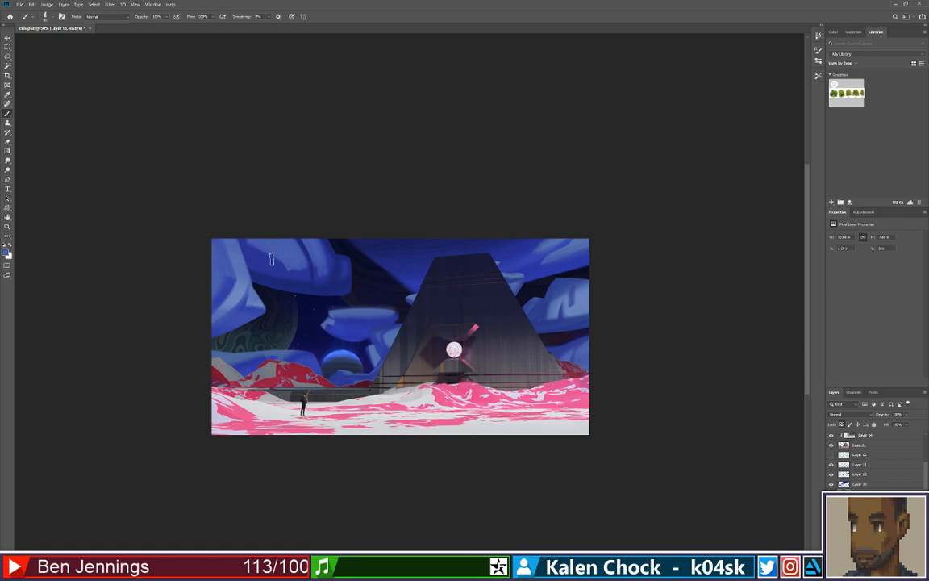
# Blend the hanging ice formation's facets and underside with light and dark sampled blues using the soft Sampled Brush preset beside a 4.
pyautogui.rightClick(252, 234)
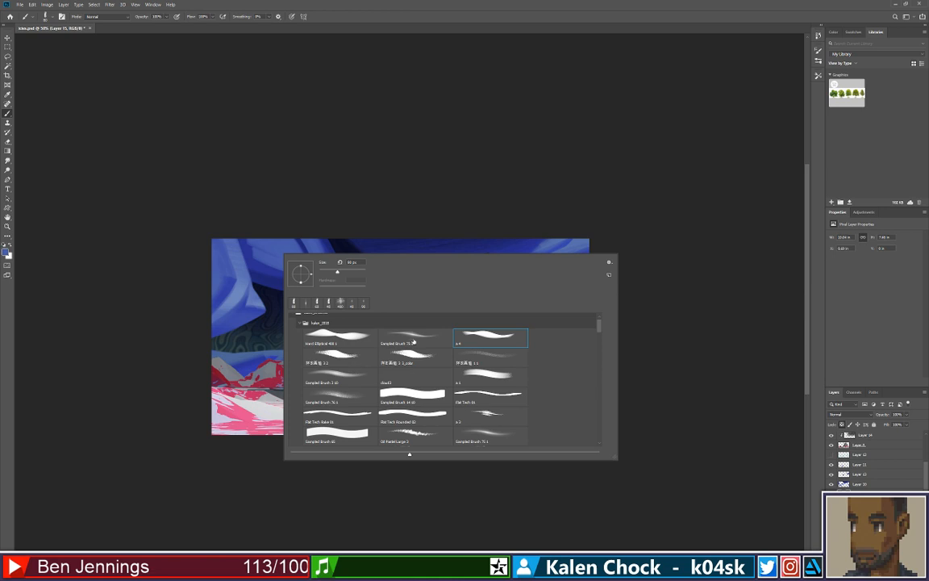
pyautogui.click(414, 341)
pyautogui.click(260, 276)
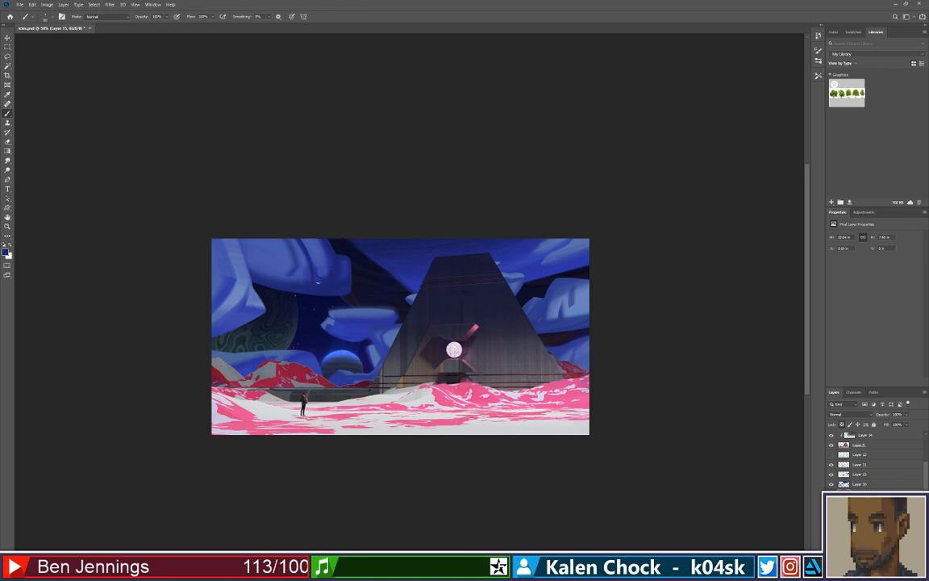
pyautogui.keyDown('alt'); pyautogui.click(318, 269); pyautogui.keyUp('alt')
pyautogui.keyDown('alt'); pyautogui.click(279, 256); pyautogui.keyUp('alt')
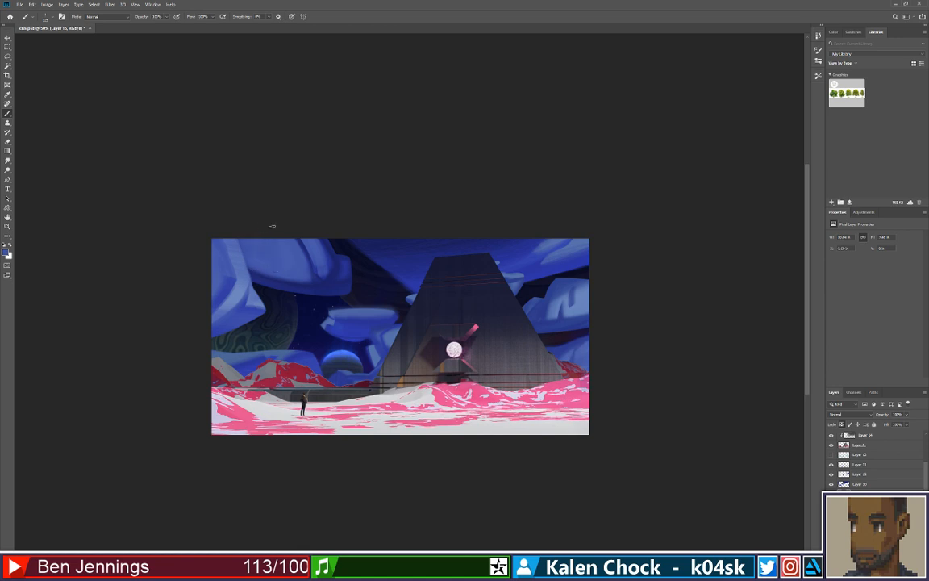
pyautogui.click(328, 282)
pyautogui.hotkey('ctrl', 'space')
pyautogui.moveTo(350, 282)
pyautogui.mouseDown()
pyautogui.moveTo(316, 282)
pyautogui.moveTo(334, 283)
pyautogui.mouseUp()
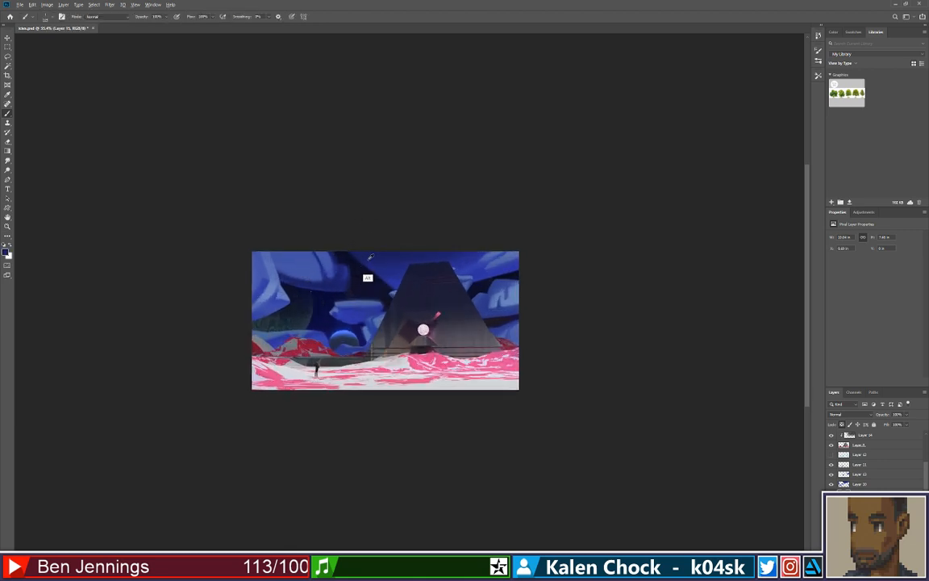
# Sample the dark blue near the image's upper edge and texture the hanging ice formations using the streaky Sampled Brush 3 preset, reducing its size.
pyautogui.keyDown('alt'); pyautogui.click(371, 258); pyautogui.keyUp('alt')
pyautogui.rightClick(371, 257)
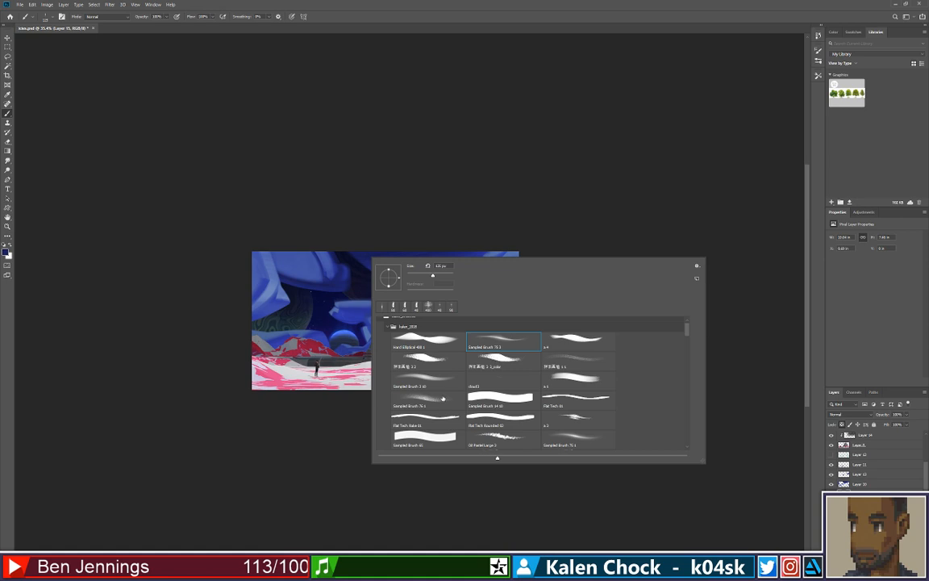
pyautogui.click(440, 383)
pyautogui.click(276, 236)
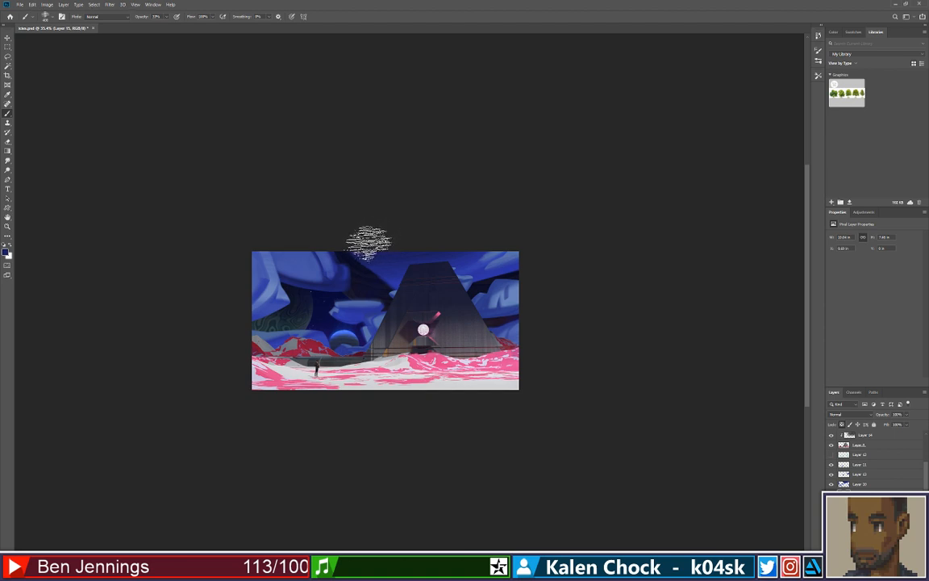
pyautogui.press('[')
pyautogui.press('[')
pyautogui.press('[')
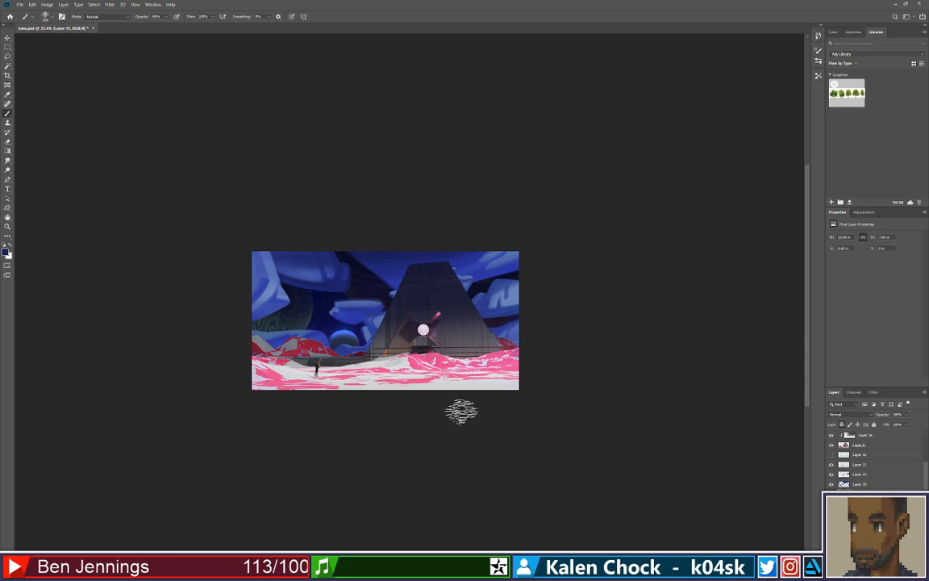
# Inspect the whole painting at different magnifications and switch the workspace to full screen mode with the menu bar.
pyautogui.press('z')
pyautogui.keyDown('alt'); pyautogui.click(462, 411); pyautogui.keyUp('alt')
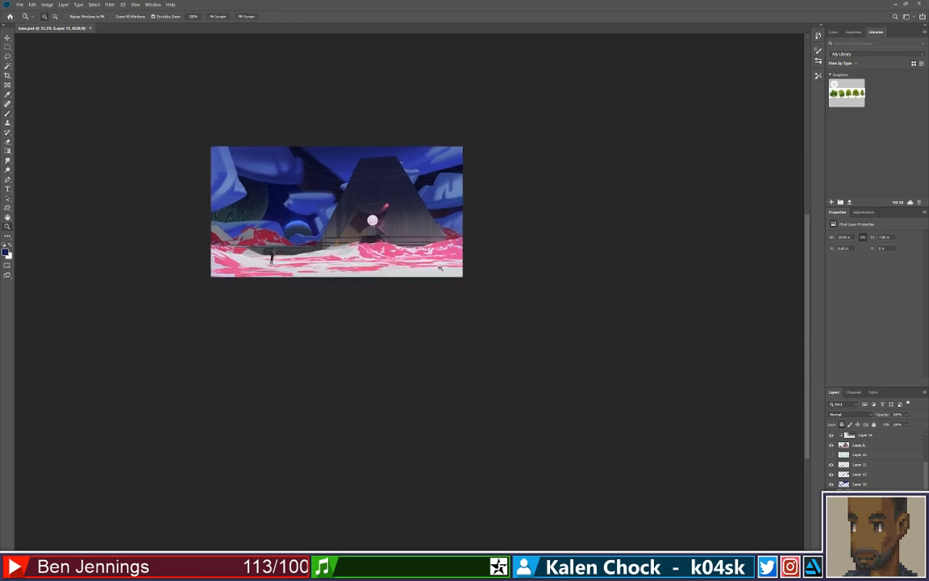
pyautogui.click(437, 323)
pyautogui.click(438, 326)
pyautogui.click(441, 345)
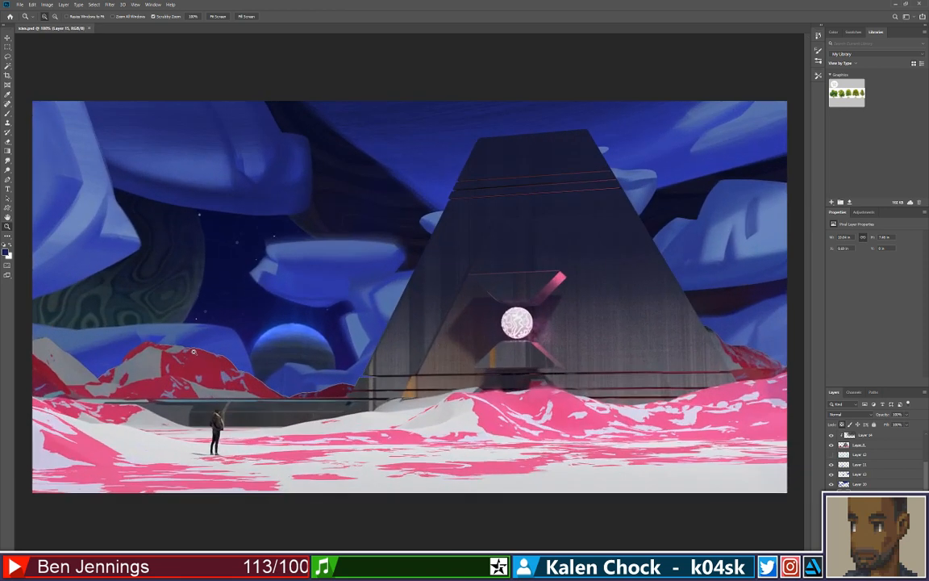
pyautogui.press('f')
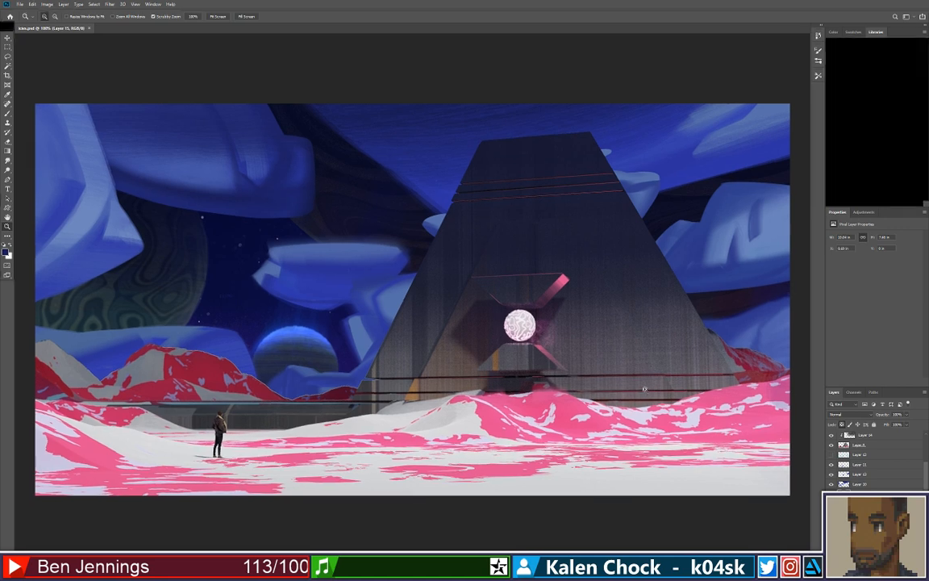
pyautogui.keyDown('alt'); pyautogui.click(430, 387); pyautogui.keyUp('alt')
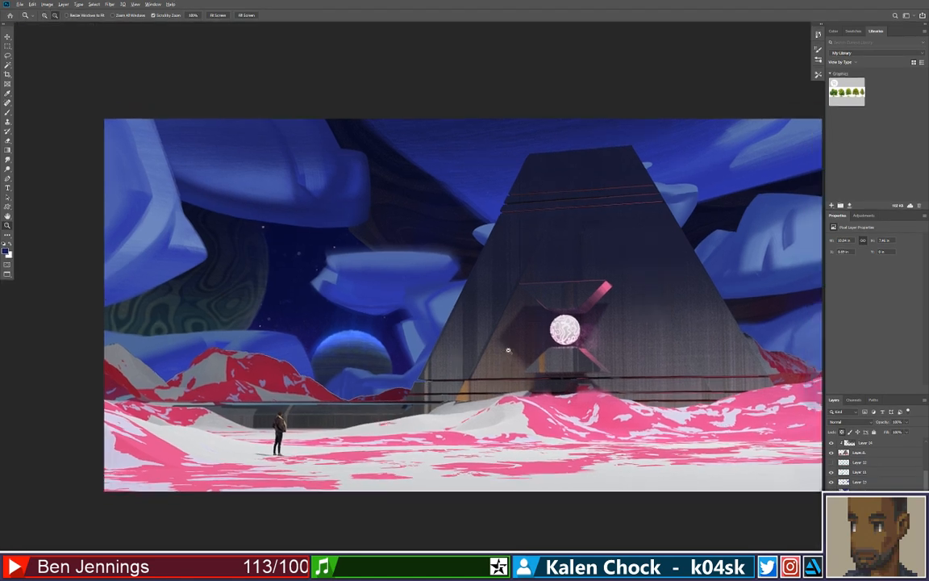
pyautogui.click(507, 360)
pyautogui.press('b')
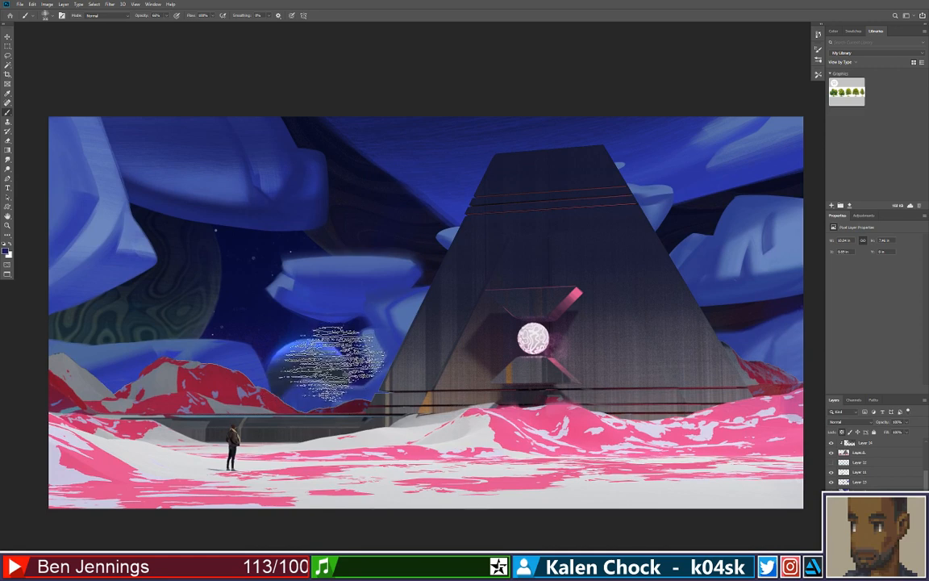
# Select the distant mountains' layer, sample their red, and shift the foreground colour to a dark purple.
pyautogui.press('v')
pyautogui.keyDown('ctrl'); pyautogui.click(229, 375); pyautogui.keyUp('ctrl')
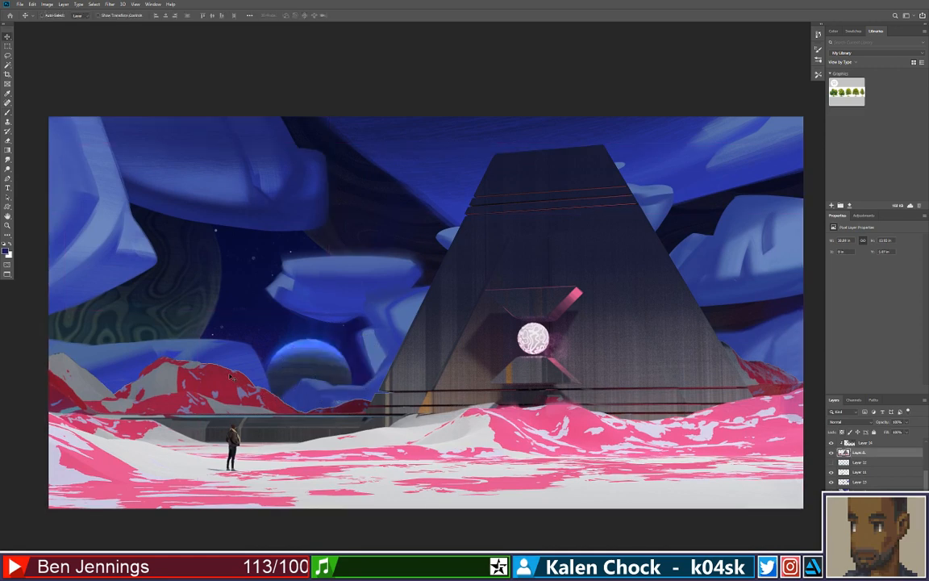
pyautogui.press('b')
pyautogui.keyDown('alt'); pyautogui.click(226, 376); pyautogui.keyUp('alt')
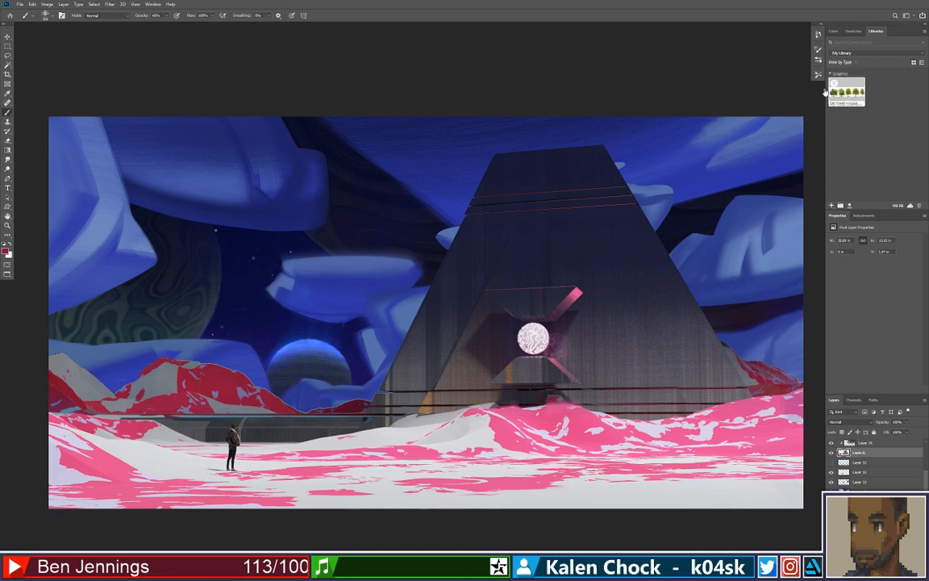
pyautogui.click(835, 30)
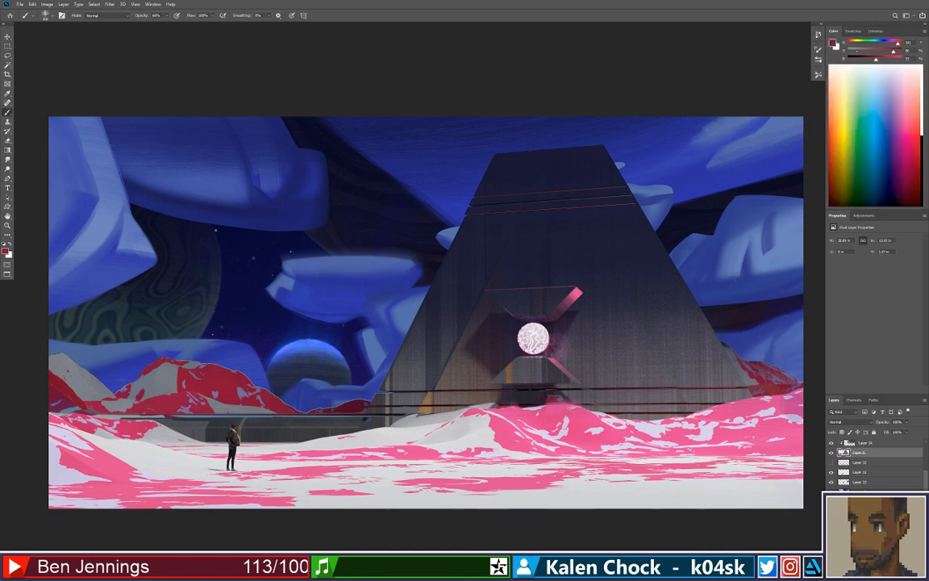
pyautogui.click(834, 43)
pyautogui.moveTo(417, 217); pyautogui.dragTo(402, 227)
pyautogui.press('Return')
# Add a new layer clipped to the mountains' layer and choose the a 4 brush preset.
pyautogui.press('b')
pyautogui.hotkey('ctrl', 'alt', 'shift', 'n')
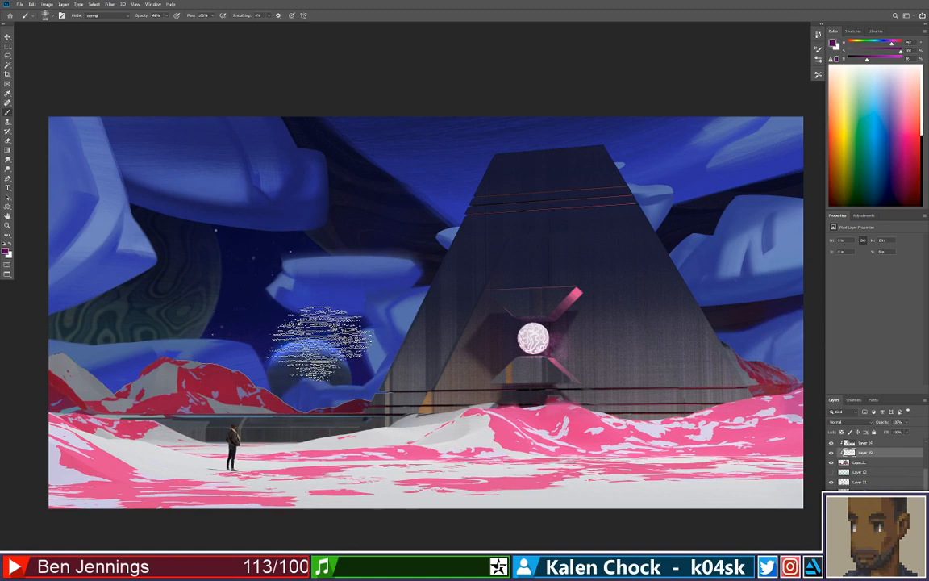
pyautogui.rightClick(345, 351)
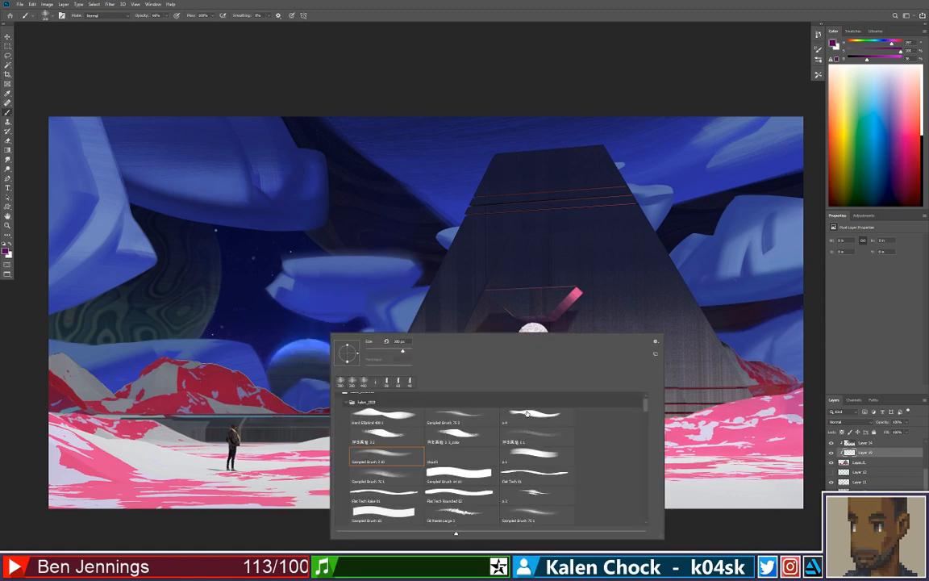
pyautogui.click(527, 413)
pyautogui.click(257, 364)
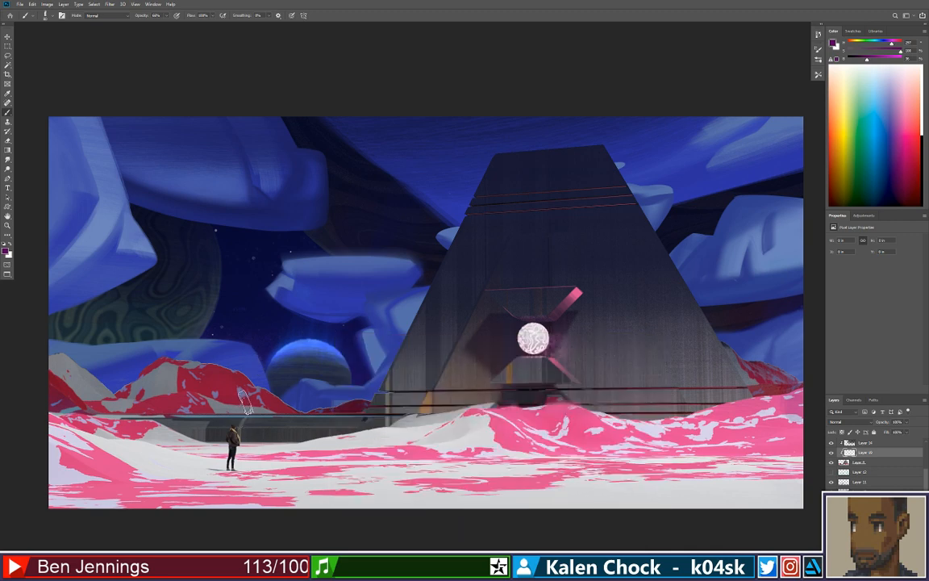
# Paint semi-transparent purple shading across the upper part of the distant red mountain, undoing the first stroke.
pyautogui.press('z')
pyautogui.click(224, 388)
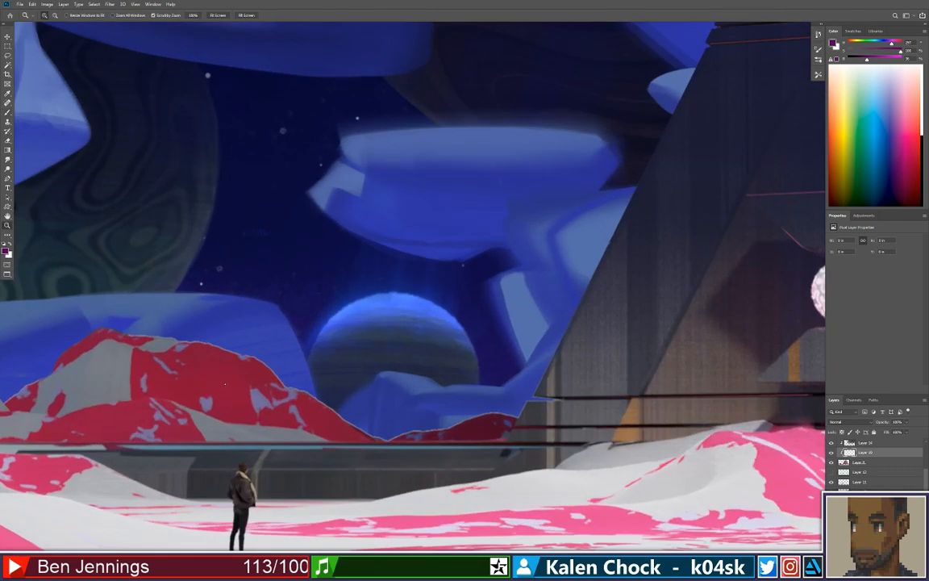
pyautogui.press('b')
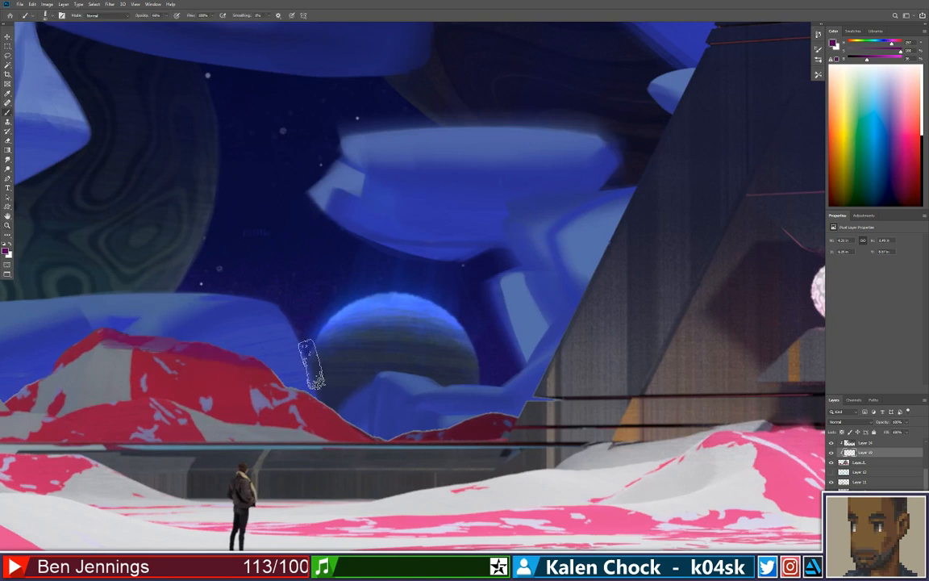
pyautogui.hotkey('ctrl', 'z')
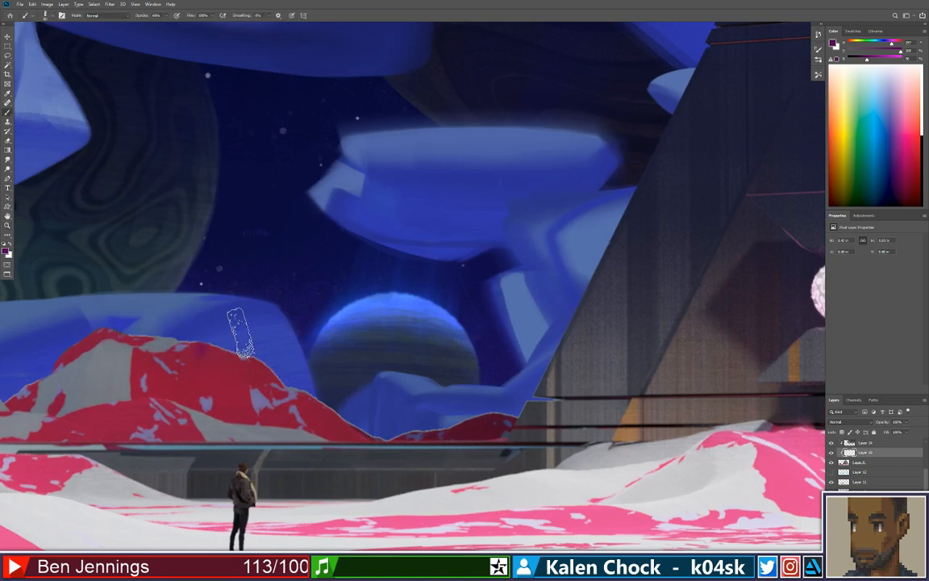
pyautogui.moveTo(293, 332); pyautogui.dragTo(382, 332)
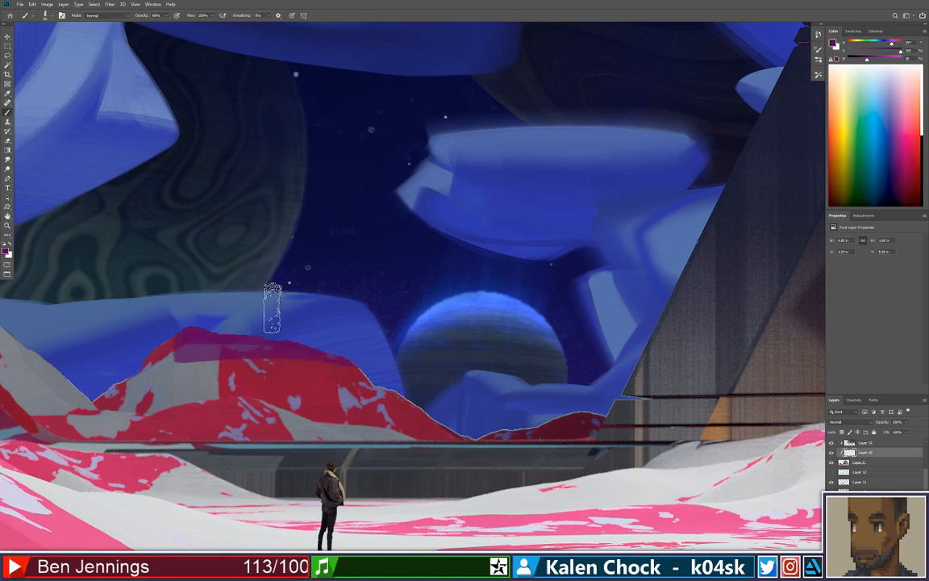
pyautogui.moveTo(160, 329); pyautogui.dragTo(413, 352)
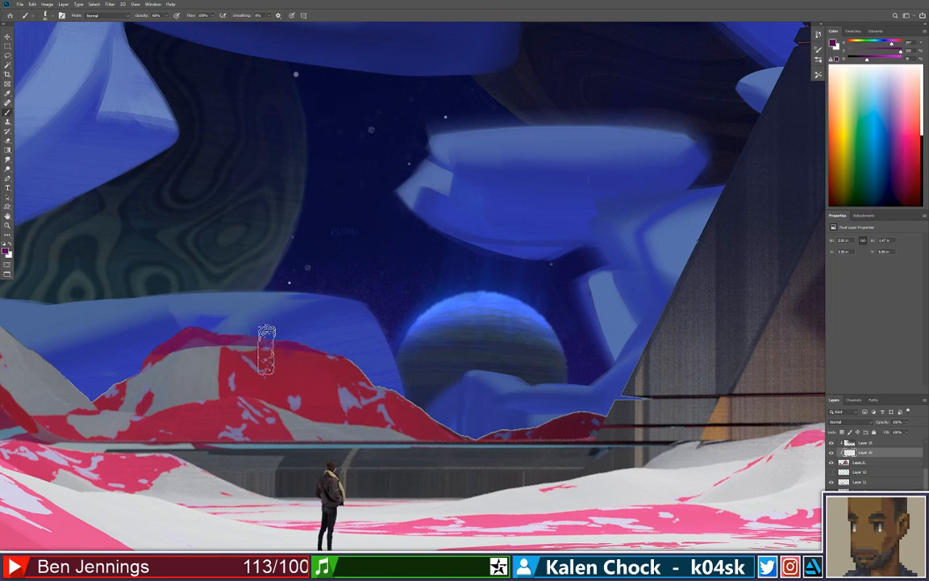
pyautogui.moveTo(131, 348); pyautogui.dragTo(460, 370)
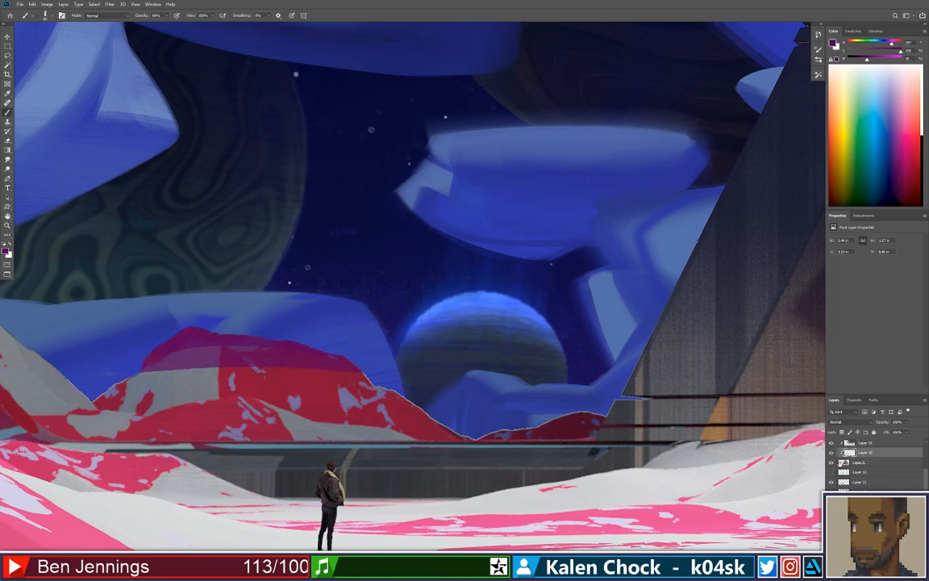
# Clean the pale fringe off the distant mountains' ridge line by brushing and erasing directly on the mountains' layer.
pyautogui.click(841, 463)
pyautogui.press('e')
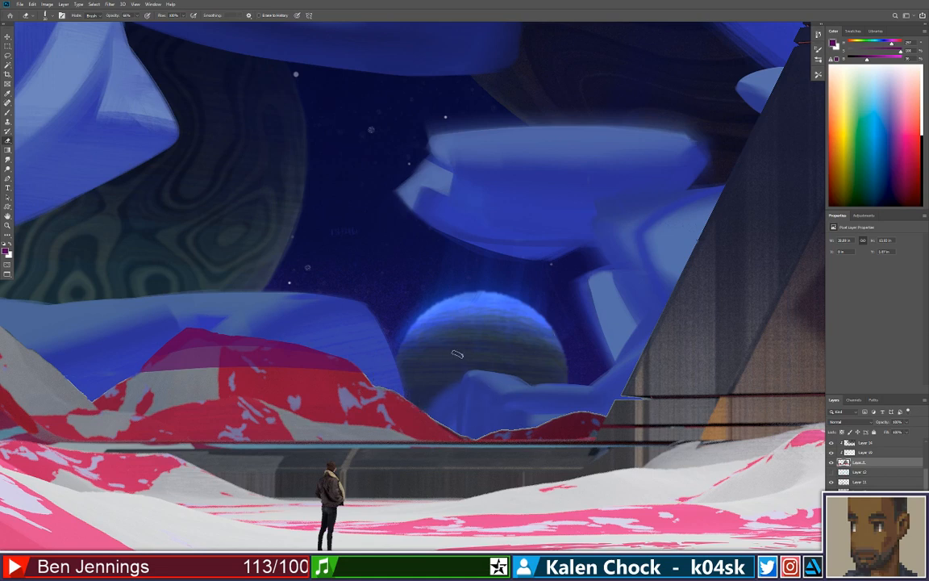
pyautogui.press('b')
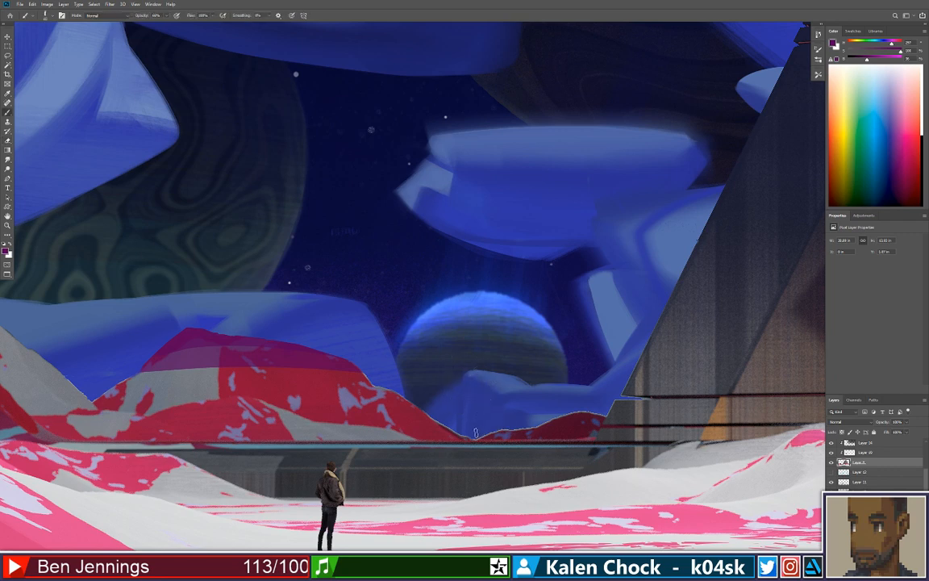
pyautogui.moveTo(483, 429); pyautogui.dragTo(508, 421)
pyautogui.press('e')
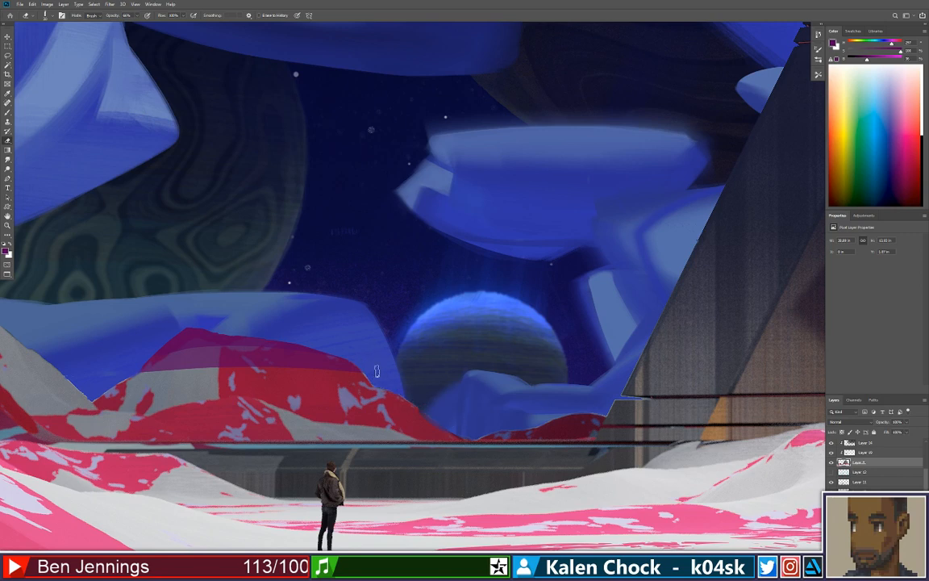
# Extend the purple shading on the clipped layer over the rest of the distant mountain range left of the pyramid.
pyautogui.hotkey('alt', 'space')
pyautogui.moveTo(305, 332)
pyautogui.mouseDown()
pyautogui.moveTo(240, 329)
pyautogui.moveTo(250, 331)
pyautogui.mouseUp()
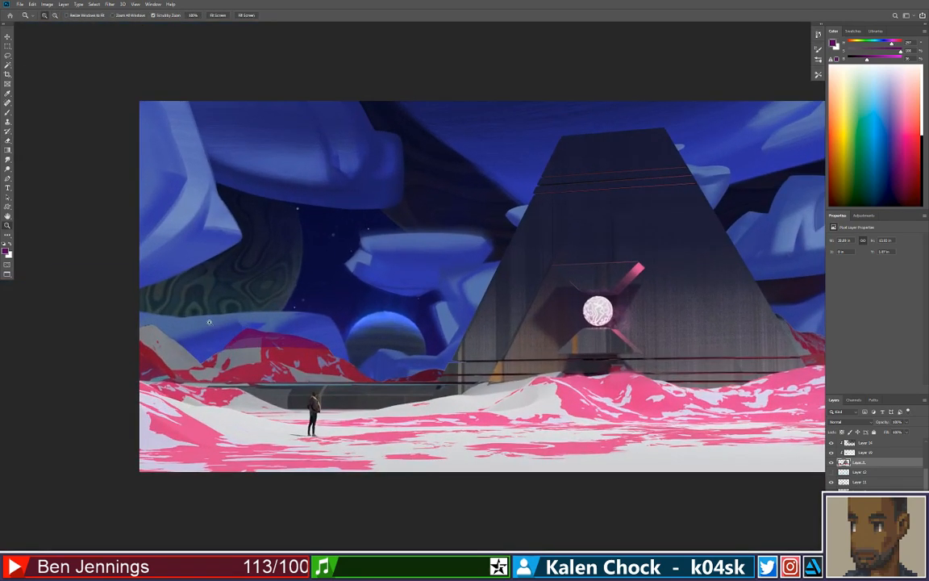
pyautogui.moveTo(704, 348)
pyautogui.mouseDown()
pyautogui.moveTo(598, 334)
pyautogui.moveTo(749, 327)
pyautogui.moveTo(812, 343)
pyautogui.mouseUp()
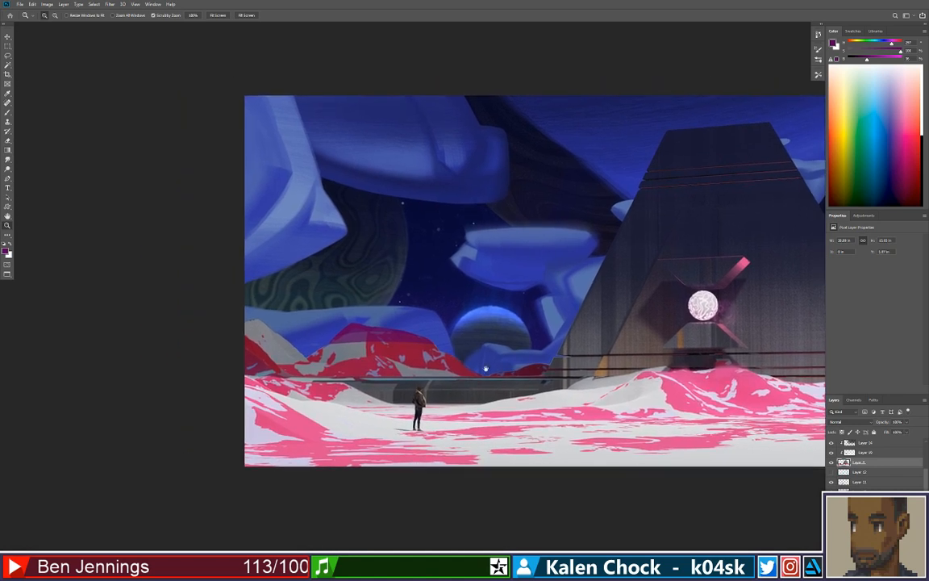
pyautogui.press('b')
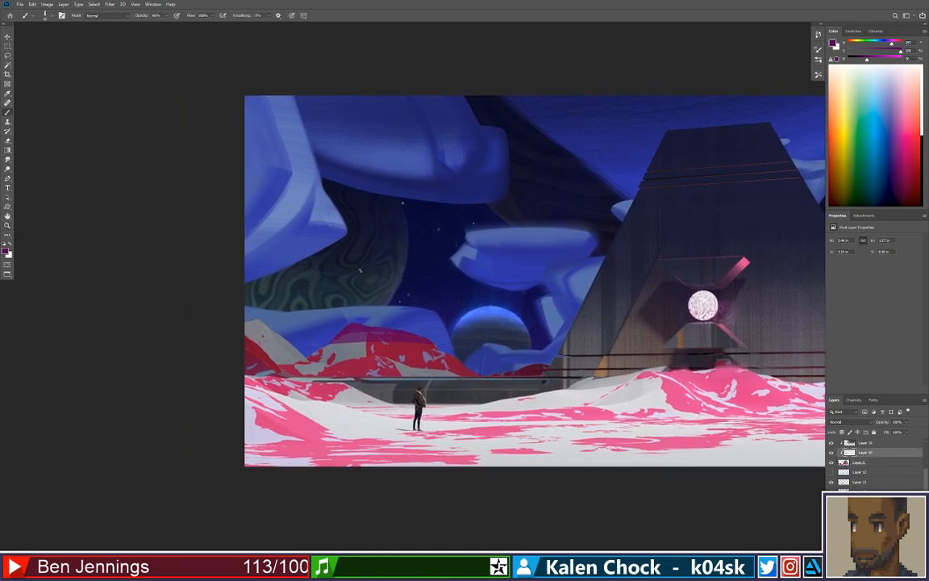
pyautogui.moveTo(342, 343)
pyautogui.mouseDown()
pyautogui.moveTo(385, 320)
pyautogui.moveTo(291, 358)
pyautogui.moveTo(451, 364)
pyautogui.mouseUp()
pyautogui.moveTo(242, 322)
pyautogui.mouseDown()
pyautogui.moveTo(309, 332)
pyautogui.moveTo(224, 321)
pyautogui.moveTo(240, 336)
pyautogui.moveTo(340, 356)
pyautogui.moveTo(223, 339)
pyautogui.moveTo(330, 356)
pyautogui.moveTo(219, 358)
pyautogui.moveTo(234, 368)
pyautogui.moveTo(354, 367)
pyautogui.moveTo(223, 367)
pyautogui.moveTo(318, 363)
pyautogui.moveTo(447, 373)
pyautogui.mouseUp()
pyautogui.moveTo(363, 370); pyautogui.dragTo(400, 371)
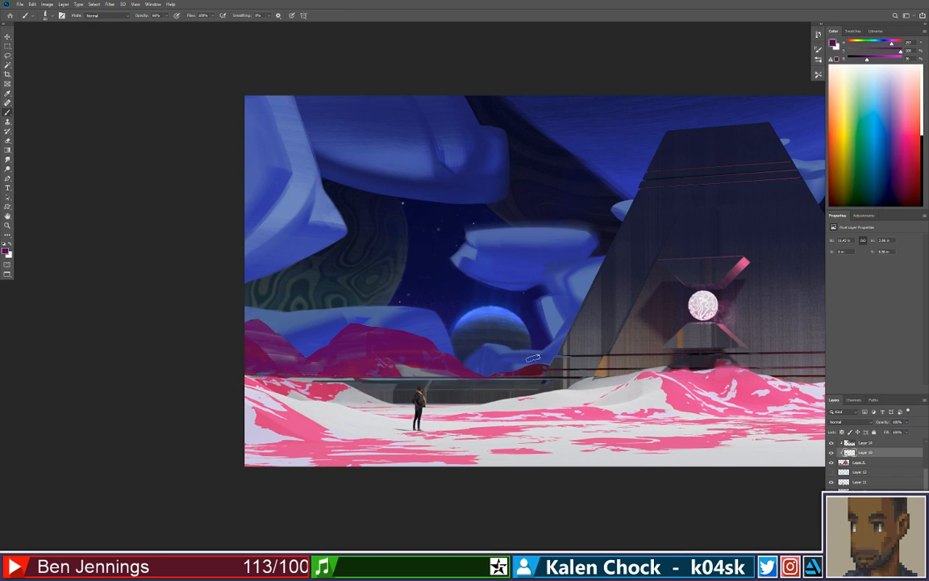
# Brush sampled background blue over the central distant mountain's purple slopes and undo the last stroke.
pyautogui.keyDown('alt'); pyautogui.click(355, 303); pyautogui.keyUp('alt')
pyautogui.moveTo(362, 328)
pyautogui.mouseDown()
pyautogui.moveTo(402, 323)
pyautogui.moveTo(319, 362)
pyautogui.moveTo(376, 332)
pyautogui.moveTo(388, 340)
pyautogui.moveTo(381, 344)
pyautogui.moveTo(469, 348)
pyautogui.moveTo(295, 364)
pyautogui.moveTo(518, 358)
pyautogui.moveTo(315, 371)
pyautogui.moveTo(448, 365)
pyautogui.mouseUp()
pyautogui.keyDown('alt'); pyautogui.click(402, 324); pyautogui.keyUp('alt')
pyautogui.hotkey('ctrl', 'z')
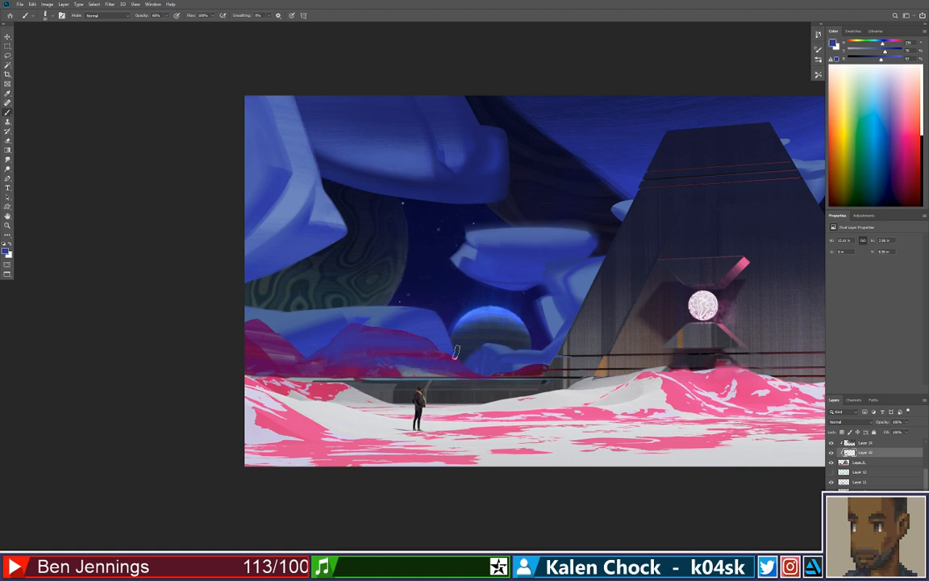
# Erase parts of the purple shading on the distant mountains using a large, textured sampled brush as the eraser.
pyautogui.press('e')
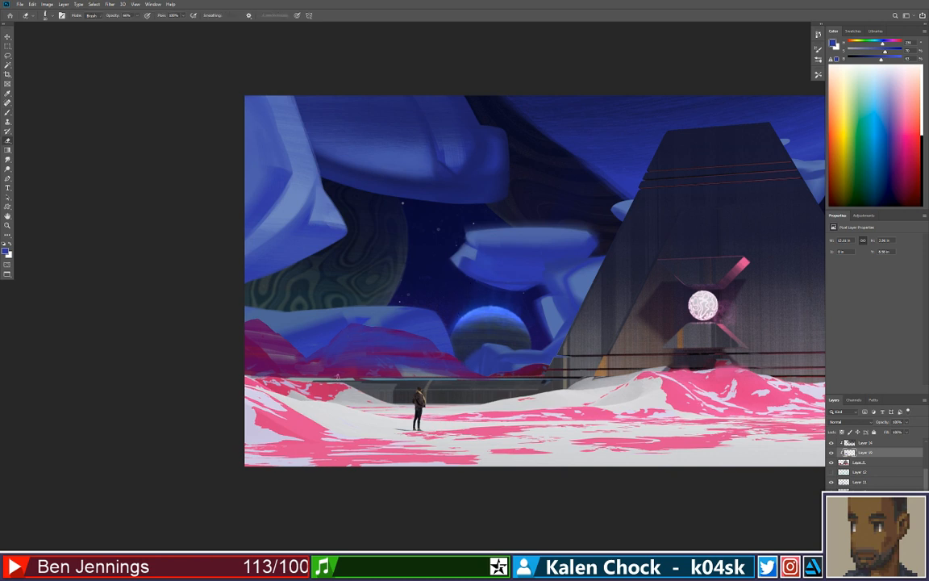
pyautogui.rightClick(350, 364)
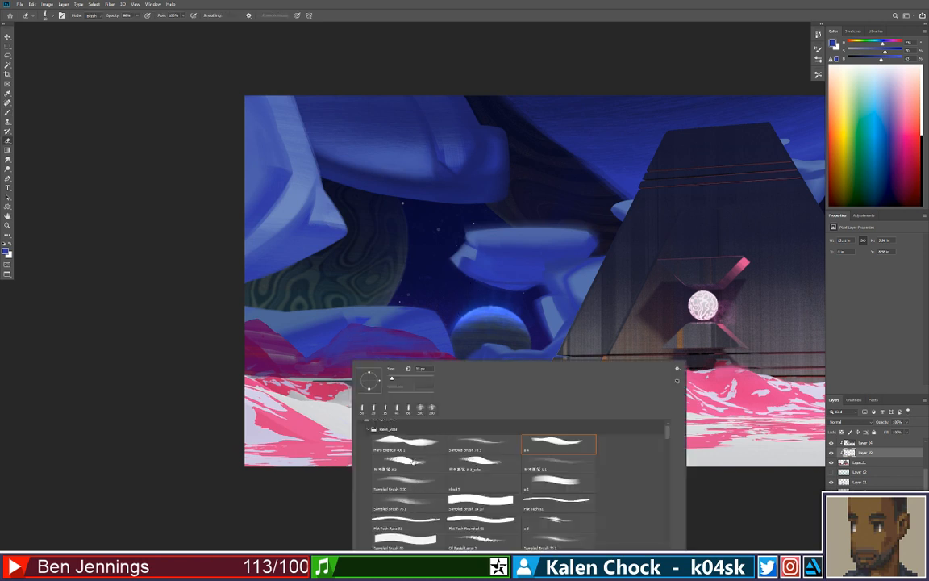
pyautogui.click(313, 388)
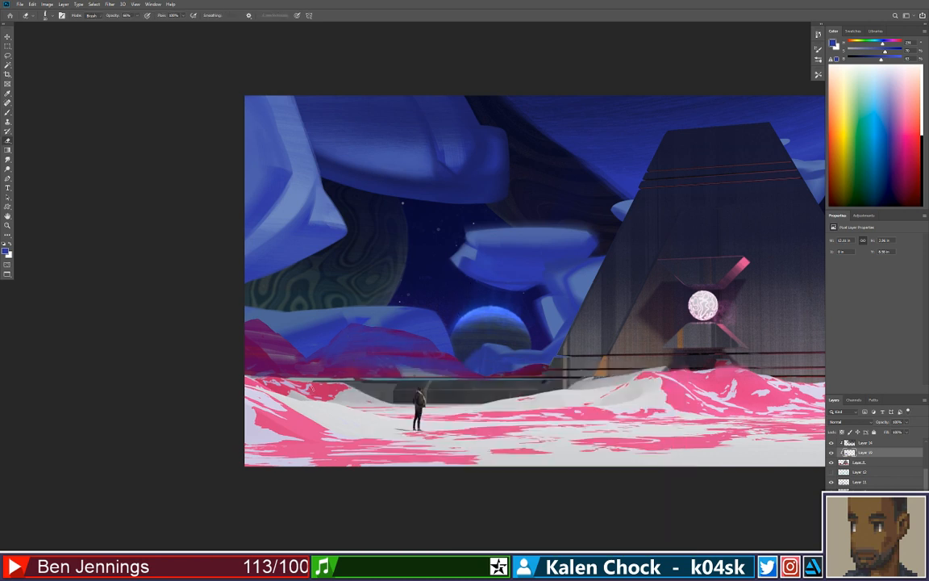
pyautogui.rightClick(345, 370)
pyautogui.click(406, 491)
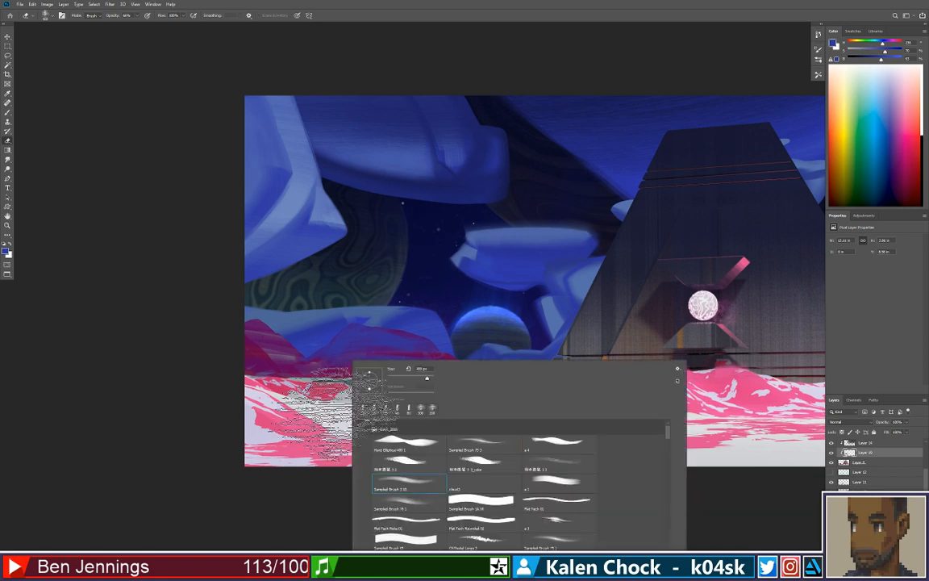
pyautogui.click(315, 373)
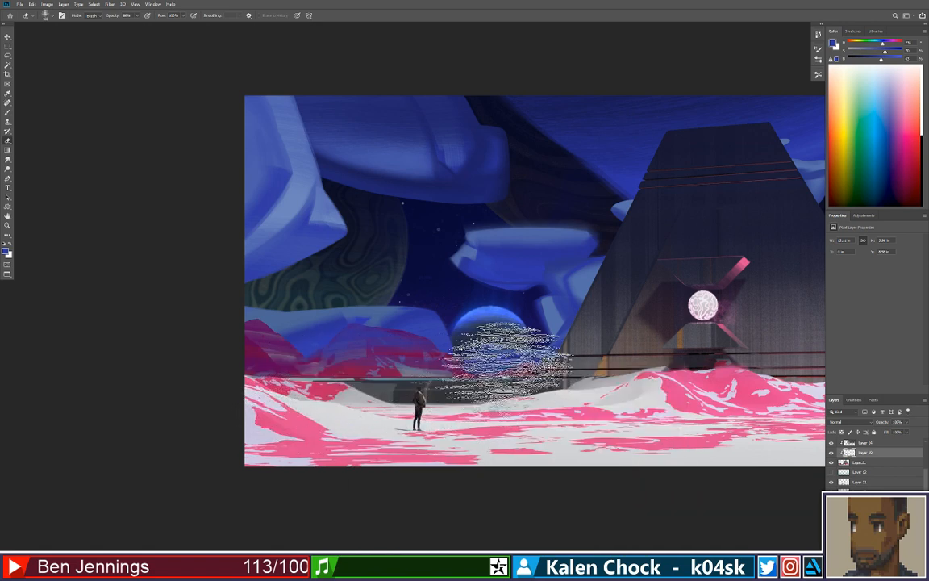
pyautogui.press('z')
pyautogui.moveTo(478, 403); pyautogui.dragTo(447, 376)
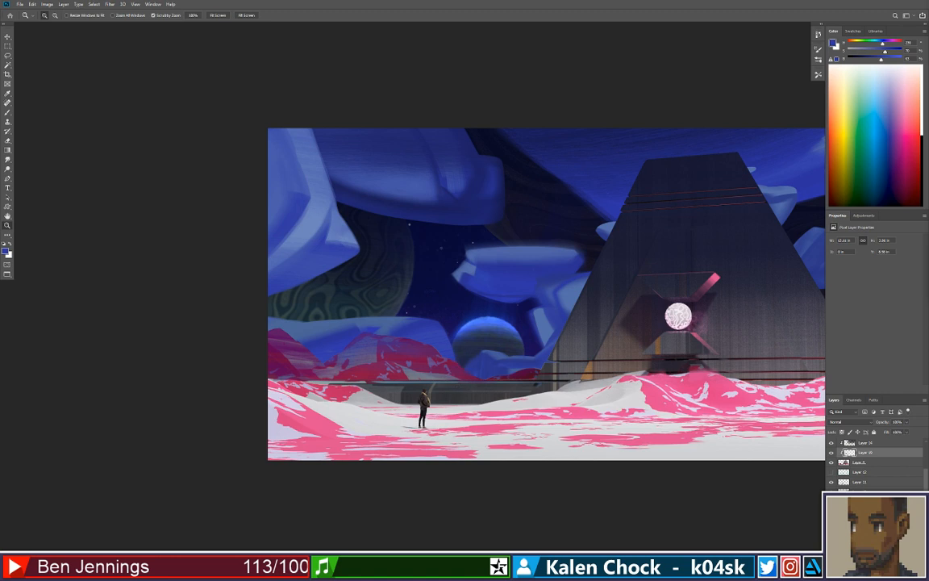
pyautogui.press('e')
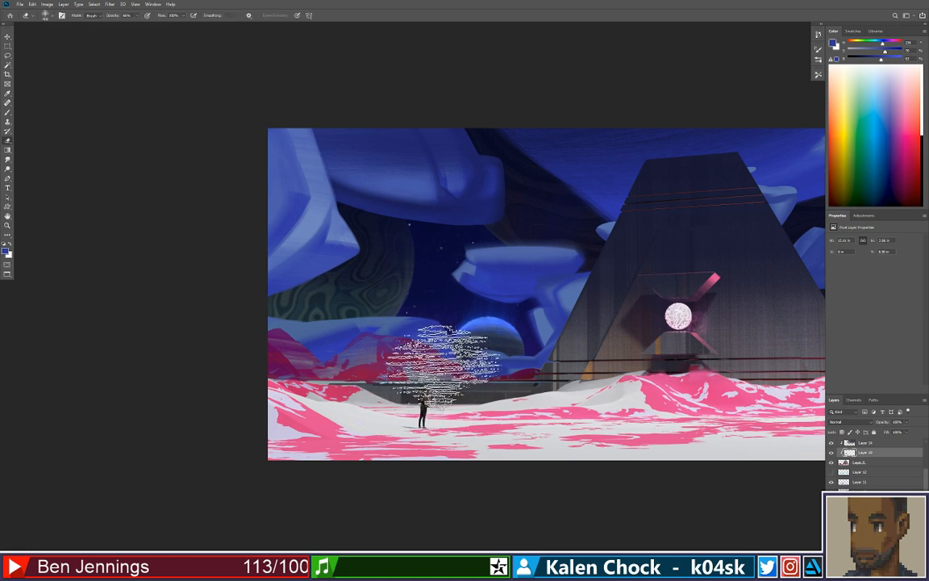
pyautogui.press('z')
pyautogui.moveTo(534, 387); pyautogui.dragTo(421, 392)
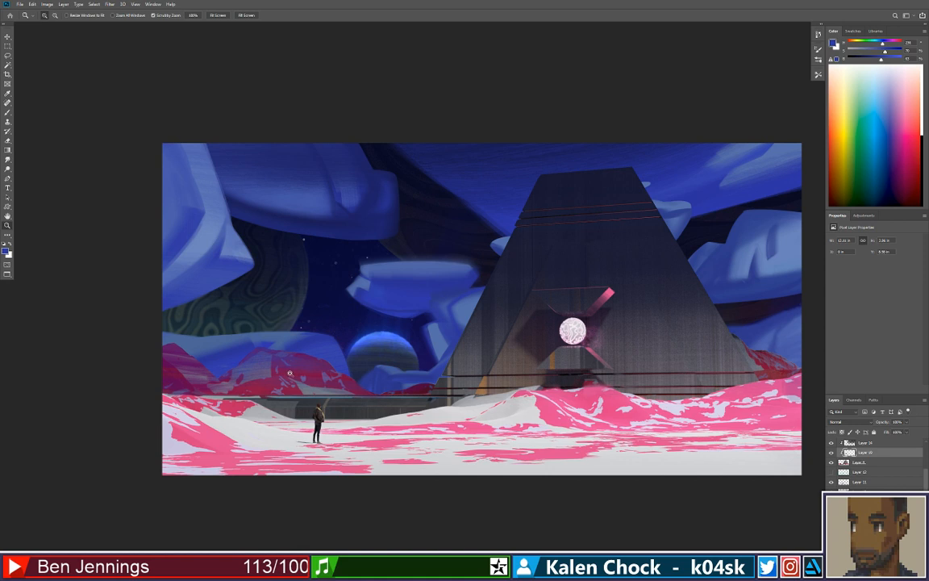
# Brush sampled background blue and dark navy over the red slopes of the distant mountains left of the pyramid.
pyautogui.press('b')
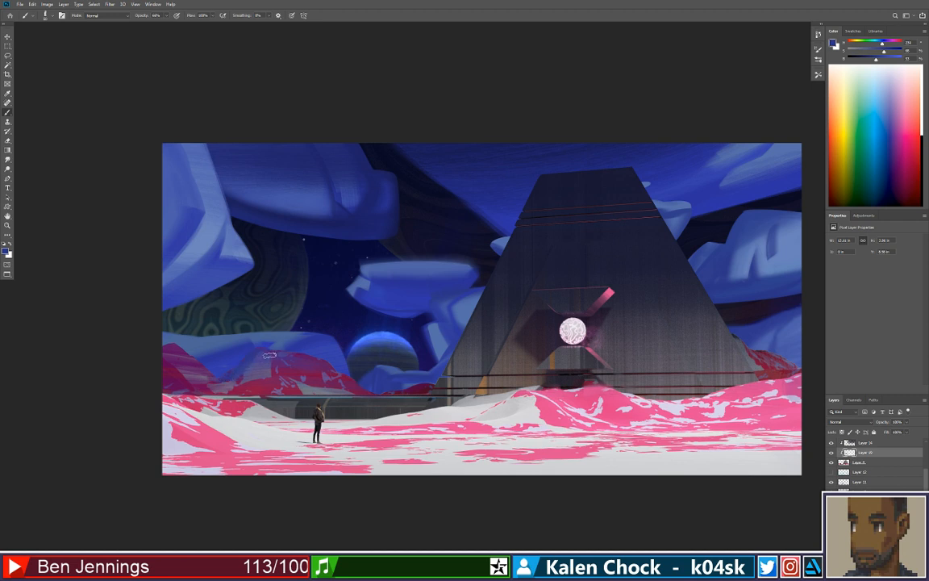
pyautogui.keyDown('alt'); pyautogui.click(330, 331); pyautogui.keyUp('alt')
pyautogui.moveTo(251, 350); pyautogui.dragTo(294, 359)
pyautogui.keyDown('alt'); pyautogui.click(256, 373); pyautogui.keyUp('alt')
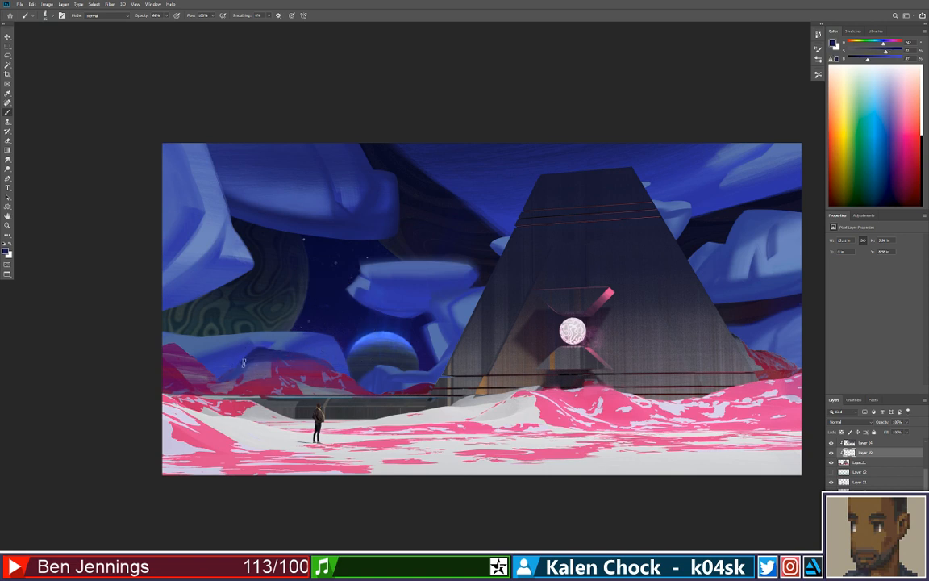
pyautogui.moveTo(233, 368); pyautogui.dragTo(298, 367)
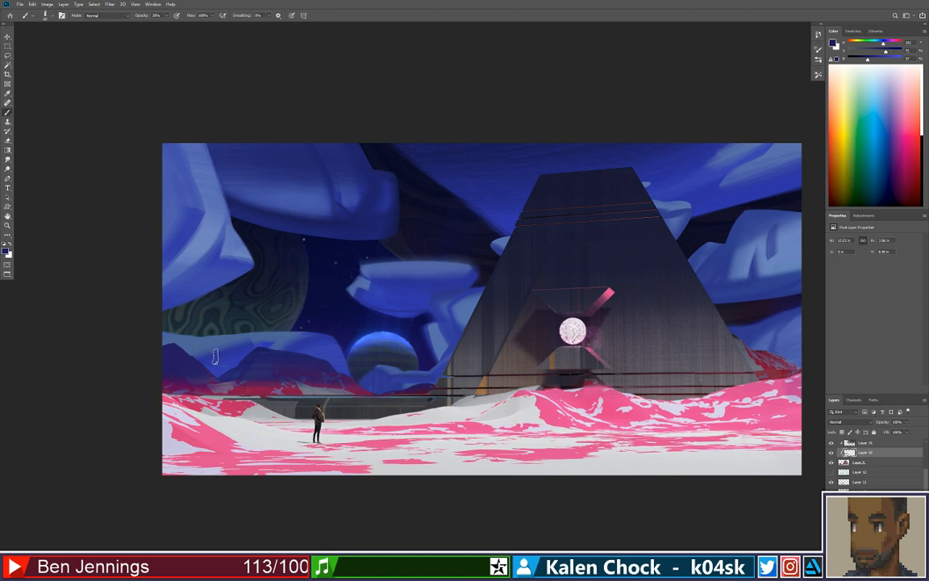
# Add a layer mask to the distant mountains' layer and brush black on it to refine the mountains left of the pyramid.
pyautogui.press('z')
pyautogui.moveTo(294, 339); pyautogui.dragTo(441, 377)
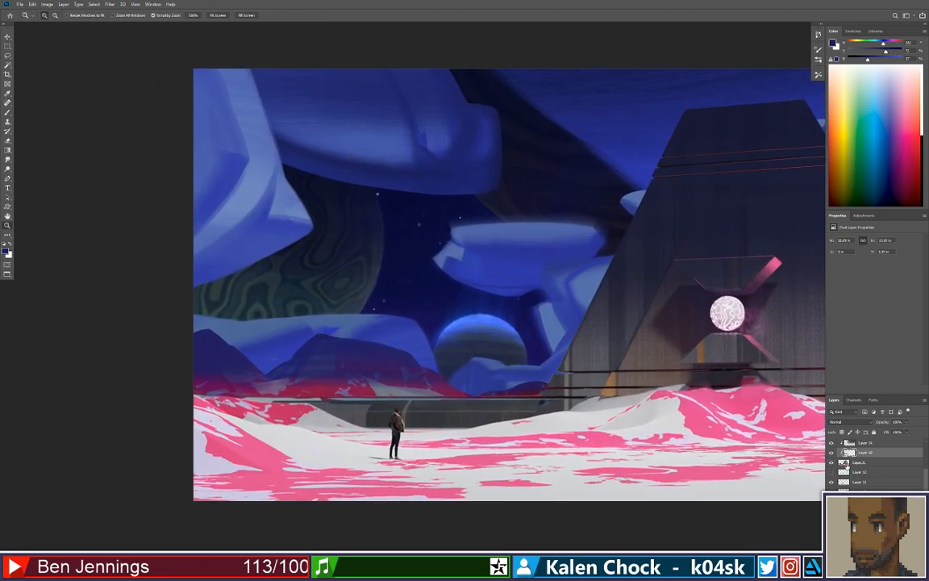
pyautogui.hotkey('alt', '[')
pyautogui.click(868, 576)
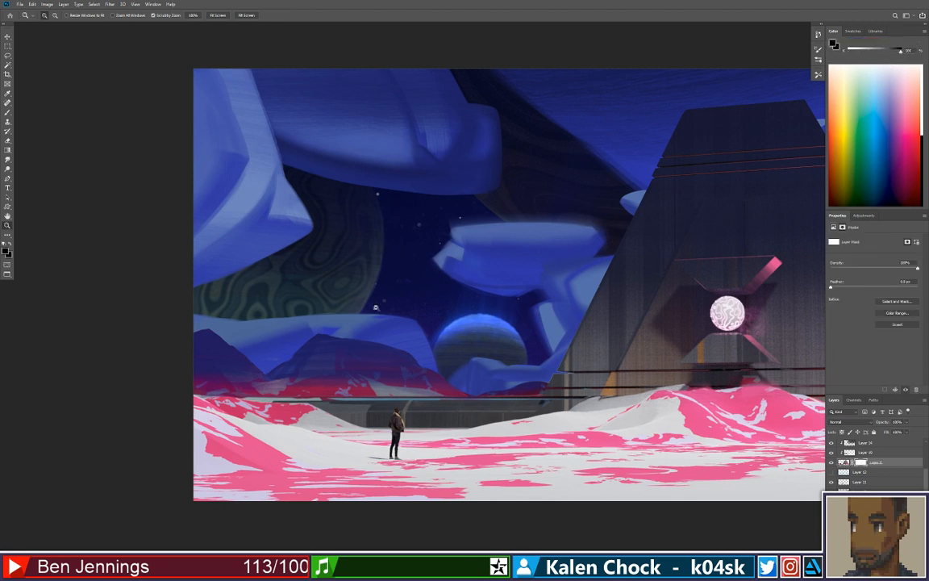
pyautogui.press('b')
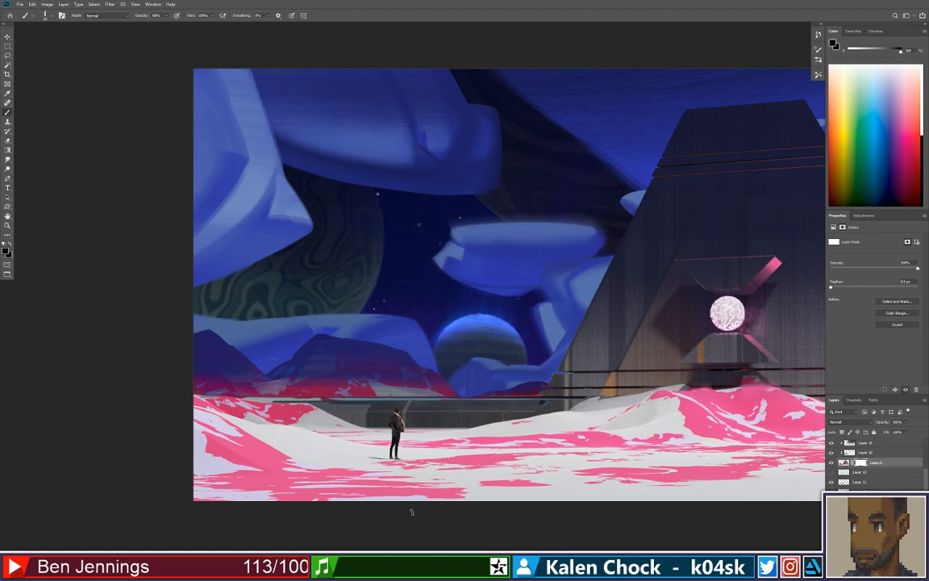
pyautogui.moveTo(633, 358); pyautogui.dragTo(540, 357)
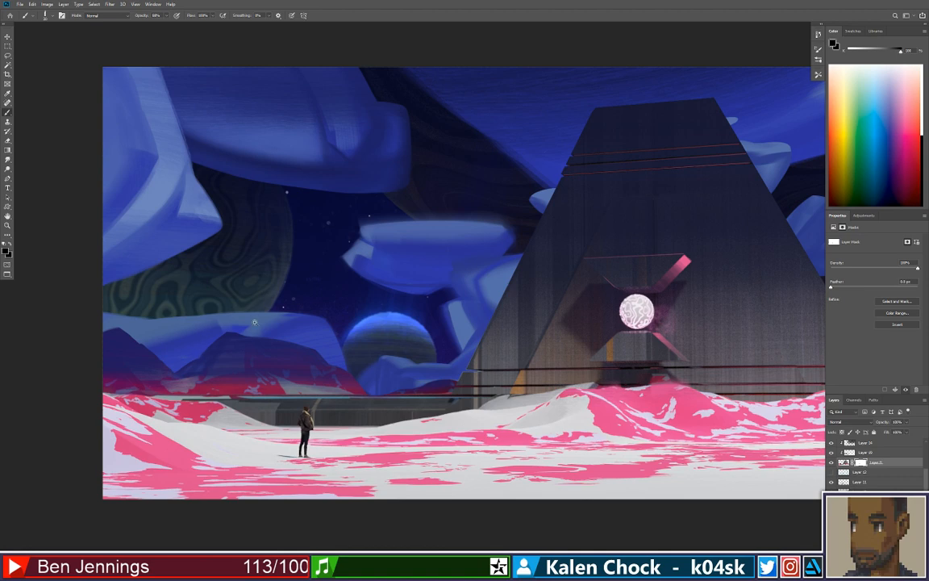
# Paint dark navy shading on the clipped layer over the small red mountain right of the pyramid.
pyautogui.press('z')
pyautogui.moveTo(258, 326); pyautogui.dragTo(227, 346)
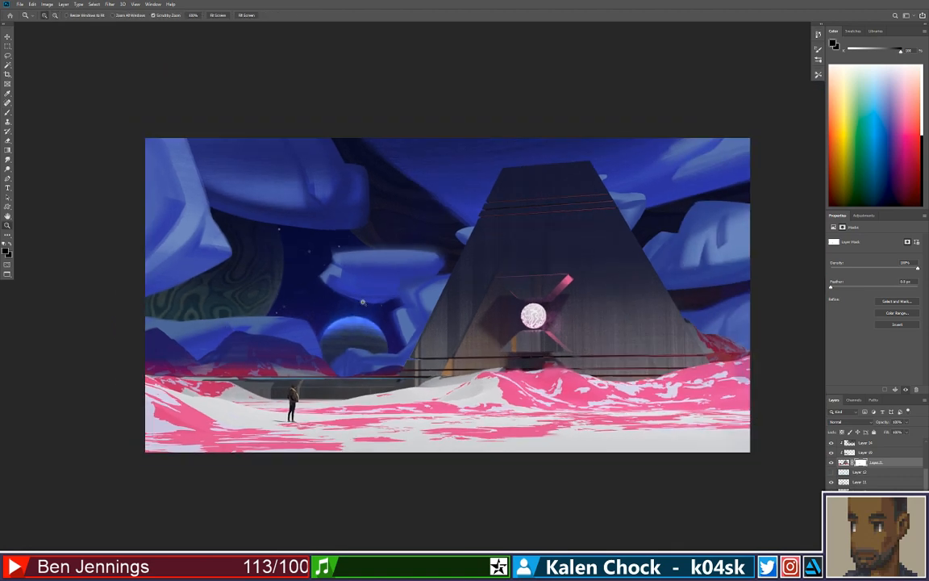
pyautogui.click(870, 453)
pyautogui.press('b')
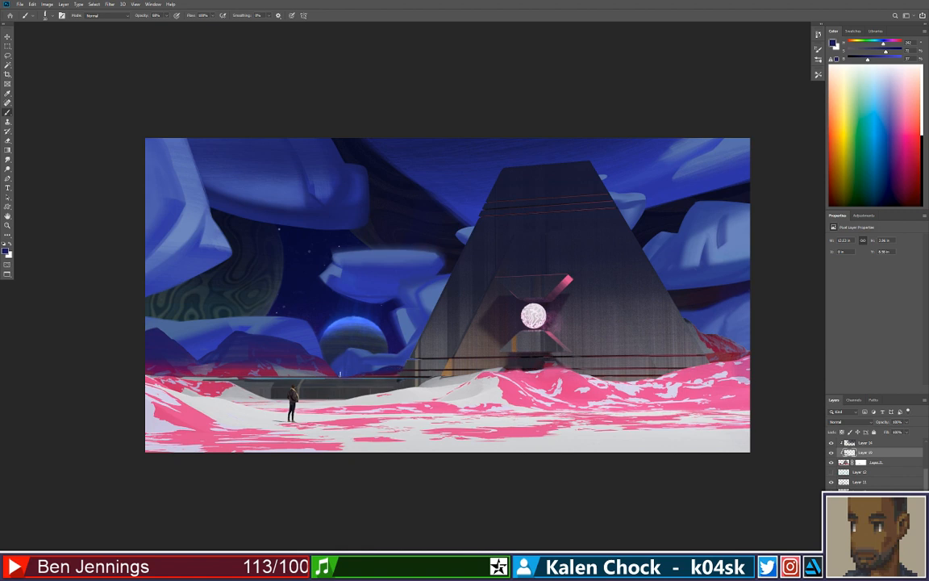
pyautogui.press('z')
pyautogui.moveTo(393, 375)
pyautogui.mouseDown()
pyautogui.moveTo(347, 376)
pyautogui.moveTo(436, 335)
pyautogui.mouseUp()
pyautogui.moveTo(604, 353); pyautogui.dragTo(477, 356)
pyautogui.press('b')
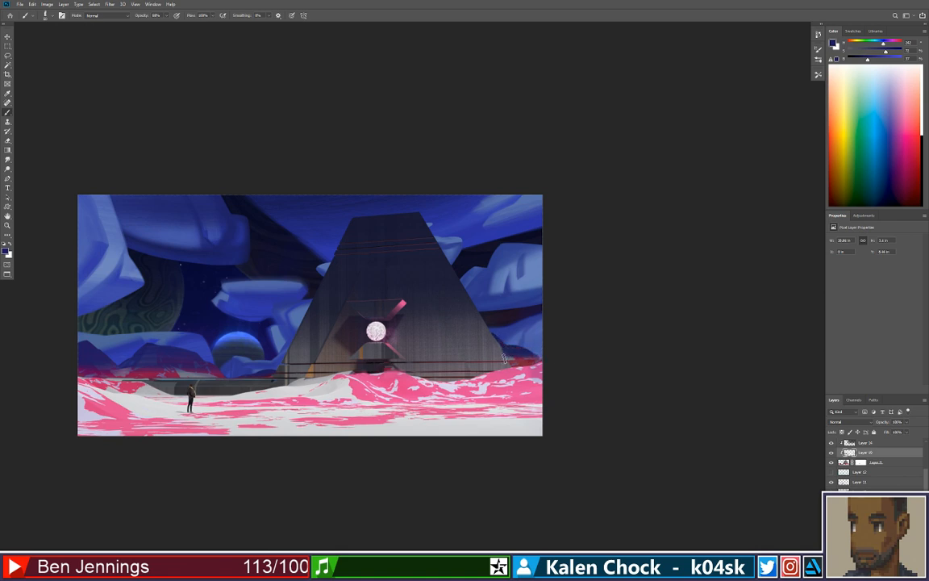
# Switch the eraser to the wispy Sampled Brush 2 5 at 25 px and soften the navy shading on the right-hand mountain.
pyautogui.press('e')
pyautogui.rightClick(460, 361)
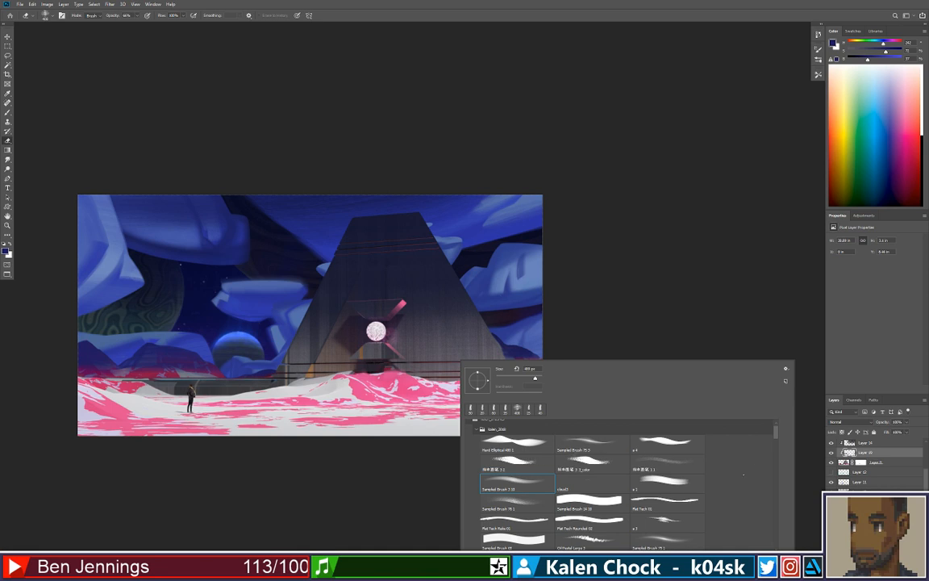
pyautogui.scroll(-4, 621, 484)
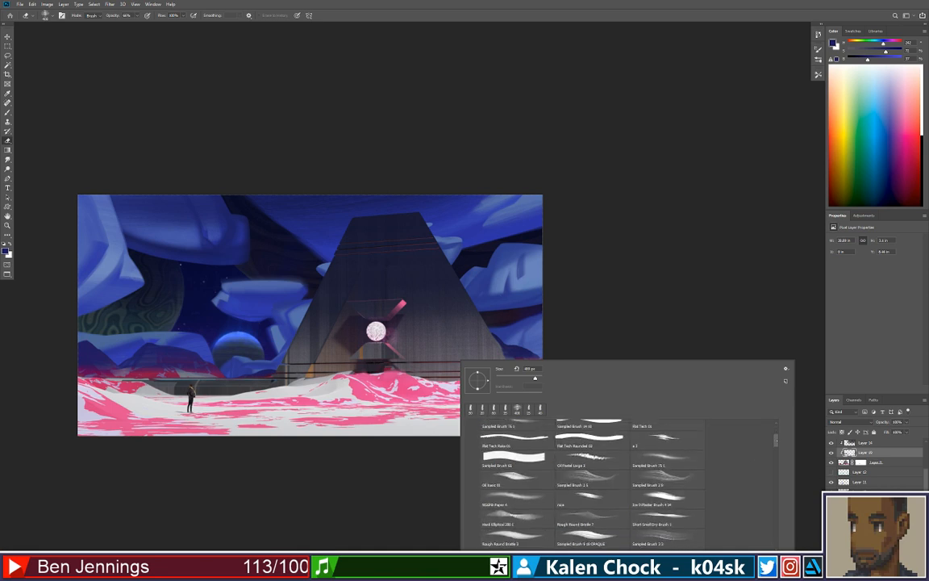
pyautogui.scroll(1, 622, 484)
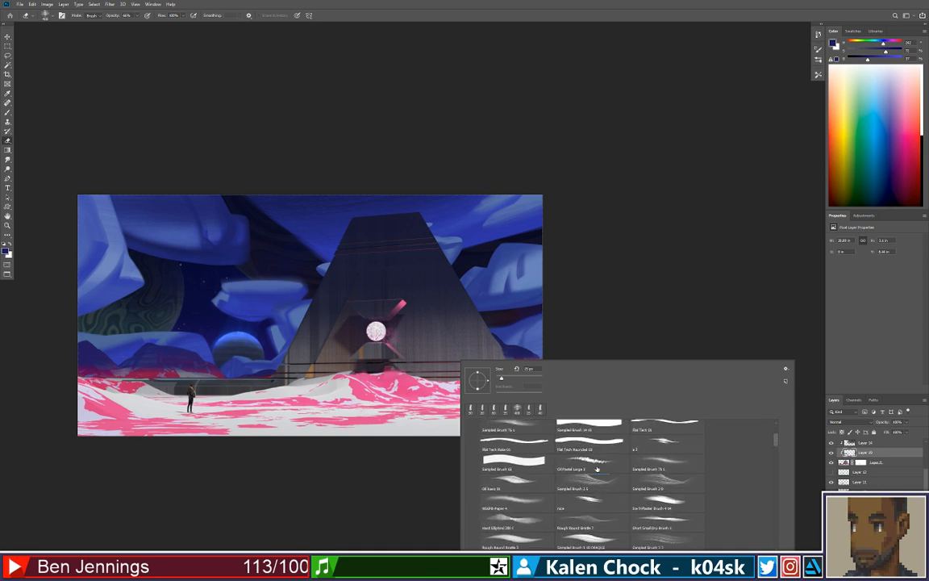
pyautogui.click(45, 15)
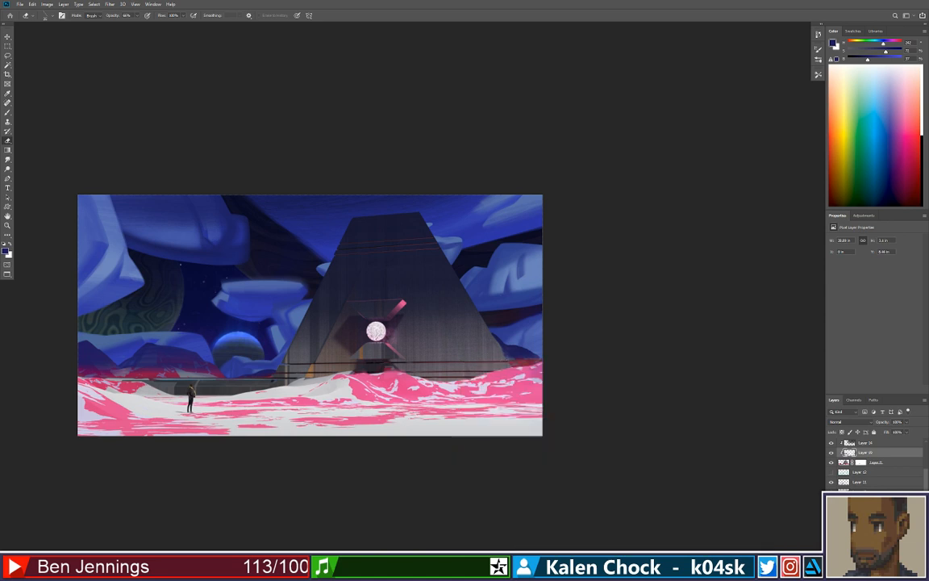
pyautogui.rightClick(506, 341)
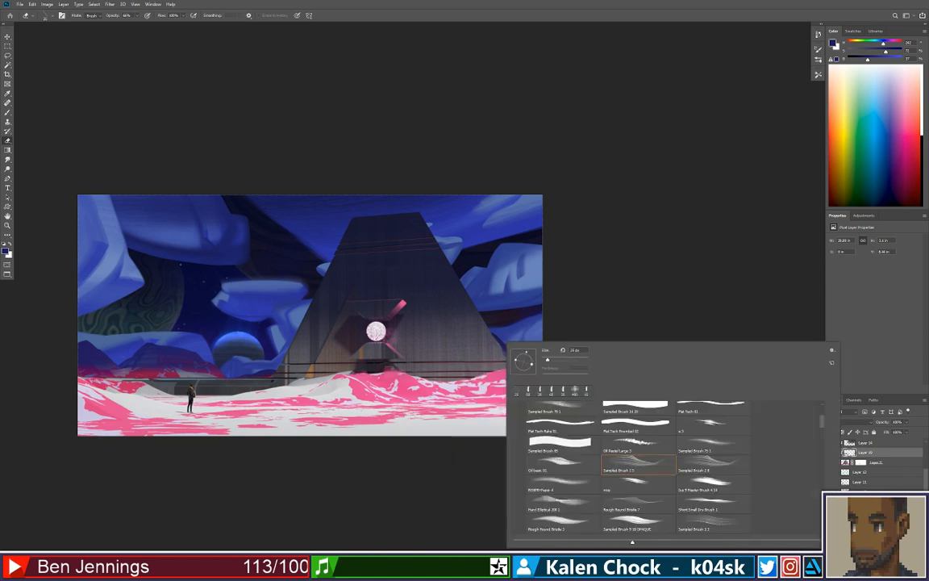
pyautogui.press('Escape')
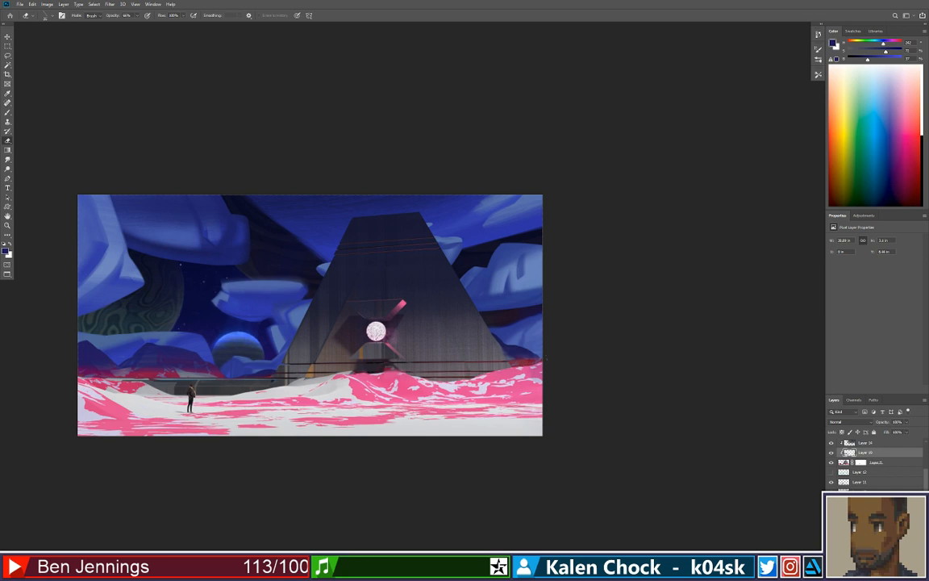
pyautogui.press('b')
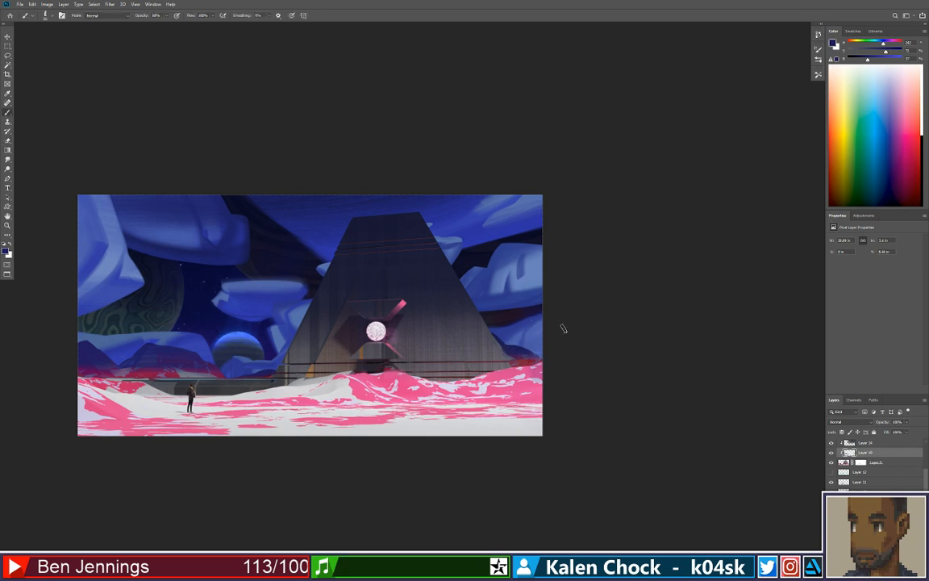
pyautogui.press('e')
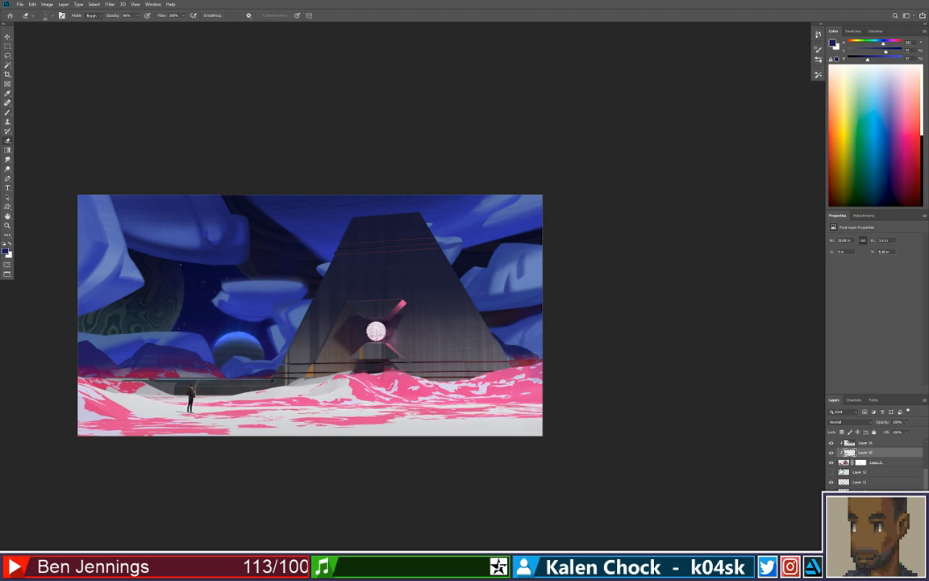
# Refine the edge of the mountain right of the pyramid on the mountains' layer mask, alternating between black and white.
pyautogui.click(863, 463)
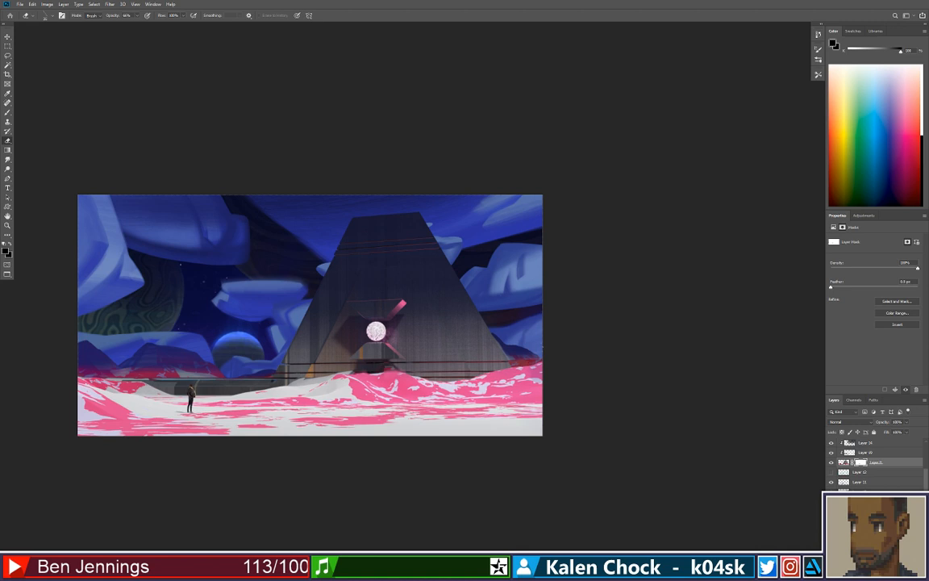
pyautogui.press('b')
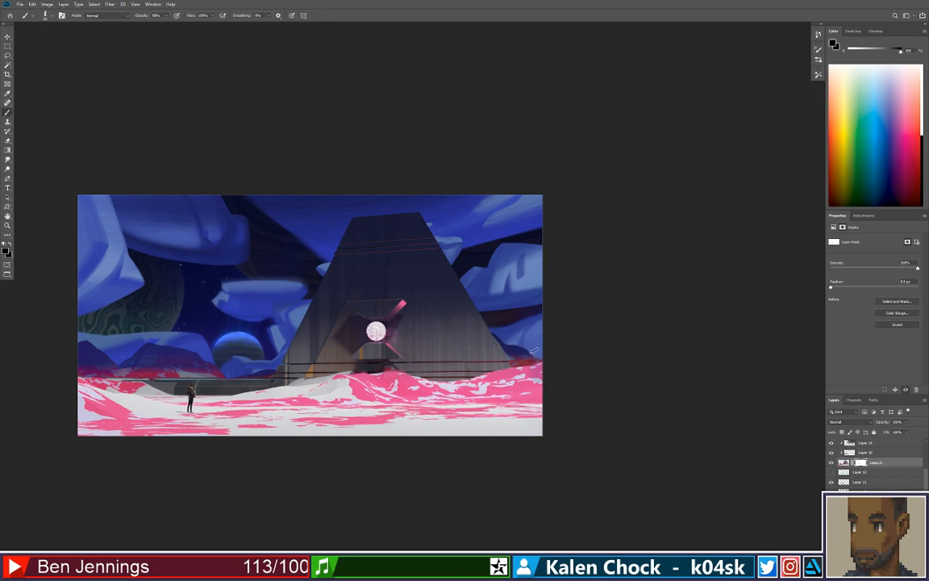
pyautogui.press('z')
pyautogui.keyDown('alt'); pyautogui.click(487, 322); pyautogui.keyUp('alt')
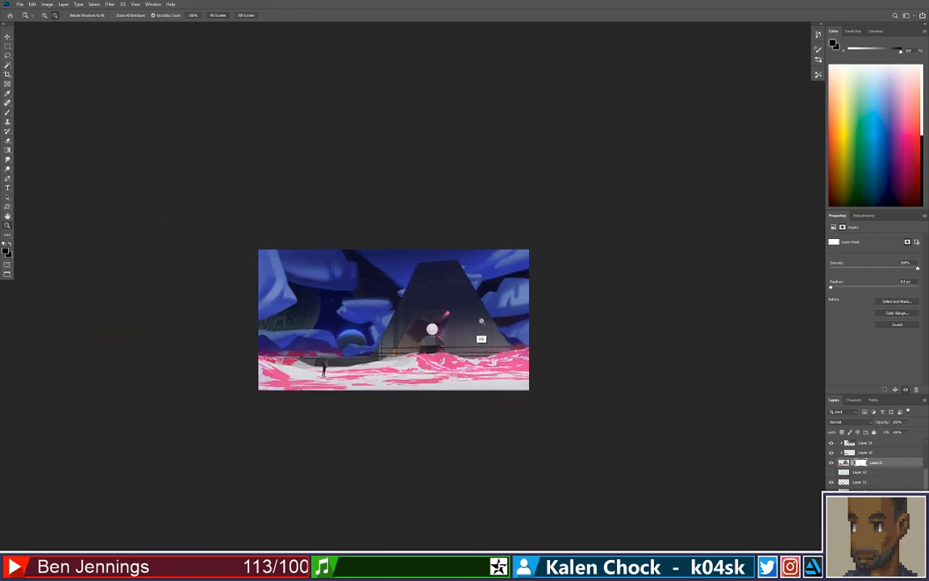
pyautogui.click(486, 322)
pyautogui.click(515, 315)
pyautogui.press('b')
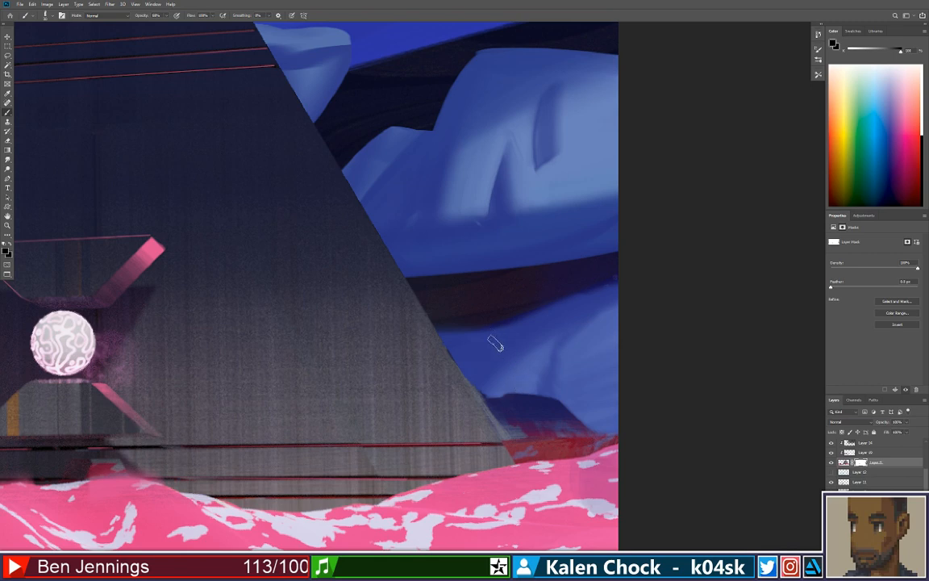
pyautogui.press('x')
pyautogui.press('x')
pyautogui.press('x')
pyautogui.press('z')
pyautogui.moveTo(518, 417)
pyautogui.mouseDown()
pyautogui.moveTo(455, 407)
pyautogui.moveTo(476, 405)
pyautogui.mouseUp()
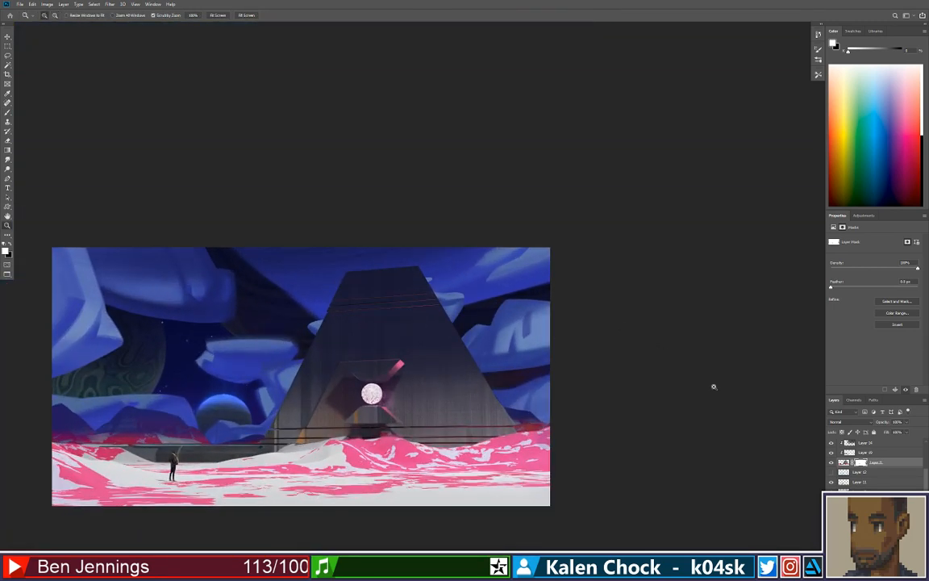
# Glaze low-opacity navy on the clipped layer over the remaining red of the mountain right of the pyramid.
pyautogui.click(851, 453)
pyautogui.press('b')
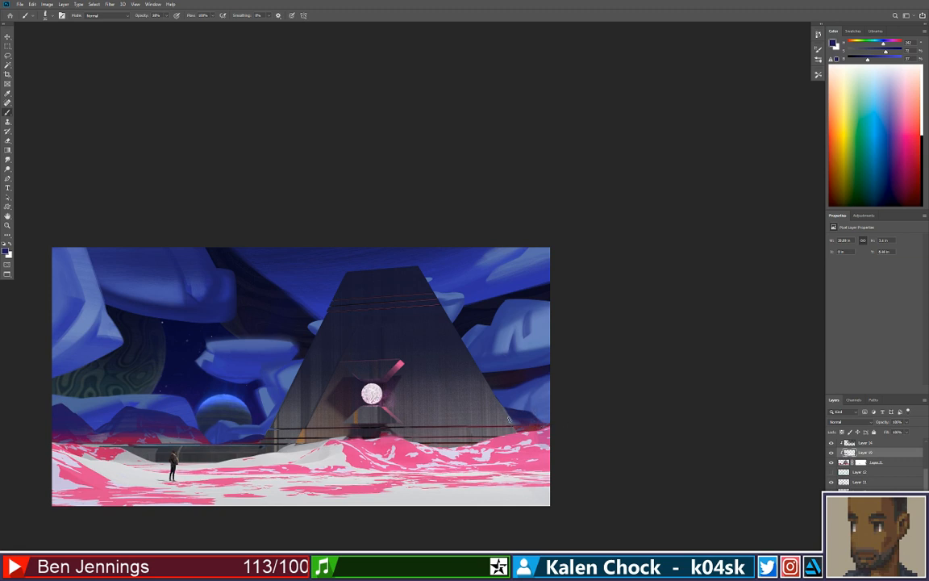
pyautogui.press('z')
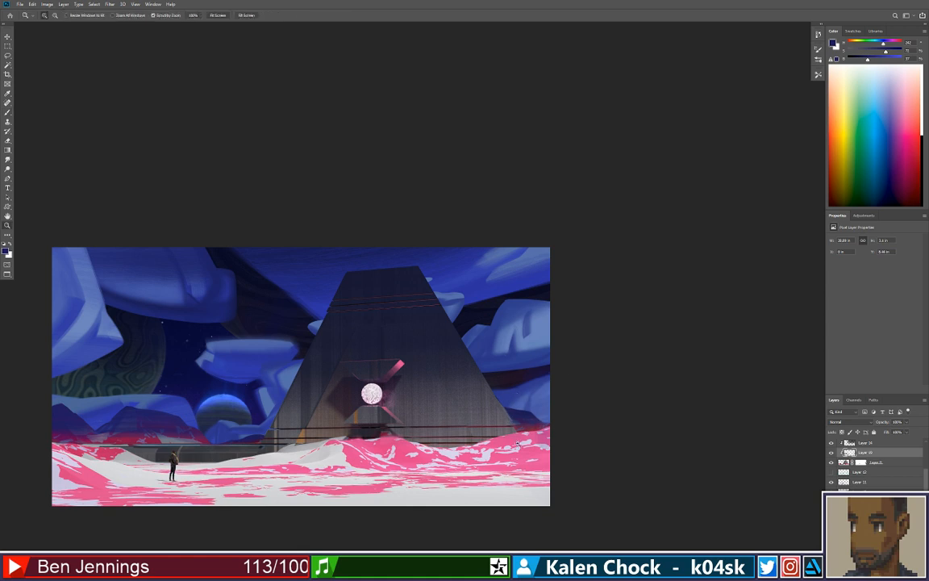
pyautogui.moveTo(509, 427); pyautogui.dragTo(483, 428)
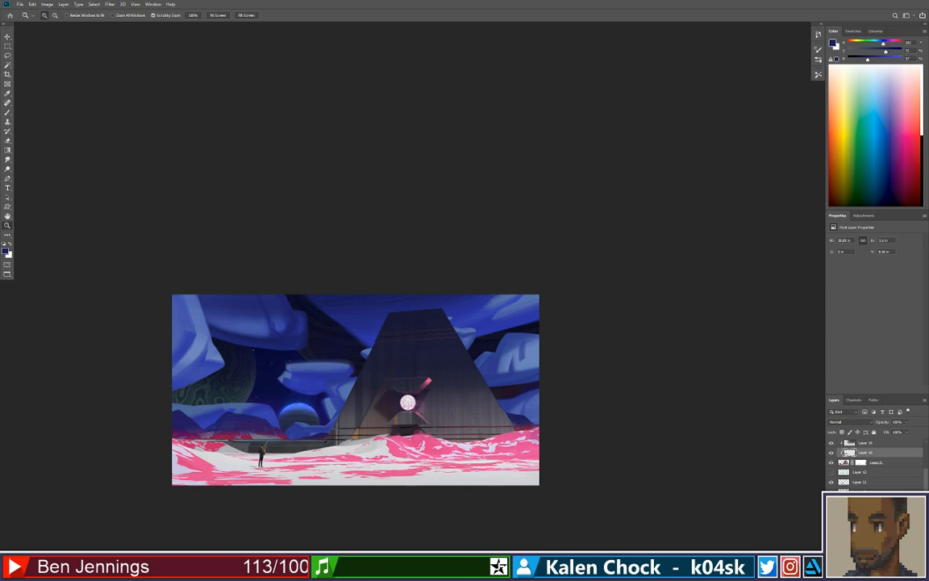
# Switch to the browser, open Jan Urschel's Patreon page from the search results and look through the recent posts.
pyautogui.moveTo(428, 2); pyautogui.dragTo(361, 260)
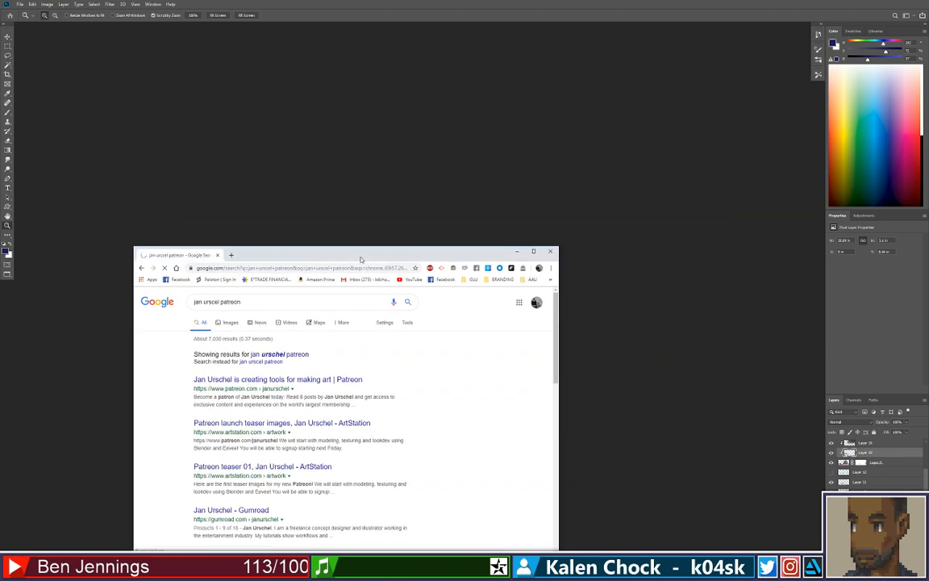
pyautogui.click(238, 380)
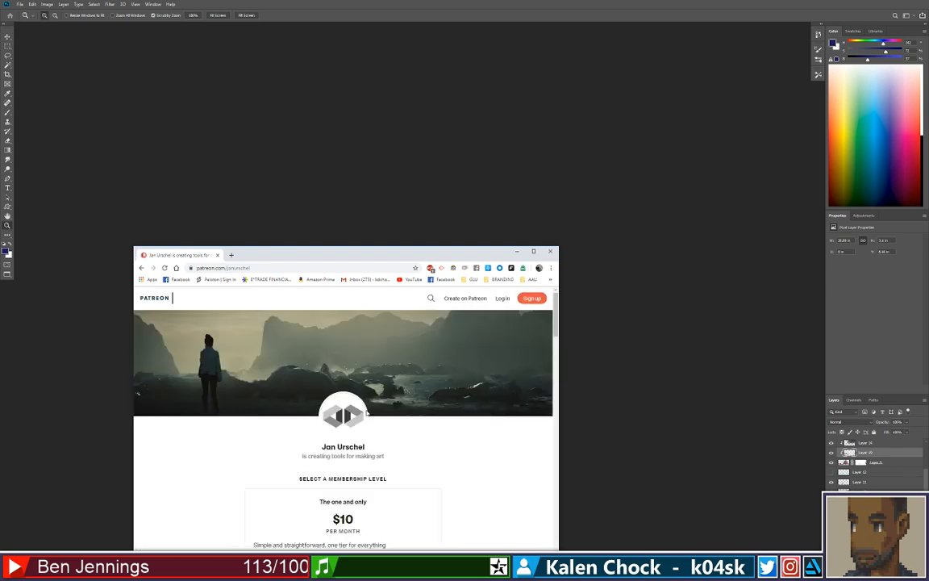
pyautogui.scroll(-2, 388, 424)
pyautogui.scroll(-10, 388, 423)
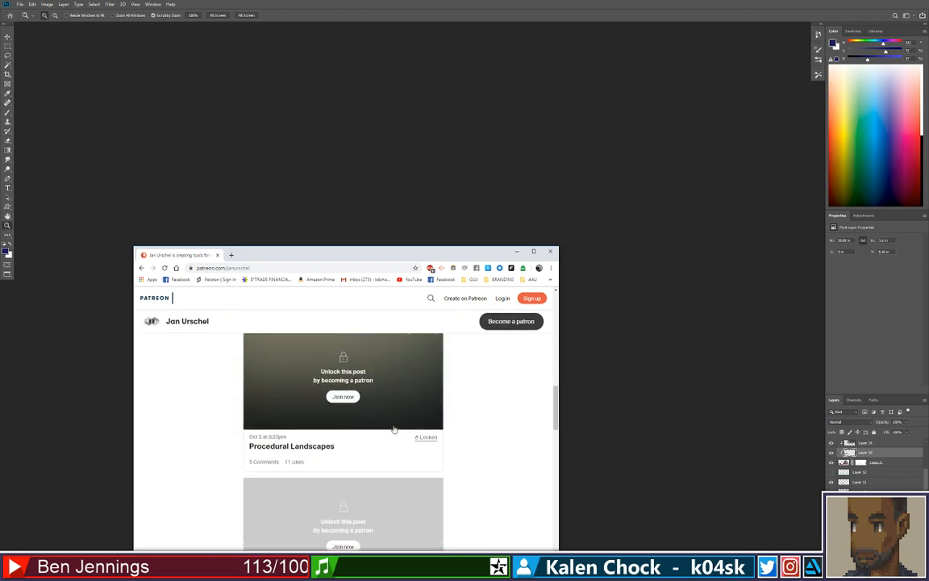
pyautogui.scroll(-2, 394, 430)
pyautogui.scroll(3, 395, 430)
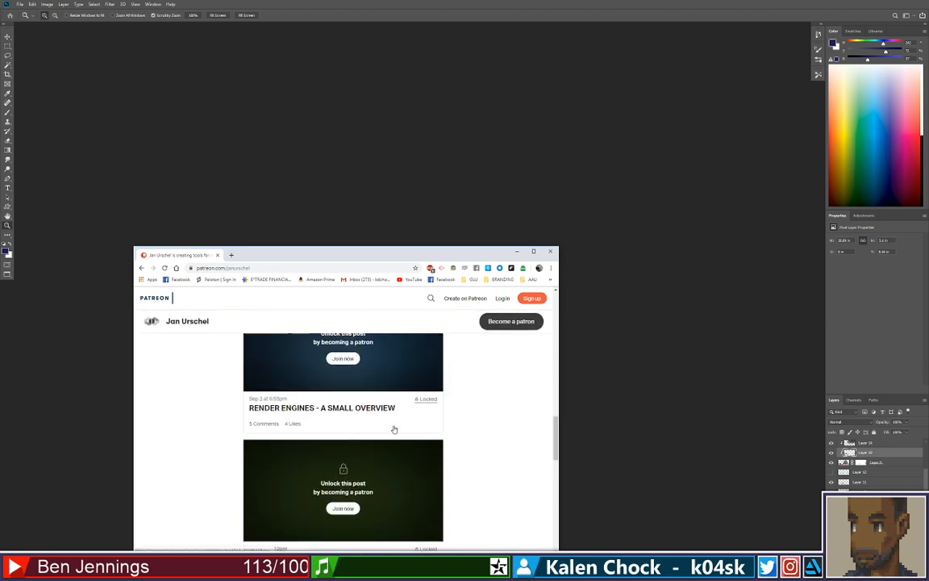
pyautogui.scroll(4, 394, 430)
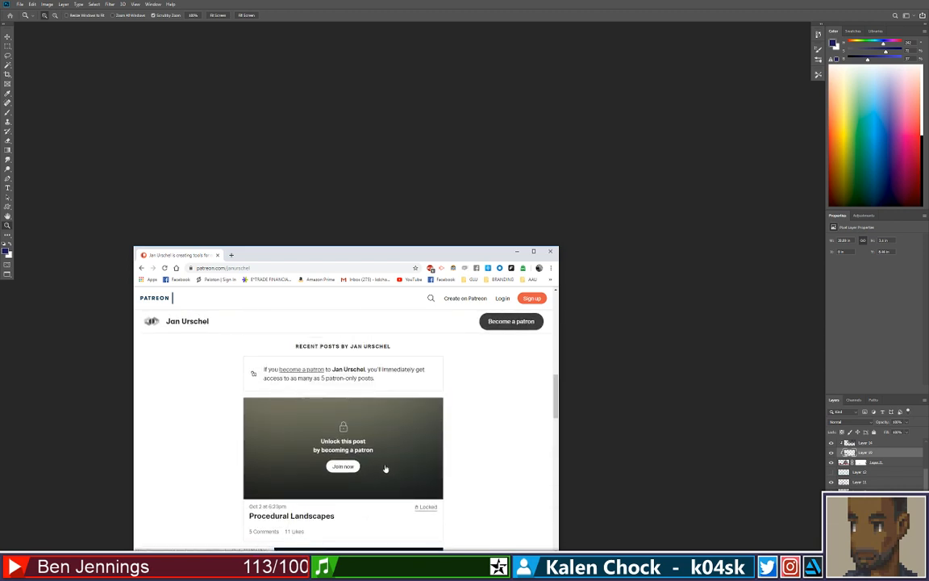
# Search the web for the same artist's ArtStation page and move the browser window out of the way.
pyautogui.click(347, 270)
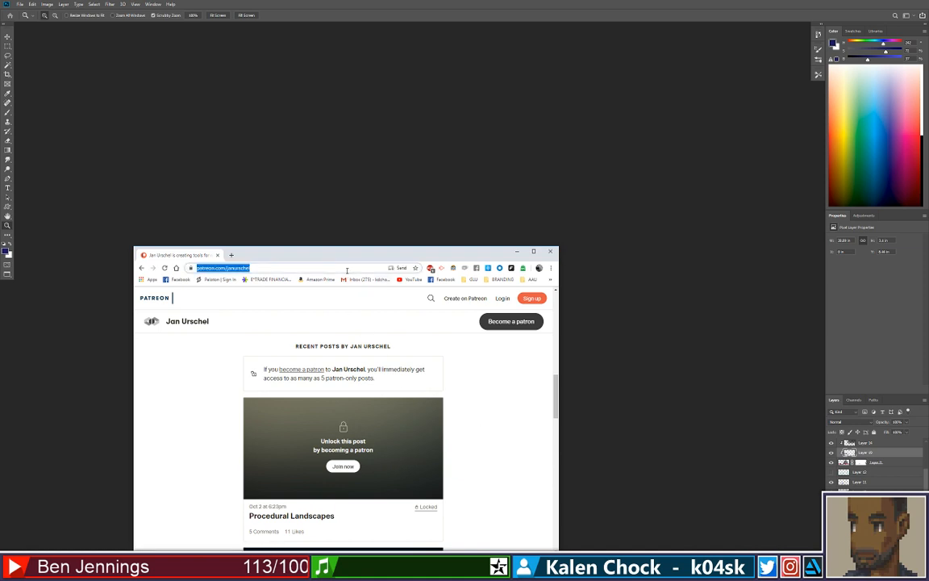
pyautogui.write('jan urscel')
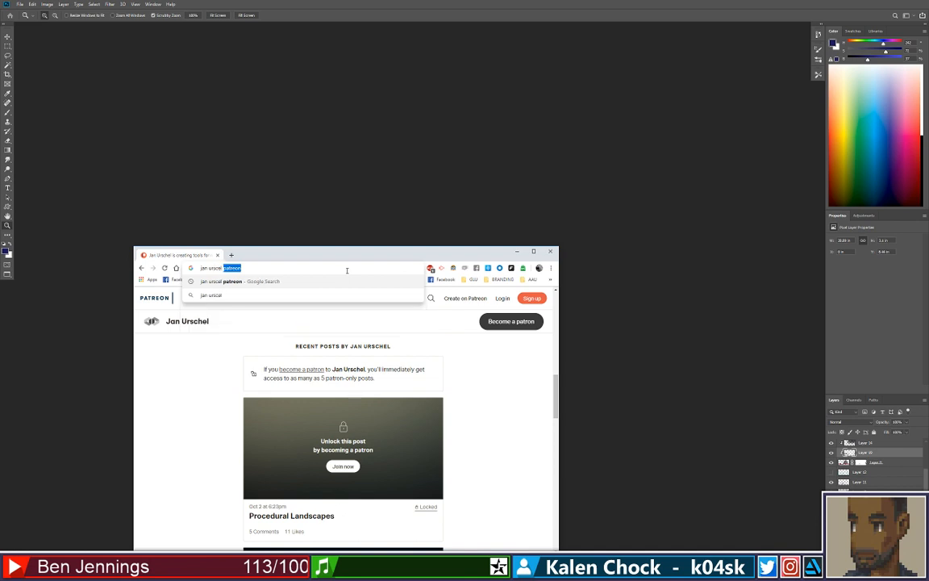
pyautogui.write(' artstati')
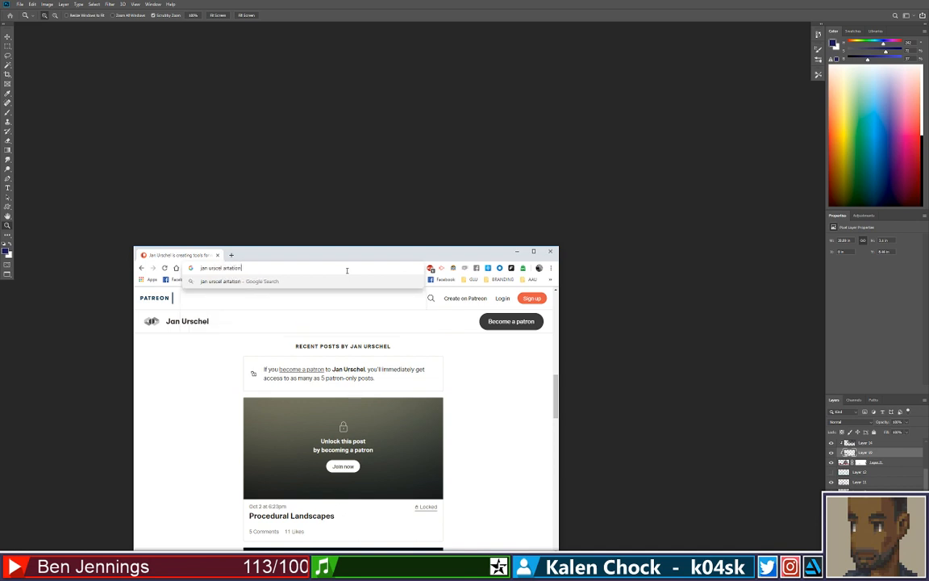
pyautogui.press('BackSpace')
pyautogui.press('BackSpace')
pyautogui.write('scel artsation')
pyautogui.press('Return')
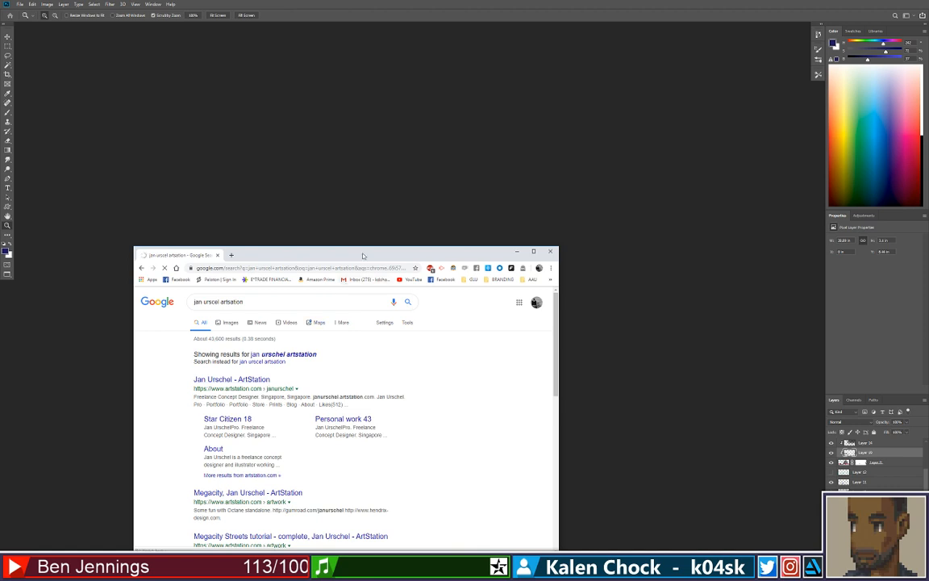
pyautogui.moveTo(363, 254); pyautogui.dragTo(393, 204)
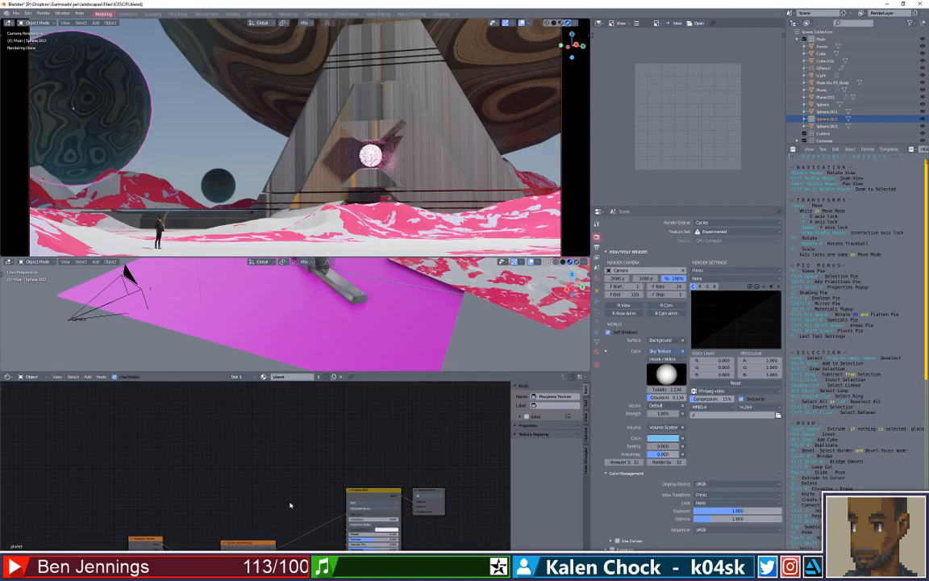
# View the Procedural Landscapes Tutorial teaser in the open ArtStation browser window, then shrink that window and move it off Blender.
pyautogui.click(355, 571)
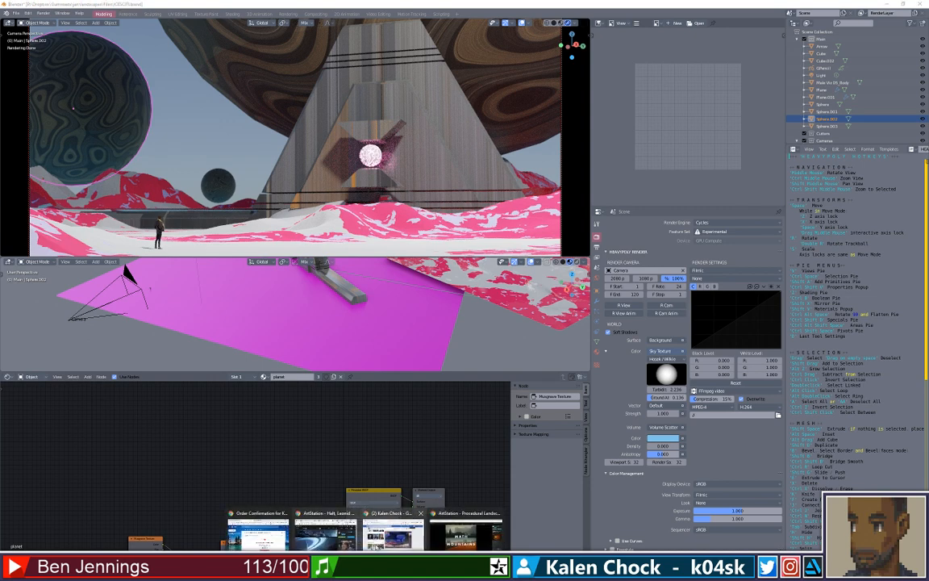
pyautogui.click(454, 548)
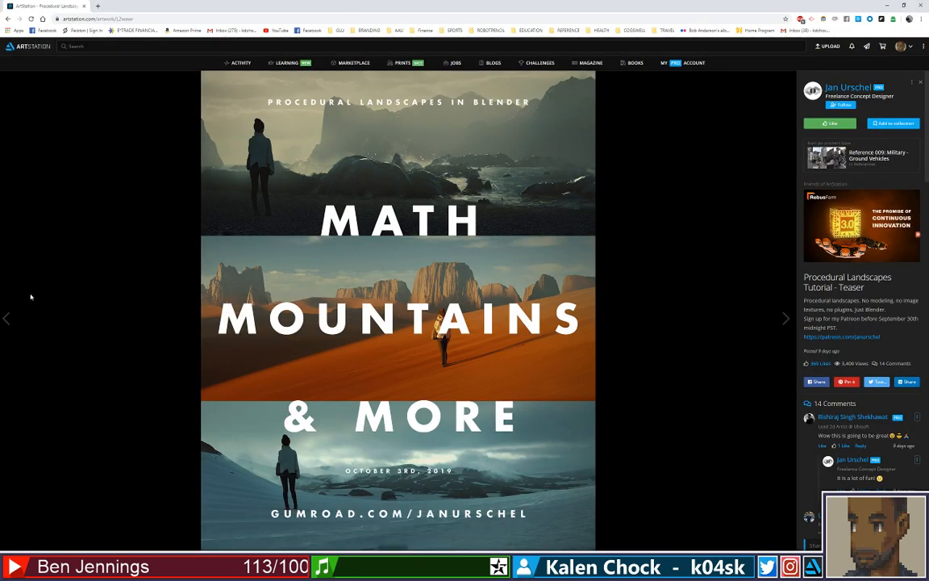
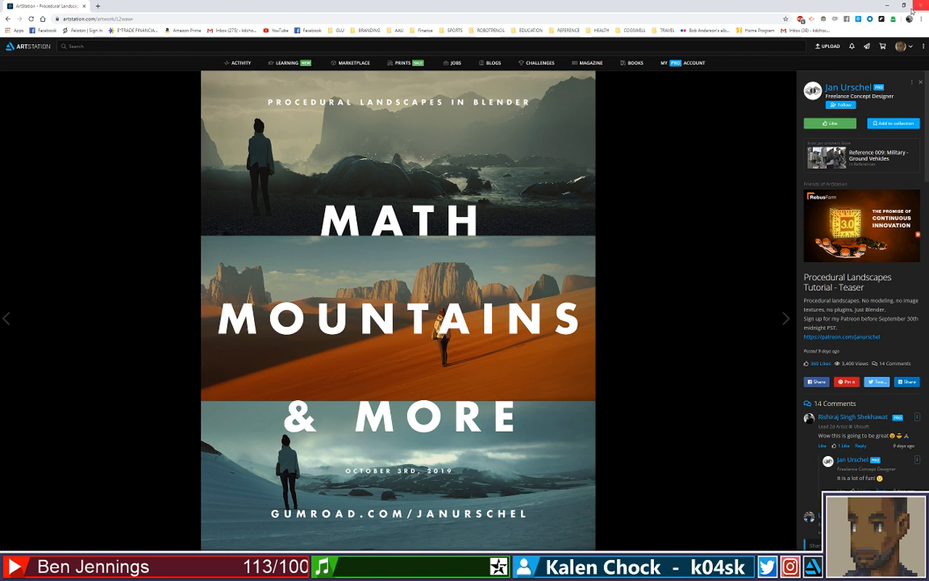
pyautogui.doubleClick(815, 6)
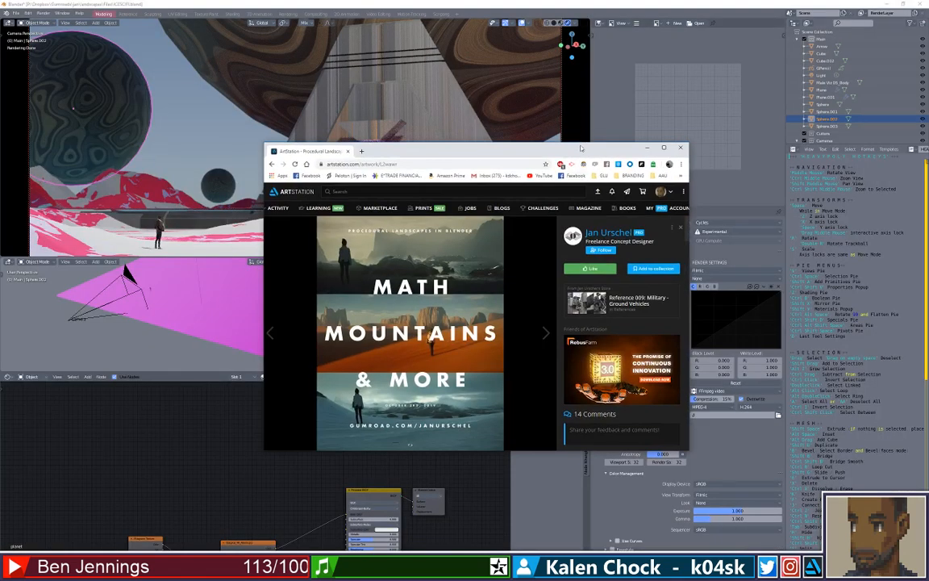
pyautogui.moveTo(580, 145); pyautogui.dragTo(717, 76)
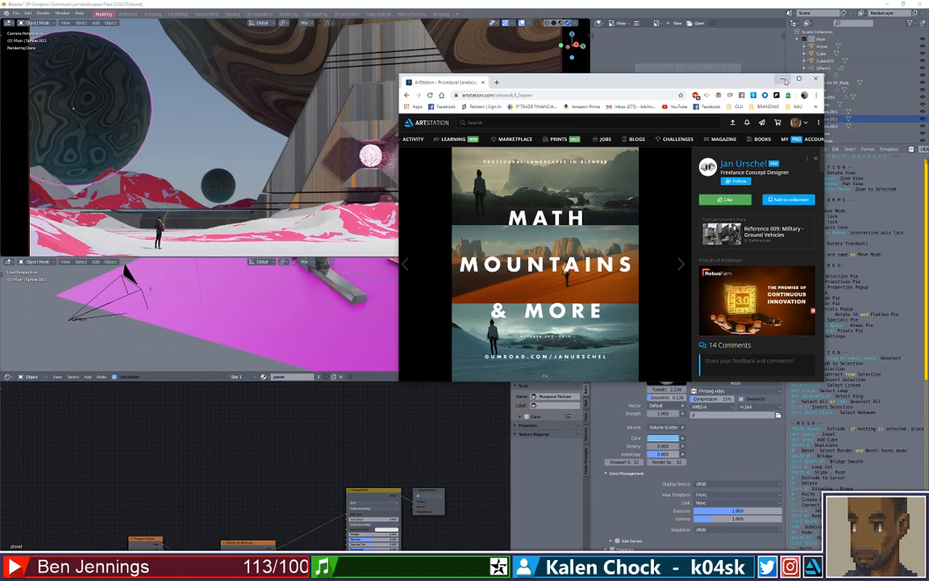
pyautogui.moveTo(774, 81); pyautogui.dragTo(0, 152)
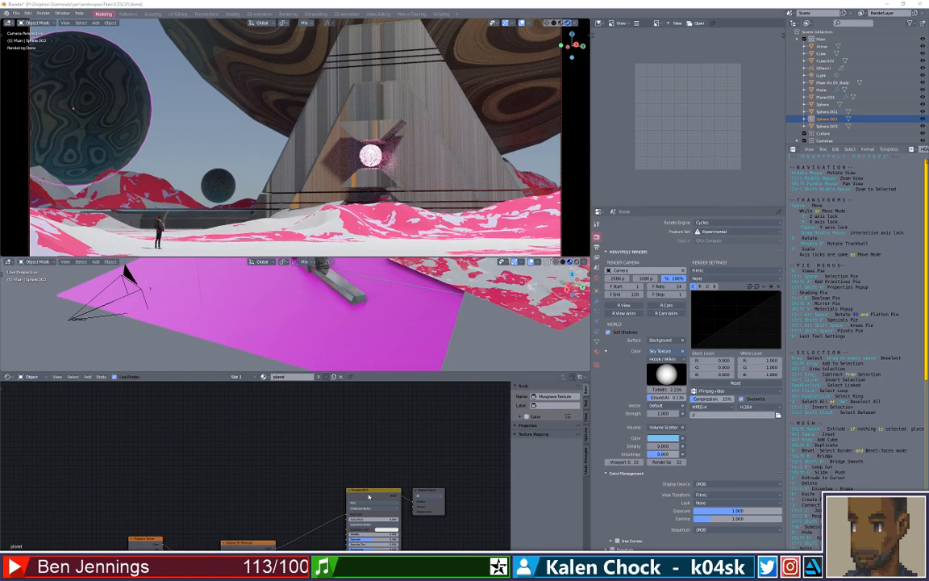
# Select the ground plane in the Blender scene and enlarge the shader editor showing its ICELAND material nodes.
pyautogui.scroll(-2, 339, 432)
pyautogui.click(352, 317)
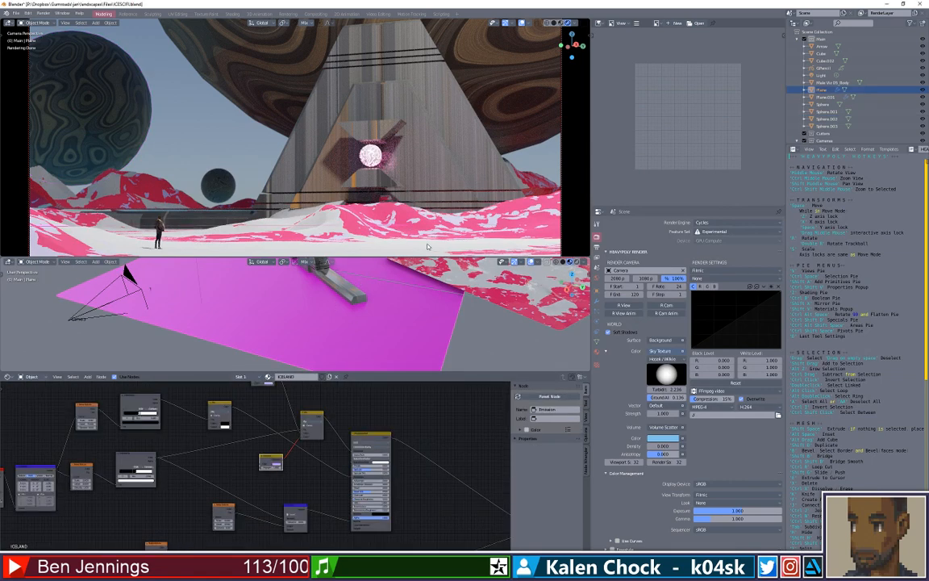
pyautogui.scroll(-5, 320, 540)
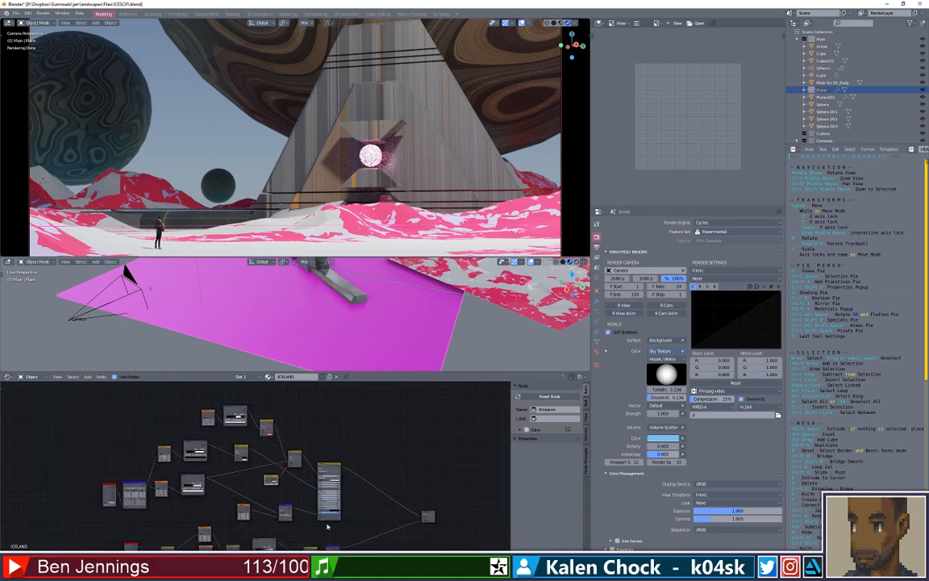
pyautogui.moveTo(365, 477); pyautogui.dragTo(347, 500)
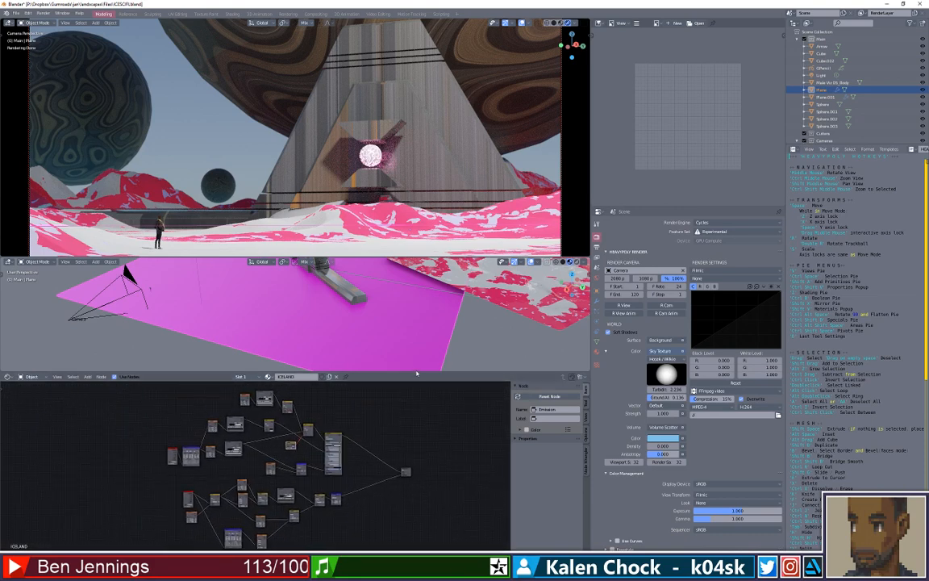
pyautogui.moveTo(419, 372); pyautogui.dragTo(428, 316)
pyautogui.scroll(6, 297, 452)
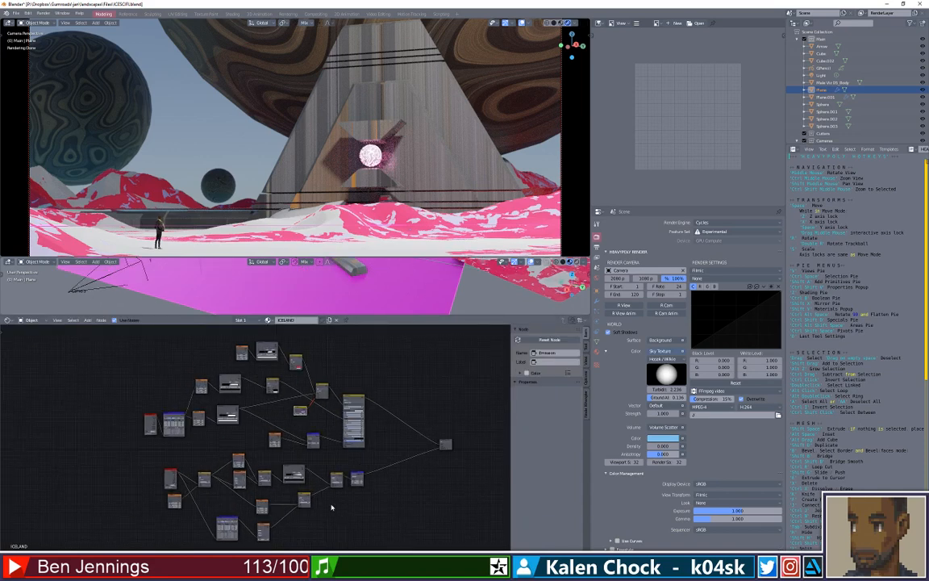
# Examine the ICELAND material's node tree, especially the lower chain of texture, Overlay, color ramp and Soft Light nodes.
pyautogui.moveTo(293, 445); pyautogui.dragTo(304, 523)
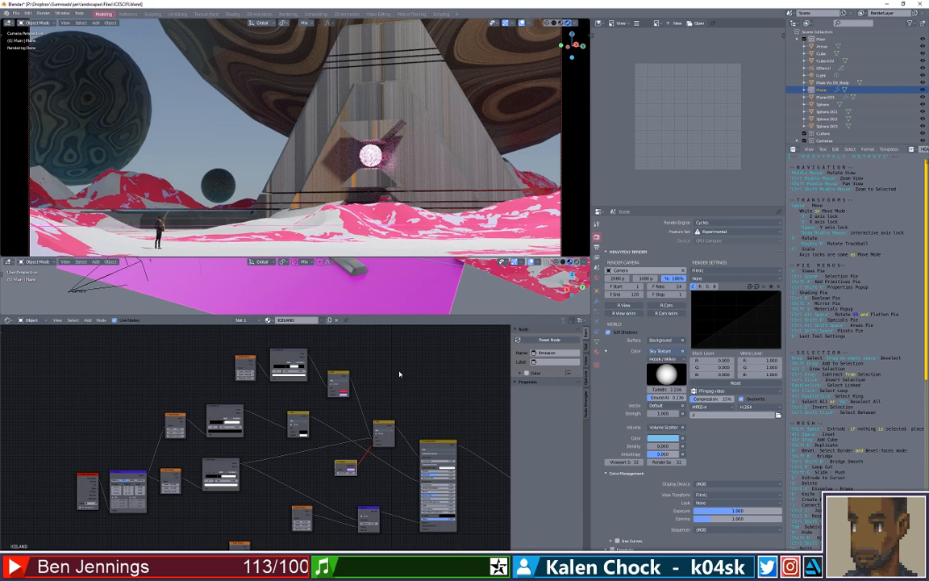
pyautogui.scroll(-1, 401, 355)
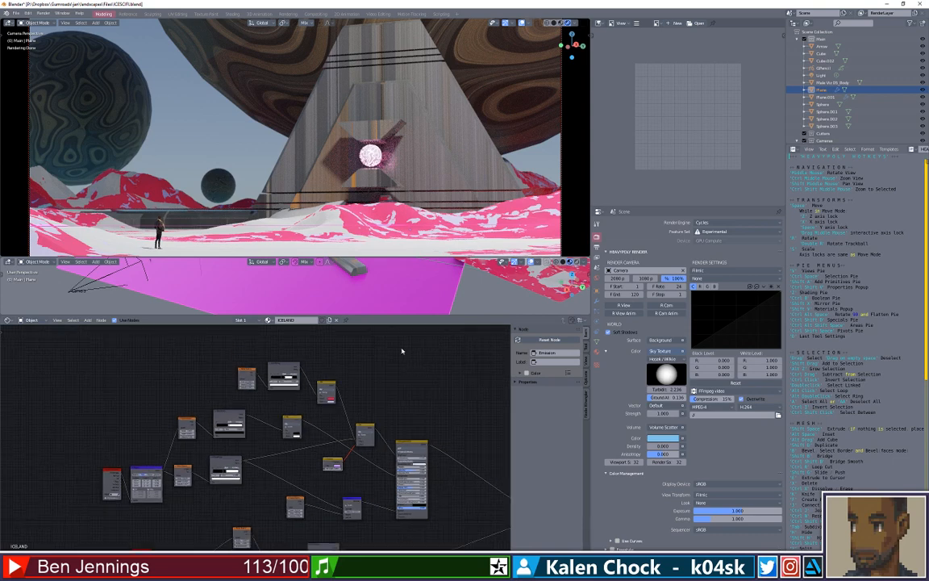
pyautogui.scroll(2, 299, 423)
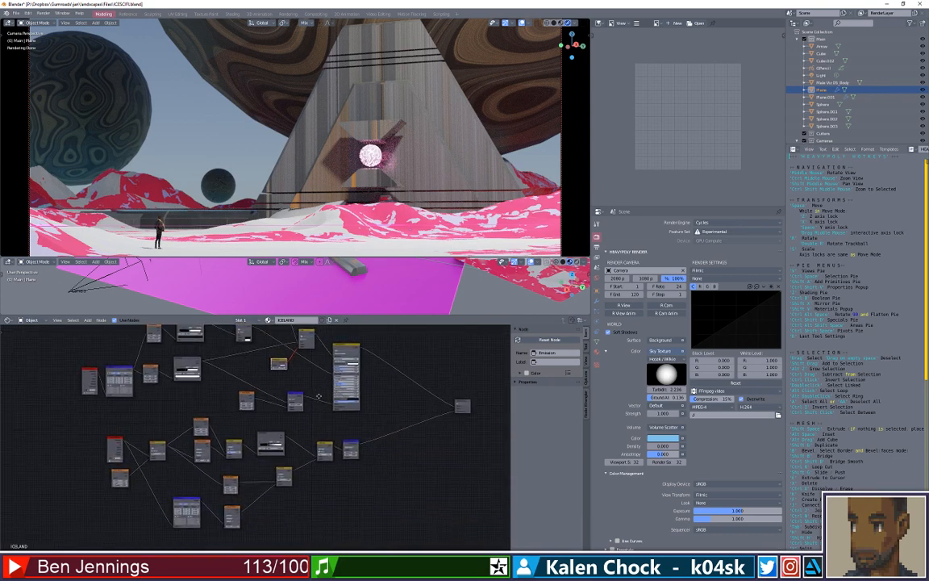
pyautogui.scroll(2, 287, 441)
pyautogui.scroll(5, 286, 441)
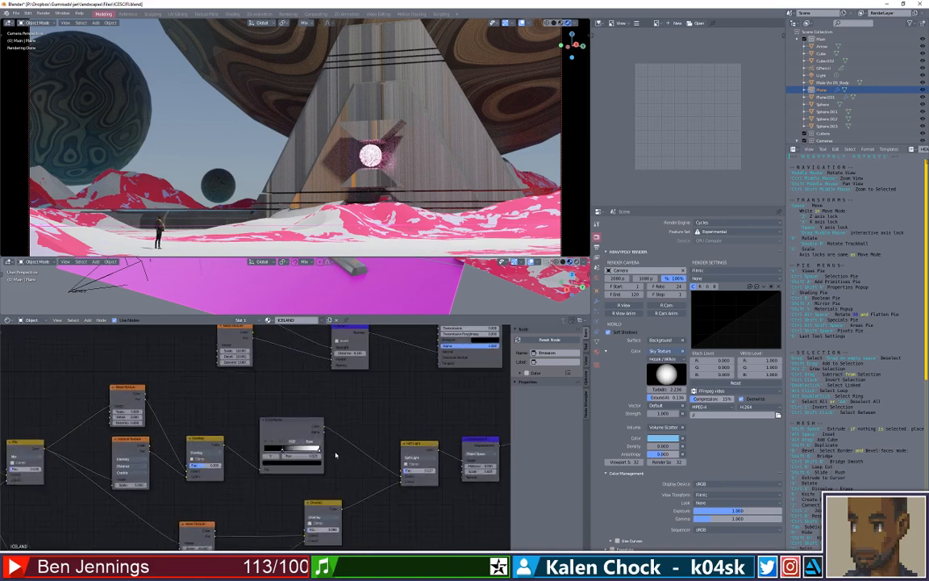
pyautogui.moveTo(313, 471); pyautogui.dragTo(411, 436)
pyautogui.scroll(-2, 216, 405)
pyautogui.hscroll(-2, 215, 444)
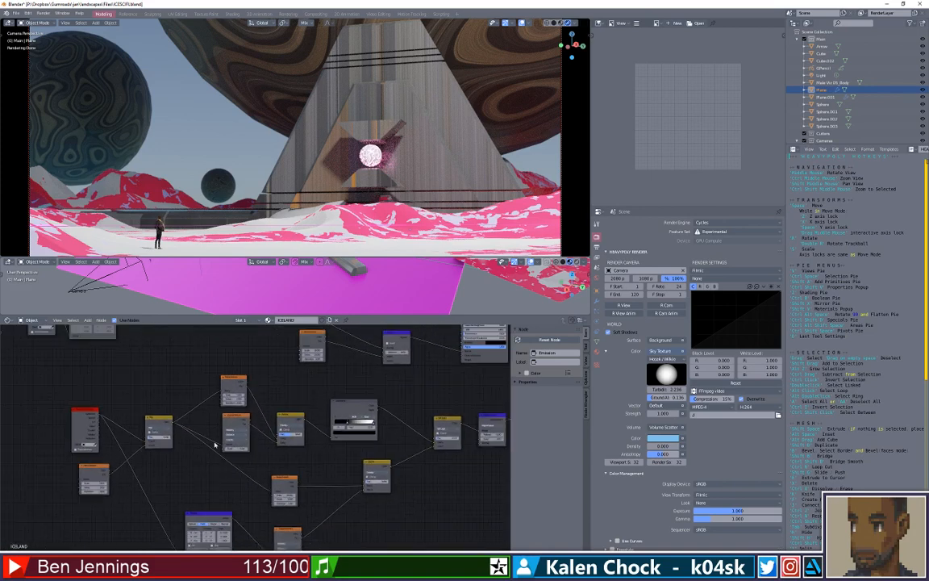
pyautogui.scroll(-7, 280, 416)
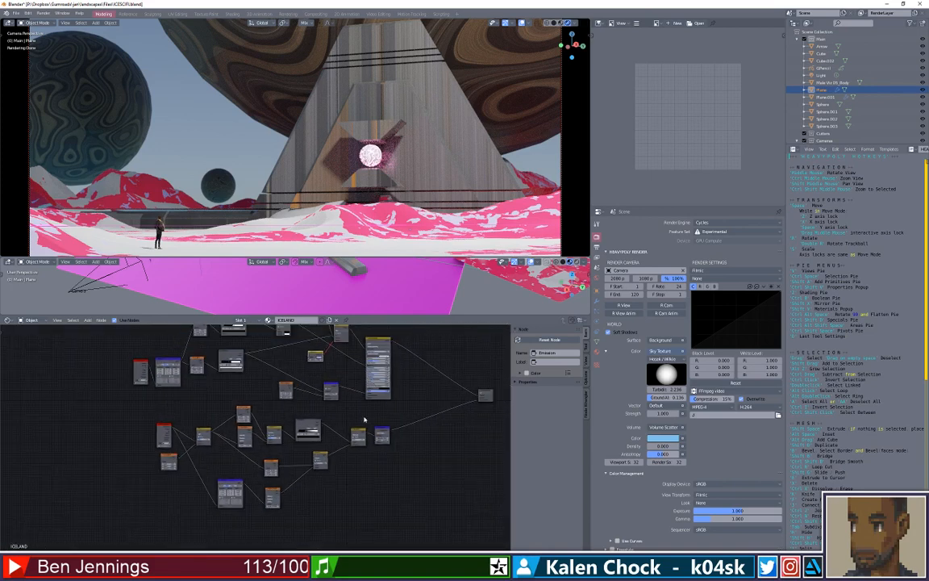
pyautogui.moveTo(363, 419); pyautogui.dragTo(323, 458)
pyautogui.scroll(-2, 316, 475)
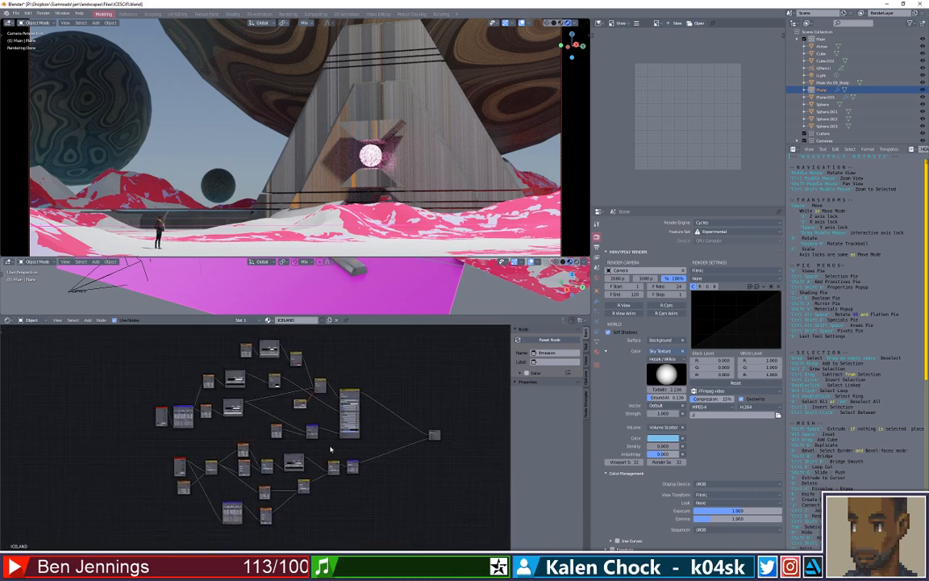
# Examine the ICELAND material's upper node chain, including the Noise Texture and bump nodes feeding the main shader, and its overall layout.
pyautogui.scroll(1, 341, 355)
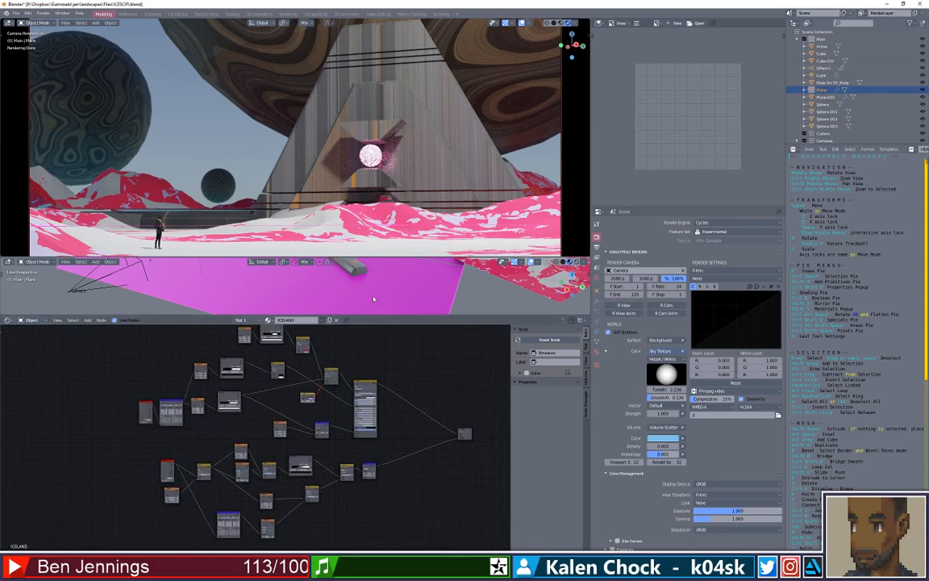
pyautogui.scroll(1, 345, 436)
pyautogui.moveTo(344, 438)
pyautogui.mouseDown()
pyautogui.moveTo(332, 493)
pyautogui.moveTo(340, 446)
pyautogui.mouseUp()
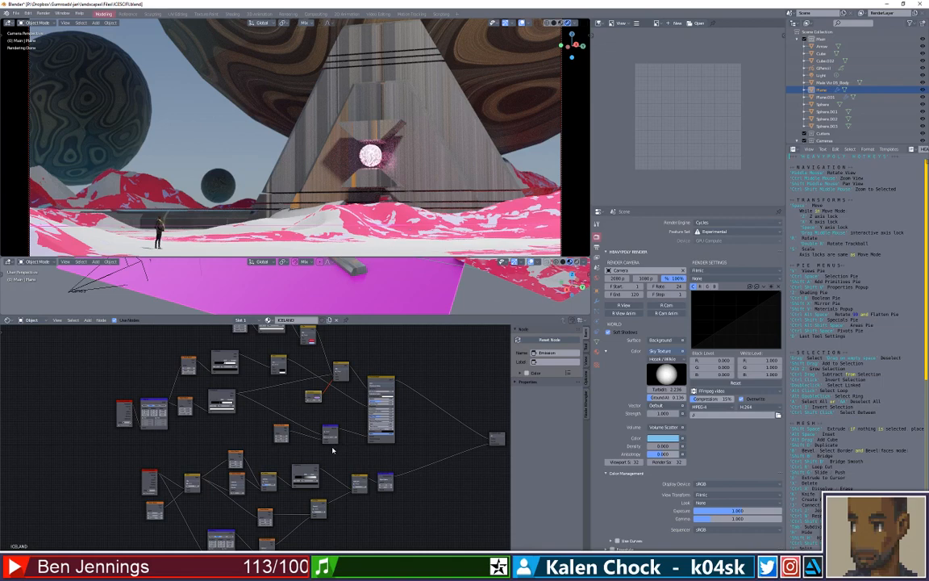
pyautogui.scroll(5, 319, 440)
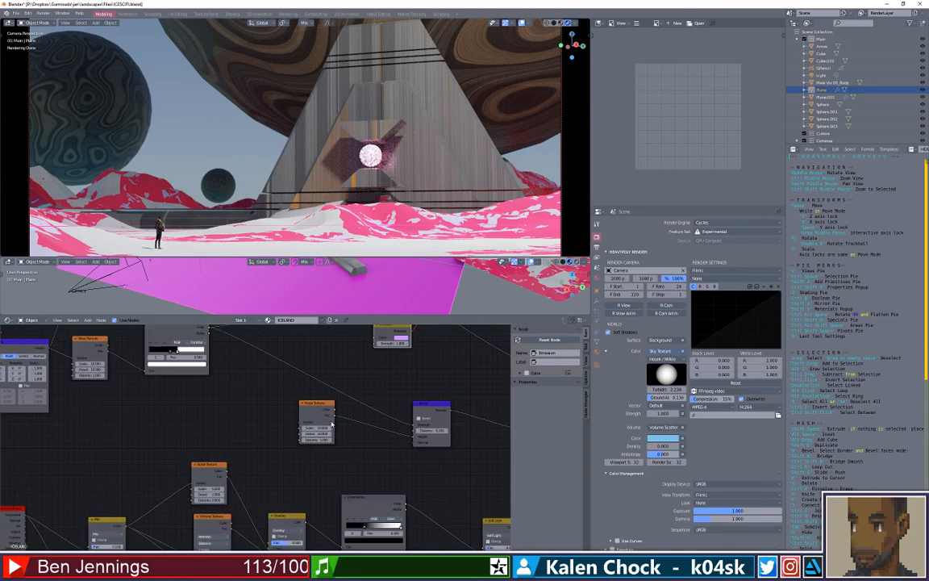
pyautogui.moveTo(356, 369); pyautogui.dragTo(275, 492)
pyautogui.scroll(-5, 266, 445)
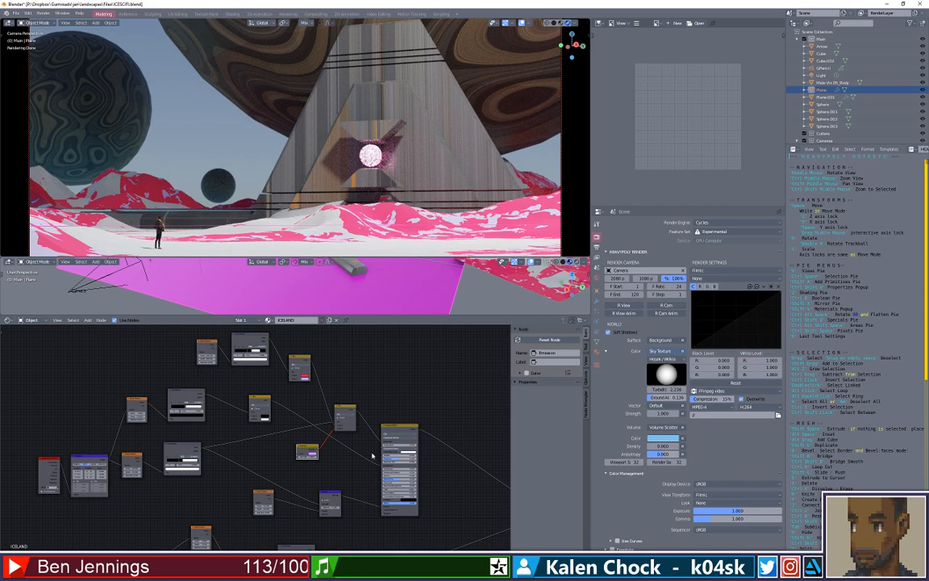
pyautogui.scroll(-2, 372, 457)
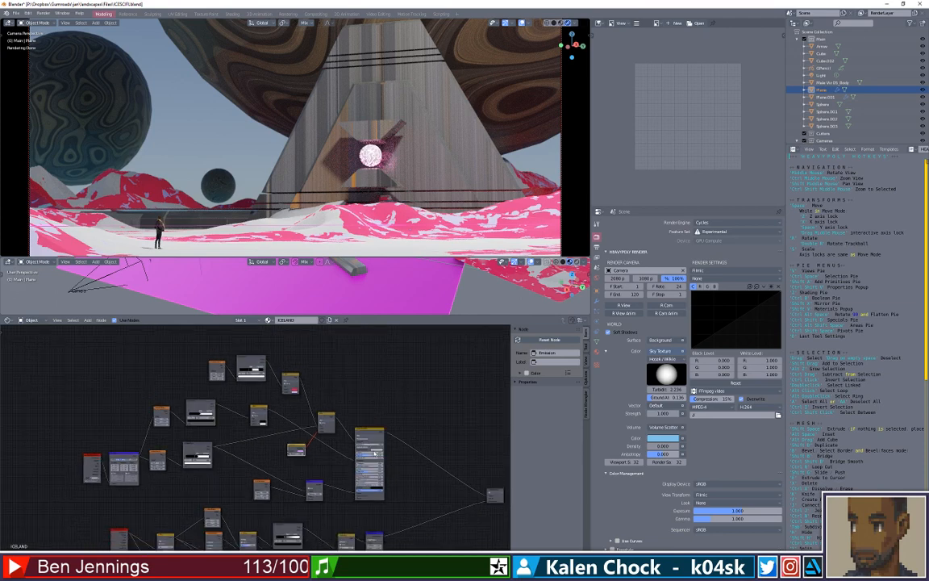
pyautogui.scroll(-1, 389, 426)
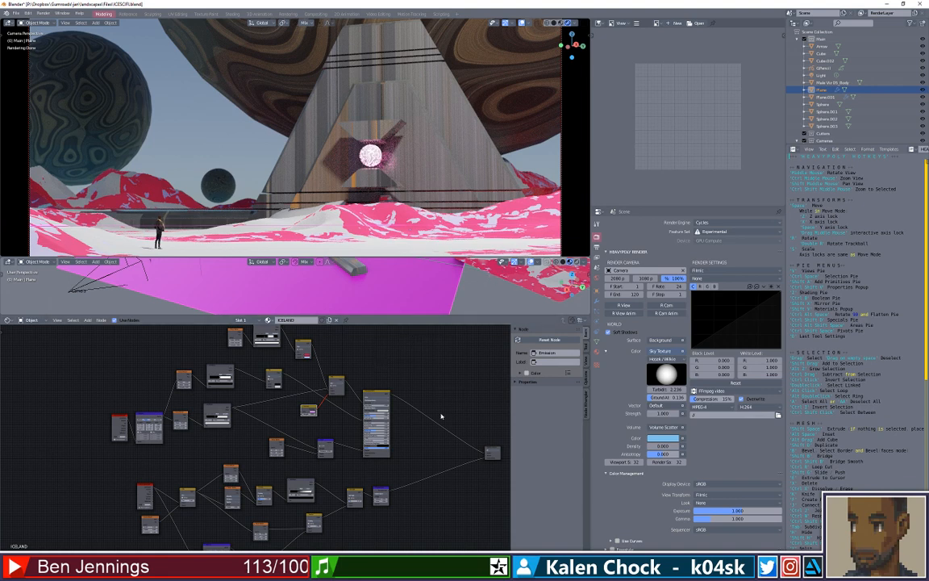
pyautogui.scroll(-1, 437, 421)
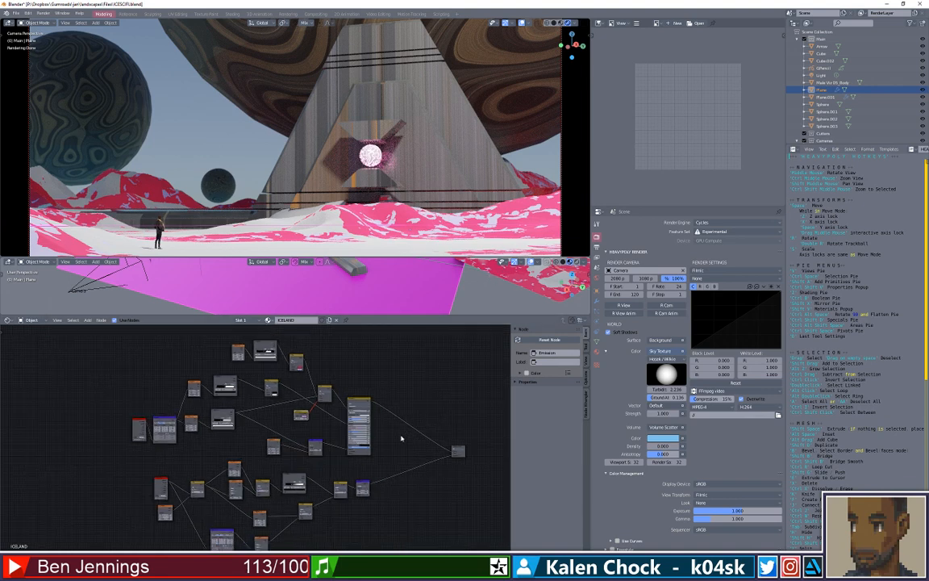
pyautogui.moveTo(379, 466)
pyautogui.mouseDown()
pyautogui.moveTo(377, 456)
pyautogui.moveTo(361, 484)
pyautogui.moveTo(362, 463)
pyautogui.mouseUp()
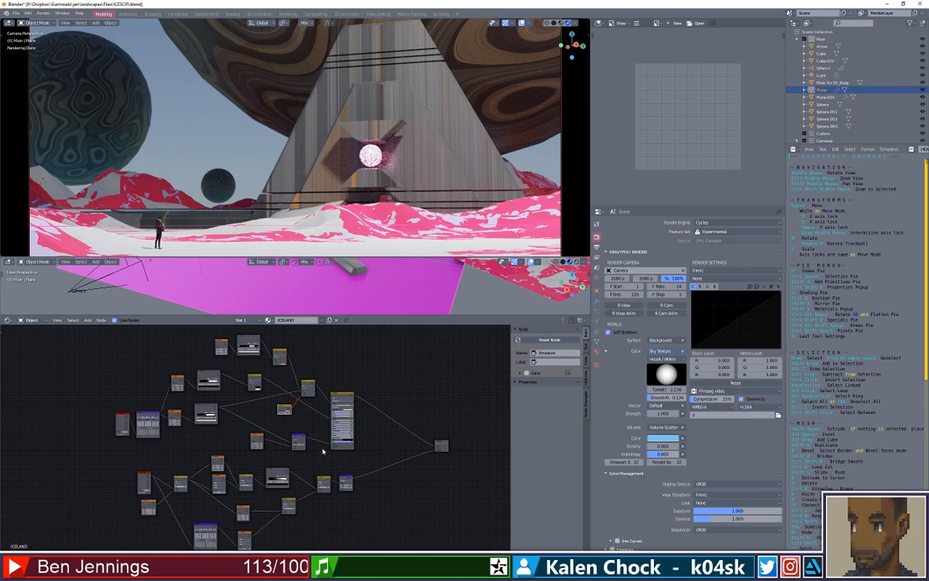
# Examine the full layout of the ICELAND material, from the upper and lower texture chains to the main shader and material output.
pyautogui.scroll(1, 324, 448)
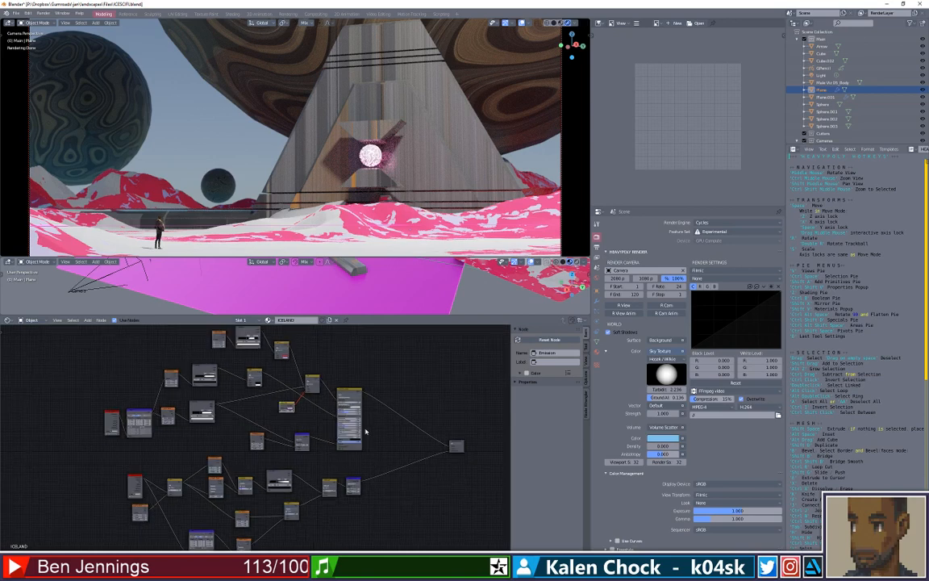
pyautogui.scroll(2, 366, 431)
pyautogui.scroll(2, 345, 446)
pyautogui.scroll(-2, 342, 446)
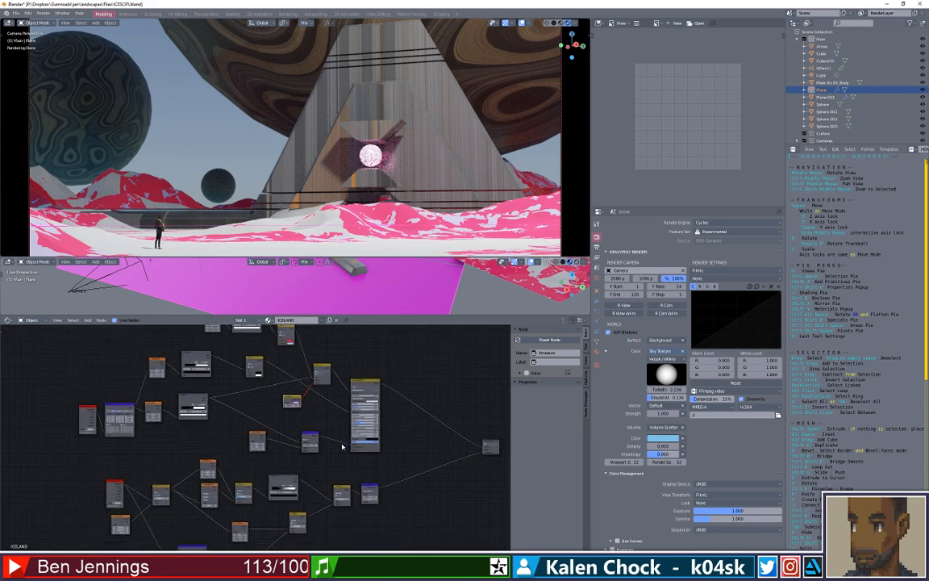
pyautogui.scroll(-4, 350, 456)
pyautogui.moveTo(353, 461); pyautogui.dragTo(331, 452)
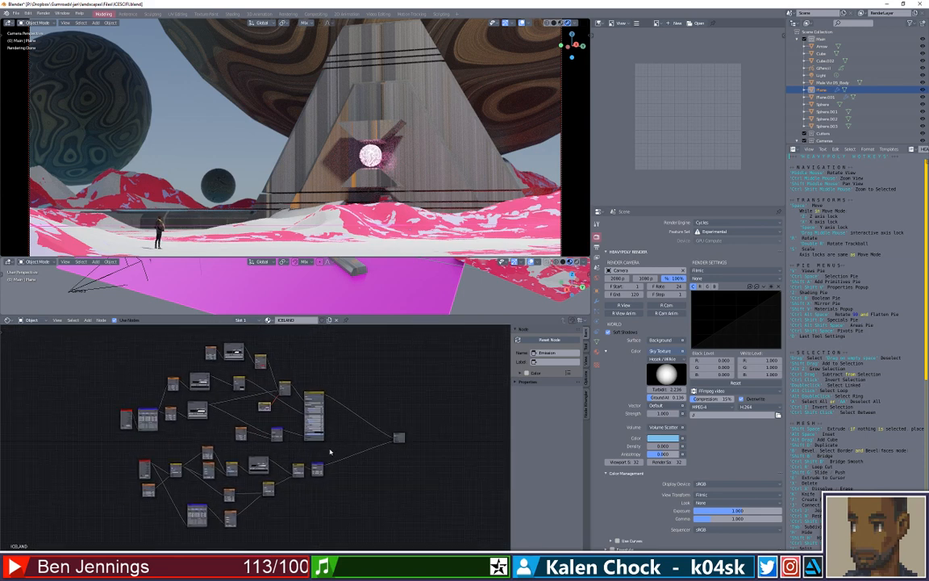
pyautogui.scroll(2, 303, 461)
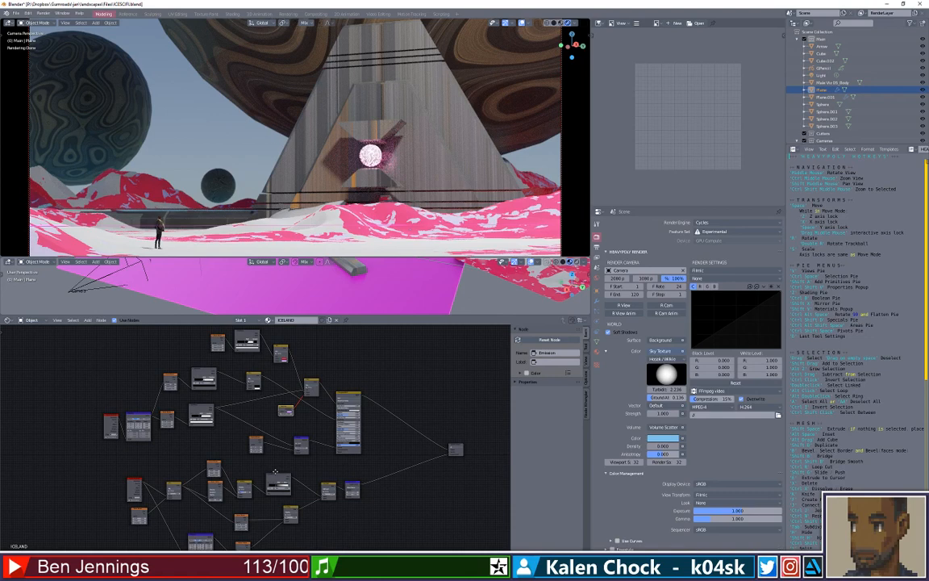
pyautogui.scroll(1, 342, 409)
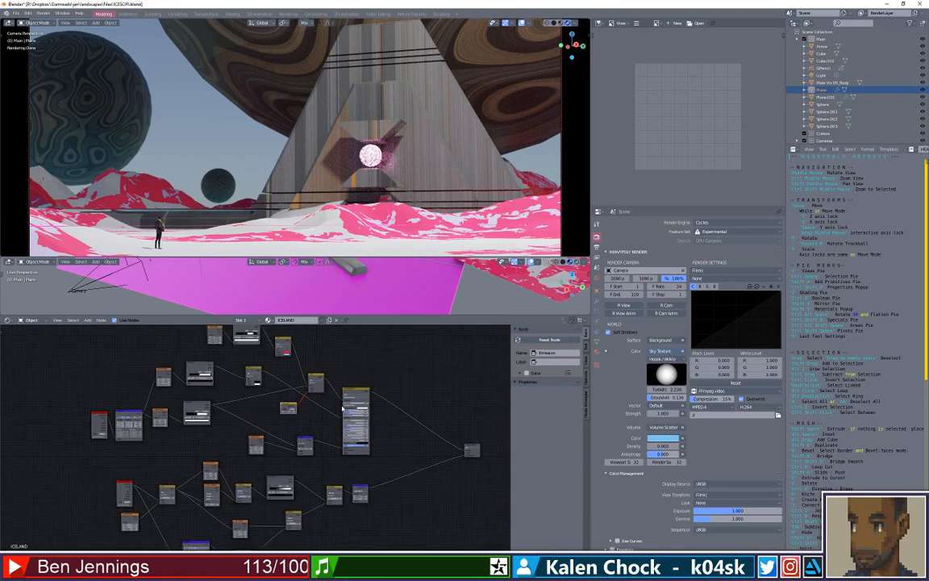
pyautogui.scroll(-2, 342, 409)
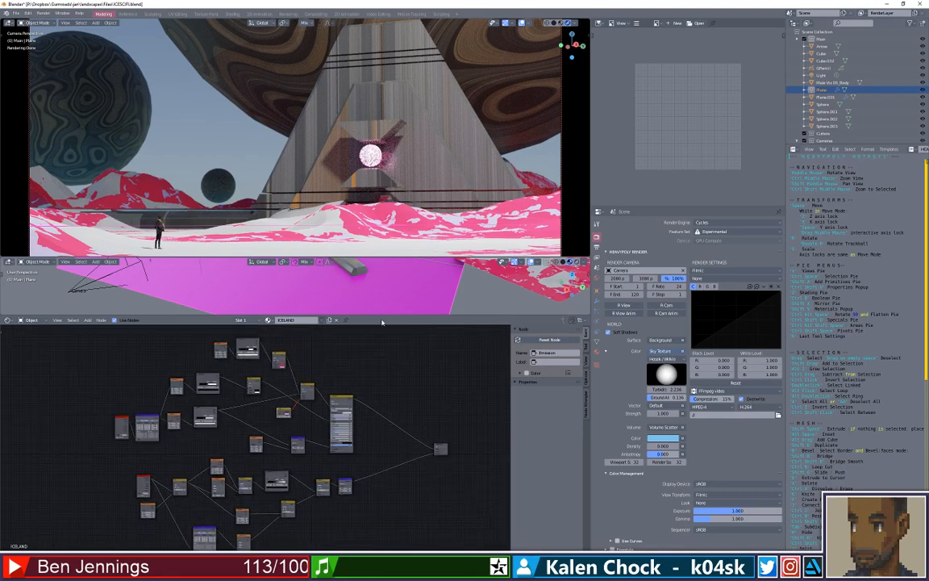
# Shrink the shader editor and inspect the magenta ground plane, pyramid and background terrain in the lower viewport.
pyautogui.scroll(-3, 402, 306)
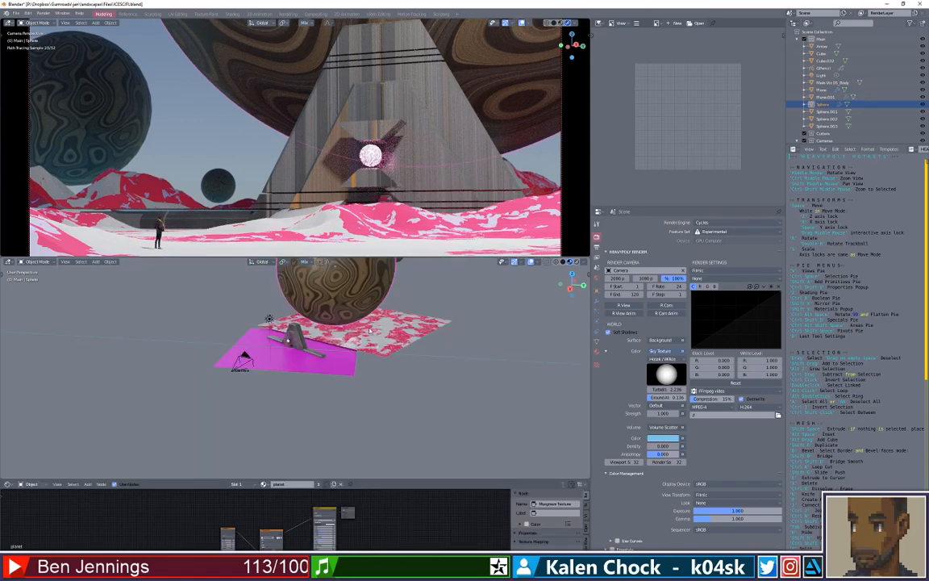
pyautogui.scroll(6, 345, 359)
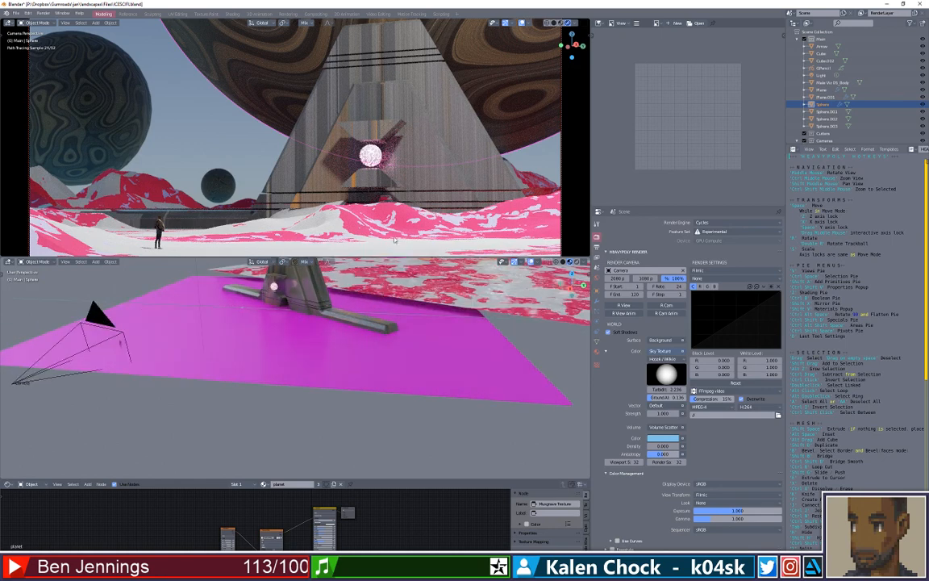
pyautogui.scroll(-6, 311, 267)
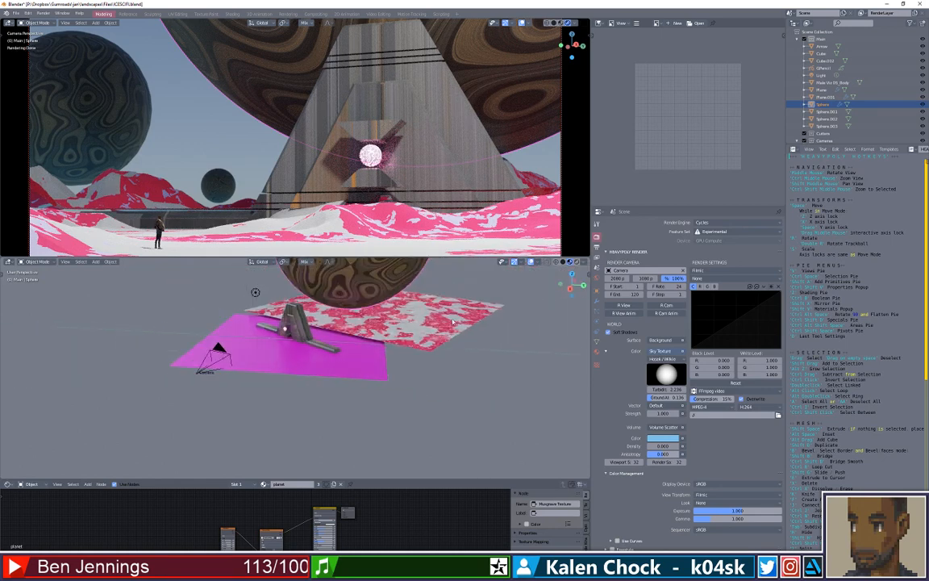
# Switch to Photoshop and touch up the pink snow ridge at the pyramid's foot on a new layer.
pyautogui.click(880, 5)
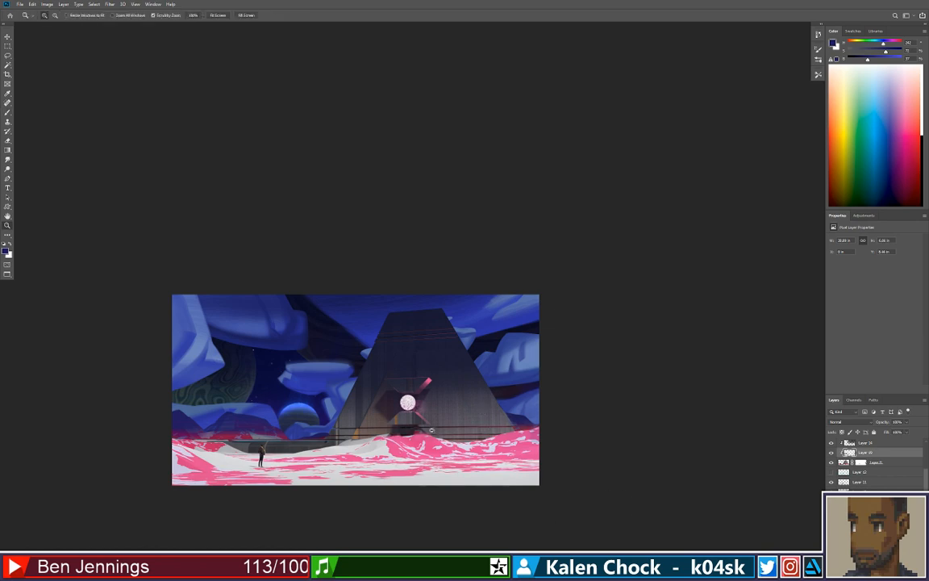
pyautogui.click(431, 442)
pyautogui.click(430, 442)
pyautogui.press('v')
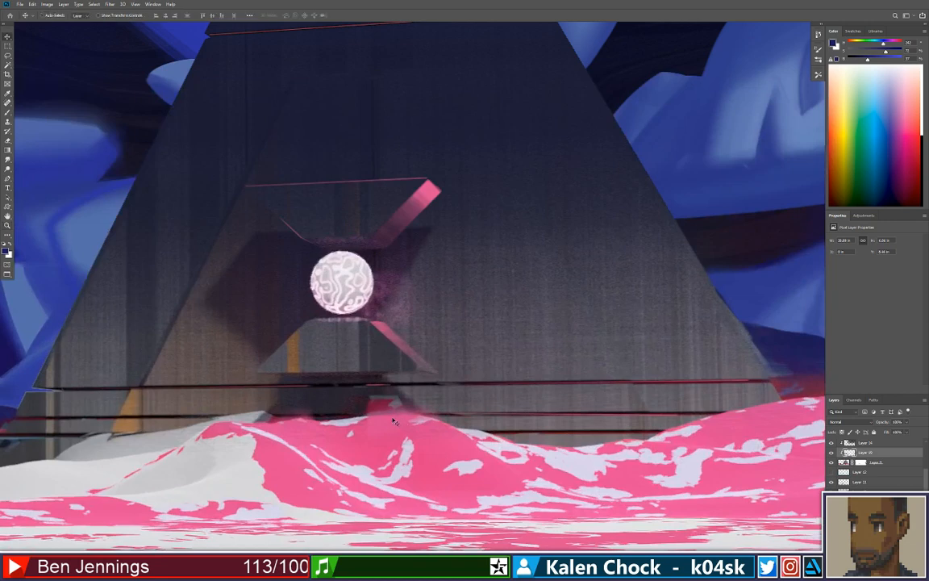
pyautogui.press('b')
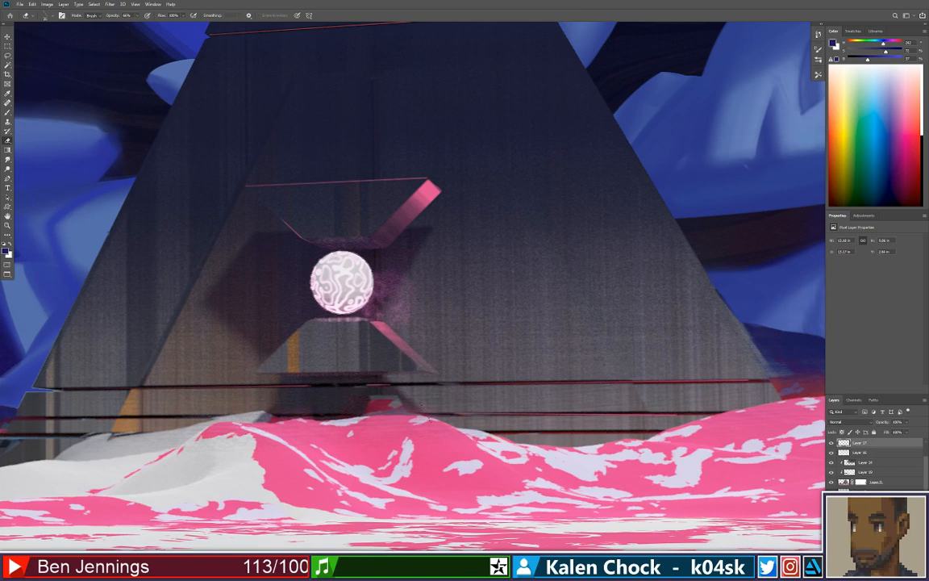
pyautogui.hotkey('alt', 'space')
pyautogui.moveTo(415, 386); pyautogui.dragTo(304, 411)
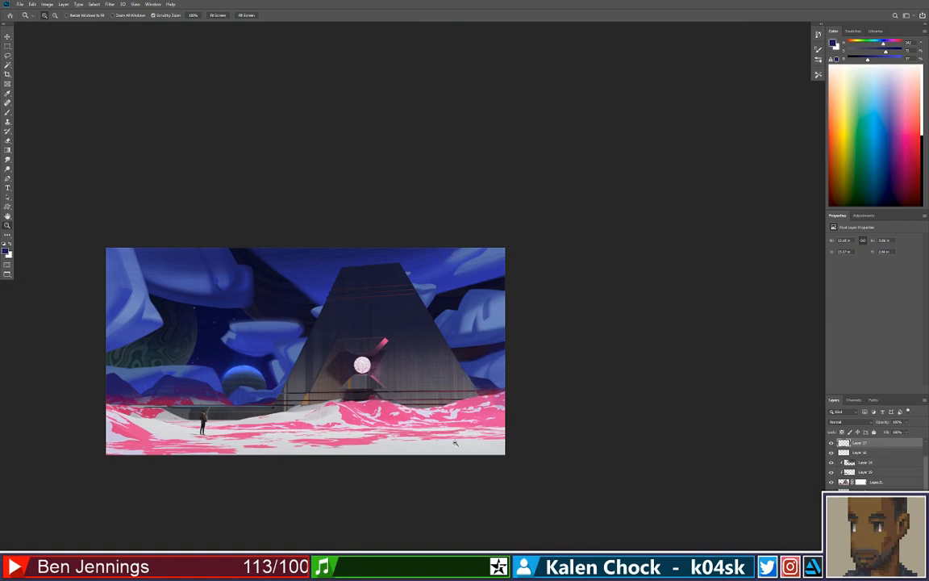
# Show the clownpass layer over the painting to view its flat color masks and hide it again.
pyautogui.scroll(2, 876, 472)
pyautogui.click(833, 443)
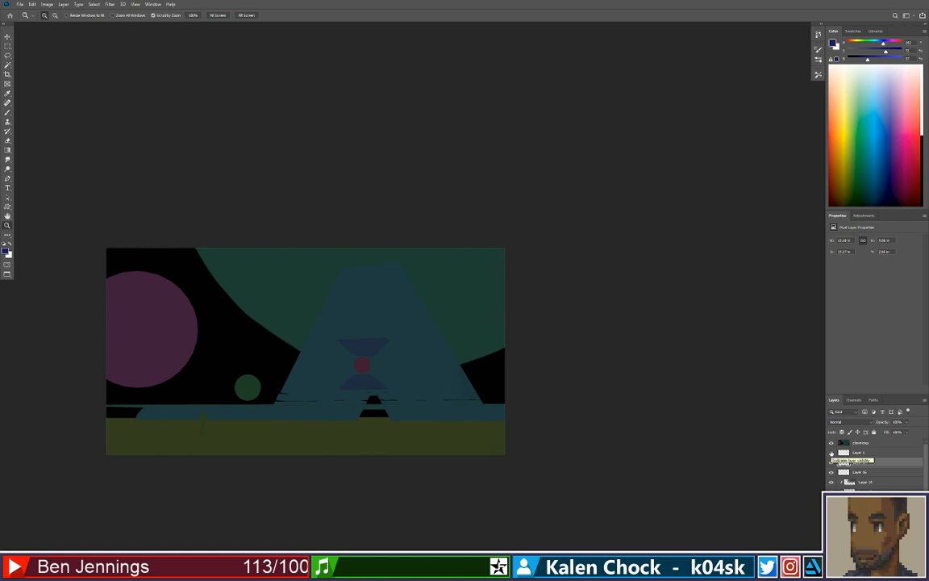
pyautogui.click(832, 444)
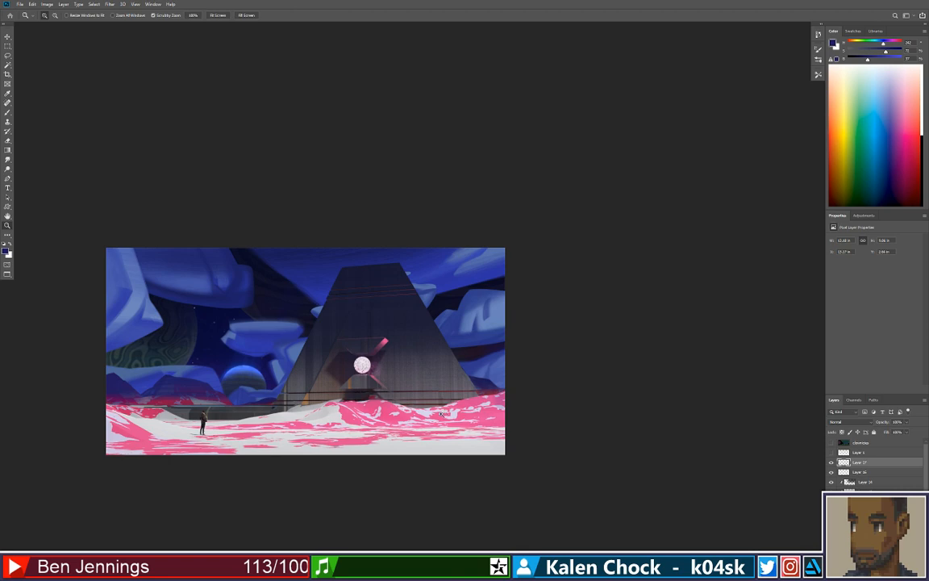
# View the painting in full-screen mode and return to the standard window.
pyautogui.moveTo(427, 421); pyautogui.dragTo(433, 421)
pyautogui.press('f')
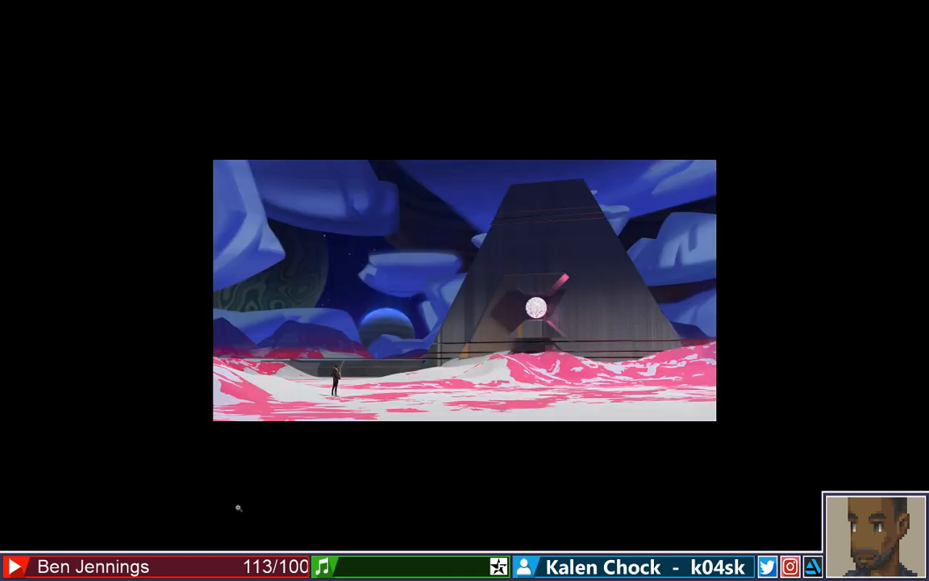
pyautogui.press('f')
# Switch to Blender and select the magenta ground plane in the lower viewport.
pyautogui.moveTo(223, 568)
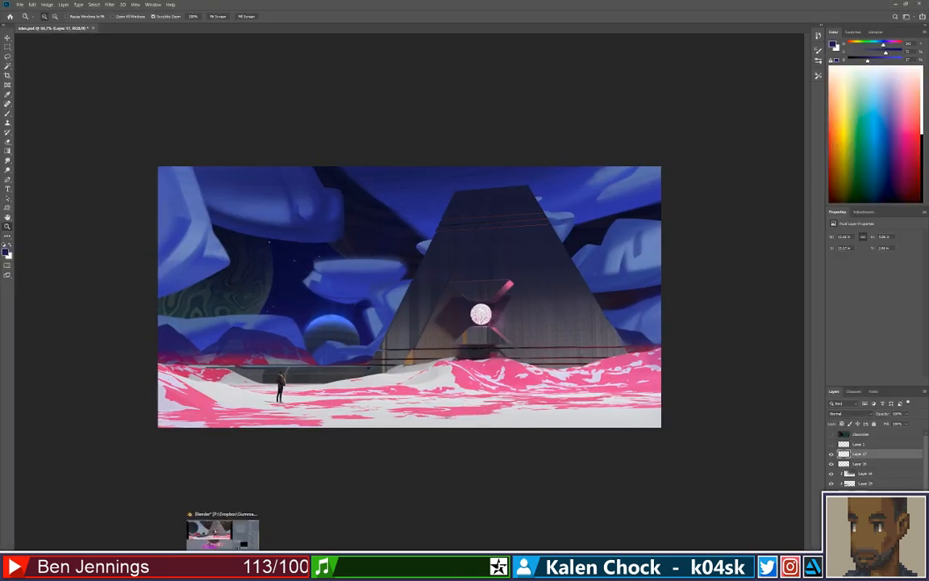
pyautogui.click(222, 532)
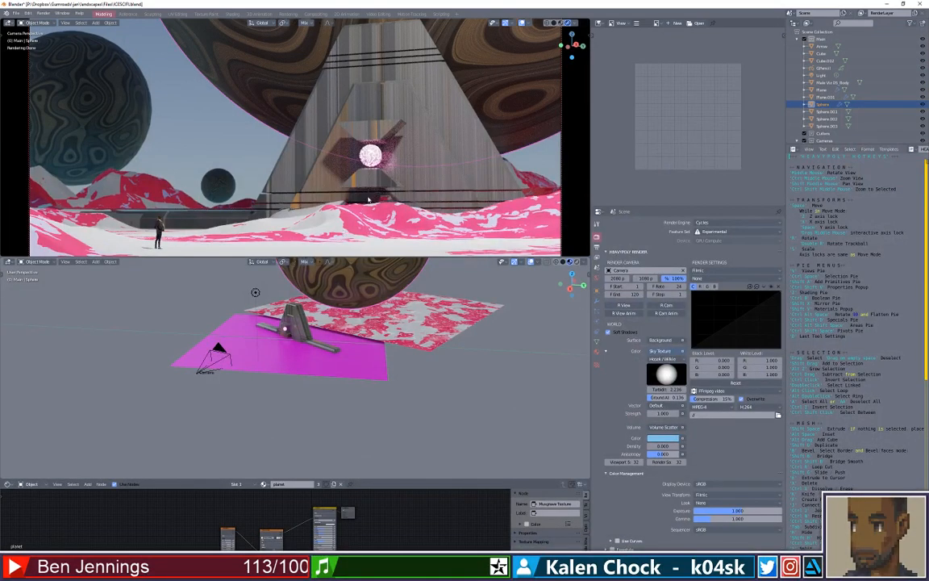
pyautogui.scroll(4, 419, 333)
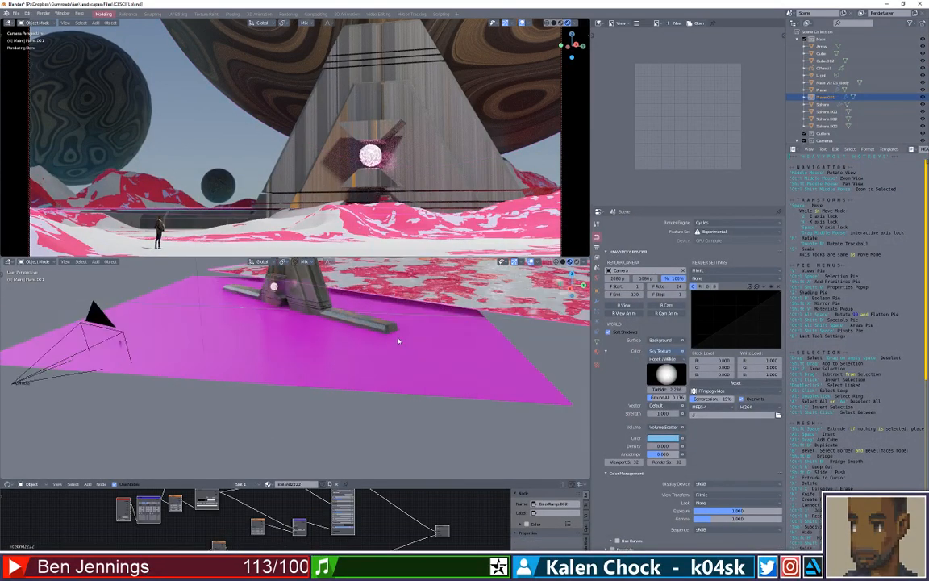
pyautogui.moveTo(400, 340); pyautogui.dragTo(374, 350)
pyautogui.click(374, 350)
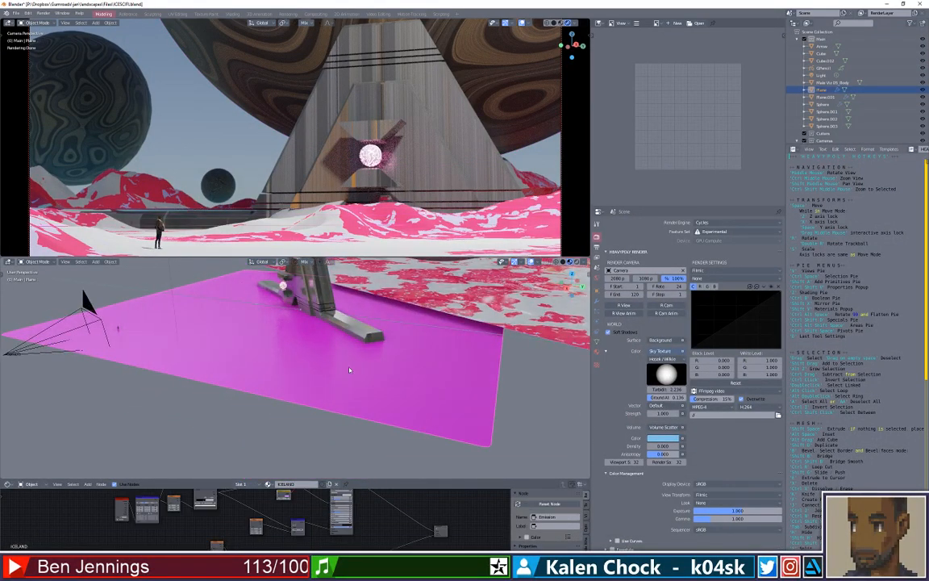
# Delete the Emission node from the ground plane's ICELAND material.
pyautogui.scroll(3, 307, 525)
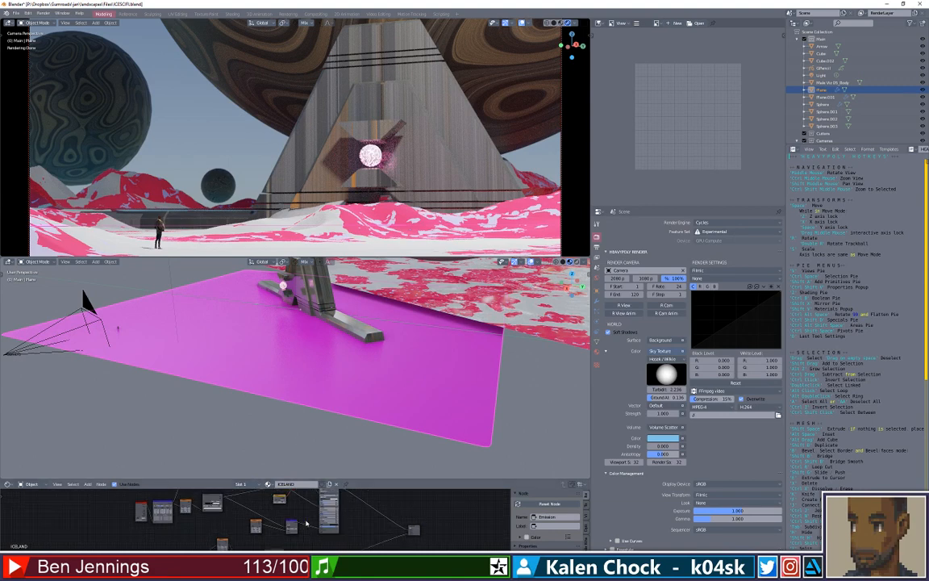
pyautogui.scroll(3, 277, 546)
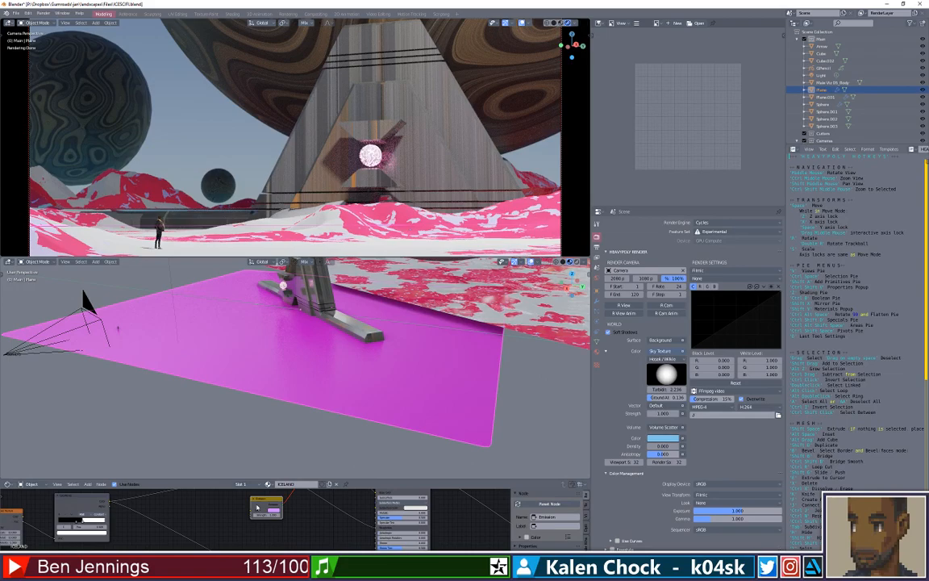
pyautogui.hotkey('ctrl', 'x')
# Inspect the pink and white terrain surface around the pyramid's foot from several distances and angles.
pyautogui.scroll(5, 319, 372)
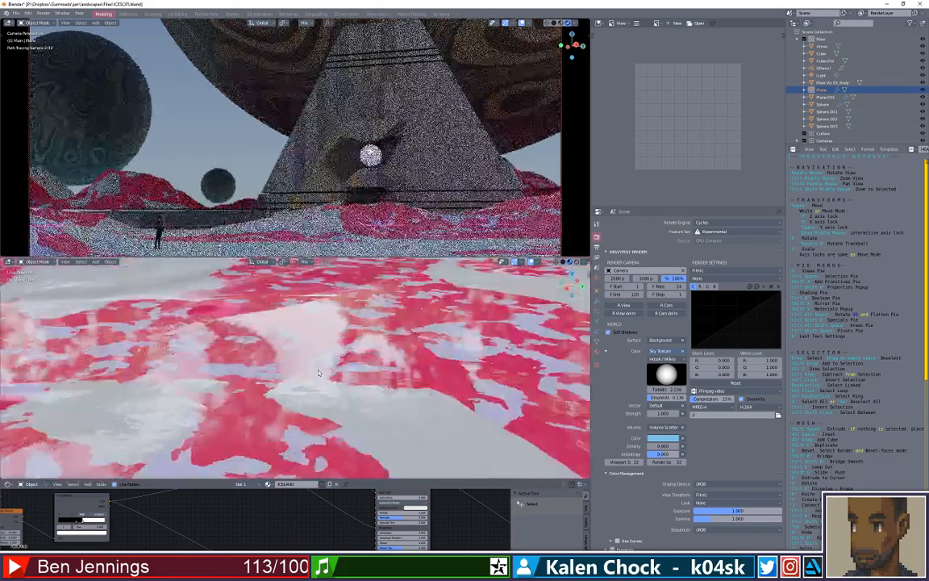
pyautogui.scroll(-5, 298, 386)
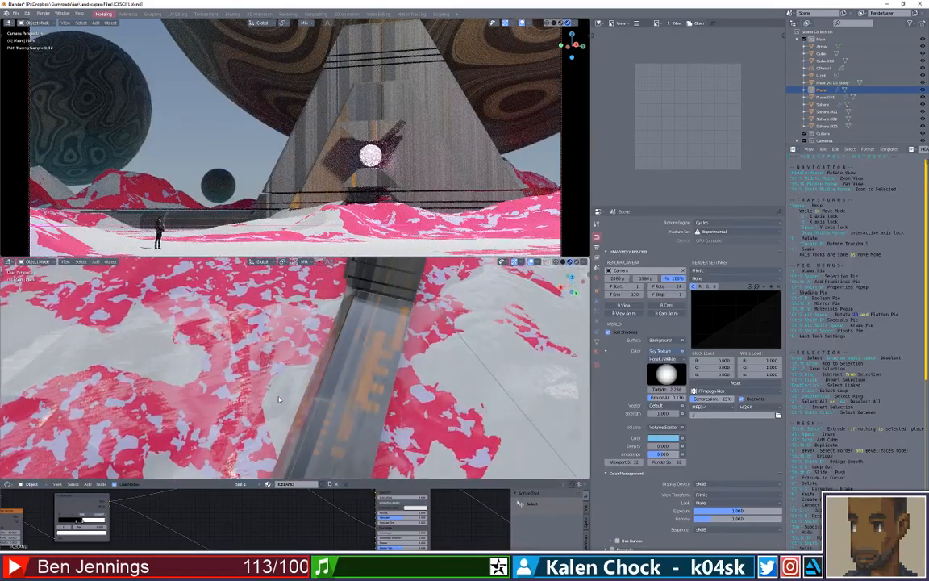
pyautogui.scroll(-6, 279, 399)
pyautogui.scroll(6, 250, 390)
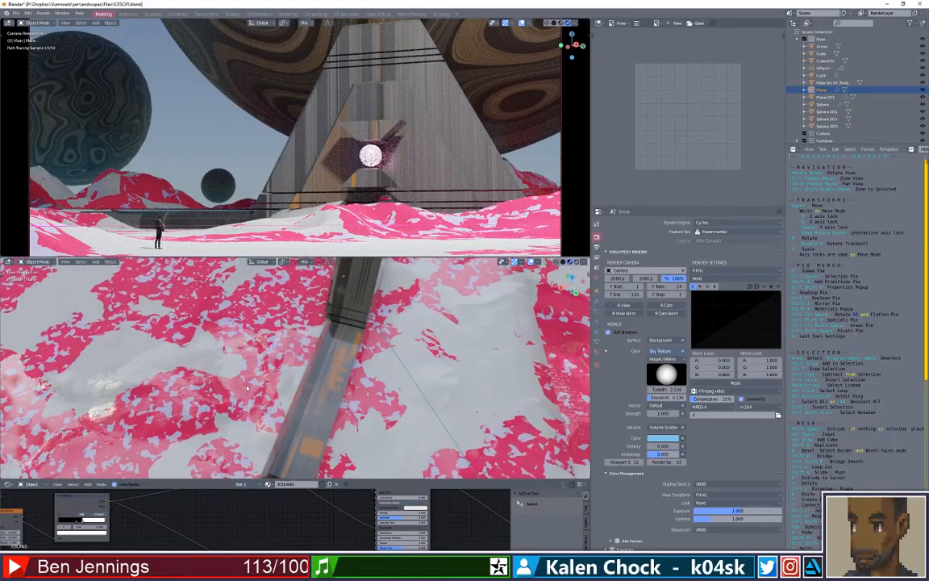
pyautogui.moveTo(246, 389); pyautogui.dragTo(276, 392)
pyautogui.scroll(-3, 195, 508)
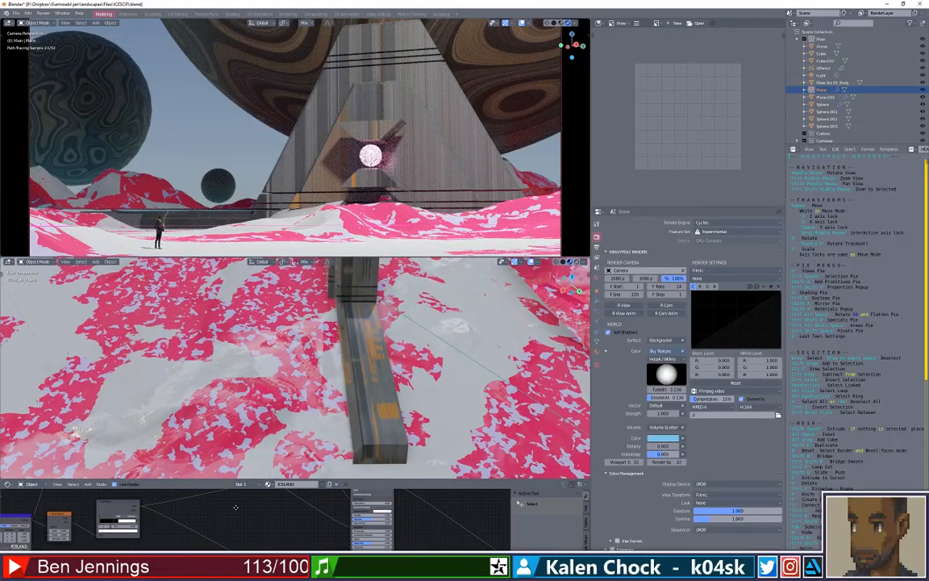
# Set the X scale of the ICELAND material's Mapping node to 10.
pyautogui.moveTo(235, 508); pyautogui.dragTo(342, 510)
pyautogui.scroll(3, 244, 528)
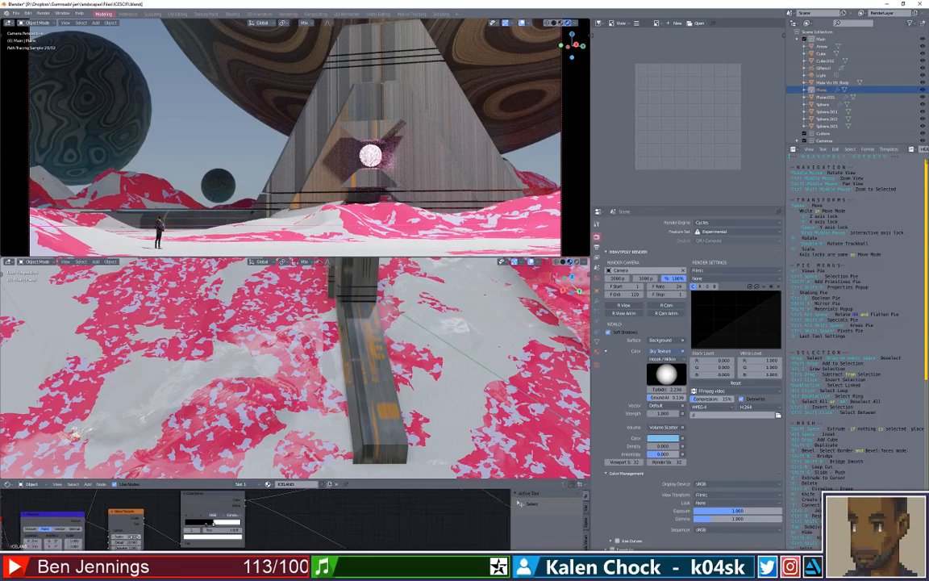
pyautogui.moveTo(134, 536); pyautogui.dragTo(171, 503)
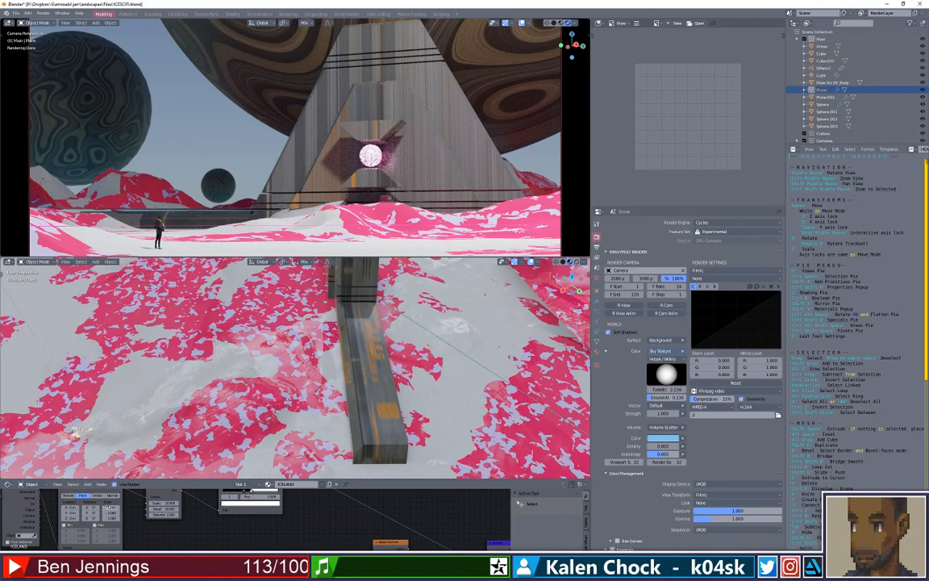
pyautogui.moveTo(106, 507); pyautogui.dragTo(135, 510)
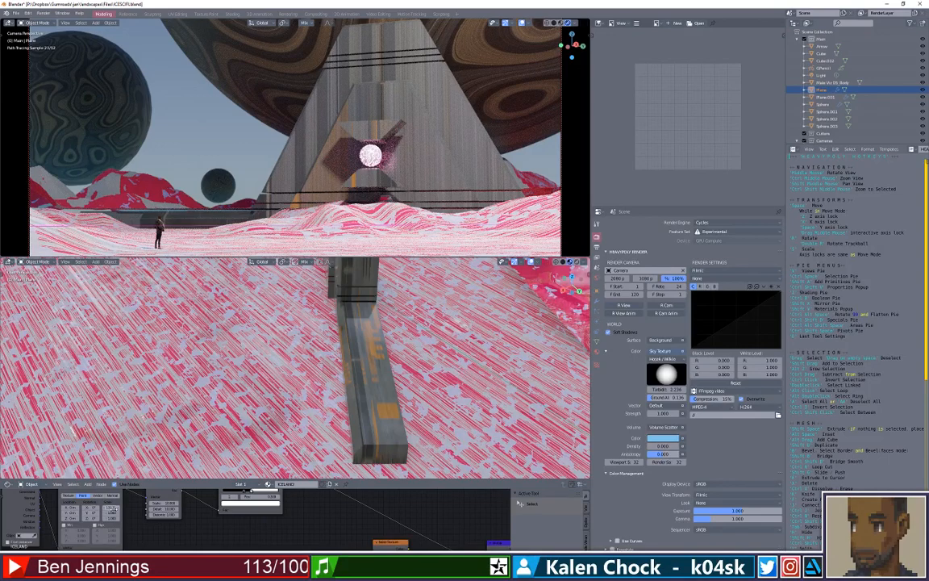
pyautogui.click(113, 509)
pyautogui.write('10')
pyautogui.press('Return')
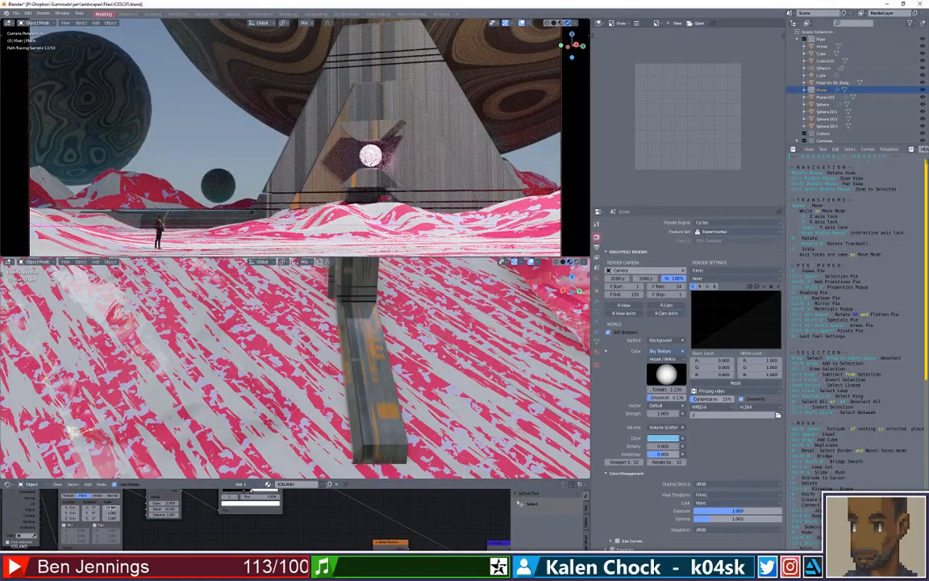
# Set the Mapping node's X scale to 1.
pyautogui.click(114, 507)
pyautogui.write('1')
pyautogui.press('Return')
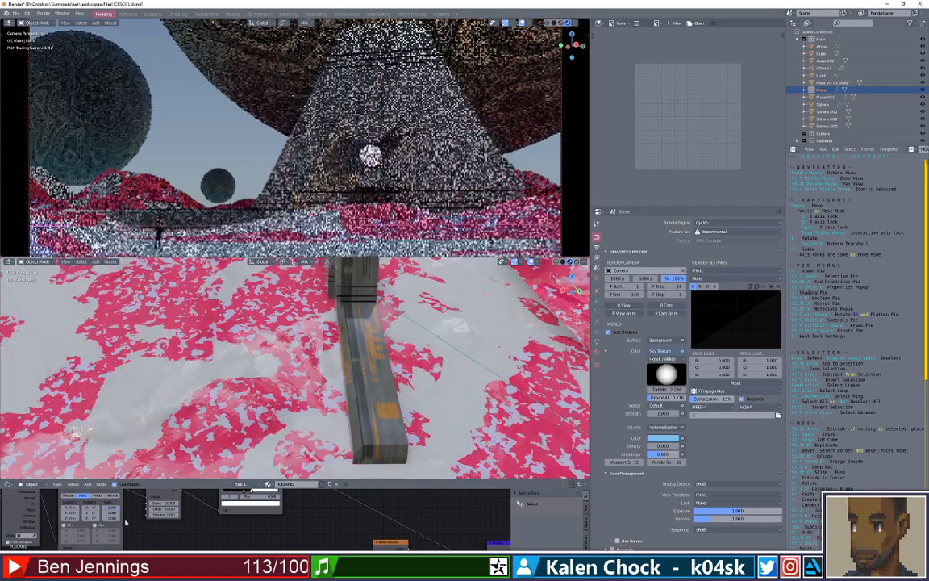
pyautogui.press('Home')
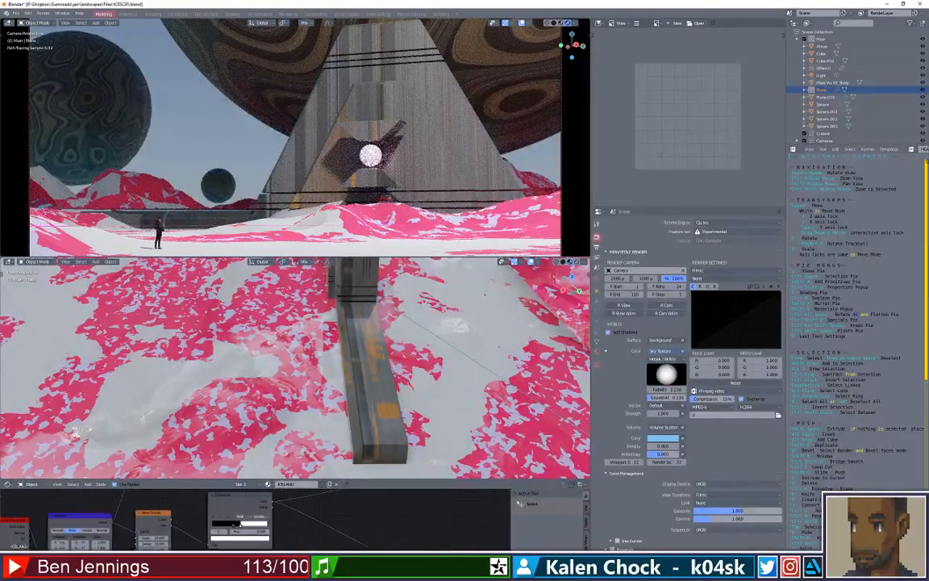
# Try shifting the color ramp's white stop toward the bright end, and undo both that shift and the last scale change.
pyautogui.moveTo(240, 526); pyautogui.dragTo(252, 528)
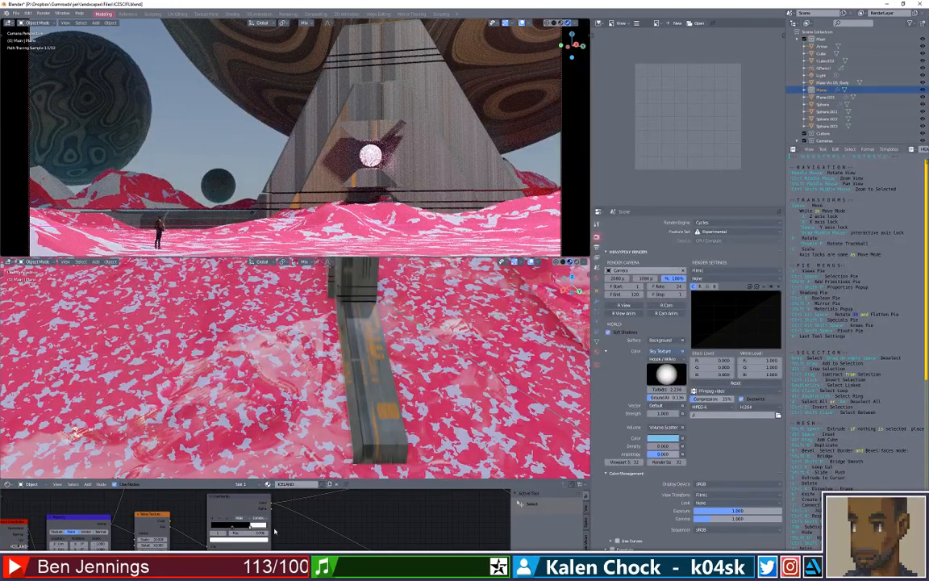
pyautogui.hotkey('ctrl', 'z')
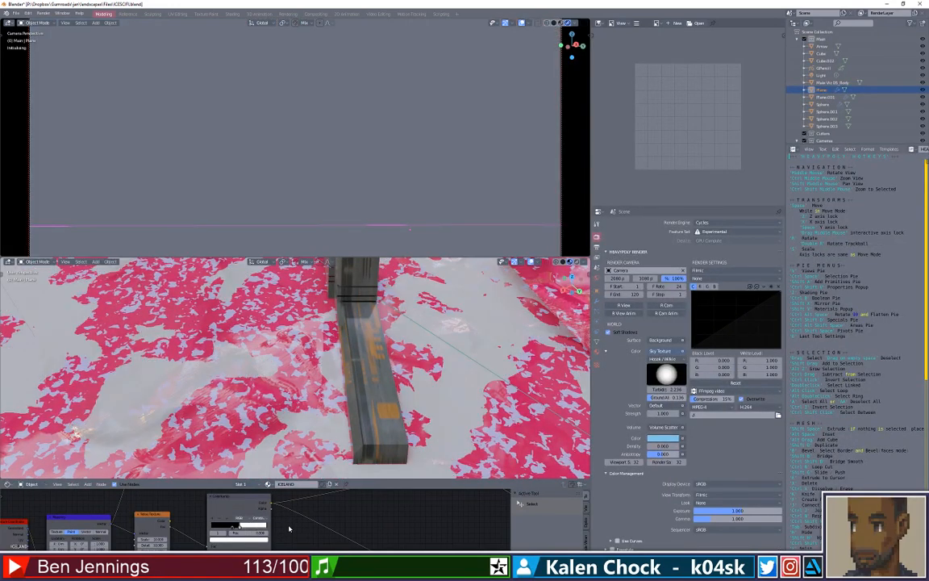
pyautogui.hotkey('ctrl', 'z')
pyautogui.scroll(-1, 355, 524)
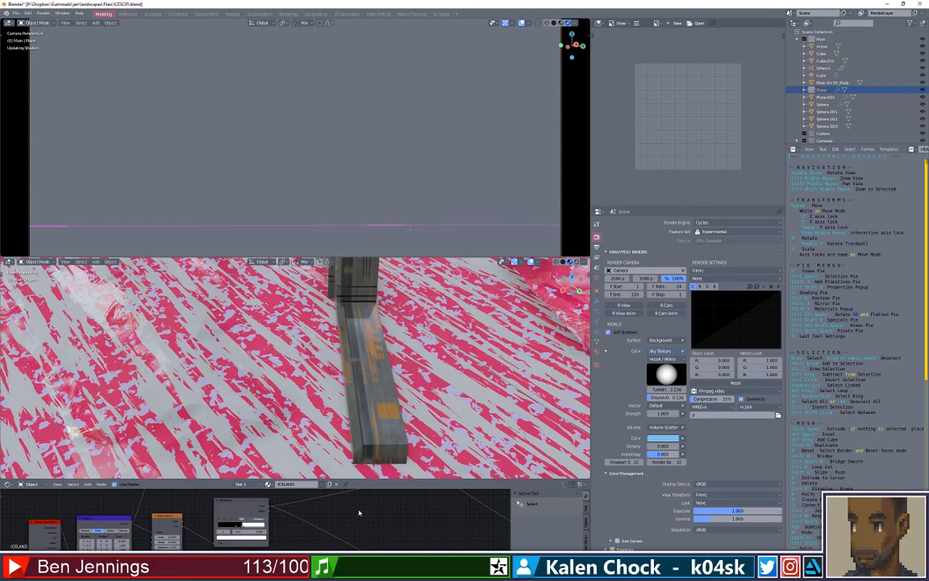
# Undo the recent test changes to the ICELAND material's nodes and delete its Emission preview node.
pyautogui.hotkey('ctrl', 'z')
pyautogui.hotkey('ctrl', 'z')
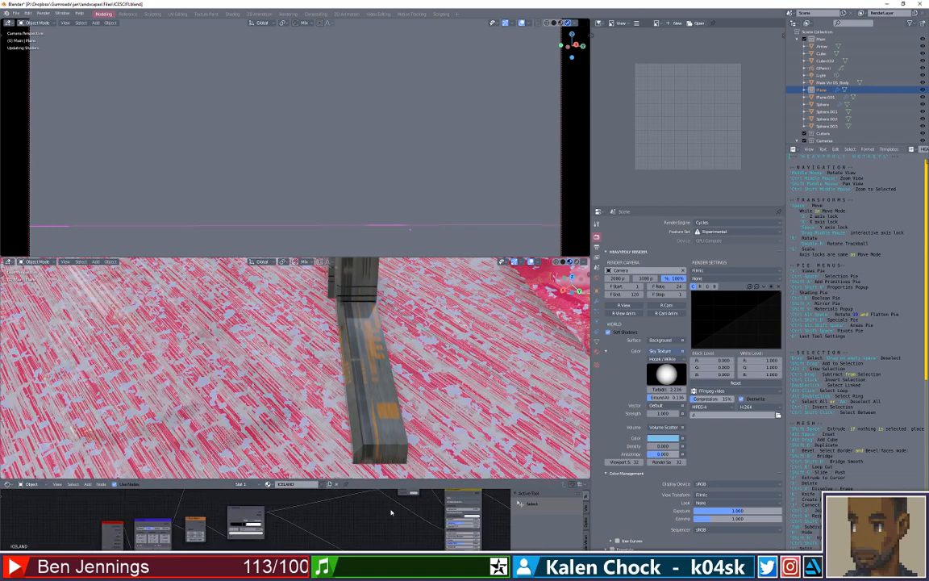
pyautogui.scroll(-2, 391, 512)
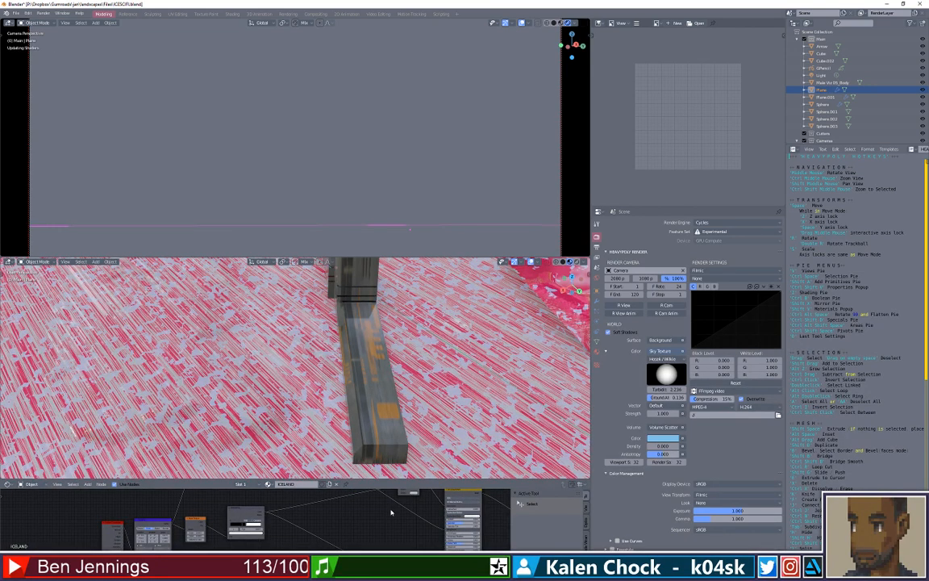
pyautogui.hotkey('ctrl', 'z')
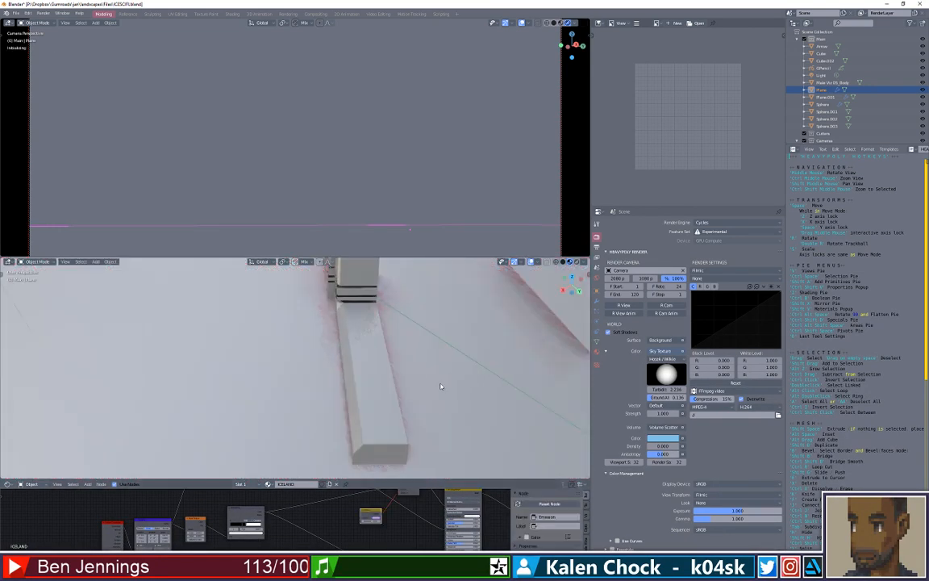
pyautogui.scroll(-4, 430, 393)
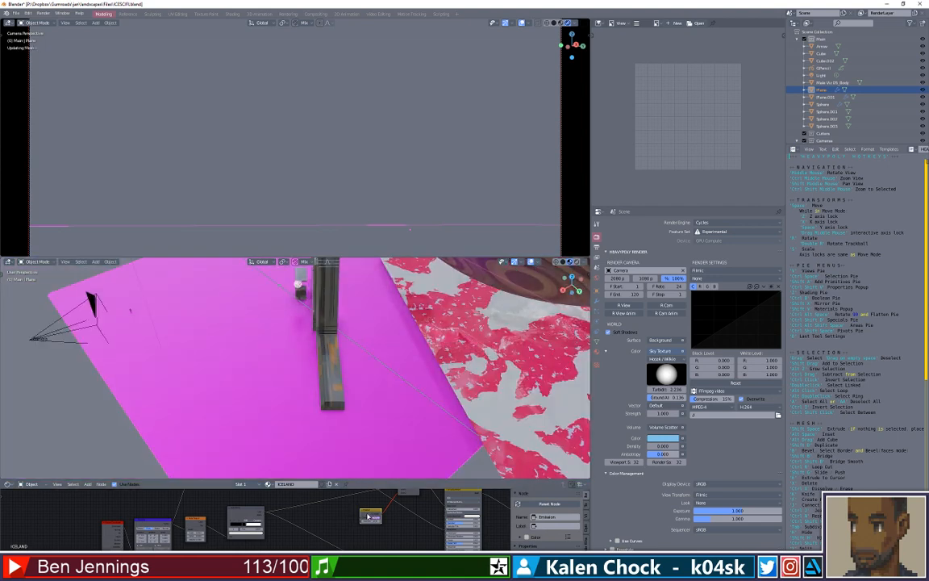
pyautogui.press('x')
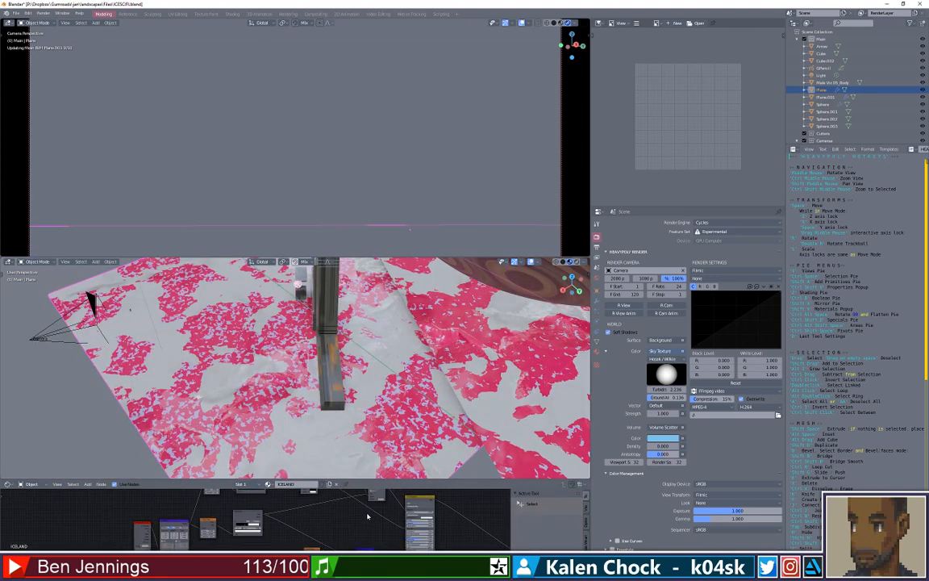
# Select the large pyramid building in the camera view and switch to the landscape painting in Photoshop.
pyautogui.click(388, 117)
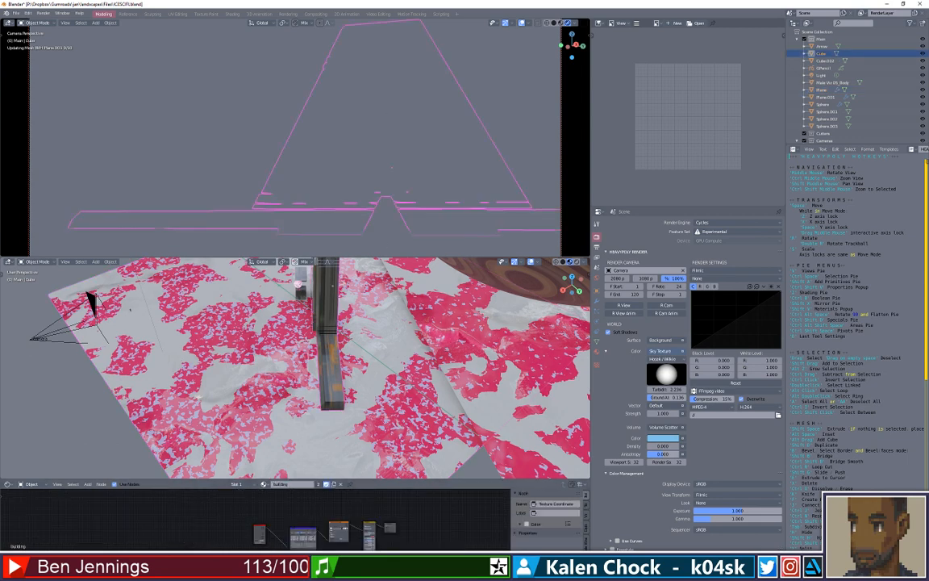
pyautogui.hotkey('alt', 'Tab')
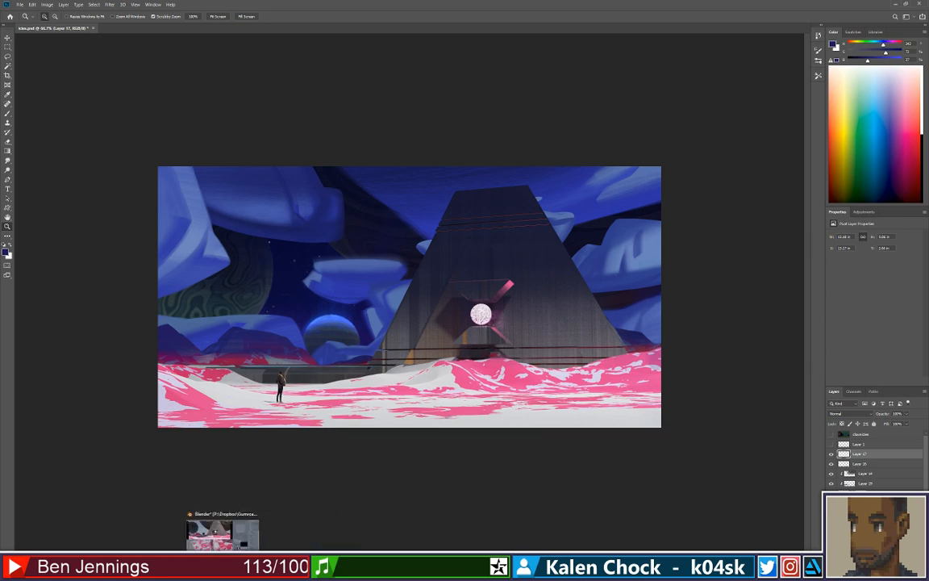
# Switch to Blender and compare the scene under the Workbench and Eevee render engines, ending back on Cycles.
pyautogui.click(223, 565)
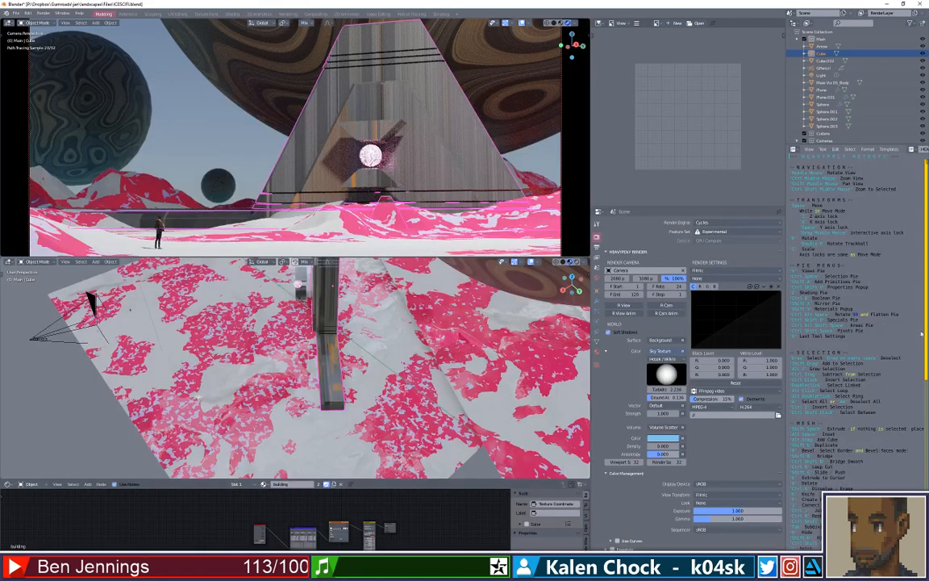
pyautogui.click(738, 222)
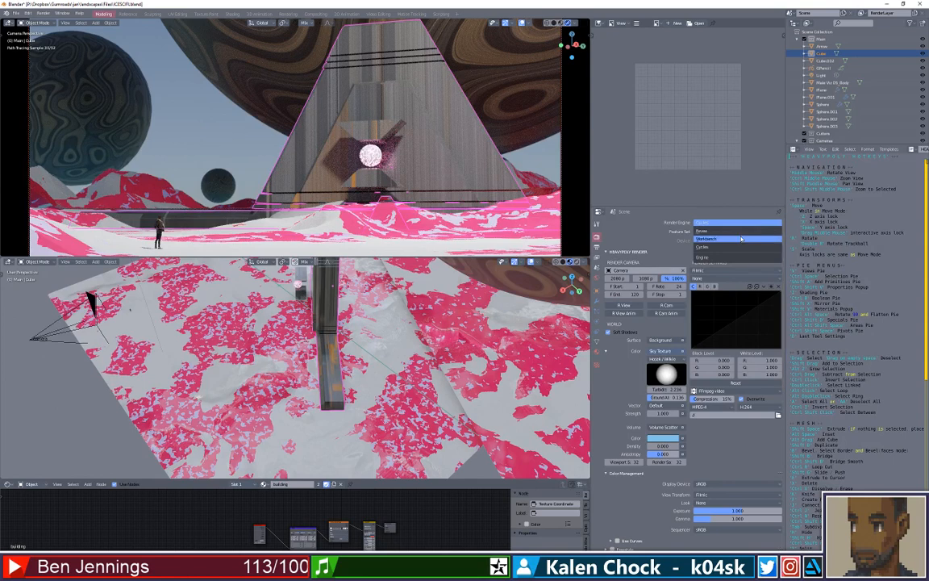
pyautogui.click(724, 239)
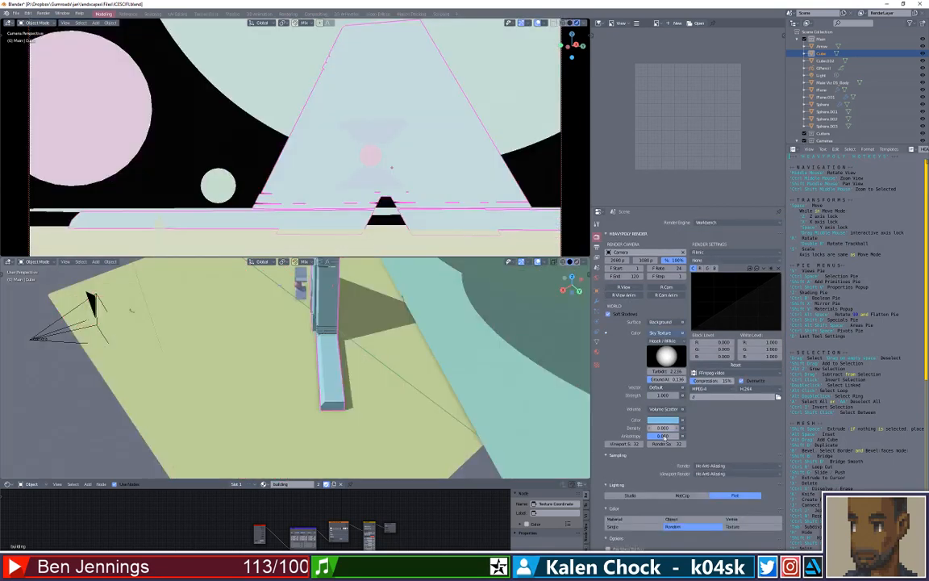
pyautogui.scroll(-2, 686, 338)
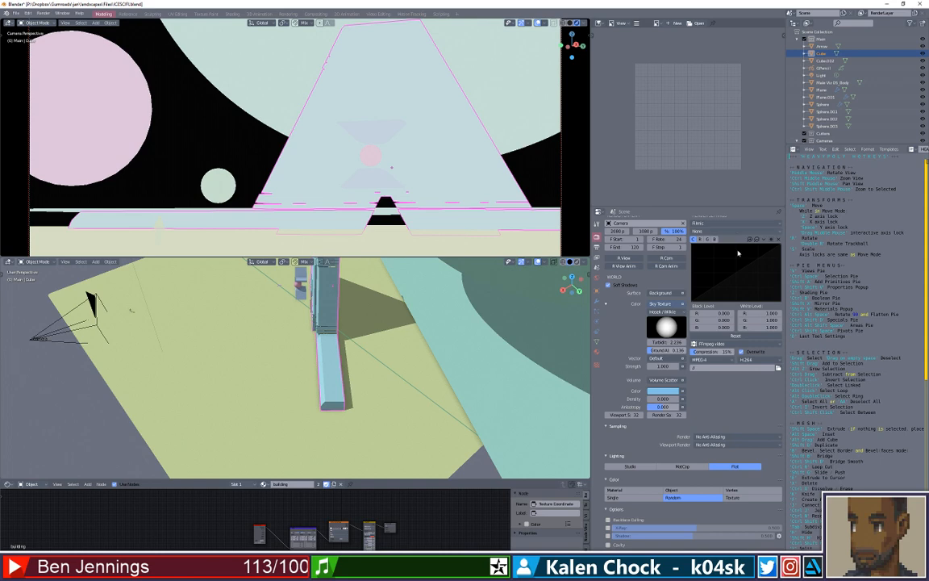
pyautogui.scroll(1, 738, 253)
pyautogui.click(738, 223)
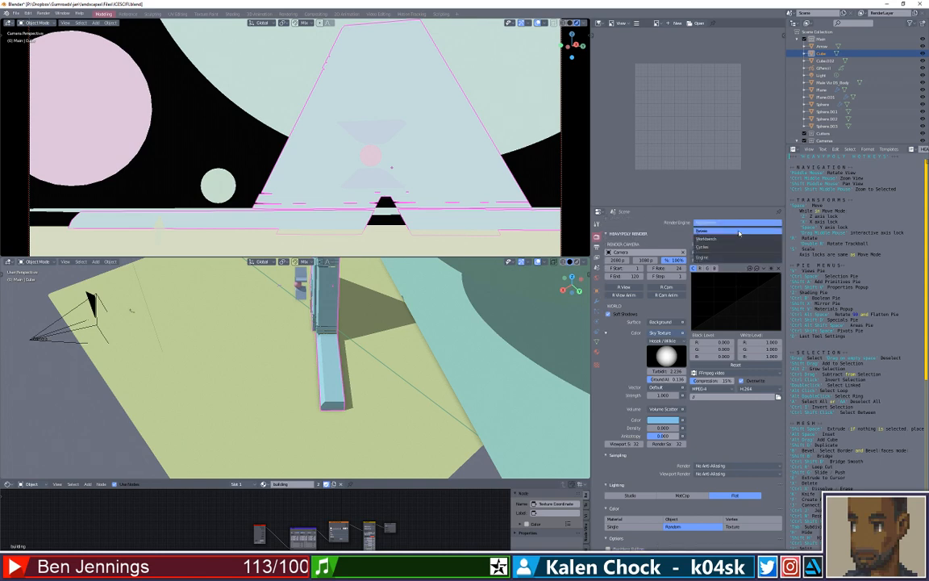
pyautogui.click(740, 234)
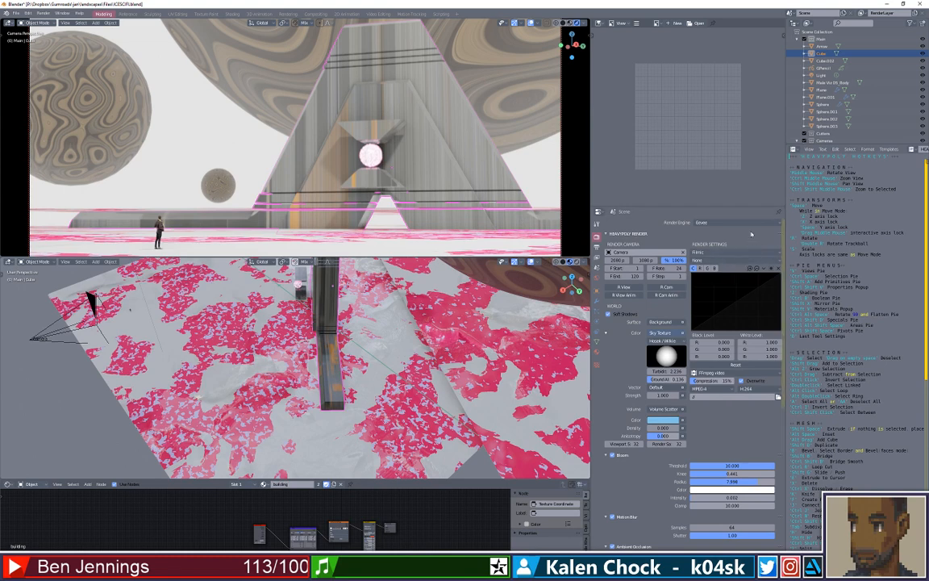
pyautogui.click(752, 223)
pyautogui.click(742, 246)
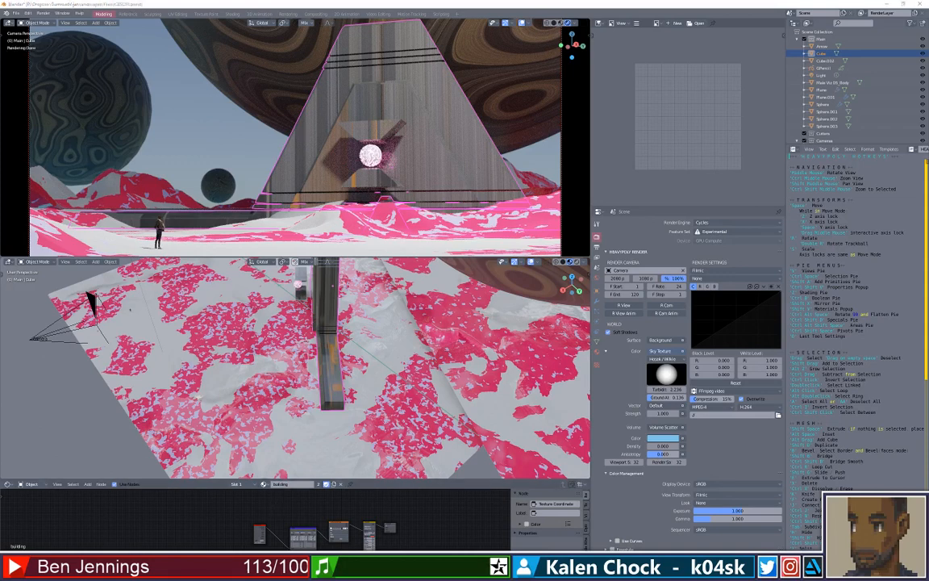
# Switch back to Photoshop, show the red sketch lines on Layer 1 and hide Layer 17.
pyautogui.hotkey('alt', 'Tab')
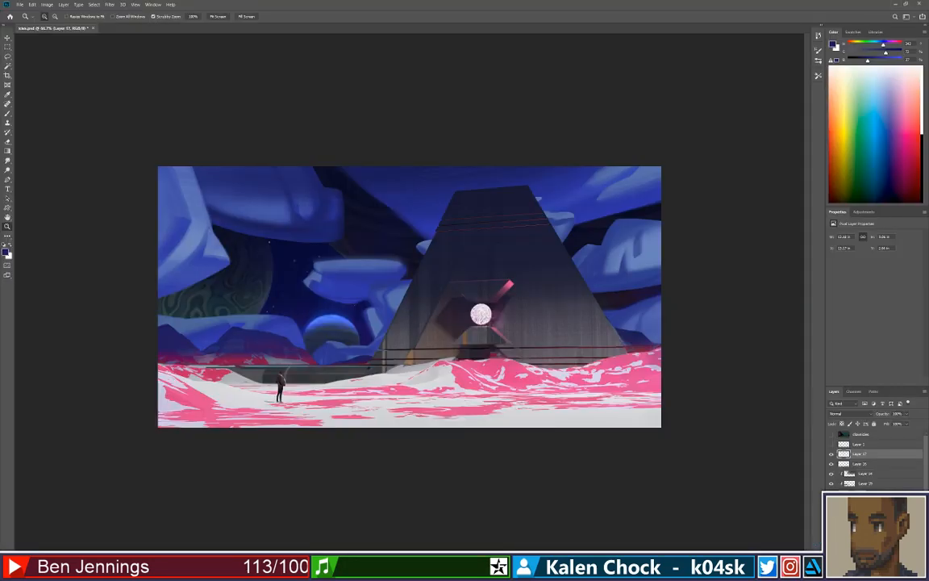
pyautogui.keyDown('alt'); pyautogui.click(373, 339); pyautogui.keyUp('alt')
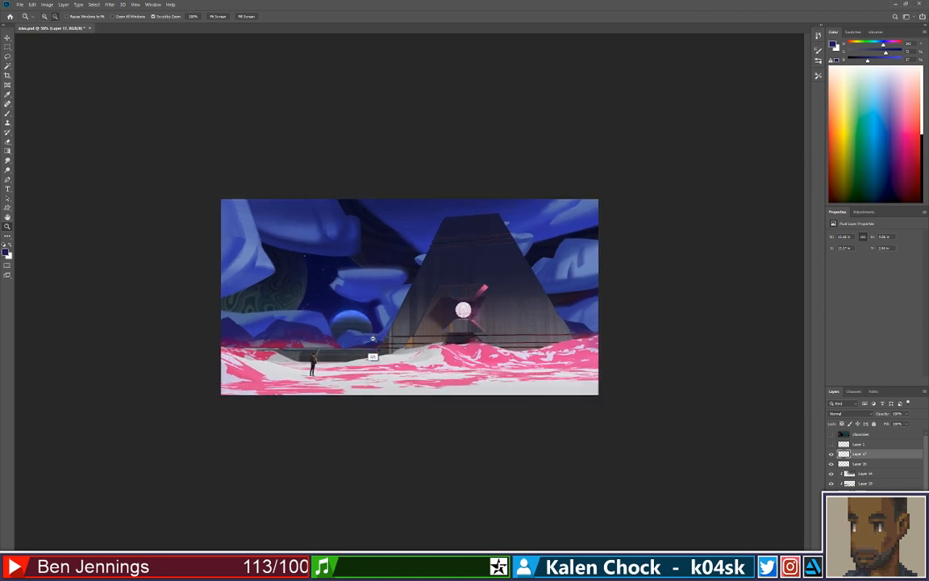
pyautogui.keyDown('alt'); pyautogui.click(337, 318); pyautogui.keyUp('alt')
pyautogui.click(338, 318)
pyautogui.click(833, 444)
pyautogui.click(832, 454)
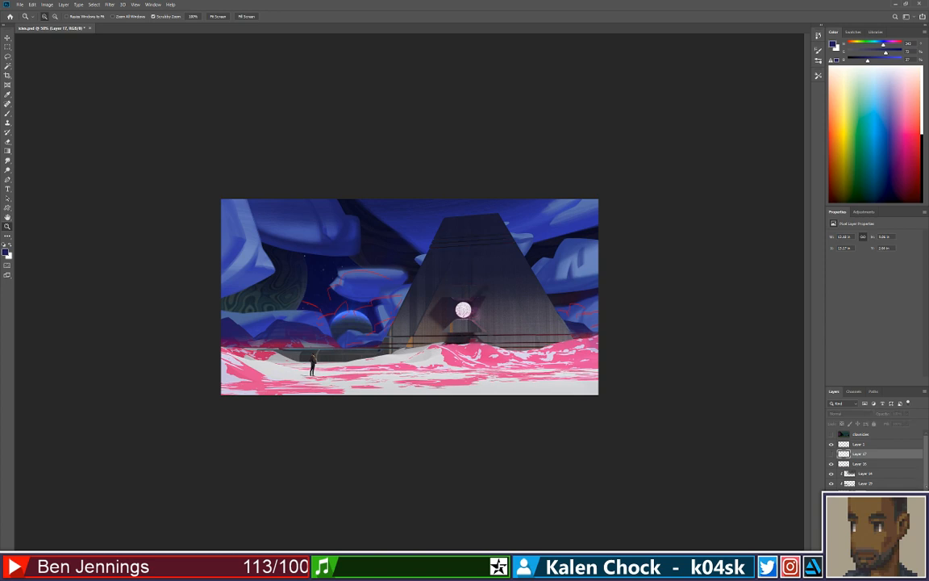
# Show the green glow layer behind the floating rocks, compare it on and off, and hide the red sketch on Layer 1.
pyautogui.scroll(-10, 845, 454)
pyautogui.click(832, 445)
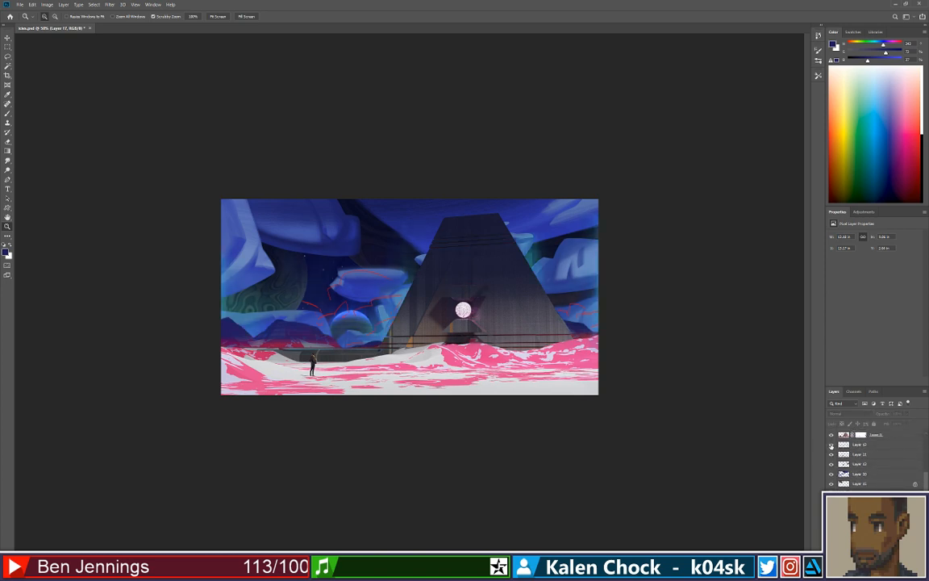
pyautogui.click(832, 446)
pyautogui.click(832, 446)
pyautogui.click(832, 445)
pyautogui.click(832, 446)
pyautogui.scroll(5, 875, 459)
pyautogui.click(832, 445)
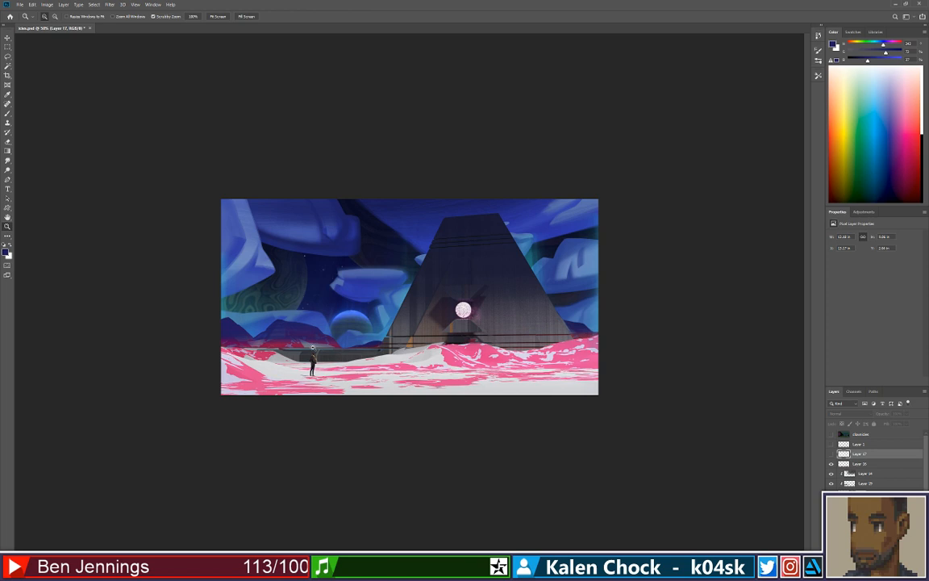
# Select the layer at the distant mountains, choose a sampled brush preset and sample a very dark blue from the sky.
pyautogui.press('v')
pyautogui.keyDown('ctrl'); pyautogui.click(294, 335); pyautogui.keyUp('ctrl')
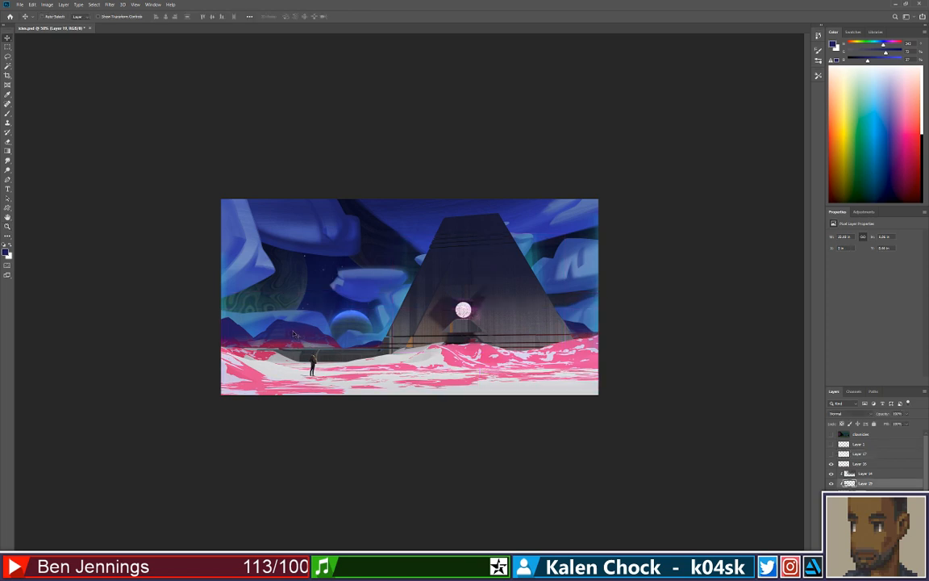
pyautogui.press('b')
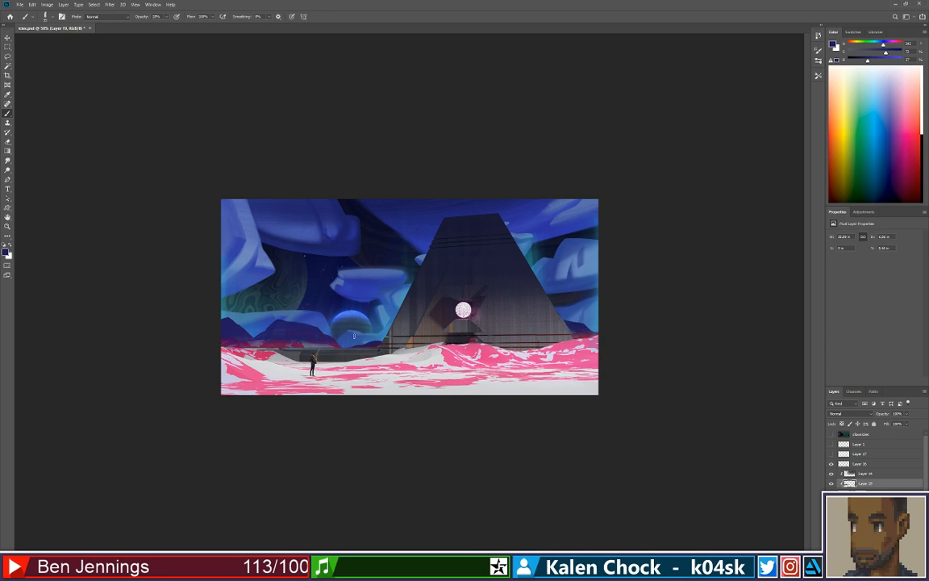
pyautogui.rightClick(368, 303)
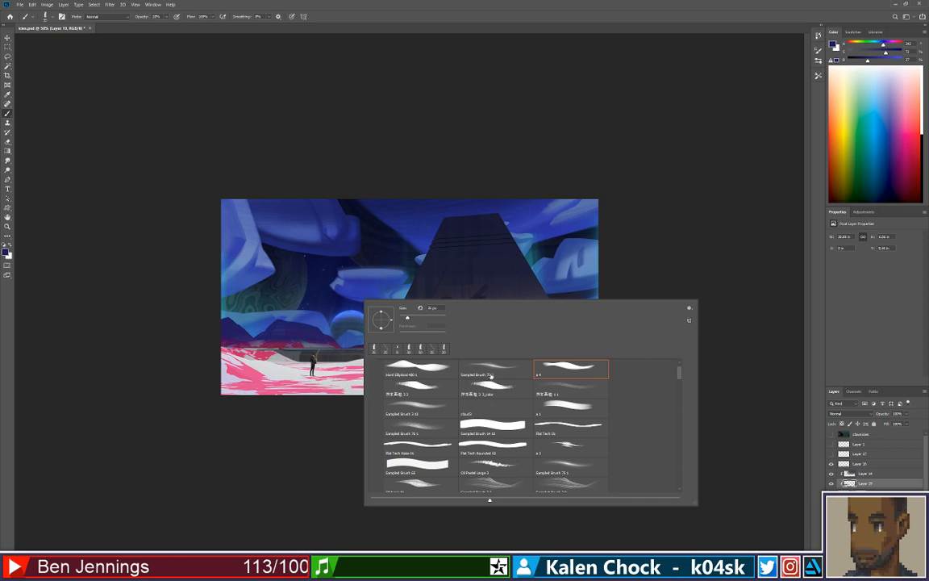
pyautogui.click(492, 376)
pyautogui.keyDown('alt'); pyautogui.click(374, 241); pyautogui.keyUp('alt')
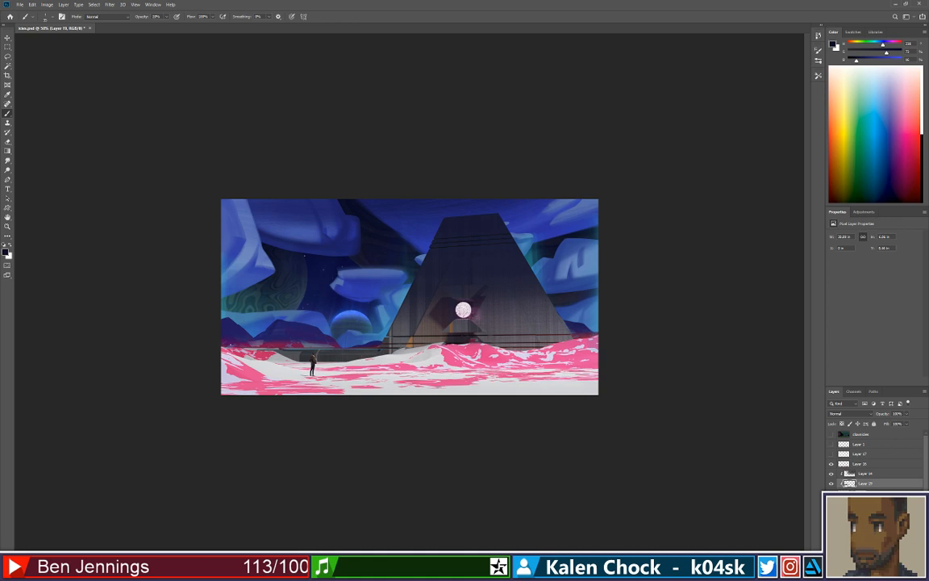
# Set up the Eraser with the "a 4" brush preset at 100% opacity.
pyautogui.press('e')
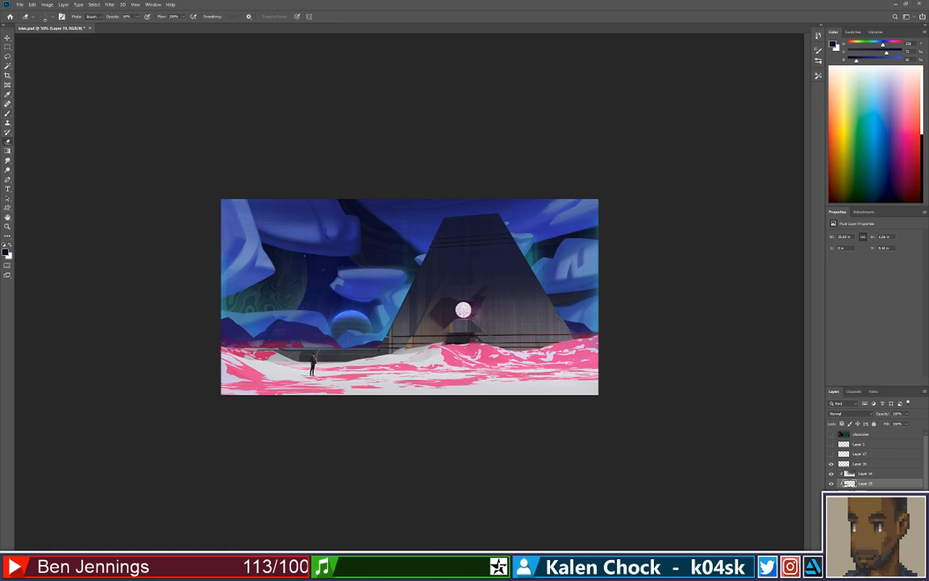
pyautogui.rightClick(244, 355)
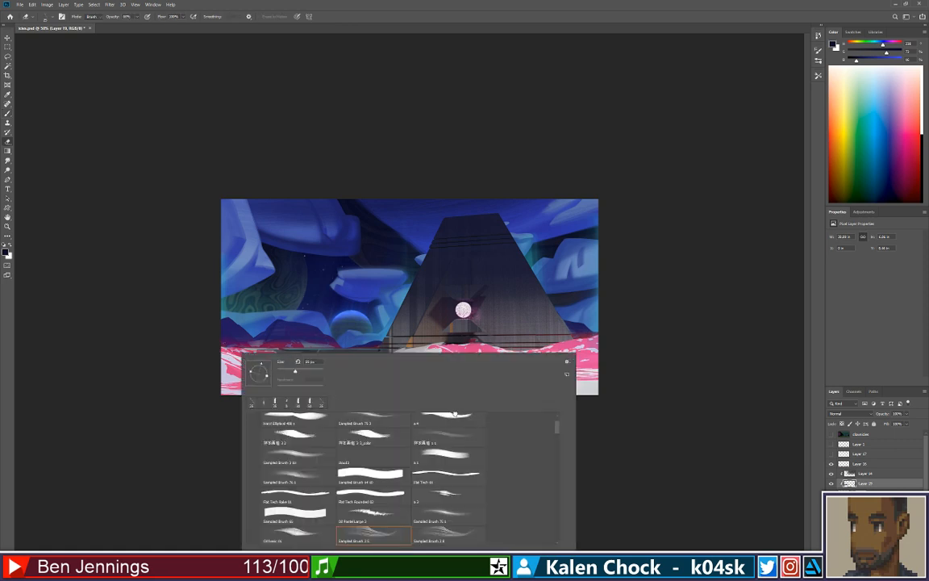
pyautogui.click(454, 417)
pyautogui.click(224, 372)
pyautogui.press('0')
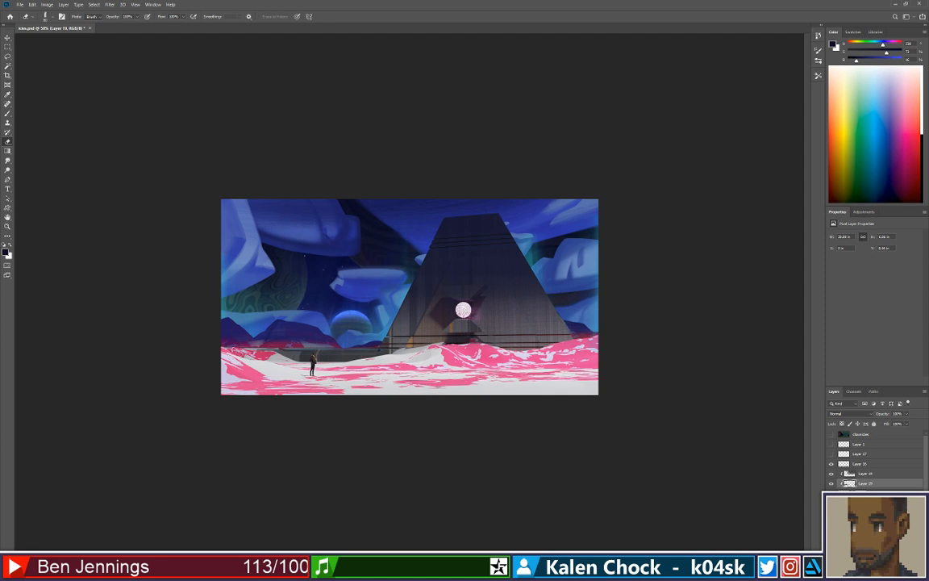
# Return to the Brush tool and sample a light blue as the painting color.
pyautogui.press('b')
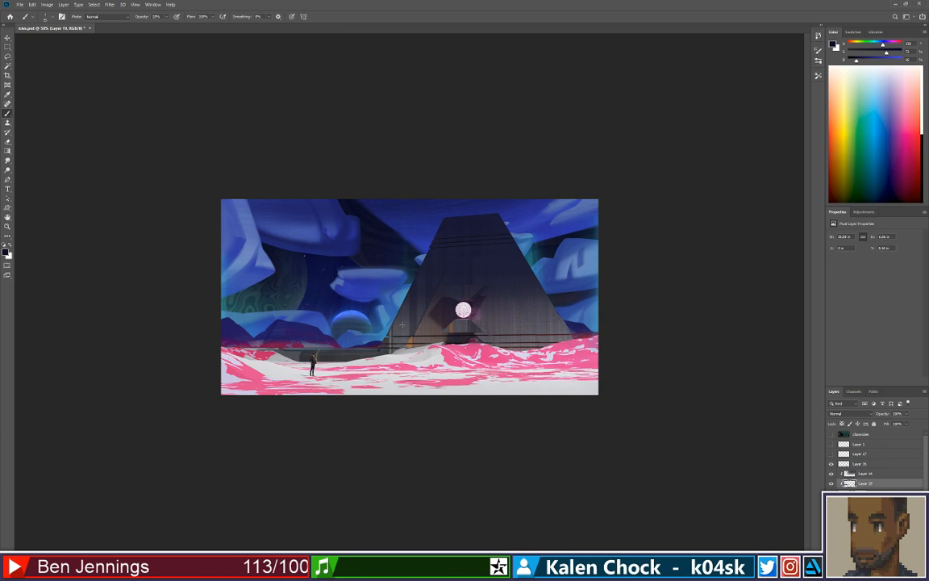
pyautogui.press('z')
pyautogui.moveTo(370, 355); pyautogui.dragTo(364, 355)
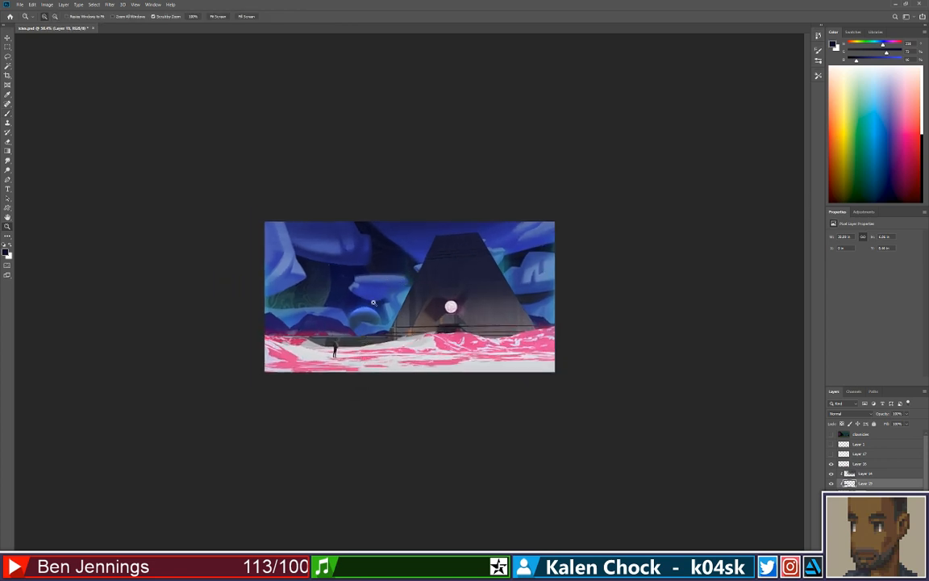
pyautogui.press('b')
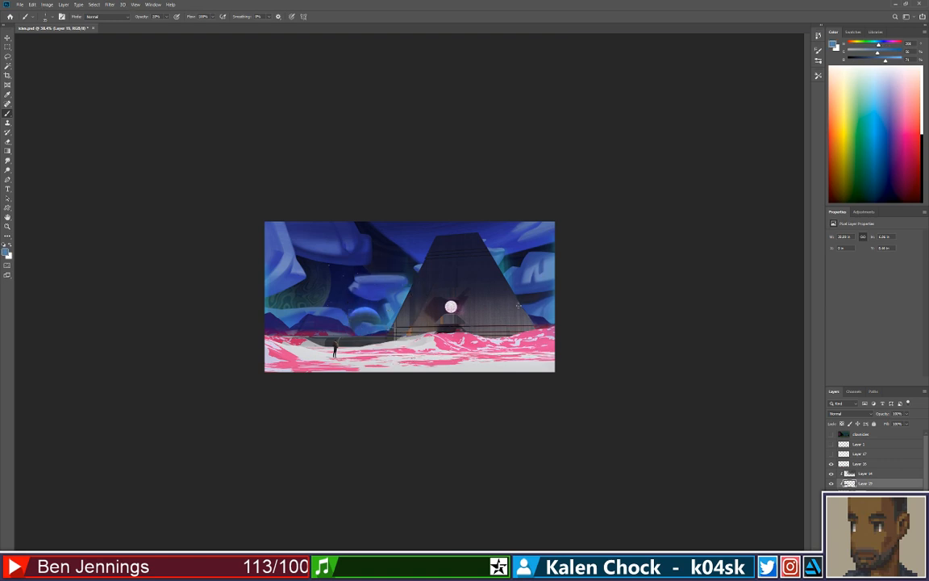
pyautogui.press('z')
pyautogui.hotkey('ctrl', '=')
pyautogui.hotkey('ctrl', '=')
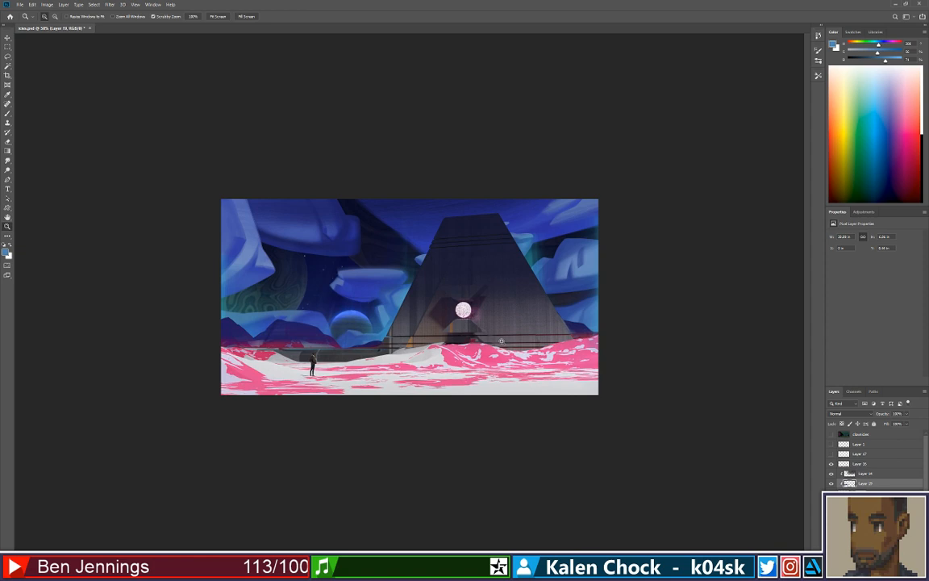
# Hide the layer of pink streaks across the foreground snow and erase the small grey spot from the layer beneath it.
pyautogui.click(876, 464)
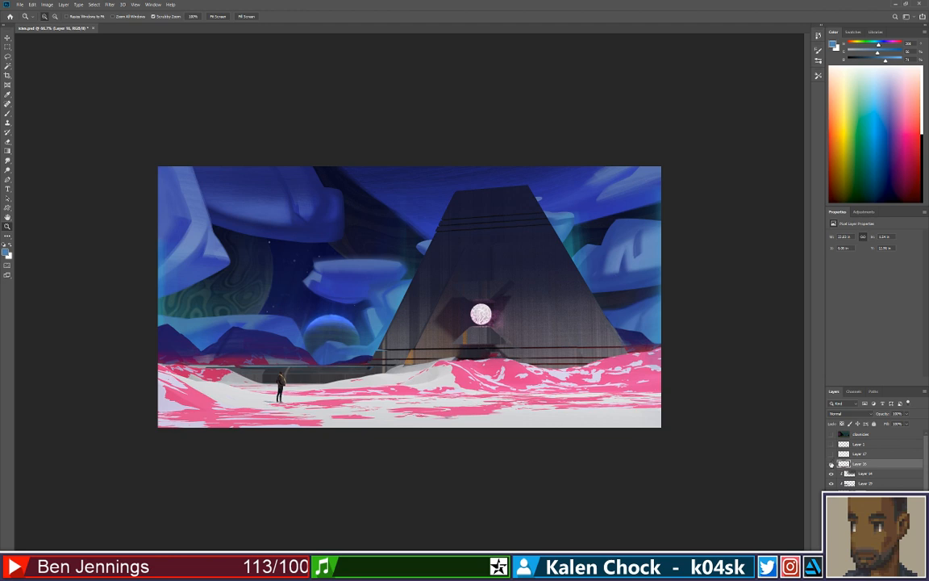
pyautogui.press('v')
pyautogui.moveTo(498, 456); pyautogui.dragTo(459, 413)
pyautogui.click(832, 465)
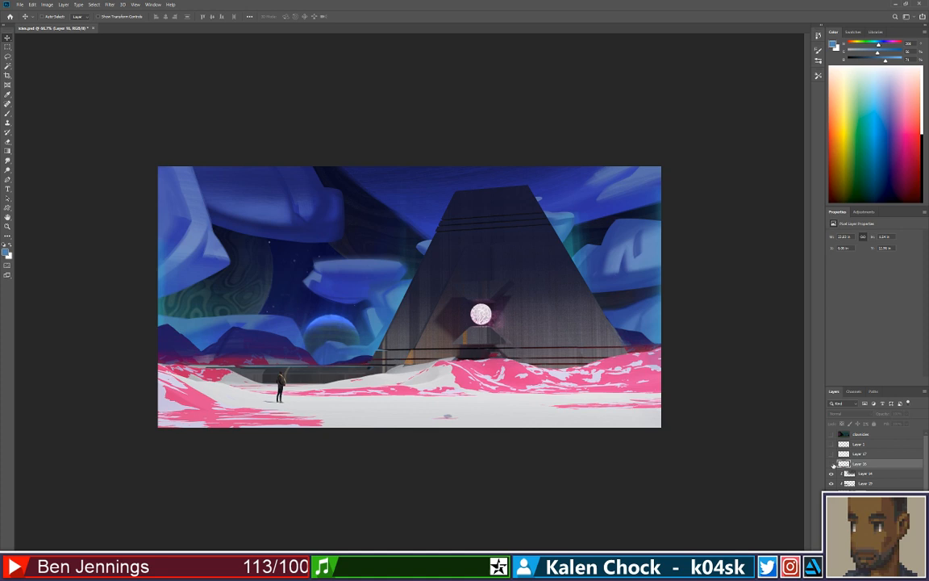
pyautogui.click(833, 465)
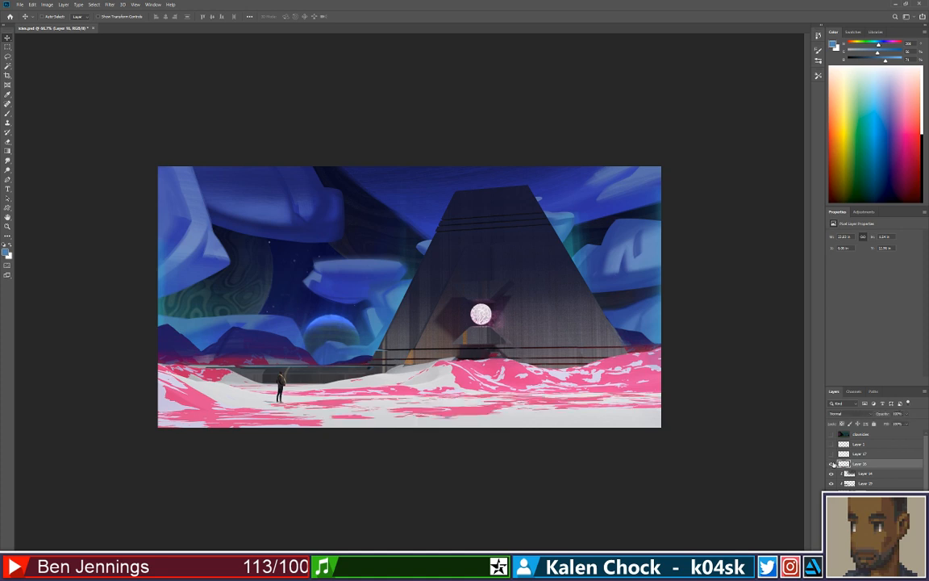
pyautogui.click(833, 464)
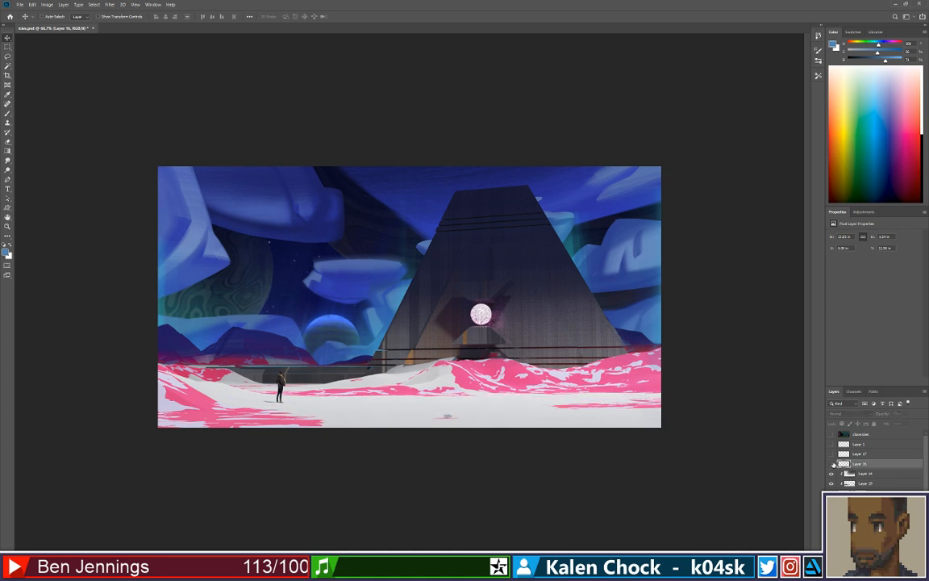
pyautogui.click(833, 465)
pyautogui.click(834, 465)
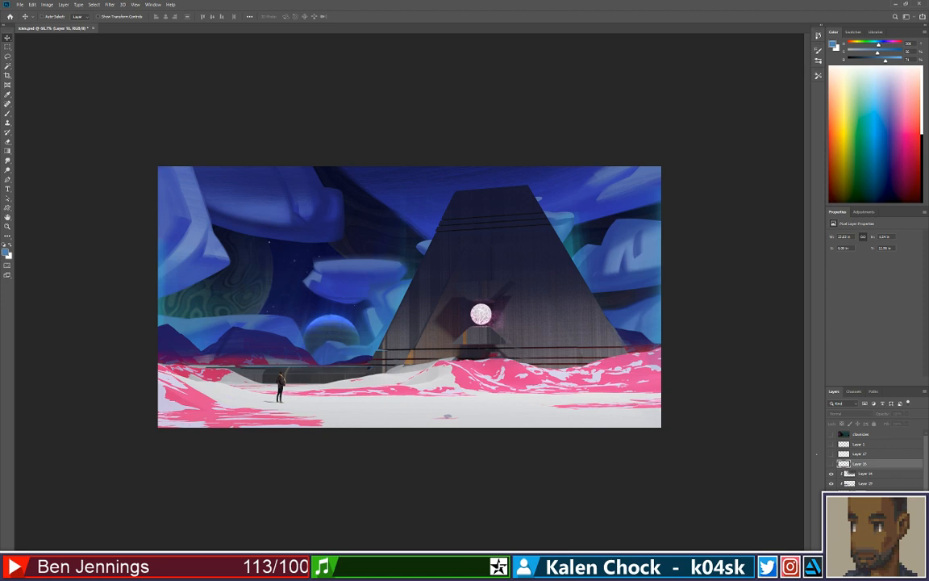
pyautogui.keyDown('ctrl'); pyautogui.click(448, 418); pyautogui.keyUp('ctrl')
pyautogui.press('e')
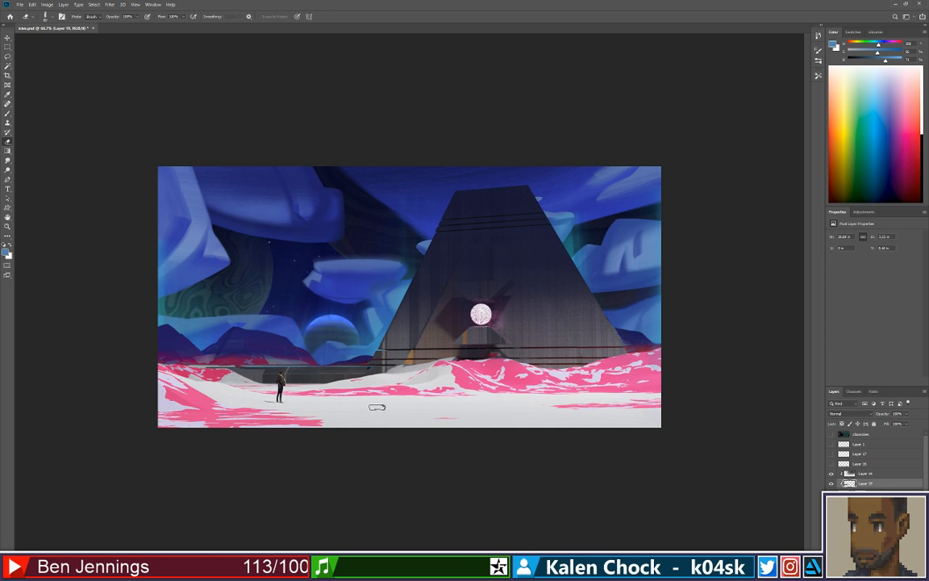
# Add a new layer above the hidden streaks and draw light blue custom-shape patches across the foreground snow.
pyautogui.click(871, 463)
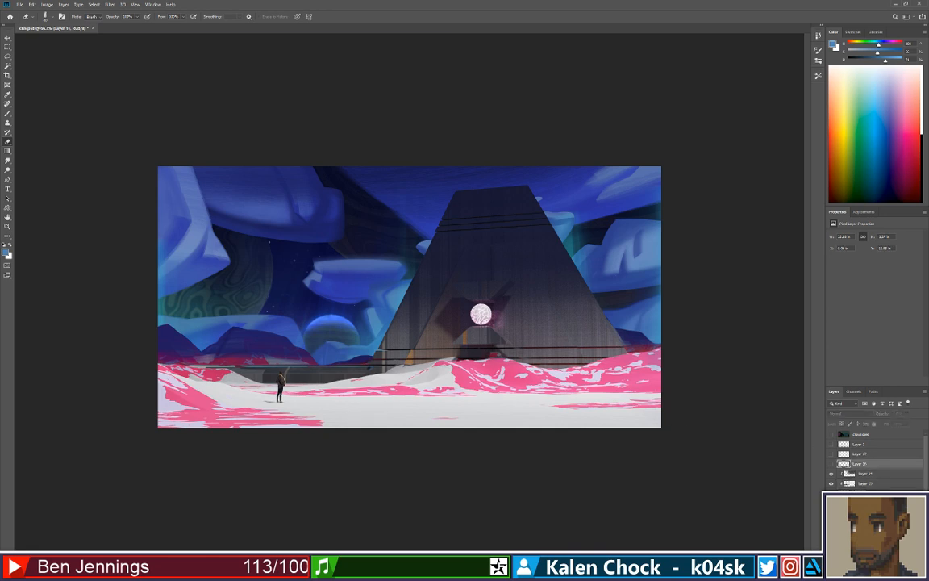
pyautogui.hotkey('ctrl', 'shift', 'alt', 'n')
pyautogui.press('b')
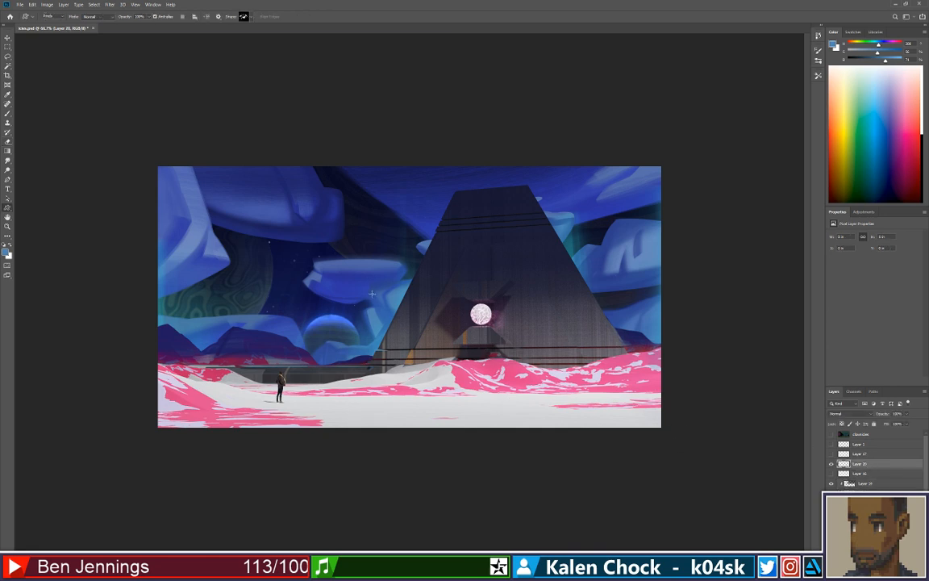
pyautogui.keyDown('alt'); pyautogui.click(396, 294); pyautogui.keyUp('alt')
pyautogui.moveTo(525, 404)
pyautogui.mouseDown()
pyautogui.moveTo(298, 402)
pyautogui.moveTo(403, 408)
pyautogui.mouseUp()
pyautogui.moveTo(337, 412); pyautogui.dragTo(407, 412)
pyautogui.moveTo(309, 403); pyautogui.dragTo(482, 399)
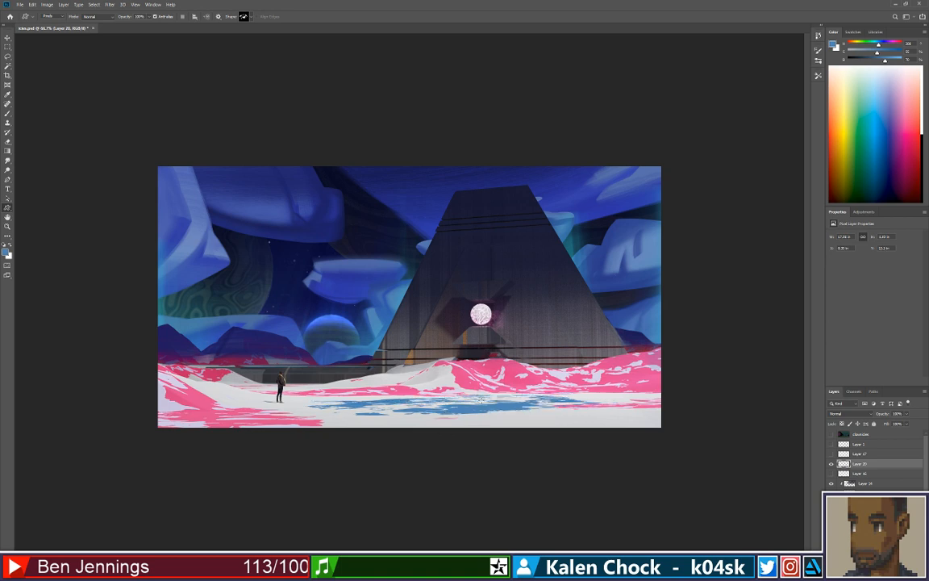
pyautogui.moveTo(590, 396); pyautogui.dragTo(433, 419)
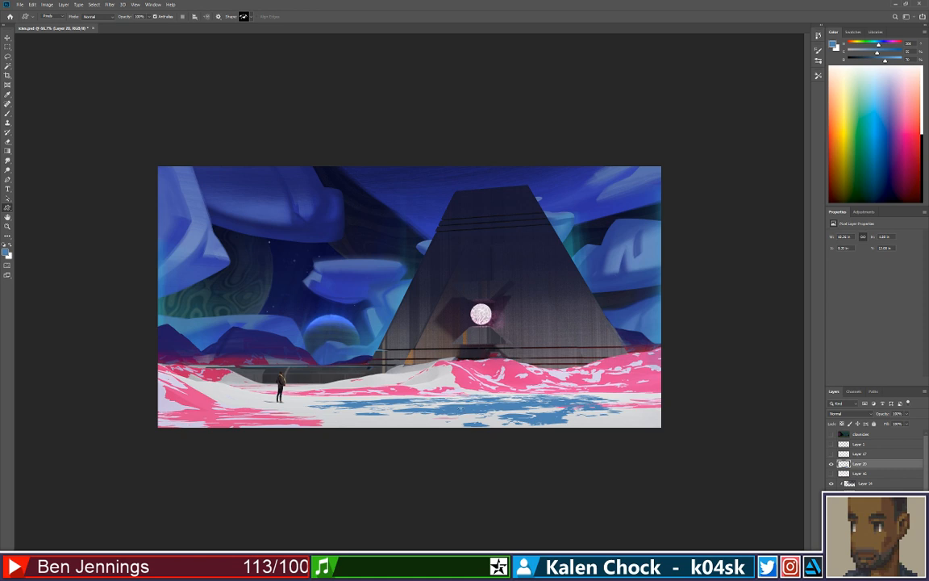
# Choose a different custom shape and draw more blue patches across the foreground snow, filling gaps between the existing ones.
pyautogui.rightClick(461, 294)
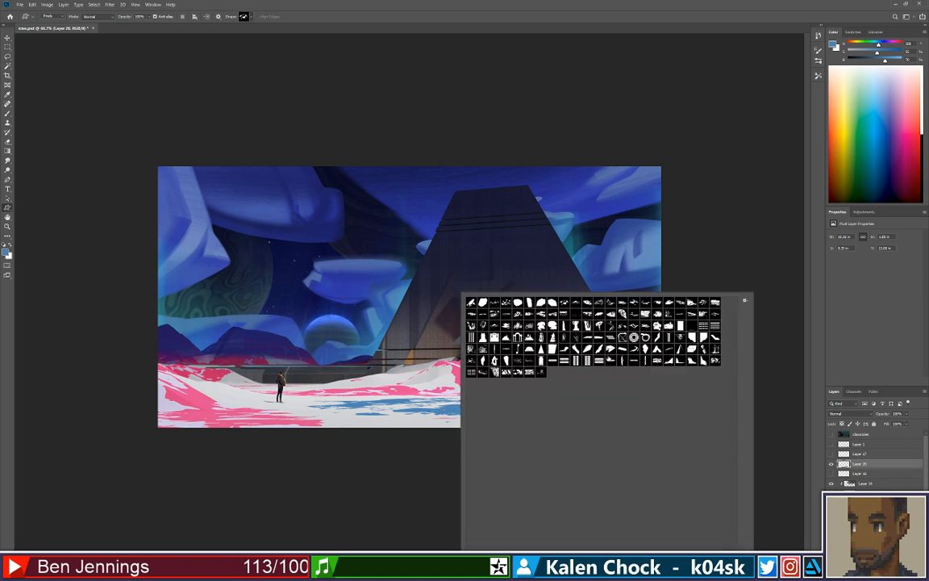
pyautogui.click(588, 304)
pyautogui.moveTo(333, 417); pyautogui.dragTo(542, 397)
pyautogui.moveTo(339, 392); pyautogui.dragTo(515, 420)
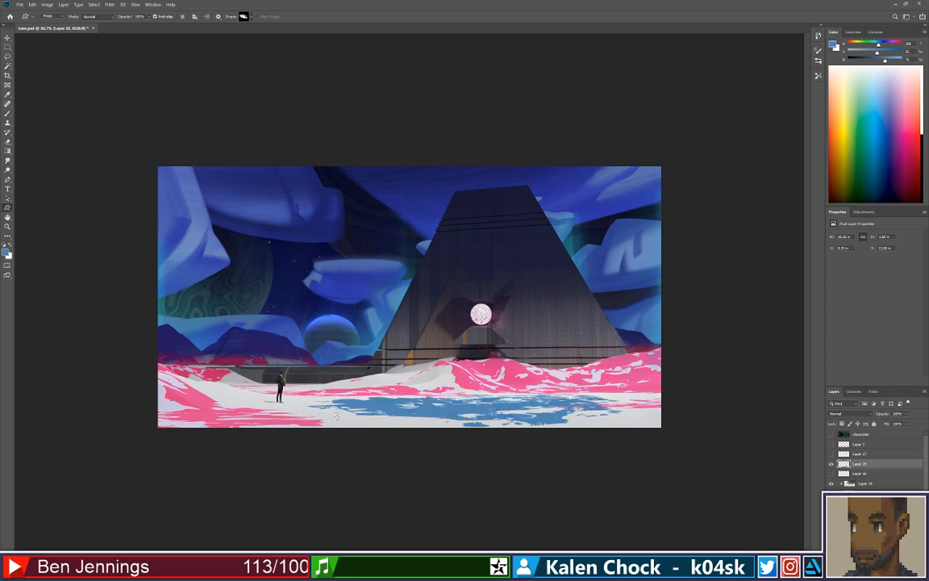
# Choose another custom shape, draw more blue patches across the central foreground snow, and erase the excess patches near the canvas's right edge.
pyautogui.rightClick(349, 294)
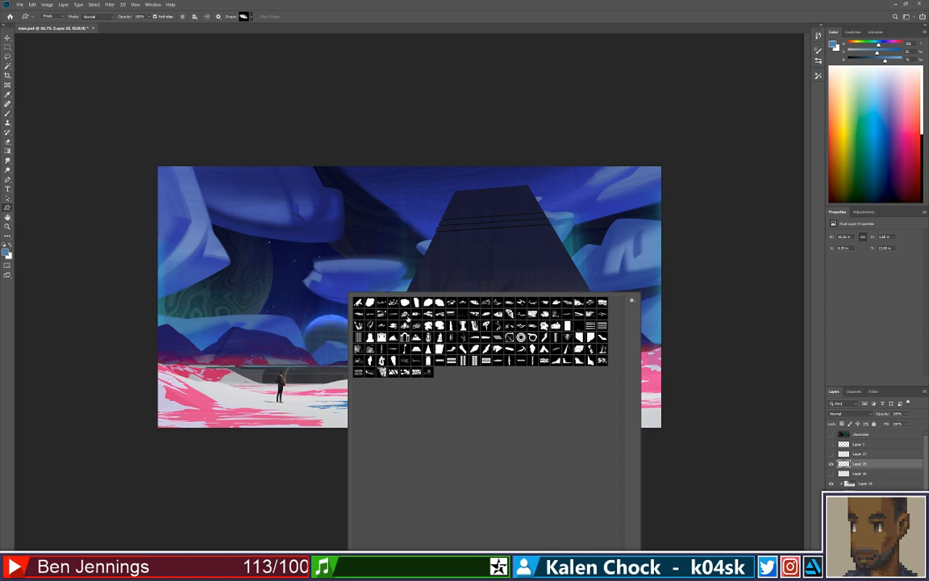
pyautogui.click(408, 318)
pyautogui.moveTo(305, 401); pyautogui.dragTo(462, 412)
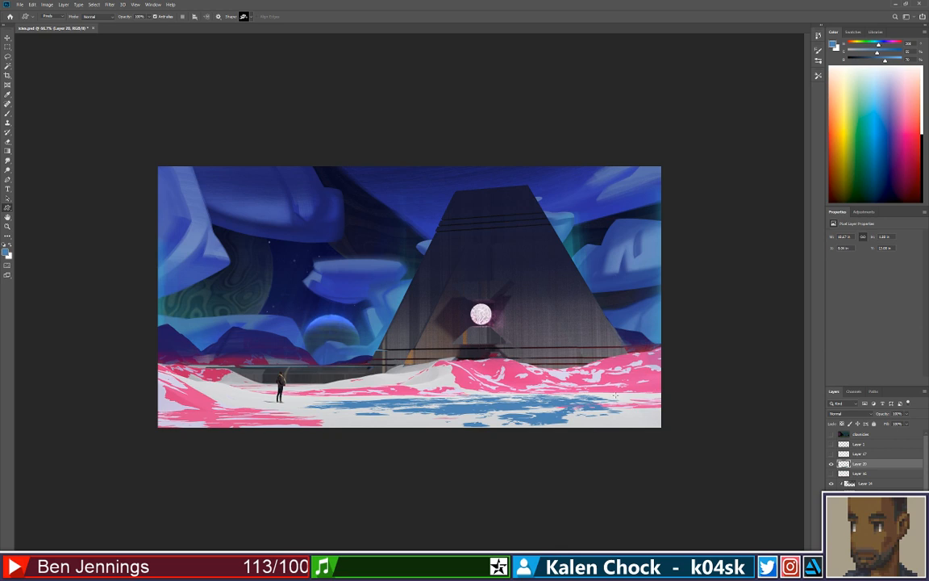
pyautogui.moveTo(619, 396); pyautogui.dragTo(323, 426)
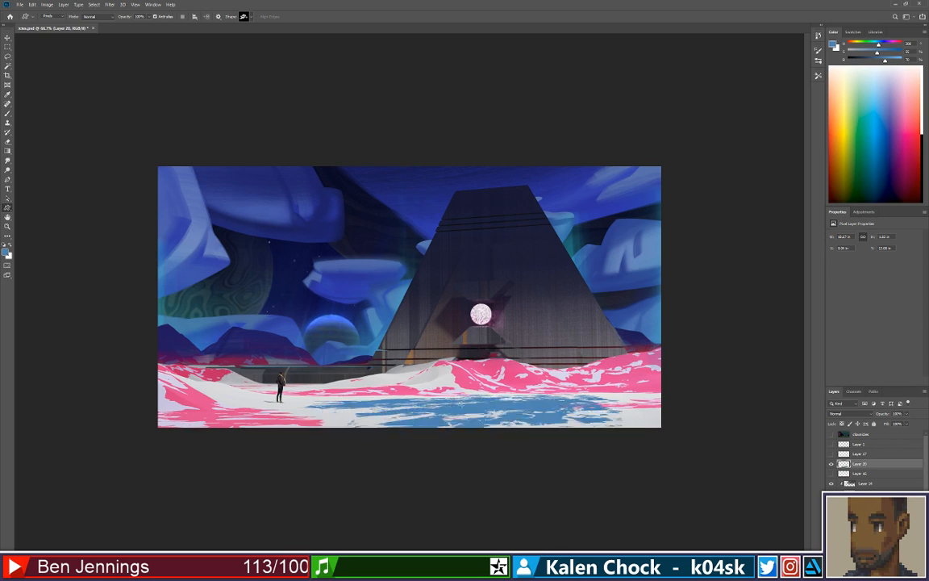
pyautogui.moveTo(514, 396); pyautogui.dragTo(239, 415)
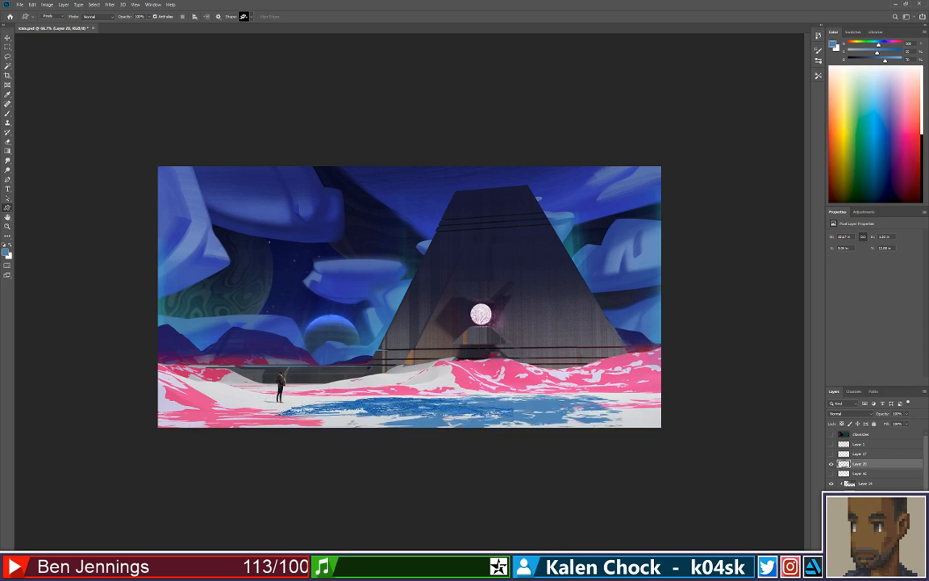
pyautogui.moveTo(304, 402); pyautogui.dragTo(474, 393)
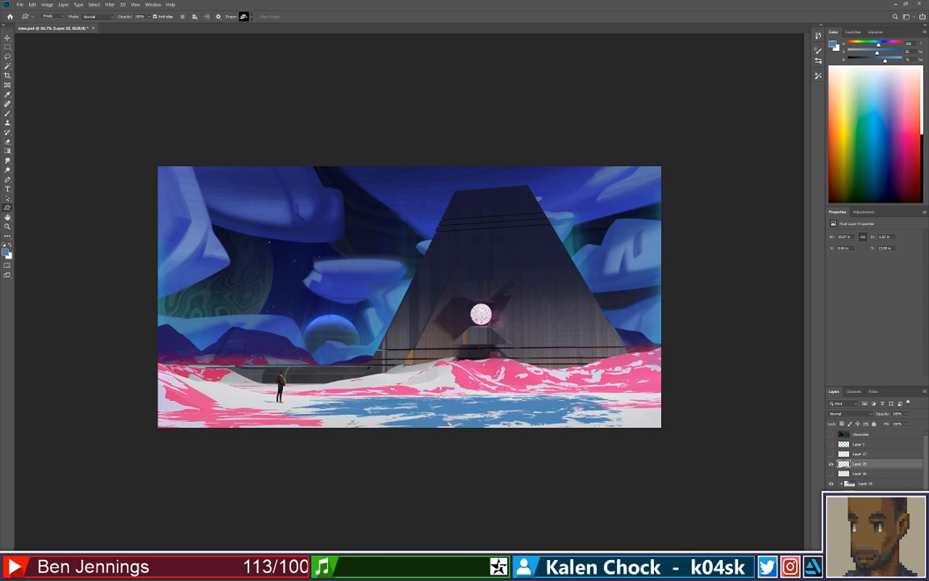
pyautogui.moveTo(577, 398); pyautogui.dragTo(642, 397)
pyautogui.press('e')
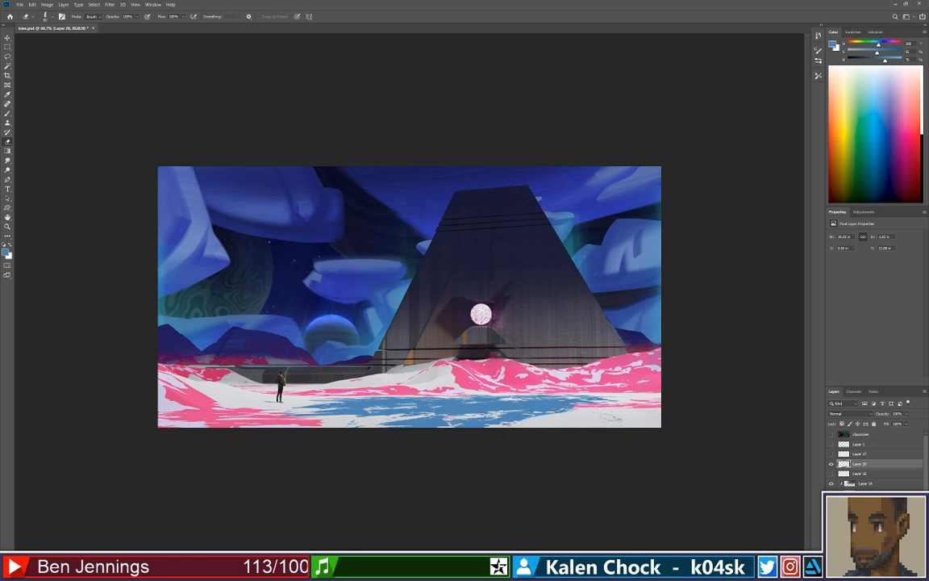
# Choose the Hard Elliptical brush and paint over the gaps between the blue patches at 100% opacity to form one solid pool.
pyautogui.press('b')
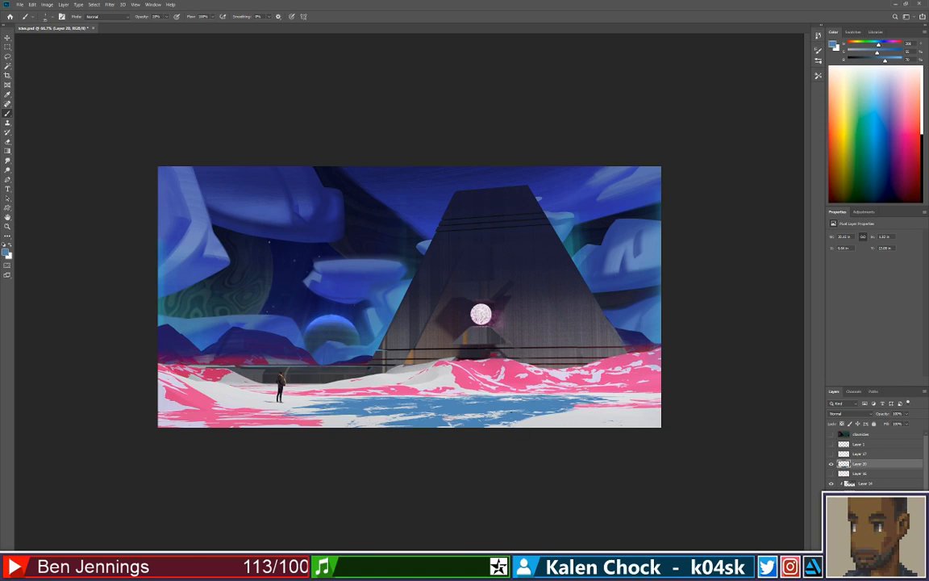
pyautogui.rightClick(515, 361)
pyautogui.click(550, 429)
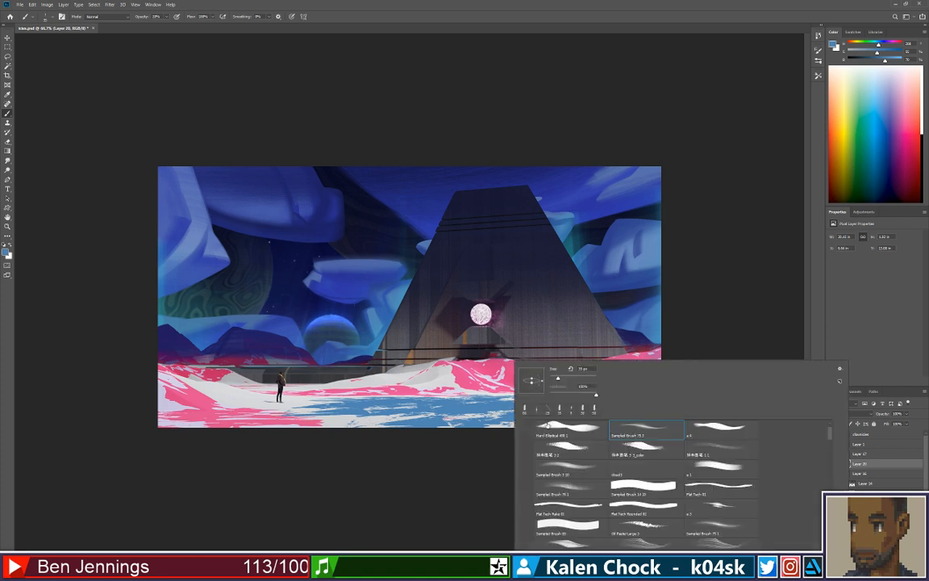
pyautogui.click(496, 405)
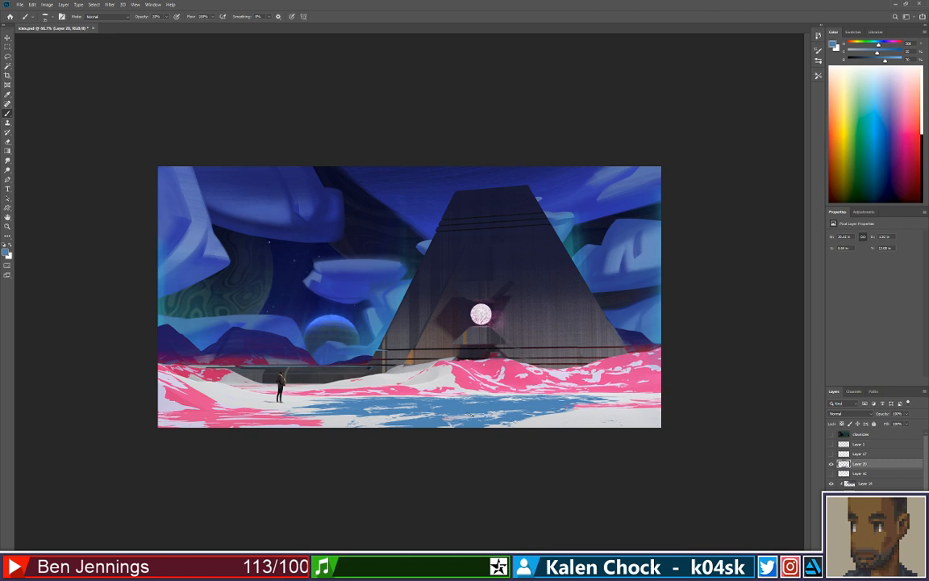
pyautogui.moveTo(482, 413)
pyautogui.mouseDown()
pyautogui.moveTo(445, 414)
pyautogui.moveTo(442, 427)
pyautogui.moveTo(603, 414)
pyautogui.moveTo(558, 412)
pyautogui.moveTo(522, 416)
pyautogui.moveTo(655, 422)
pyautogui.moveTo(520, 420)
pyautogui.moveTo(593, 416)
pyautogui.mouseUp()
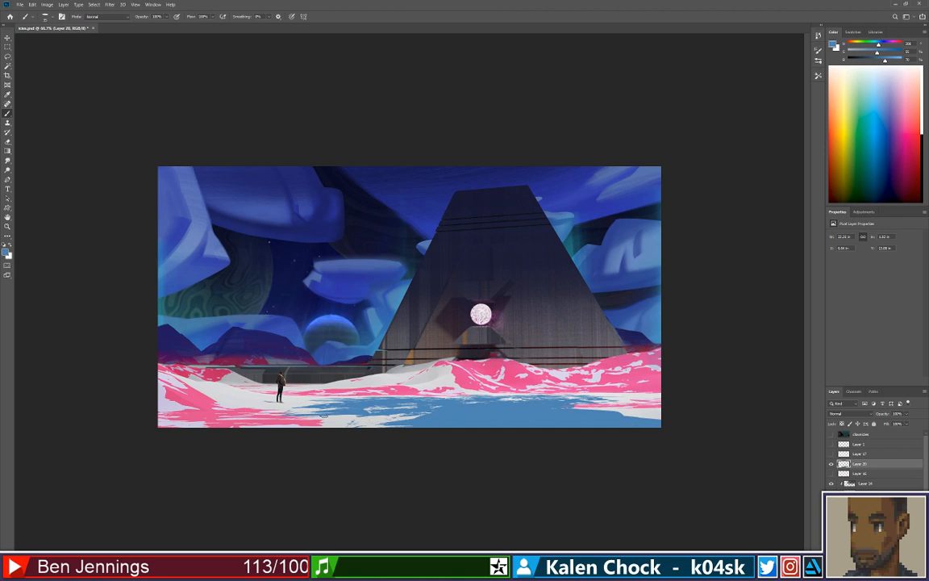
pyautogui.moveTo(310, 419)
pyautogui.mouseDown()
pyautogui.moveTo(339, 418)
pyautogui.moveTo(303, 431)
pyautogui.mouseUp()
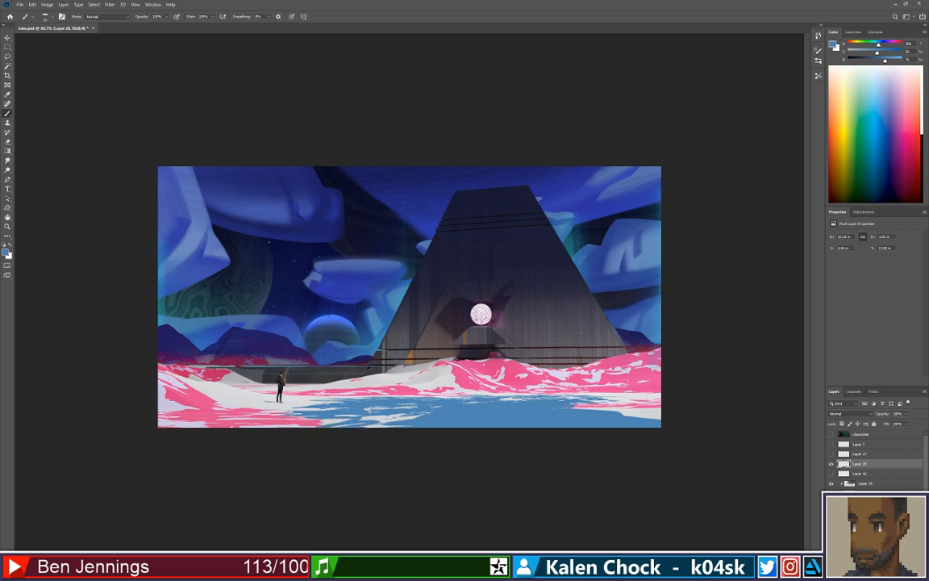
pyautogui.moveTo(362, 428)
pyautogui.mouseDown()
pyautogui.moveTo(382, 422)
pyautogui.moveTo(357, 422)
pyautogui.mouseUp()
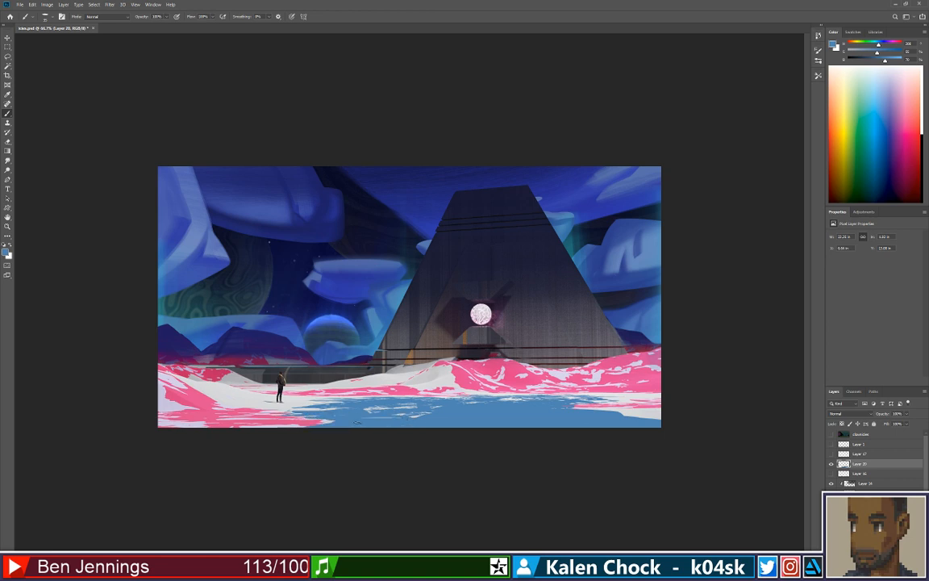
pyautogui.moveTo(417, 413); pyautogui.dragTo(432, 412)
pyautogui.moveTo(352, 418); pyautogui.dragTo(458, 408)
pyautogui.moveTo(536, 403); pyautogui.dragTo(417, 404)
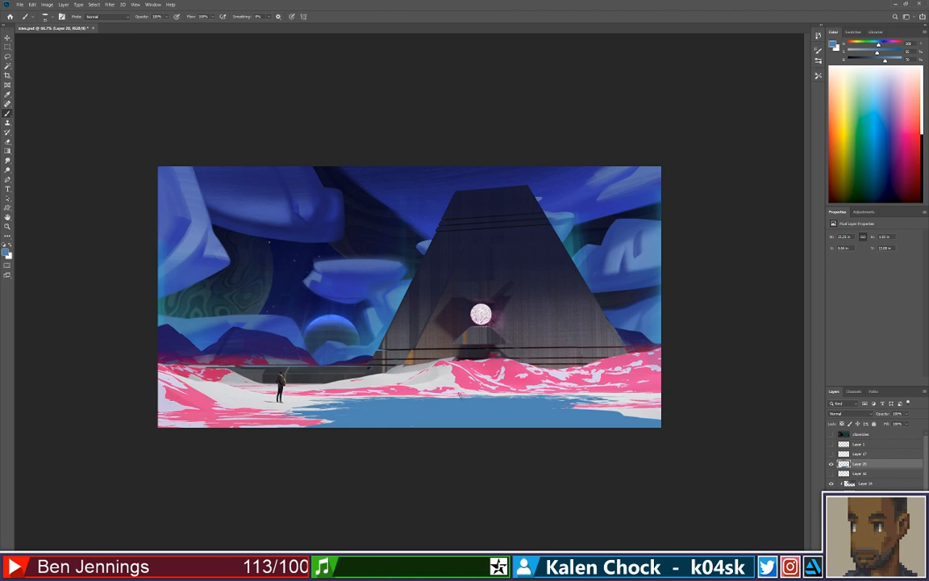
# Straighten the blue pool's far edge with the Eraser and paint solid blue out to the canvas's right and lower edges.
pyautogui.press('e')
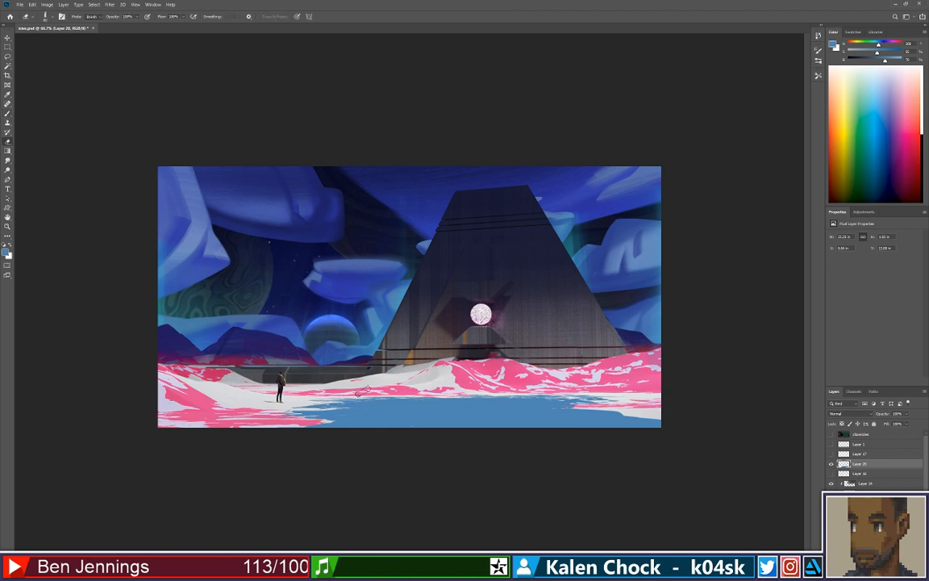
pyautogui.moveTo(364, 390); pyautogui.dragTo(569, 385)
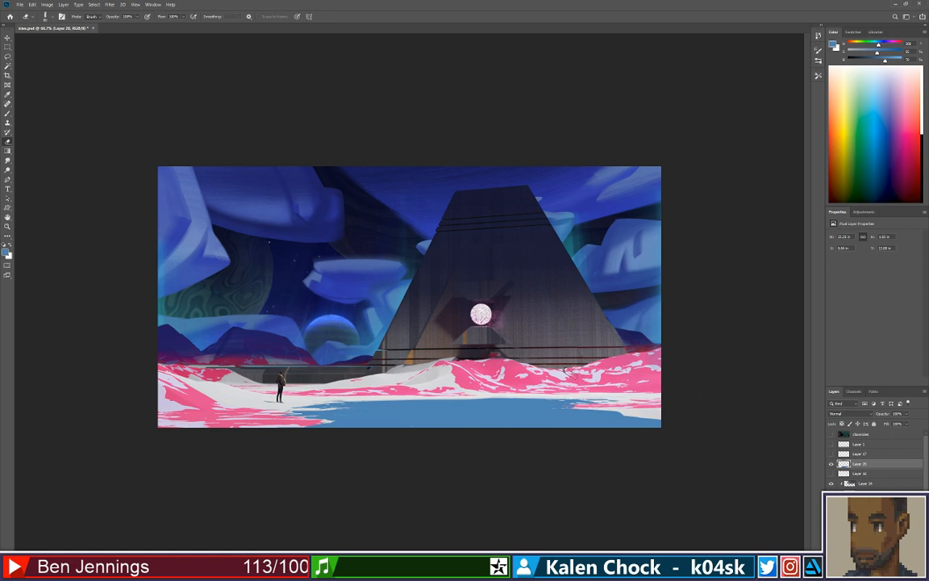
pyautogui.press('b')
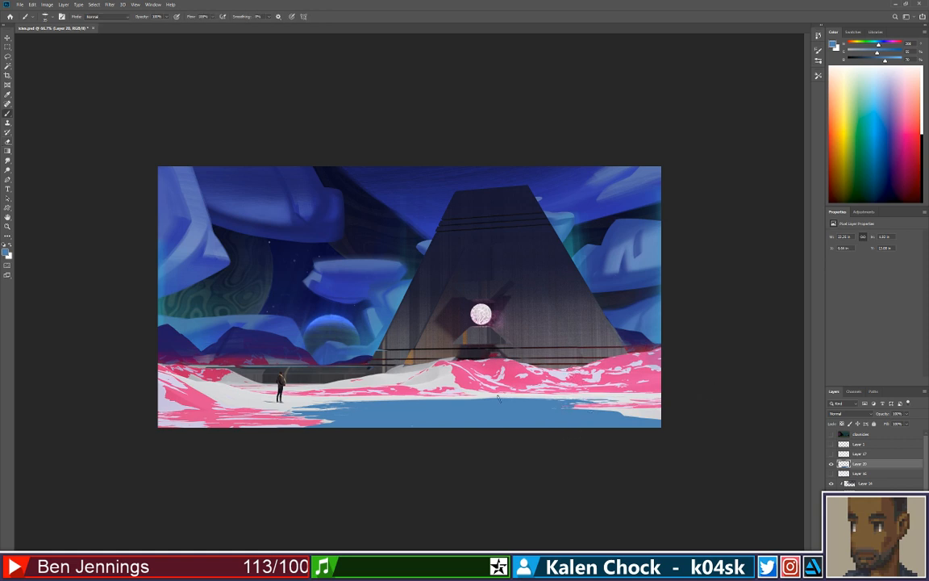
pyautogui.moveTo(498, 397)
pyautogui.mouseDown()
pyautogui.moveTo(522, 413)
pyautogui.moveTo(602, 406)
pyautogui.moveTo(547, 400)
pyautogui.moveTo(658, 411)
pyautogui.moveTo(615, 413)
pyautogui.mouseUp()
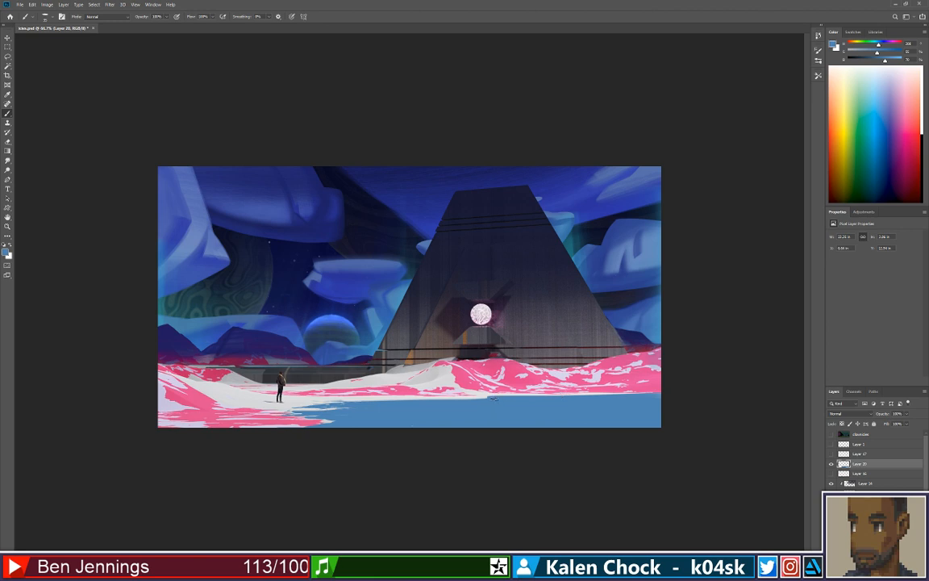
pyautogui.moveTo(494, 399); pyautogui.dragTo(726, 387)
pyautogui.moveTo(326, 419); pyautogui.dragTo(325, 428)
# Hide the blue layer, select the white snow on the ground layer with the Magic Wand, and fill it with blue on the restored blue layer.
pyautogui.hotkey('ctrl', ',')
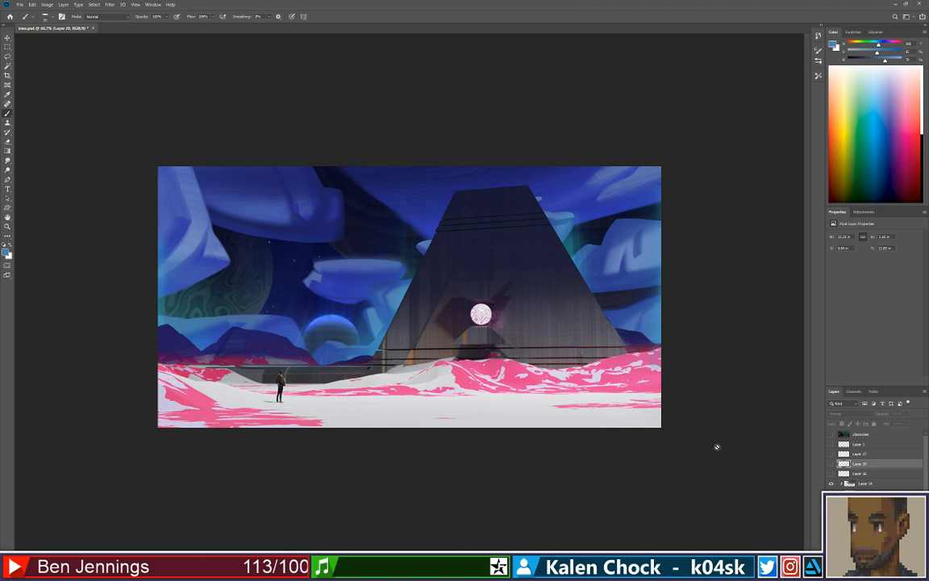
pyautogui.press('w')
pyautogui.click(492, 414)
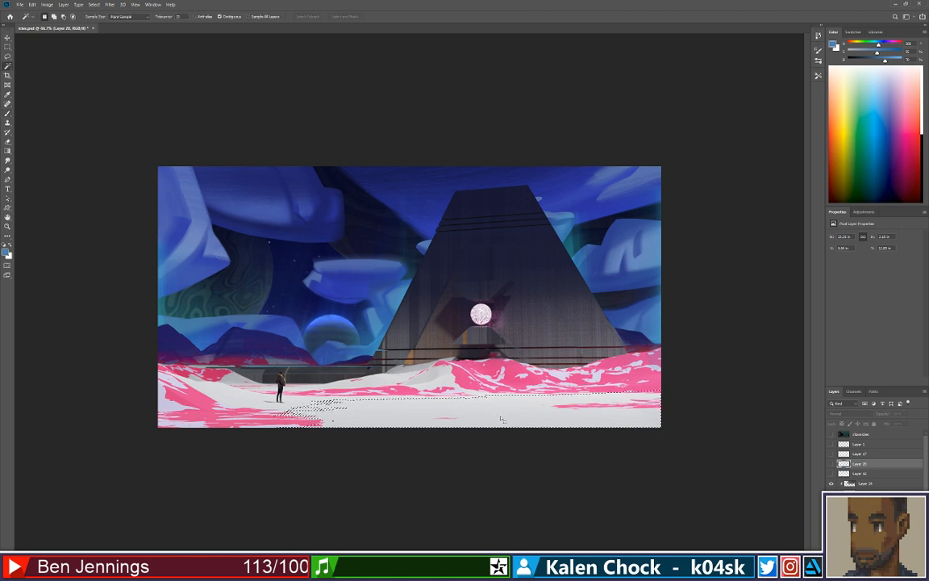
pyautogui.keyDown('ctrl'); pyautogui.click(488, 420); pyautogui.keyUp('ctrl')
pyautogui.click(490, 421)
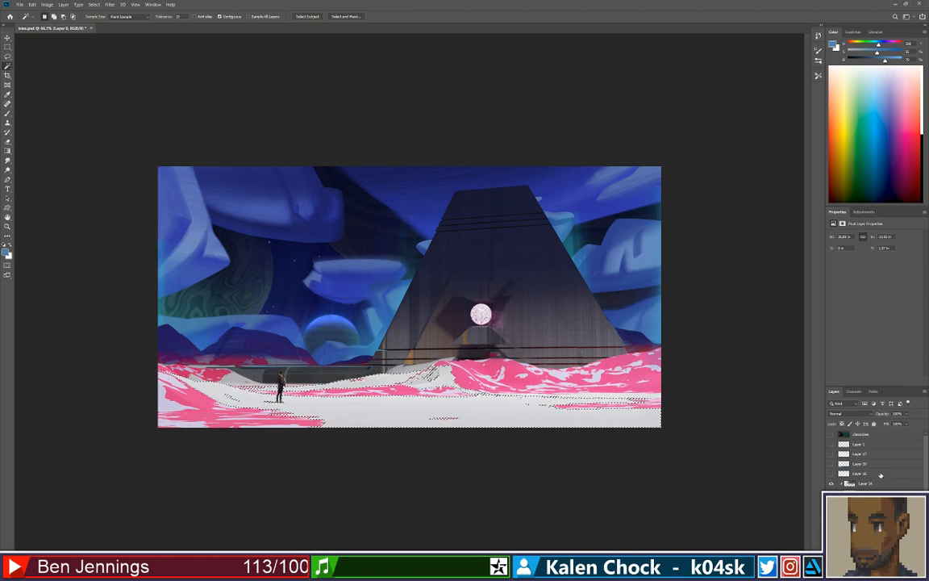
pyautogui.click(832, 464)
pyautogui.click(848, 465)
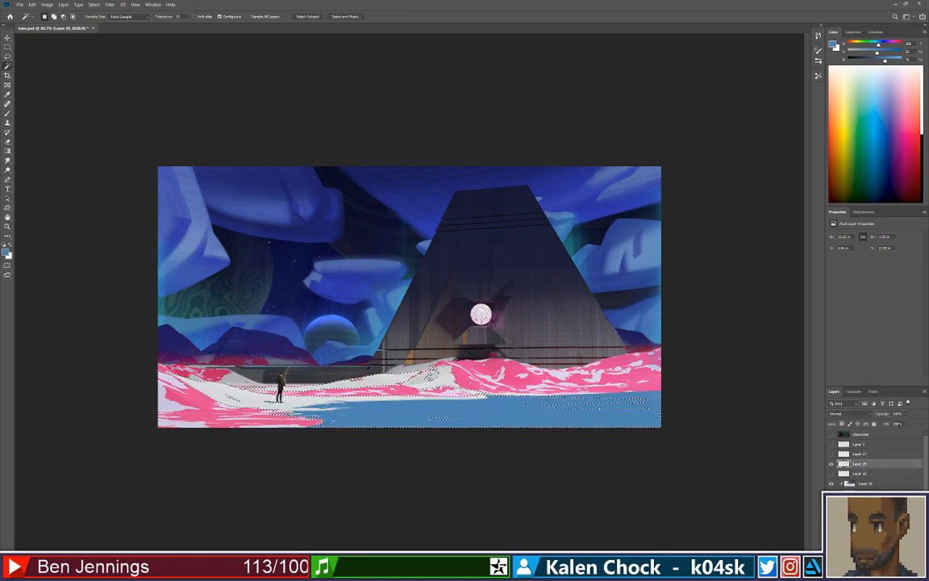
pyautogui.hotkey('alt', 'BackSpace')
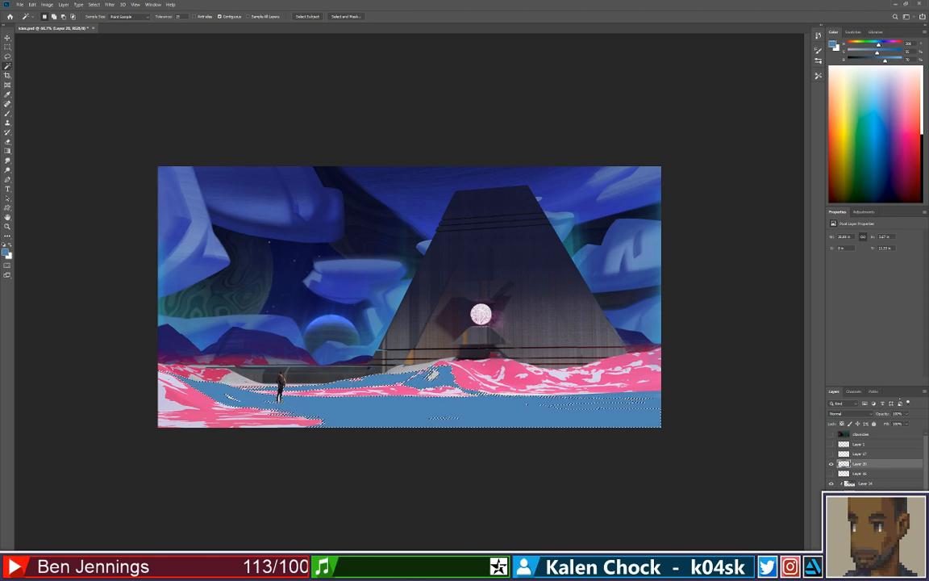
pyautogui.hotkey('ctrl', 'd')
# Erase the excess blue from the snow banks and around the figure, and trim the pool's far shoreline.
pyautogui.press('e')
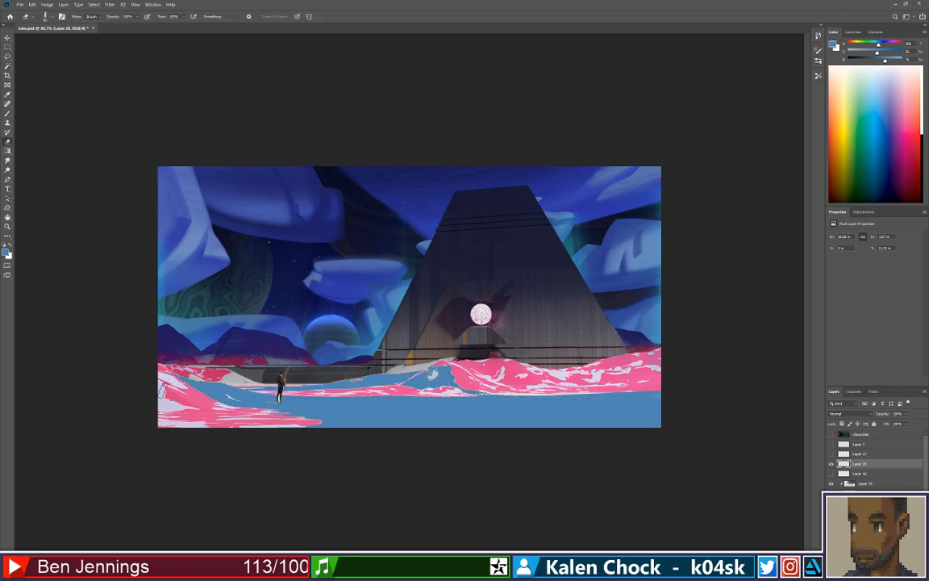
pyautogui.moveTo(167, 389)
pyautogui.mouseDown()
pyautogui.moveTo(247, 385)
pyautogui.moveTo(261, 399)
pyautogui.moveTo(216, 400)
pyautogui.moveTo(309, 392)
pyautogui.moveTo(229, 399)
pyautogui.moveTo(262, 384)
pyautogui.moveTo(516, 369)
pyautogui.mouseUp()
pyautogui.moveTo(371, 375); pyautogui.dragTo(452, 371)
pyautogui.moveTo(453, 387); pyautogui.dragTo(580, 371)
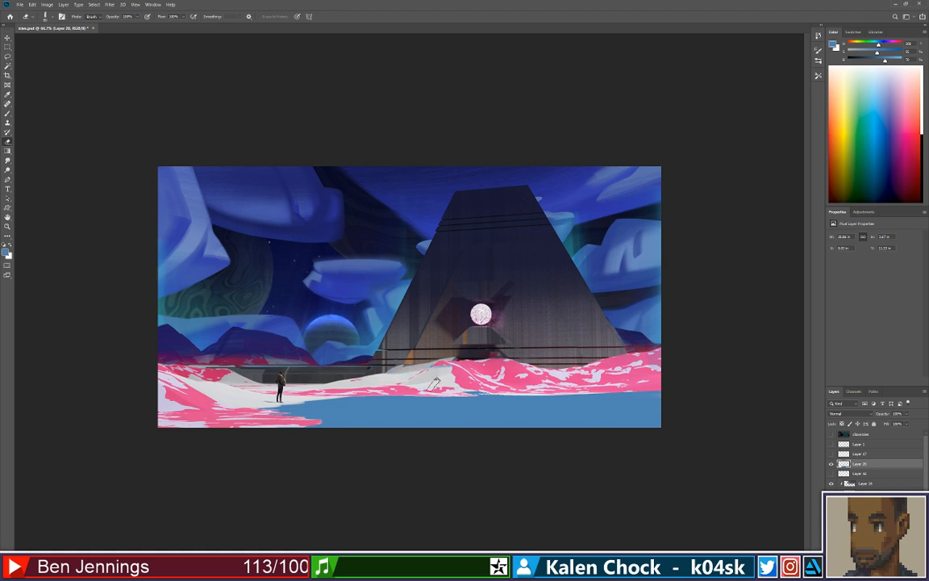
pyautogui.moveTo(432, 390); pyautogui.dragTo(536, 390)
pyautogui.moveTo(396, 394); pyautogui.dragTo(680, 385)
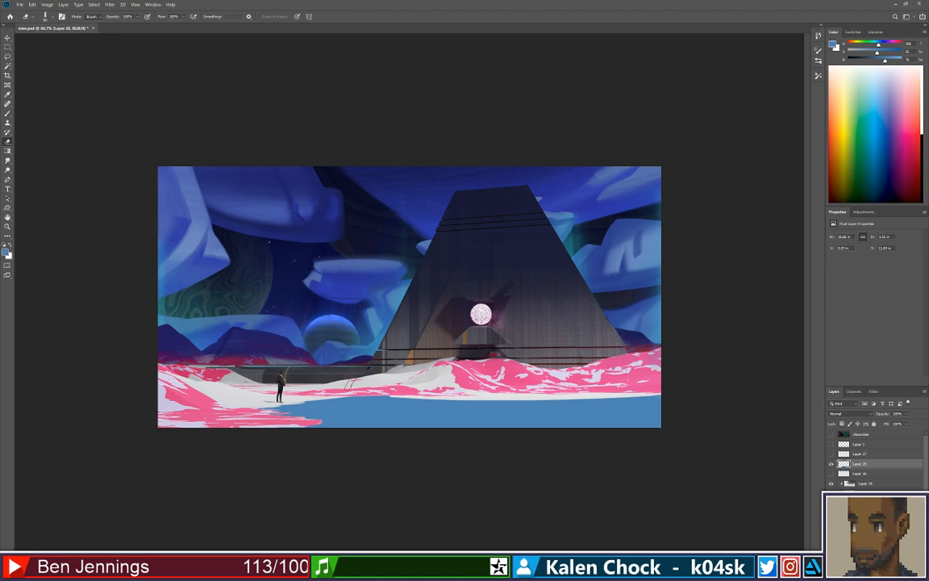
pyautogui.moveTo(305, 400); pyautogui.dragTo(453, 393)
# Hide the blue pool layer, show the layer of pink foreground streaks, and make it active for custom-shape drawing.
pyautogui.click(831, 464)
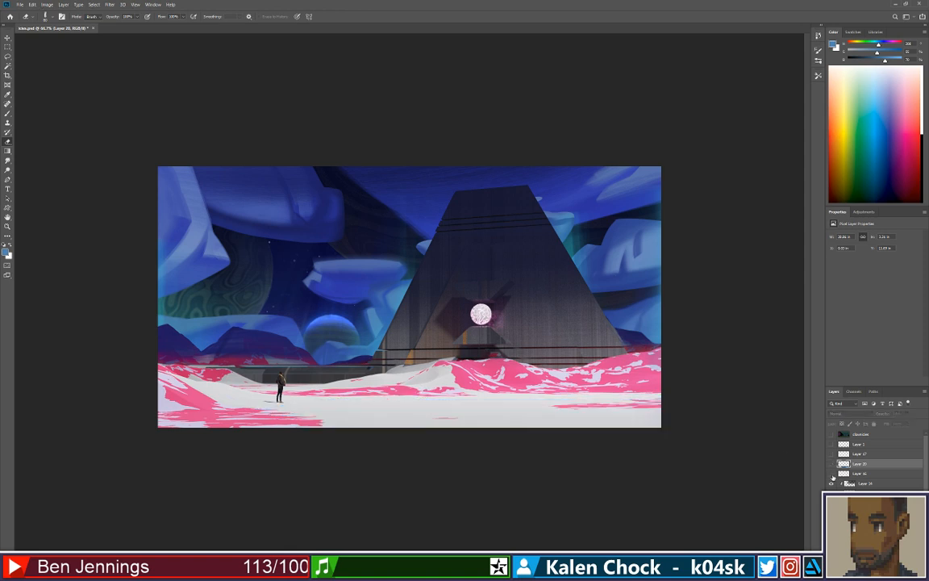
pyautogui.click(831, 473)
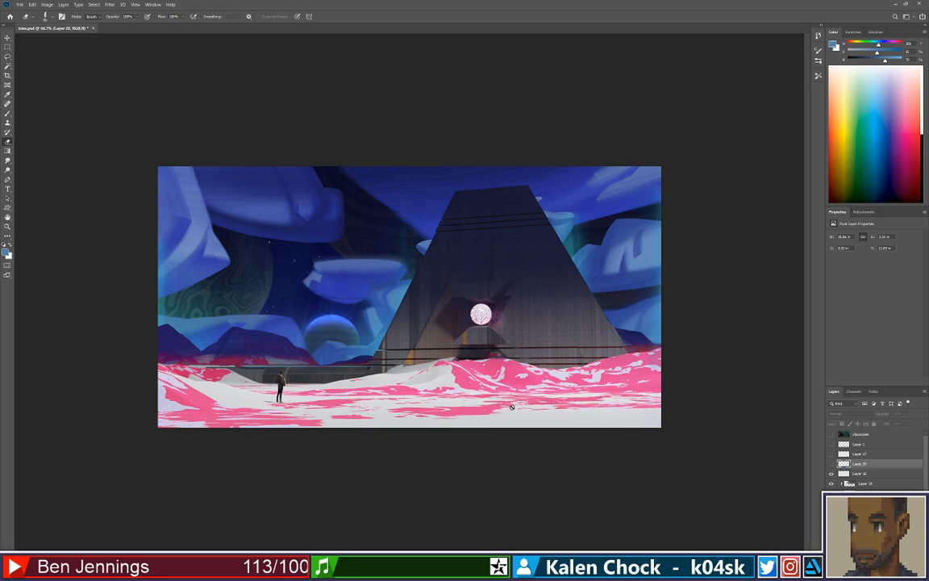
pyautogui.press('u')
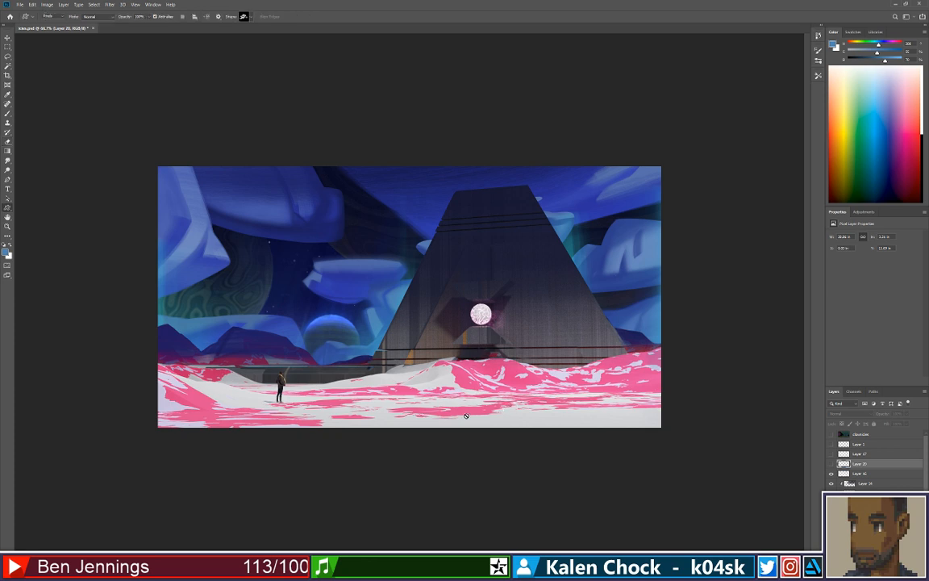
pyautogui.click(870, 474)
# Sample the streaks' pink, draw more pink custom-shape streaks across the lower foreground, and erase some of them along the bottom edge.
pyautogui.keyDown('alt'); pyautogui.click(428, 387); pyautogui.keyUp('alt')
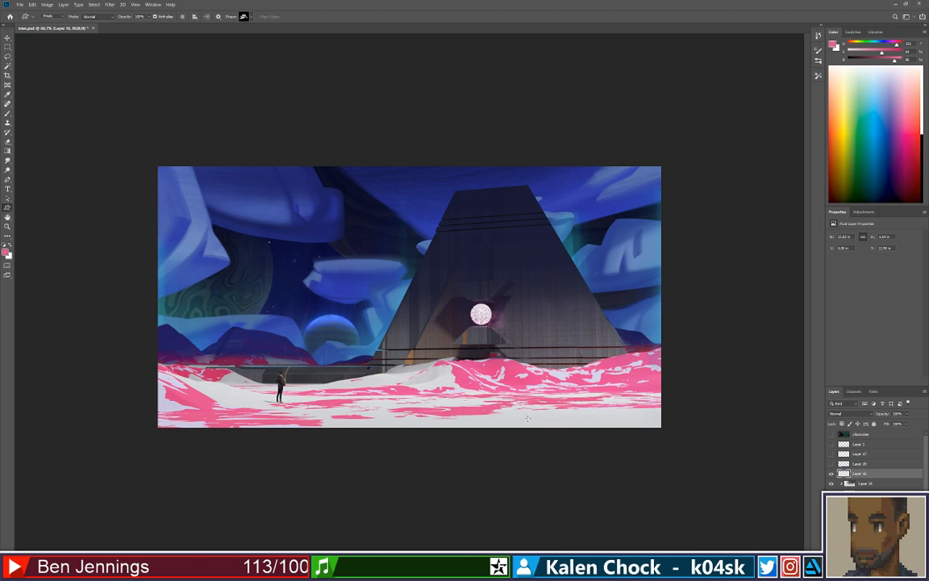
pyautogui.moveTo(349, 437); pyautogui.dragTo(635, 413)
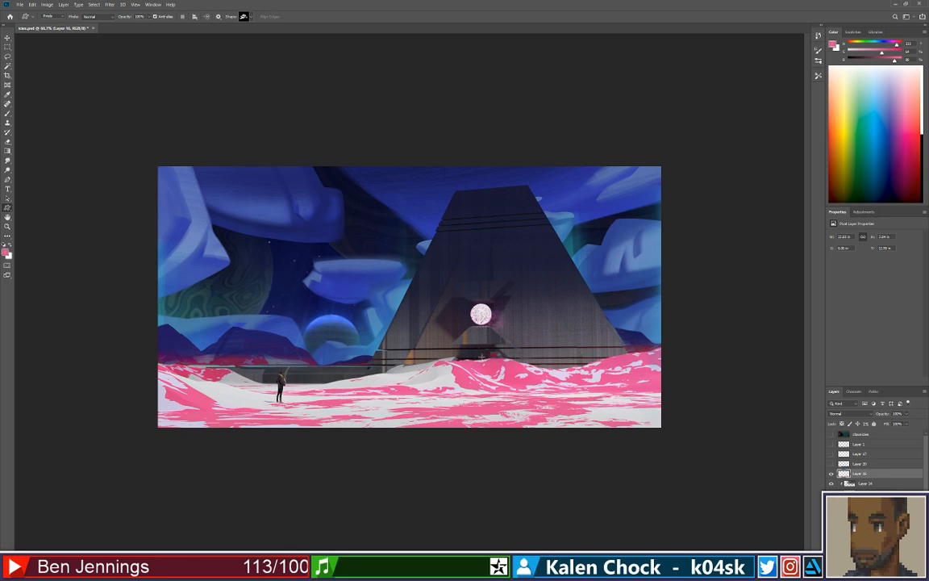
pyautogui.press('e')
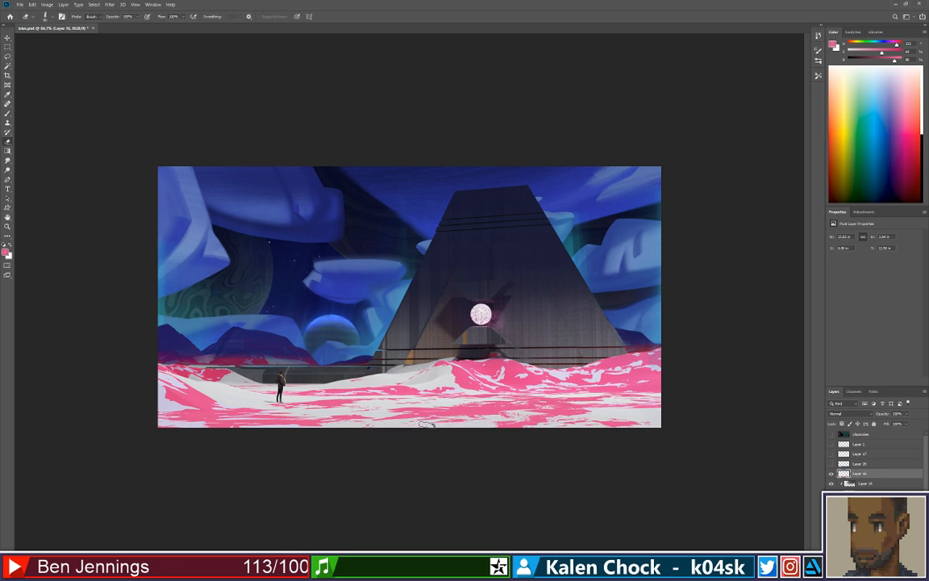
pyautogui.moveTo(427, 424)
pyautogui.mouseDown()
pyautogui.moveTo(614, 416)
pyautogui.moveTo(533, 437)
pyautogui.mouseUp()
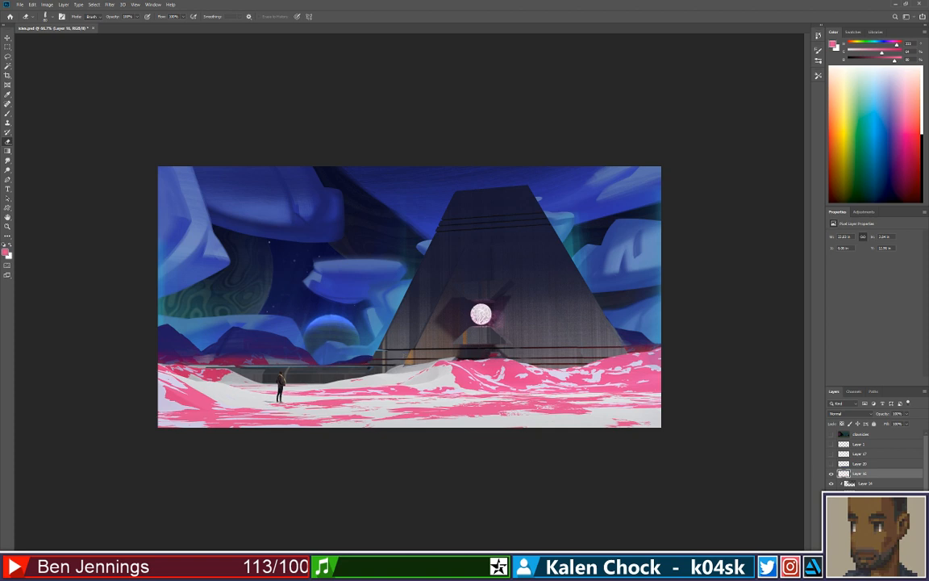
# Add a new layer and paint soft sampled pink along the distant snow ridge with the Sampled Brush 78 1 preset, undoing unwanted strokes.
pyautogui.hotkey('ctrl', 'shift', 'alt', 'n')
pyautogui.press('b')
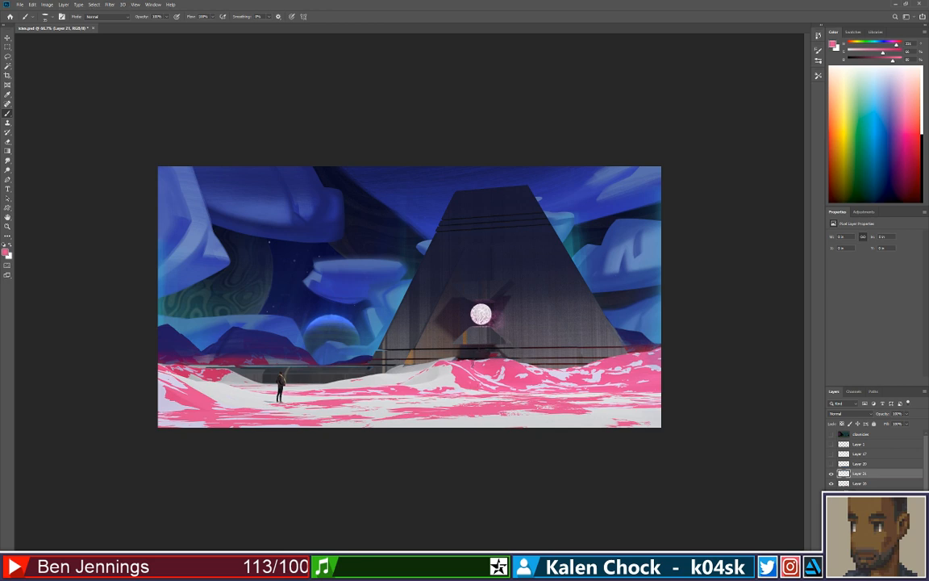
pyautogui.rightClick(509, 360)
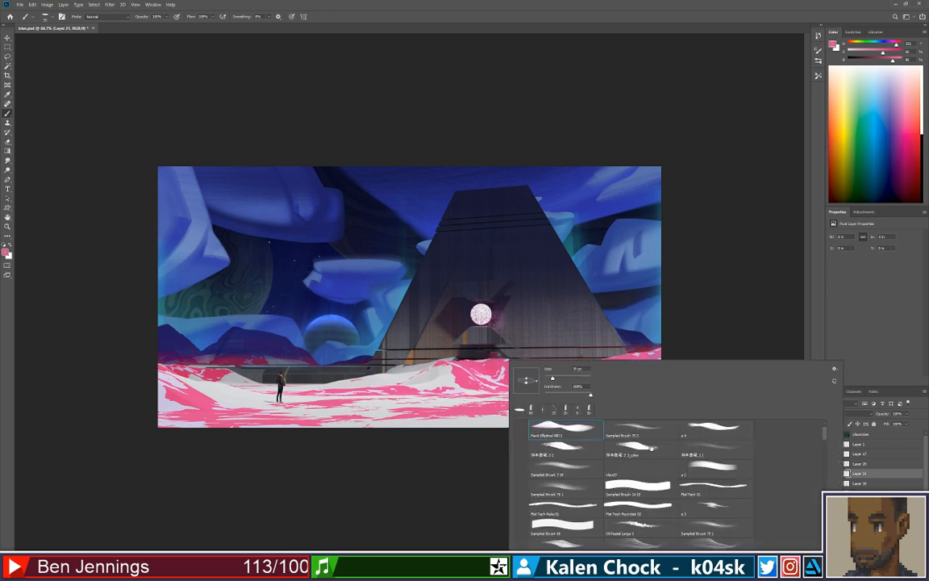
pyautogui.click(565, 487)
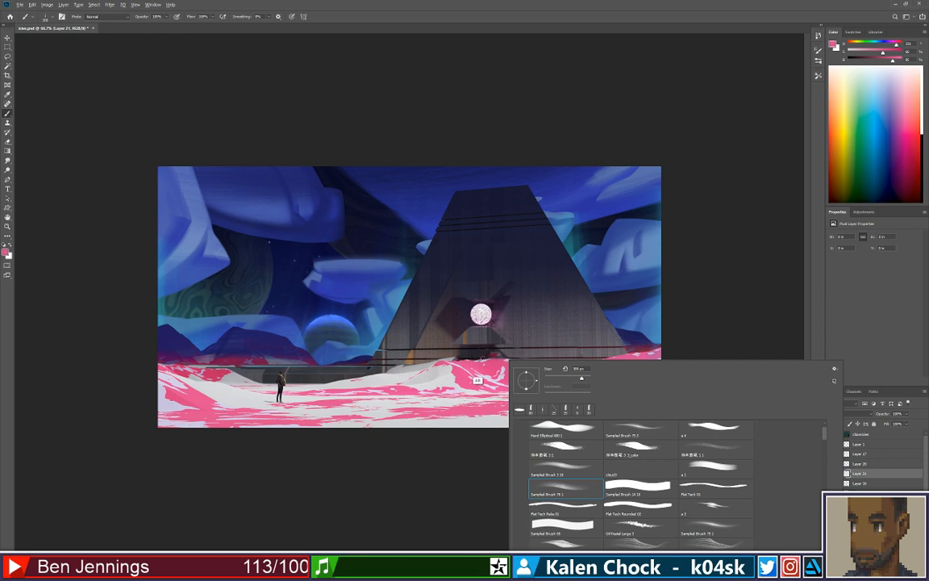
pyautogui.keyDown('alt'); pyautogui.click(481, 361); pyautogui.keyUp('alt')
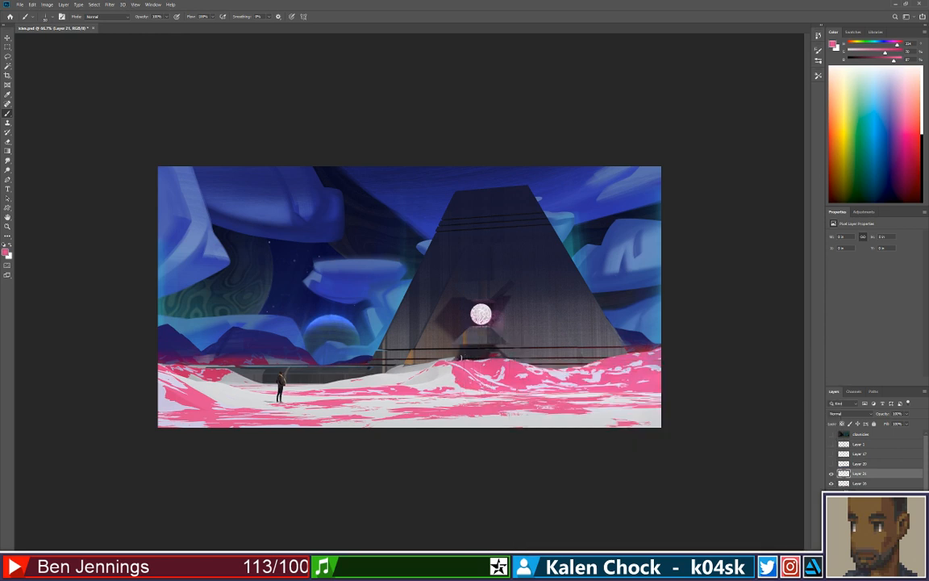
pyautogui.moveTo(462, 359); pyautogui.dragTo(520, 363)
pyautogui.moveTo(509, 356); pyautogui.dragTo(462, 366)
pyautogui.moveTo(599, 369); pyautogui.dragTo(676, 345)
pyautogui.moveTo(225, 368); pyautogui.dragTo(156, 360)
pyautogui.hotkey('ctrl', 'z')
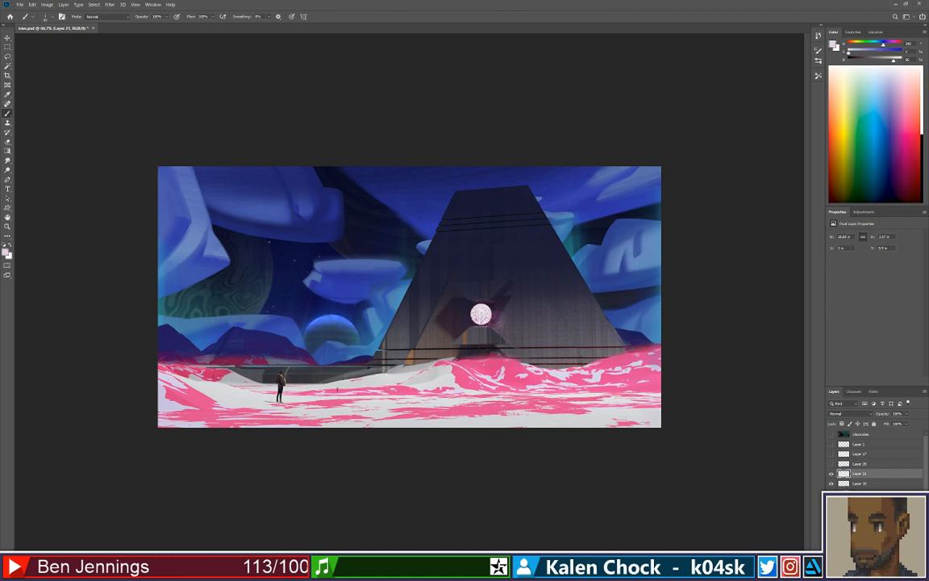
# Soften the snow around the standing figure with sampled white and blend sampled pink into the snow bank at the far left.
pyautogui.keyDown('alt'); pyautogui.click(348, 337); pyautogui.keyUp('alt')
pyautogui.moveTo(292, 382); pyautogui.dragTo(333, 382)
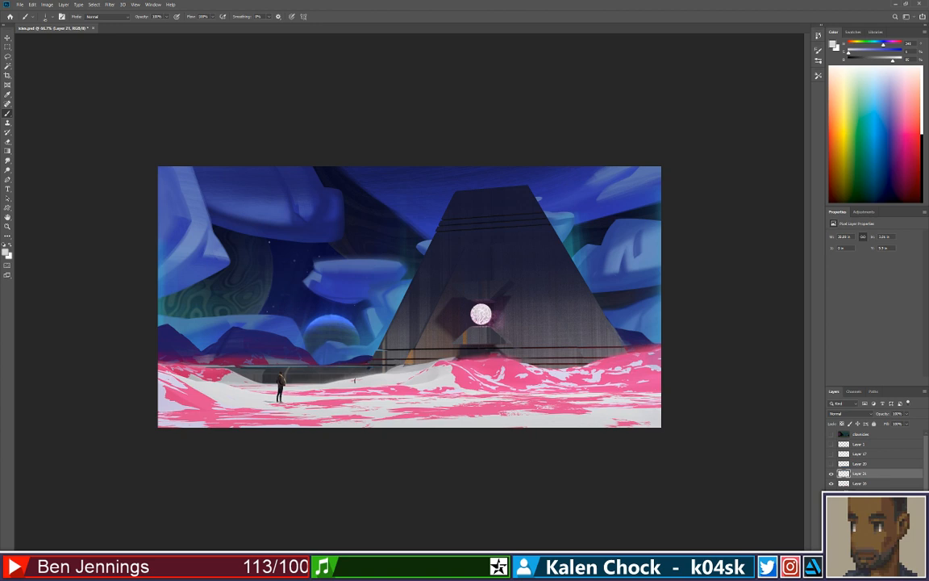
pyautogui.moveTo(239, 378); pyautogui.dragTo(264, 382)
pyautogui.keyDown('alt'); pyautogui.click(483, 366); pyautogui.keyUp('alt')
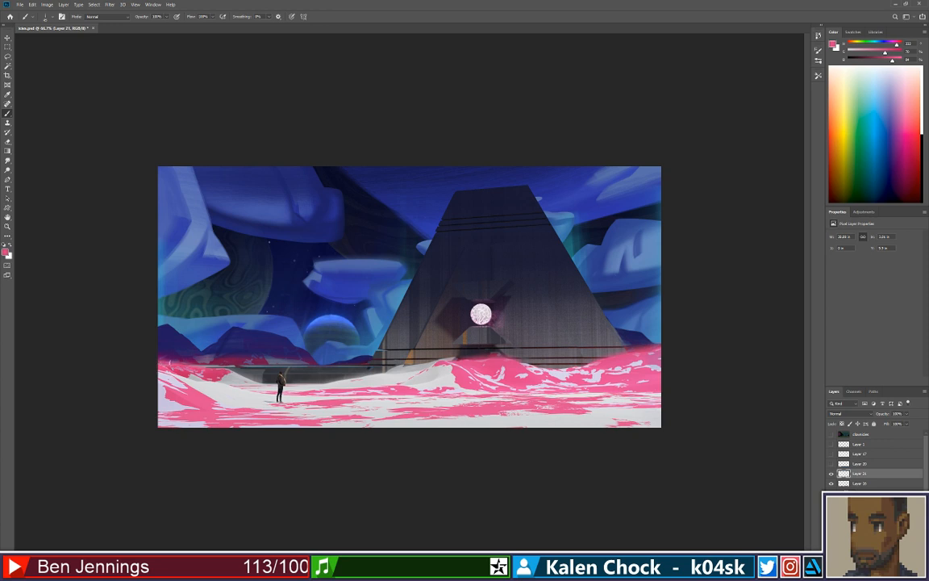
pyautogui.keyDown('alt'); pyautogui.click(190, 410); pyautogui.keyUp('alt')
pyautogui.moveTo(187, 409); pyautogui.dragTo(230, 406)
pyautogui.hotkey('ctrl', 'z')
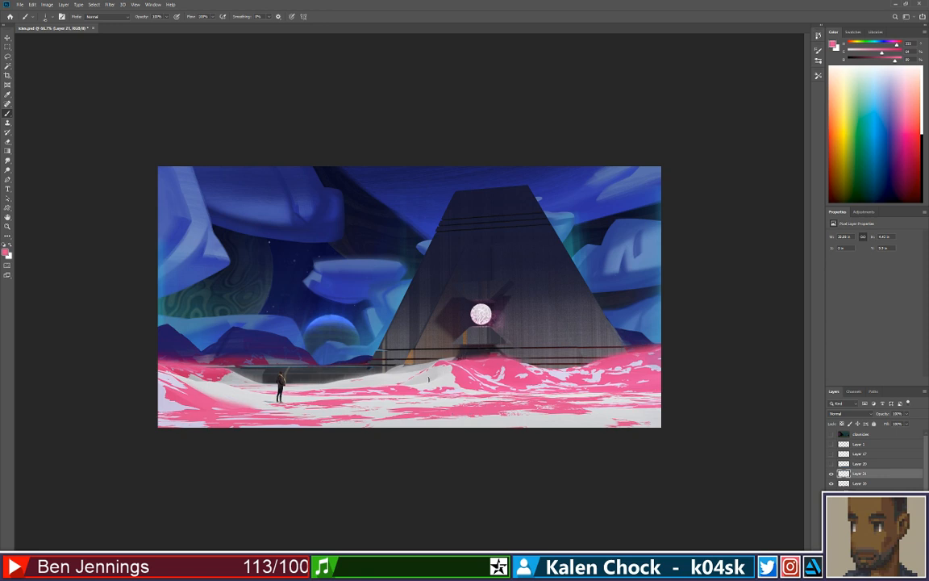
# Shift the sampled snow grey to a pale blue with hue 222 and choose the Sampled Brush 75 3 preset.
pyautogui.keyDown('alt'); pyautogui.click(384, 355); pyautogui.keyUp('alt')
pyautogui.press('F12')
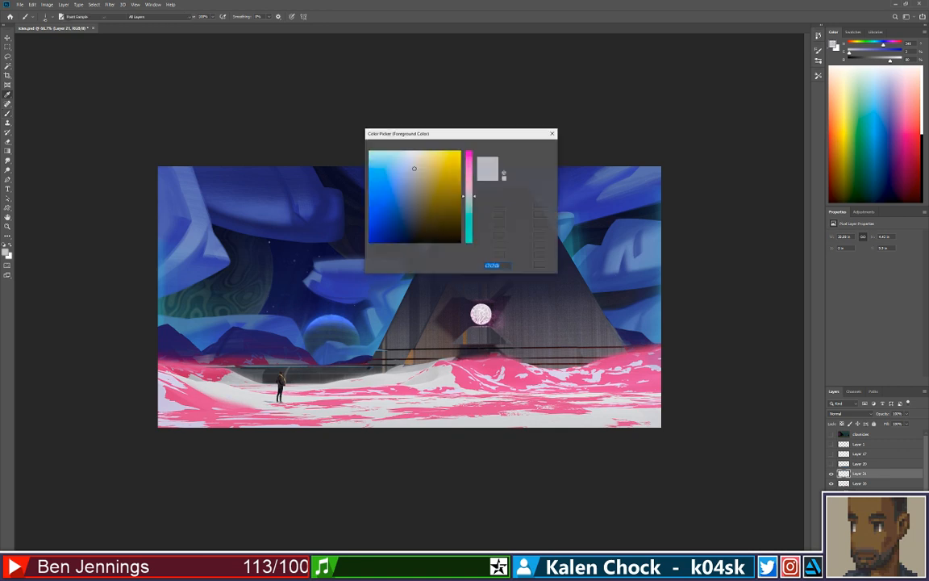
pyautogui.click(405, 175)
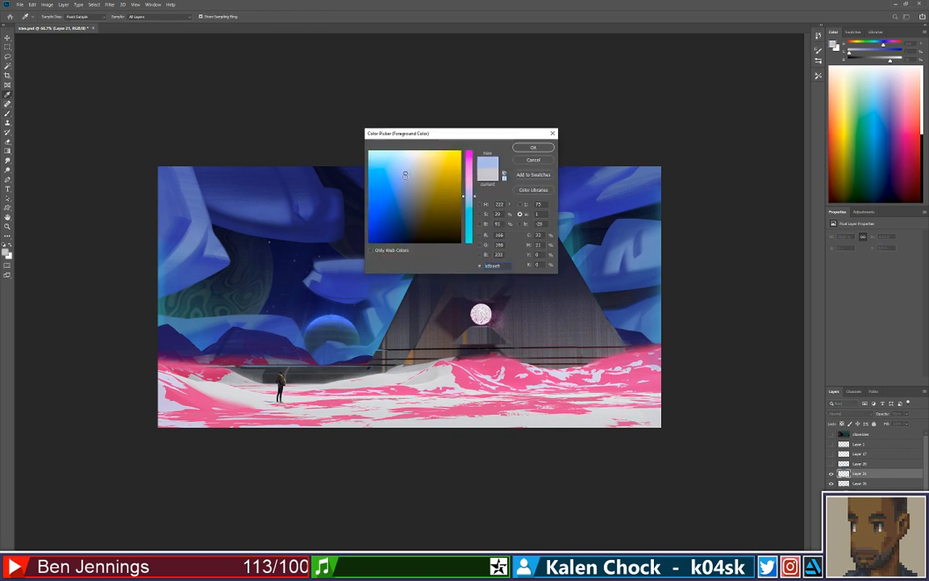
pyautogui.press('Return')
pyautogui.rightClick(442, 361)
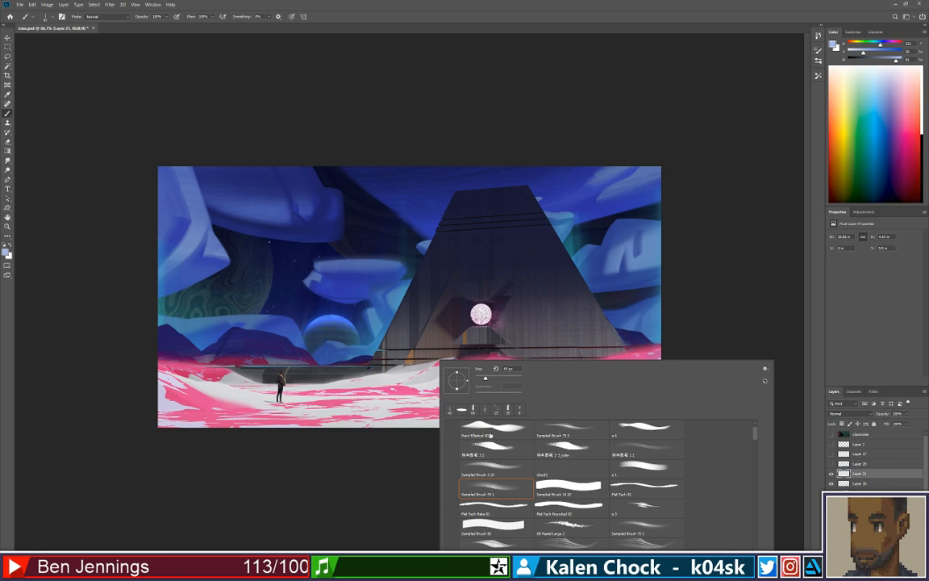
pyautogui.doubleClick(563, 425)
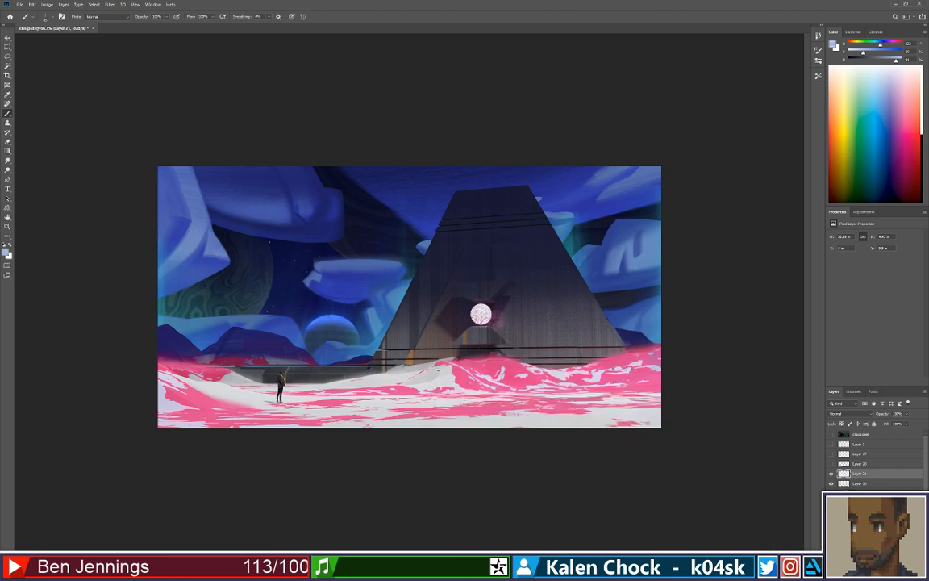
# Paint pale blue shadows on the white snow mound in front of the pyramid, blending them with sampled snow colors.
pyautogui.moveTo(416, 384); pyautogui.dragTo(431, 379)
pyautogui.moveTo(434, 370); pyautogui.dragTo(409, 383)
pyautogui.keyDown('alt'); pyautogui.click(428, 385); pyautogui.keyUp('alt')
pyautogui.moveTo(424, 375); pyautogui.dragTo(417, 383)
pyautogui.keyDown('alt'); pyautogui.click(438, 376); pyautogui.keyUp('alt')
pyautogui.keyDown('alt'); pyautogui.click(440, 382); pyautogui.keyUp('alt')
pyautogui.keyDown('alt'); pyautogui.click(432, 380); pyautogui.keyUp('alt')
pyautogui.keyDown('alt'); pyautogui.click(372, 364); pyautogui.keyUp('alt')
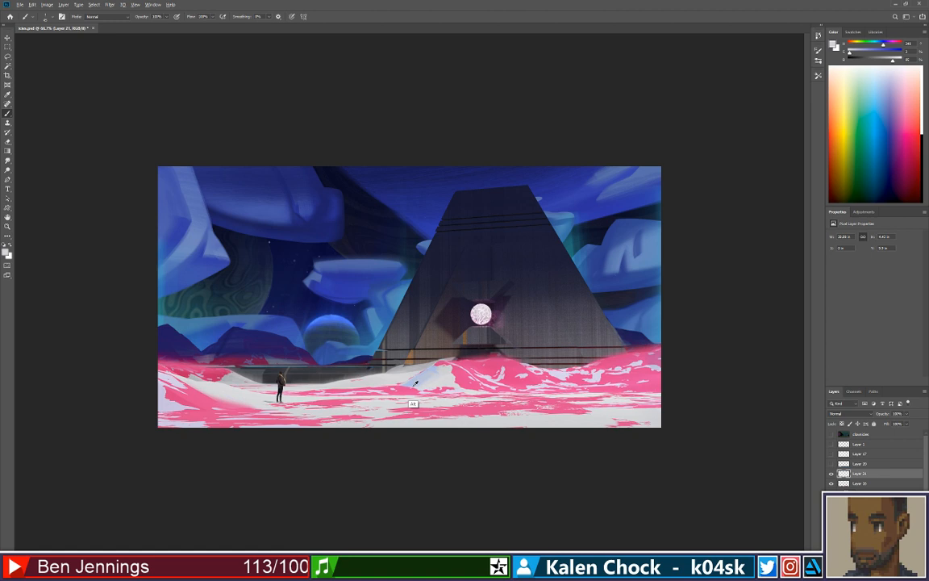
# Increase the paint color's saturation and extend the blue shading down the snow mound's left slope, blending it with sampled tones.
pyautogui.click(866, 52)
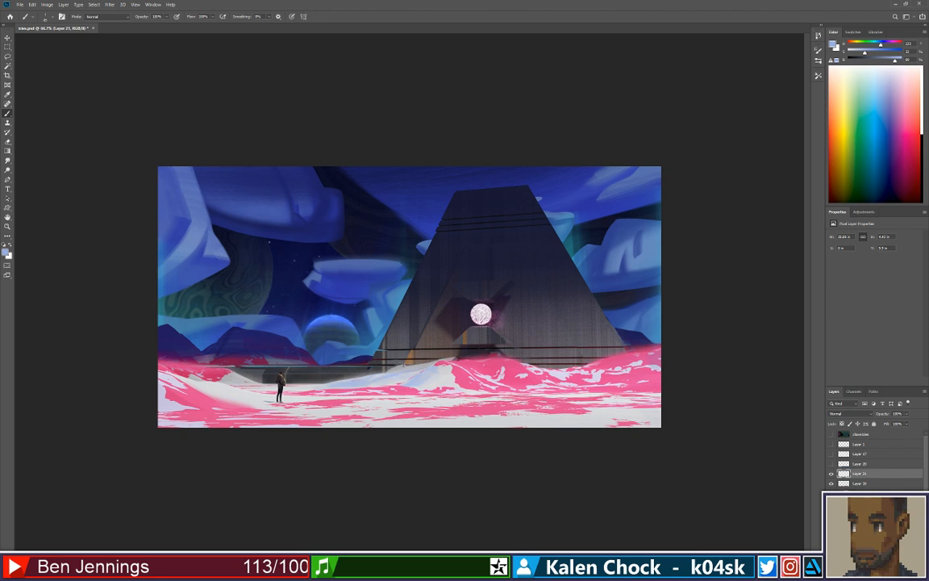
pyautogui.press('z')
pyautogui.moveTo(448, 369); pyautogui.dragTo(451, 337)
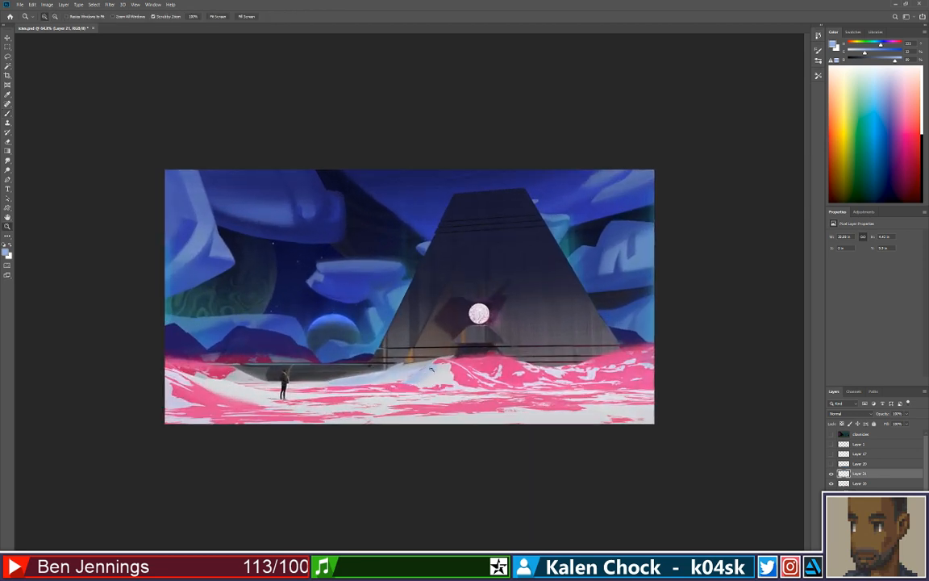
pyautogui.press('b')
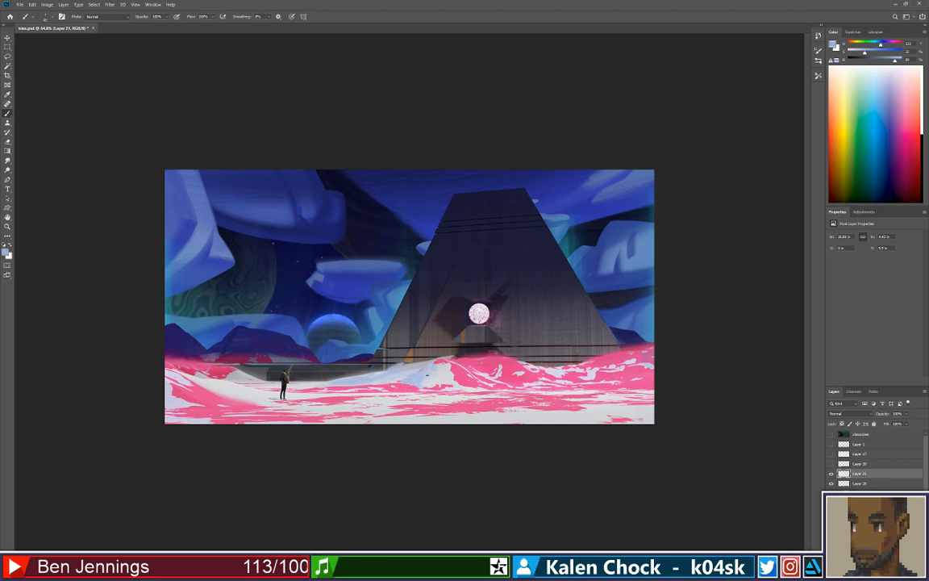
pyautogui.keyDown('alt'); pyautogui.click(395, 353); pyautogui.keyUp('alt')
pyautogui.keyDown('alt'); pyautogui.click(380, 357); pyautogui.keyUp('alt')
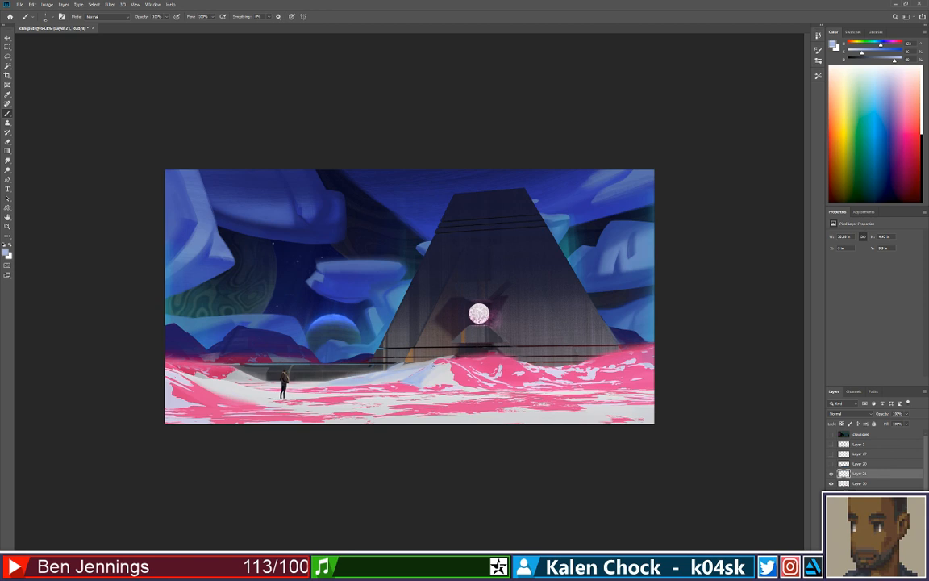
pyautogui.keyDown('alt'); pyautogui.click(438, 371); pyautogui.keyUp('alt')
# Sample nearby snow tones and paint pale lavender shading into the lower-left foreground snow.
pyautogui.press('z')
pyautogui.keyDown('alt'); pyautogui.click(413, 377); pyautogui.keyUp('alt')
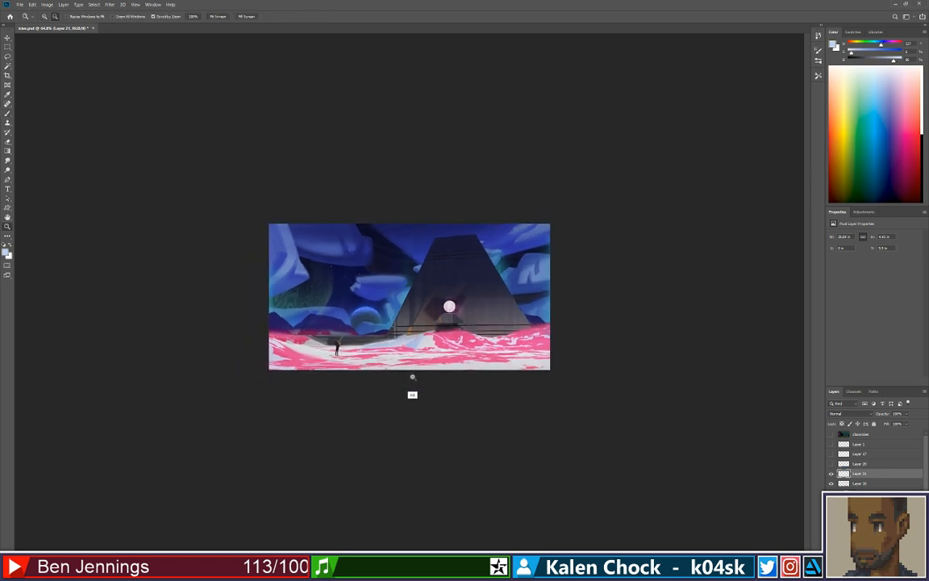
pyautogui.click(412, 376)
pyautogui.press('b')
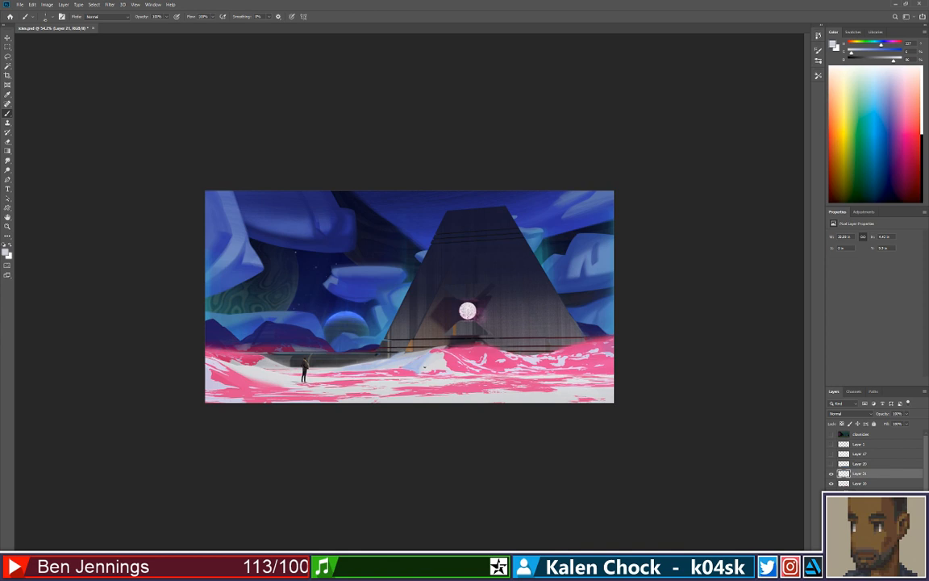
pyautogui.keyDown('alt'); pyautogui.click(373, 347); pyautogui.keyUp('alt')
pyautogui.keyDown('alt'); pyautogui.click(218, 357); pyautogui.keyUp('alt')
pyautogui.keyDown('alt'); pyautogui.click(215, 388); pyautogui.keyUp('alt')
pyautogui.keyDown('alt'); pyautogui.click(222, 387); pyautogui.keyUp('alt')
pyautogui.moveTo(227, 389); pyautogui.dragTo(253, 375)
# Refine the pink and white patches on the snow ridge right of the mound with sampled pinks and pale lavender.
pyautogui.press('z')
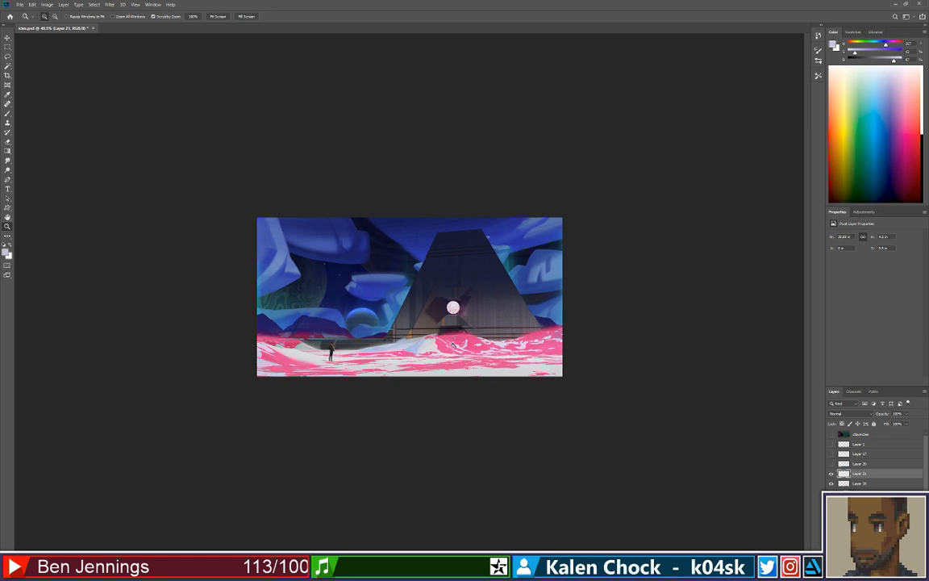
pyautogui.moveTo(434, 305); pyautogui.dragTo(455, 348)
pyautogui.click(453, 351)
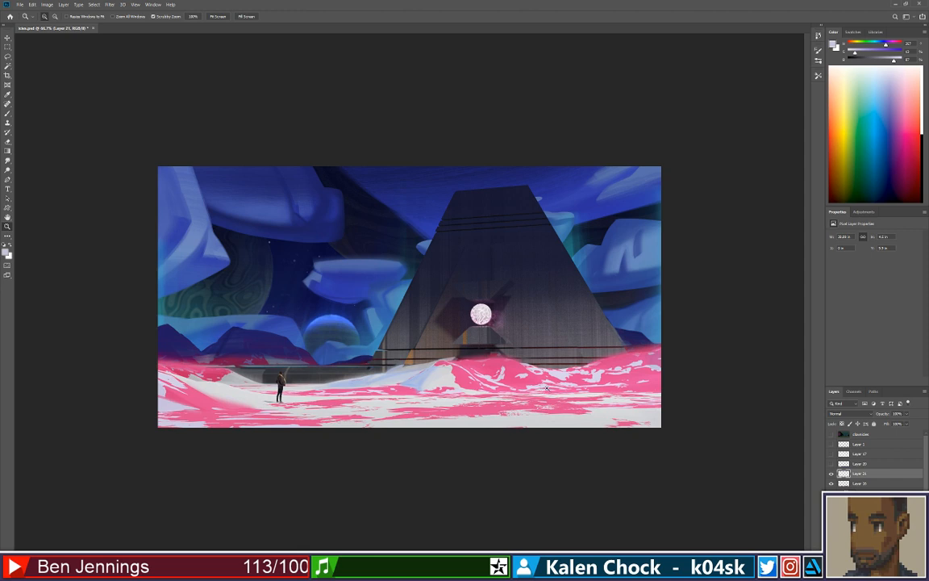
pyautogui.press('b')
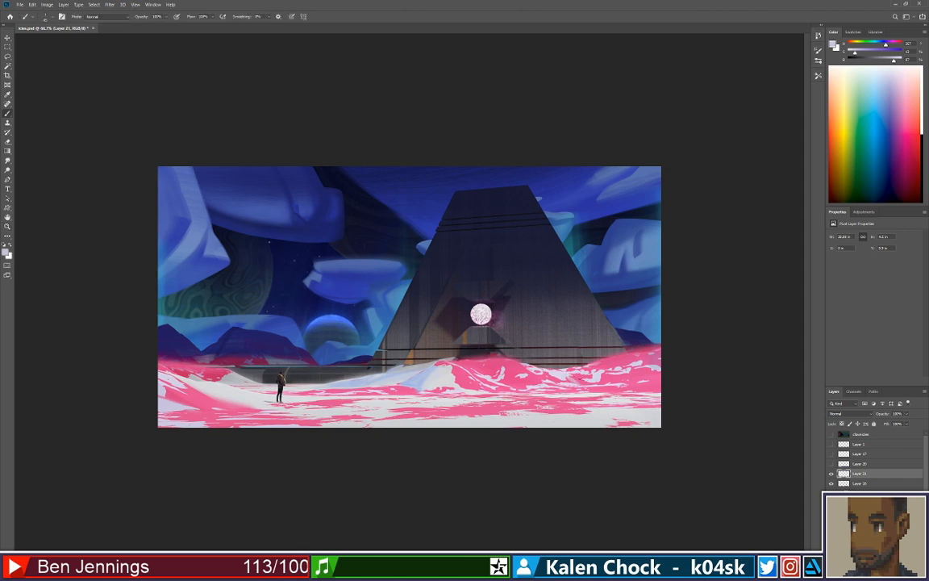
pyautogui.keyDown('alt'); pyautogui.click(563, 373); pyautogui.keyUp('alt')
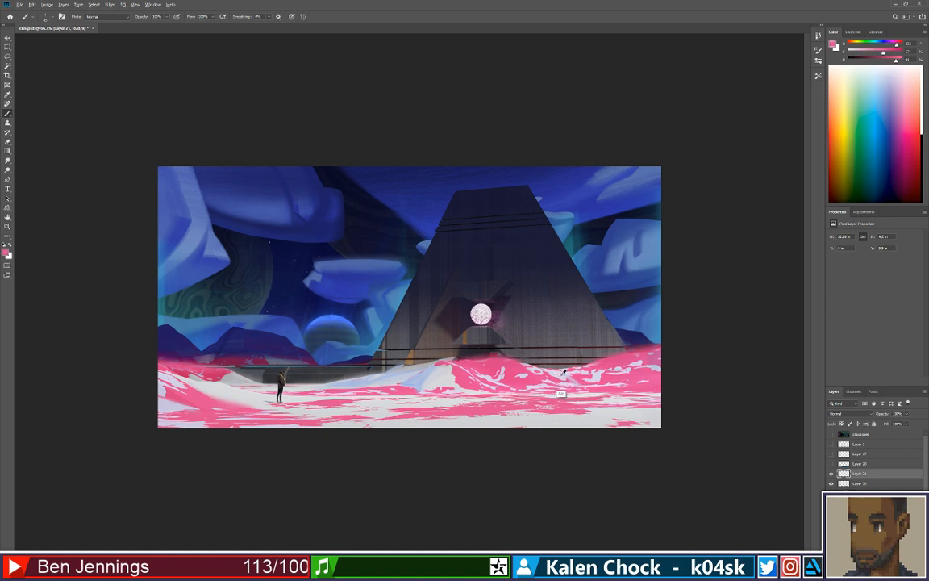
pyautogui.keyDown('alt'); pyautogui.click(502, 354); pyautogui.keyUp('alt')
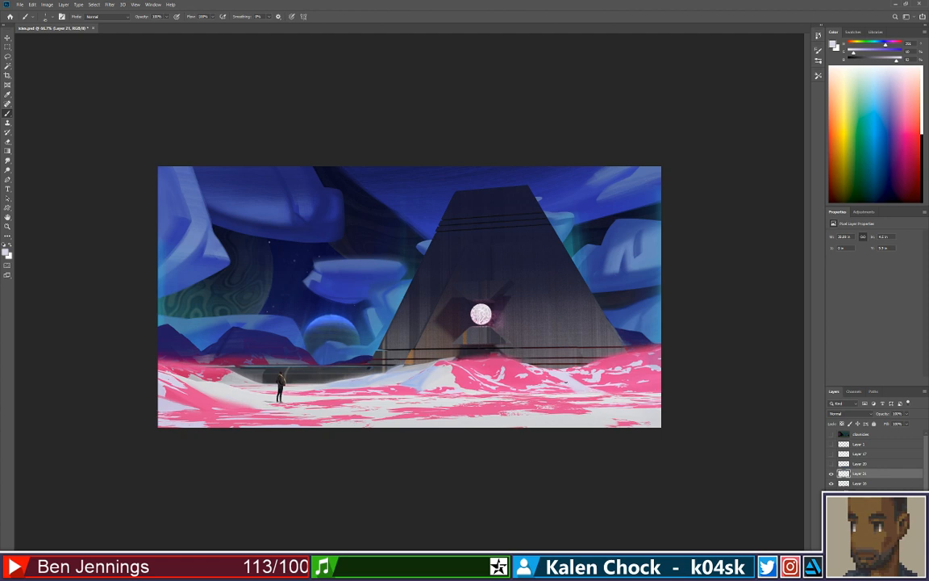
pyautogui.keyDown('alt'); pyautogui.click(503, 360); pyautogui.keyUp('alt')
pyautogui.keyDown('alt'); pyautogui.click(520, 364); pyautogui.keyUp('alt')
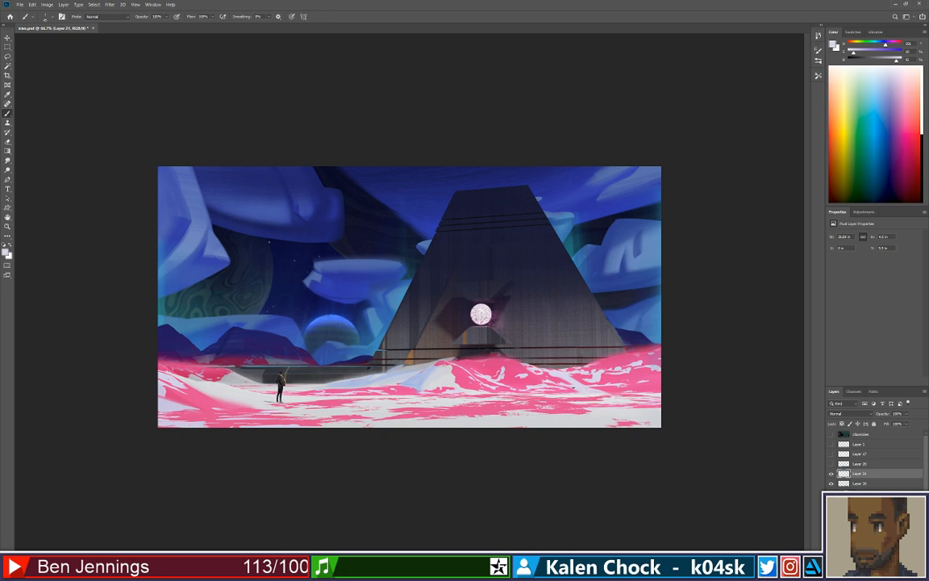
pyautogui.keyDown('alt'); pyautogui.click(553, 372); pyautogui.keyUp('alt')
pyautogui.keyDown('alt'); pyautogui.click(604, 393); pyautogui.keyUp('alt')
# Choose the a 4 brush preset and touch up the foreground and right-hand snow ridge with sampled pinks.
pyautogui.press('z')
pyautogui.moveTo(605, 385); pyautogui.dragTo(578, 381)
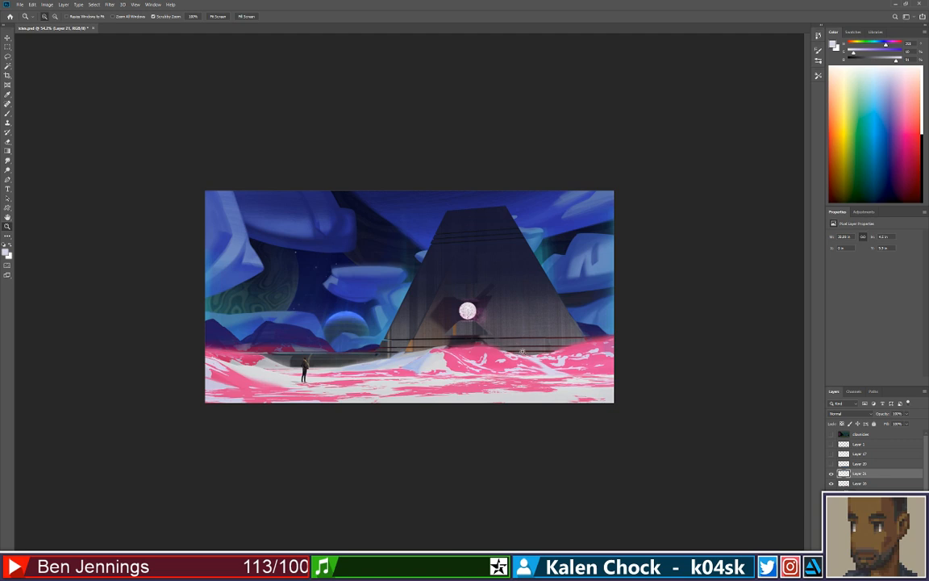
pyautogui.press('b')
pyautogui.press('v')
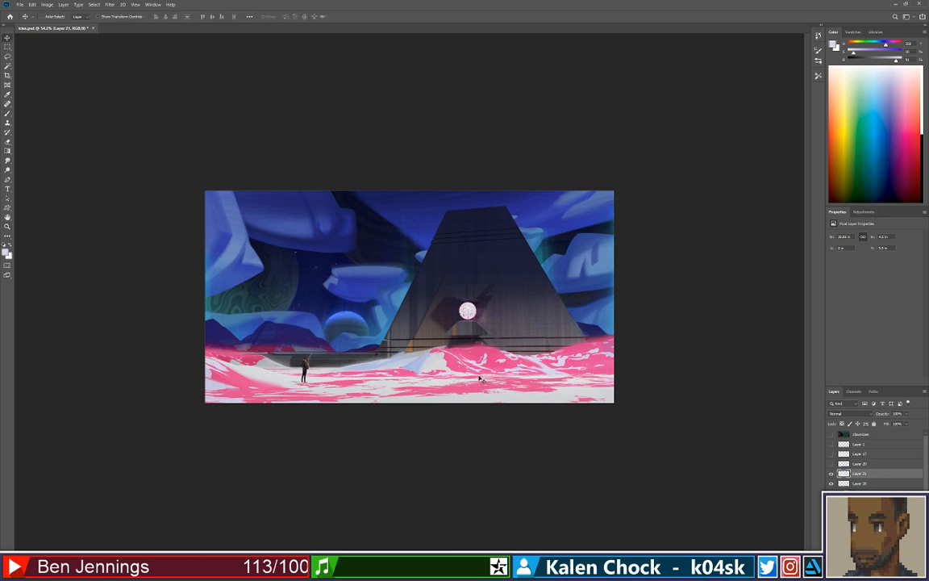
pyautogui.press('b')
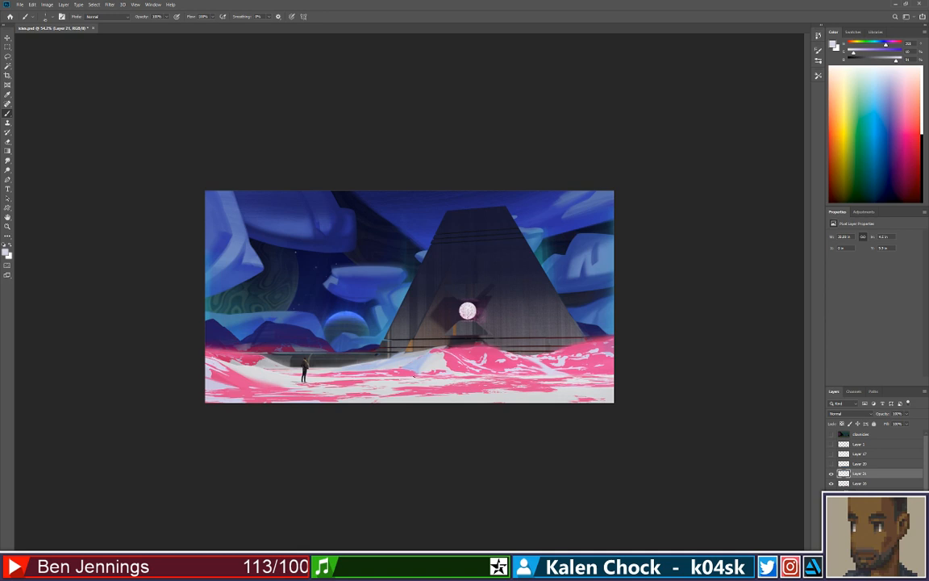
pyautogui.rightClick(410, 360)
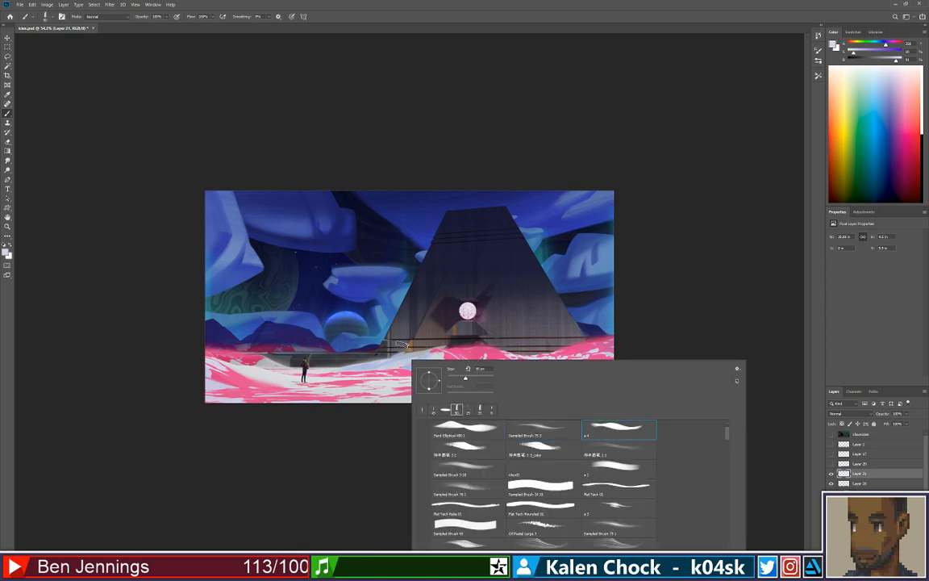
pyautogui.keyDown('alt'); pyautogui.click(379, 366); pyautogui.keyUp('alt')
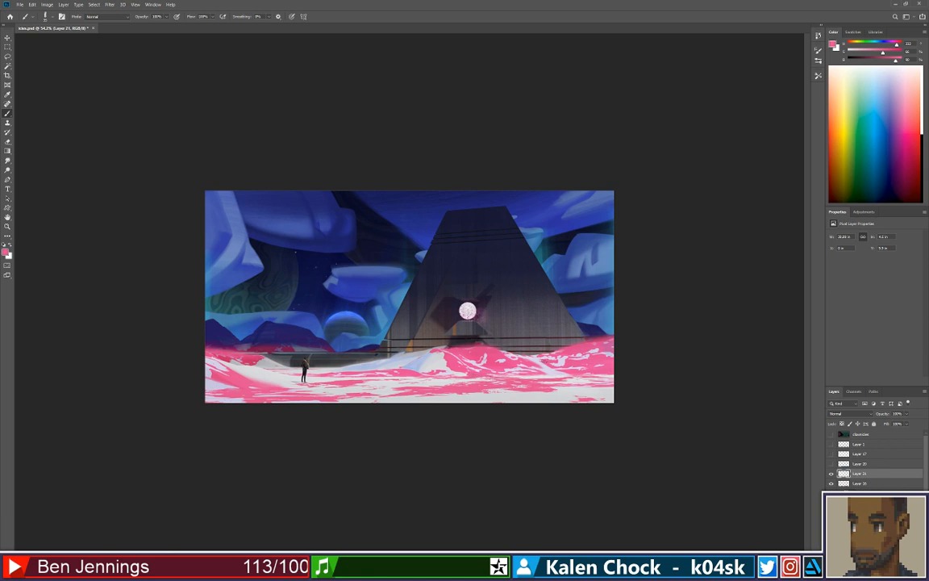
pyautogui.keyDown('alt'); pyautogui.click(491, 348); pyautogui.keyUp('alt')
pyautogui.keyDown('alt'); pyautogui.click(544, 369); pyautogui.keyUp('alt')
pyautogui.keyDown('alt'); pyautogui.click(598, 346); pyautogui.keyUp('alt')
pyautogui.keyDown('alt'); pyautogui.click(594, 367); pyautogui.keyUp('alt')
# Make Layer 0's mask active for brushing and set the foreground color to black.
pyautogui.hotkey('alt', 'space')
pyautogui.moveTo(583, 366)
pyautogui.mouseDown()
pyautogui.moveTo(545, 364)
pyautogui.moveTo(574, 368)
pyautogui.moveTo(566, 361)
pyautogui.mouseUp()
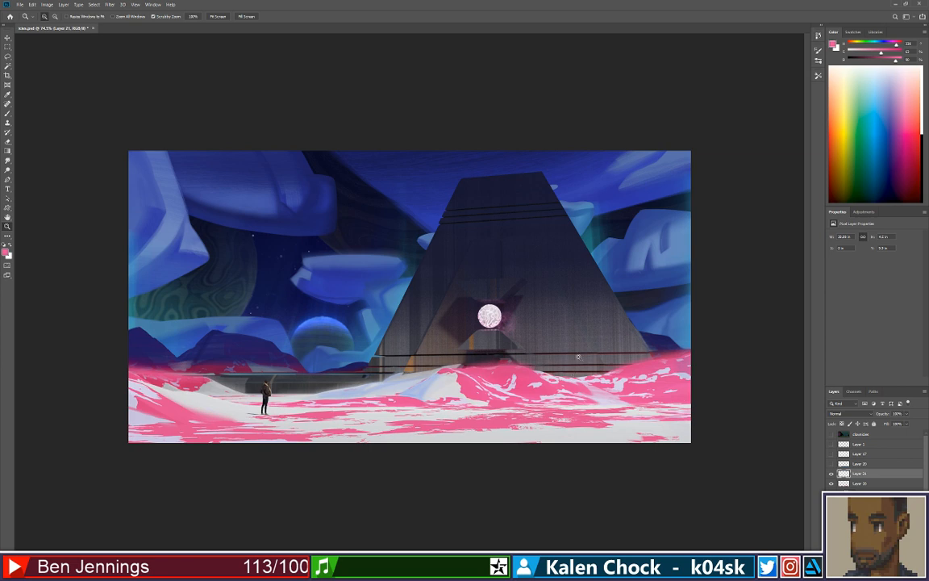
pyautogui.press('b')
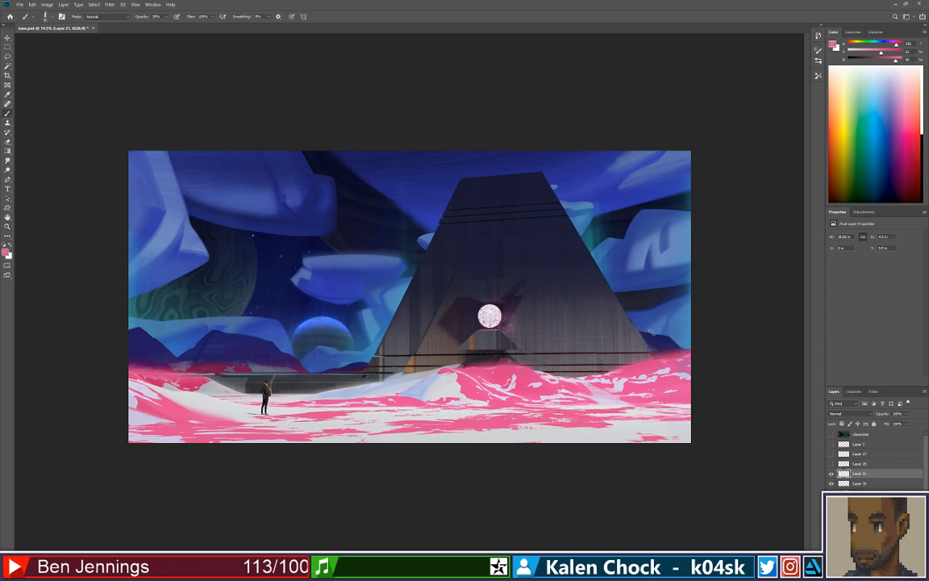
pyautogui.click(860, 520)
pyautogui.click(862, 520)
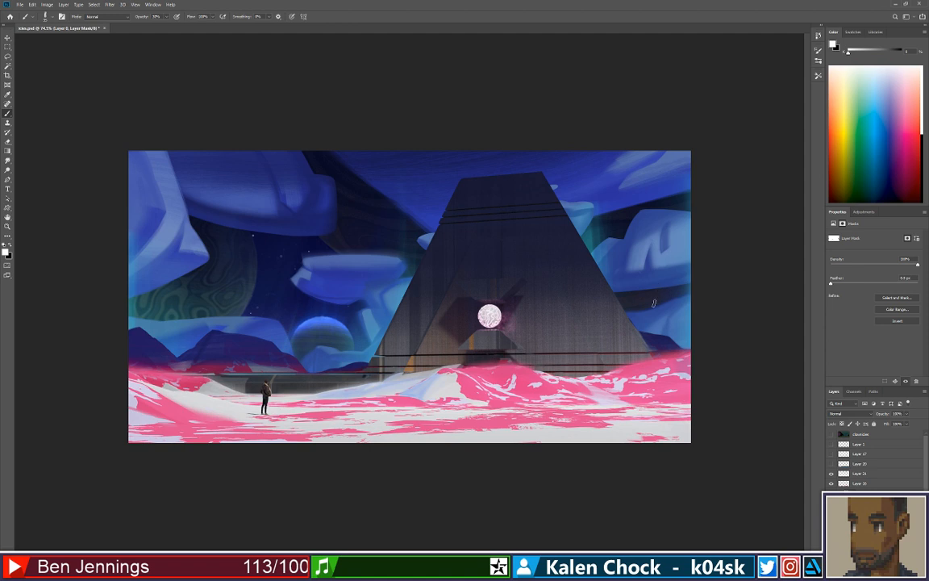
pyautogui.press('x')
pyautogui.press('z')
pyautogui.click(559, 265)
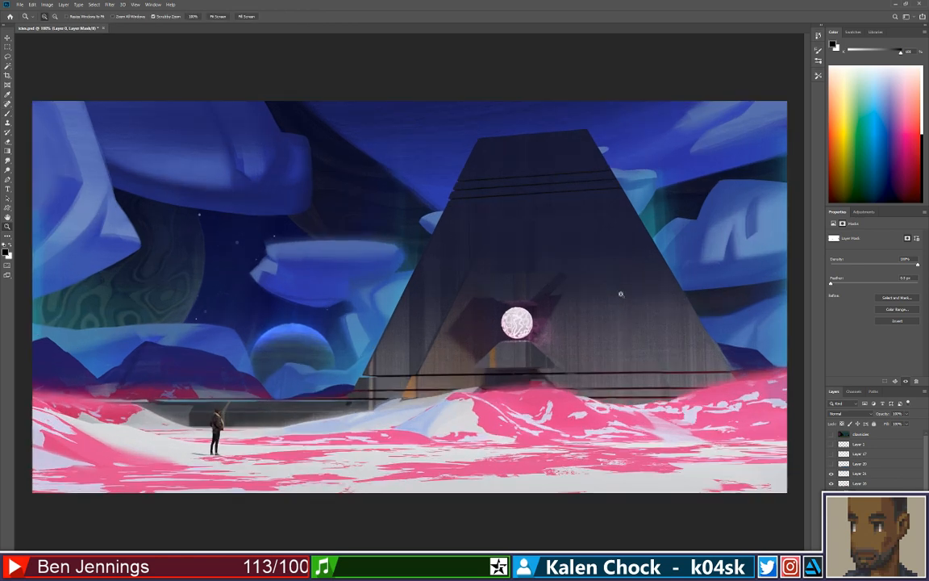
pyautogui.moveTo(623, 291); pyautogui.dragTo(600, 282)
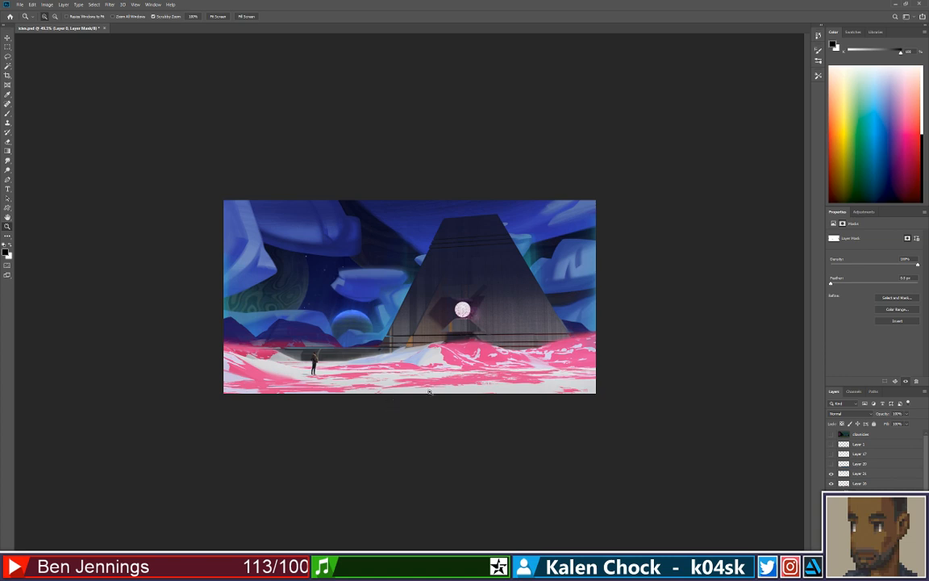
# Preview the hidden Layer 20 over the painting and delete that layer.
pyautogui.press('v')
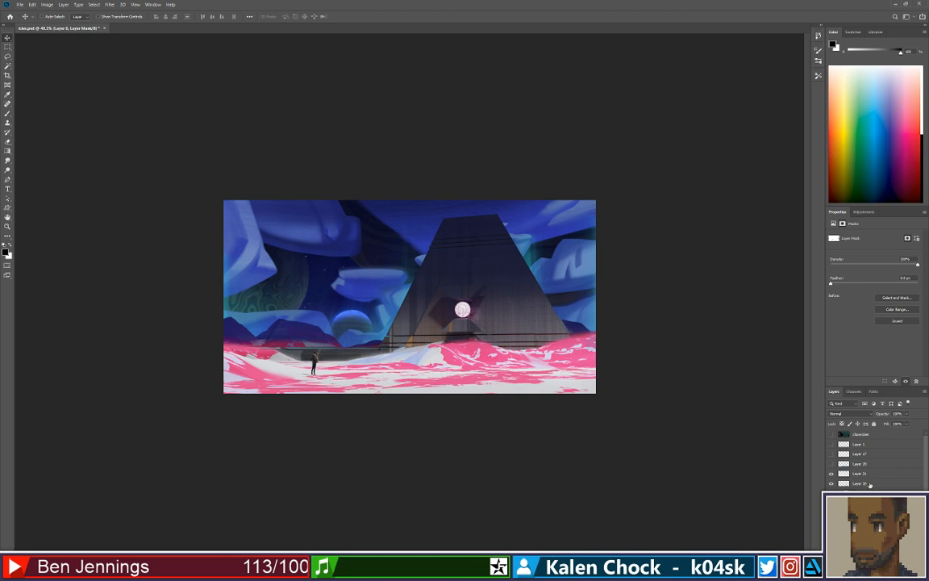
pyautogui.click(861, 473)
pyautogui.click(832, 464)
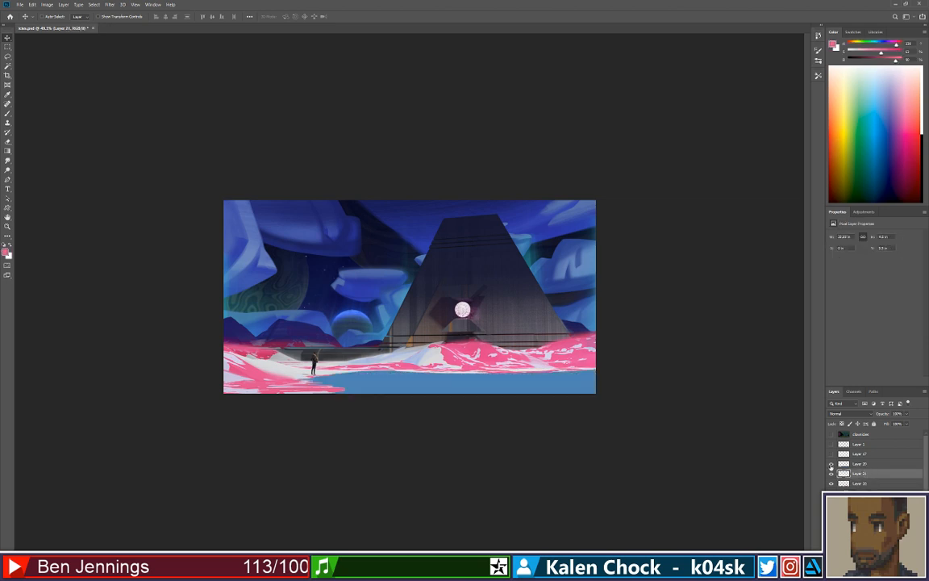
pyautogui.click(832, 464)
pyautogui.click(883, 466)
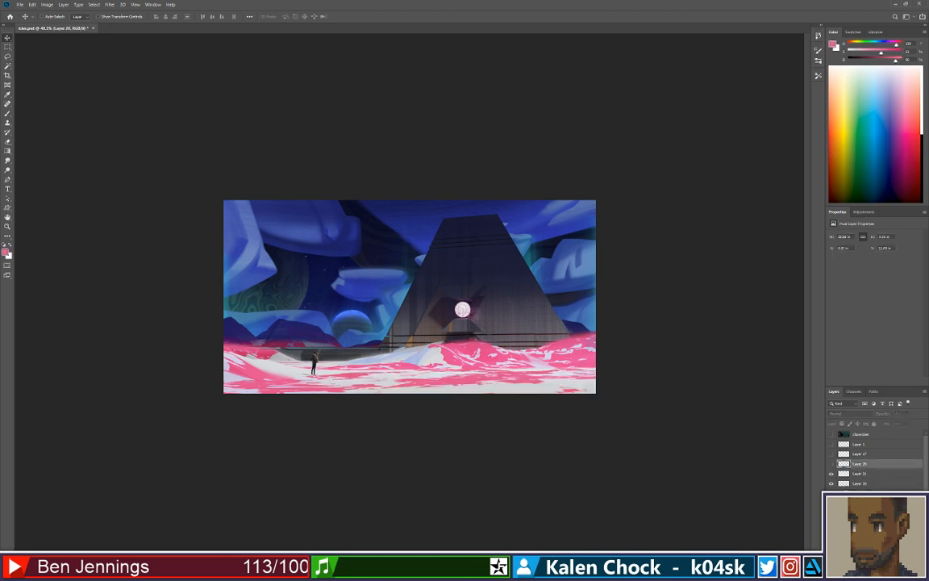
# Try a gradient in dark grey sampled from the pyramid over Layer 21's lower snow, with Multiply blending.
pyautogui.press('b')
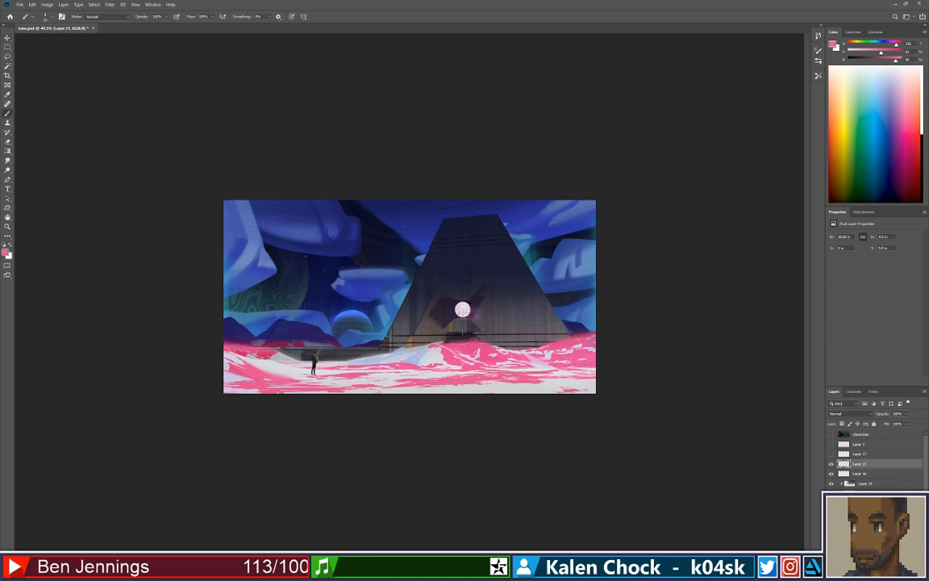
pyautogui.keyDown('alt'); pyautogui.click(414, 321); pyautogui.keyUp('alt')
pyautogui.press('g')
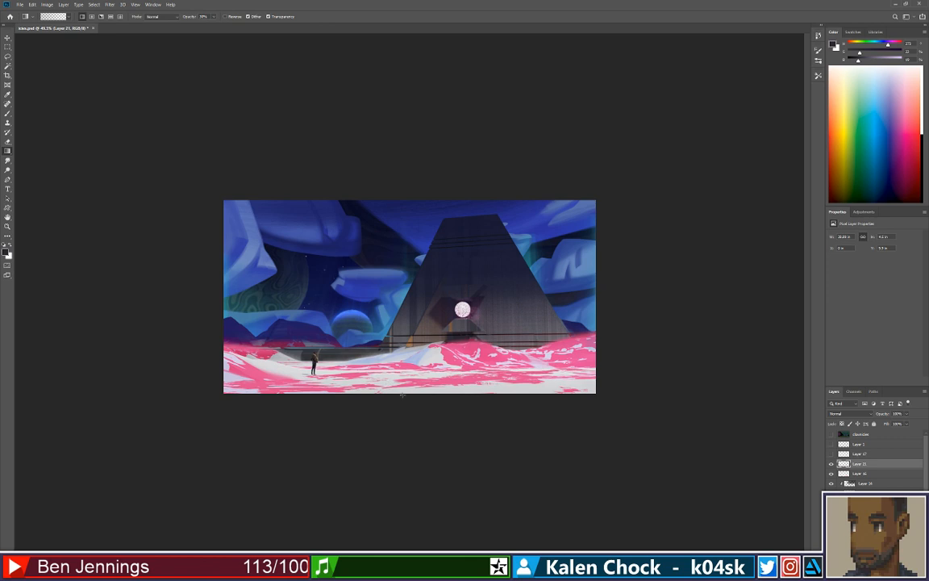
pyautogui.moveTo(402, 396); pyautogui.dragTo(401, 375)
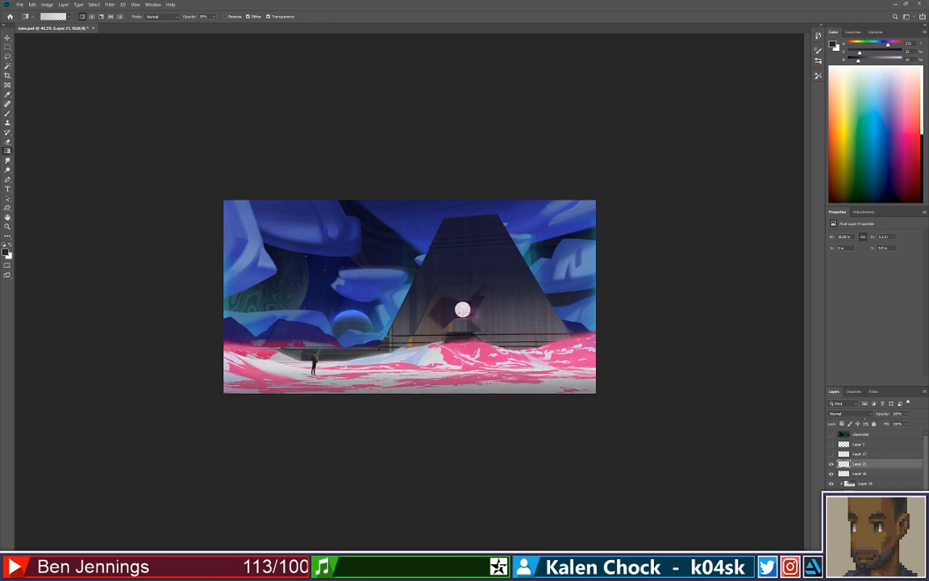
pyautogui.click(848, 413)
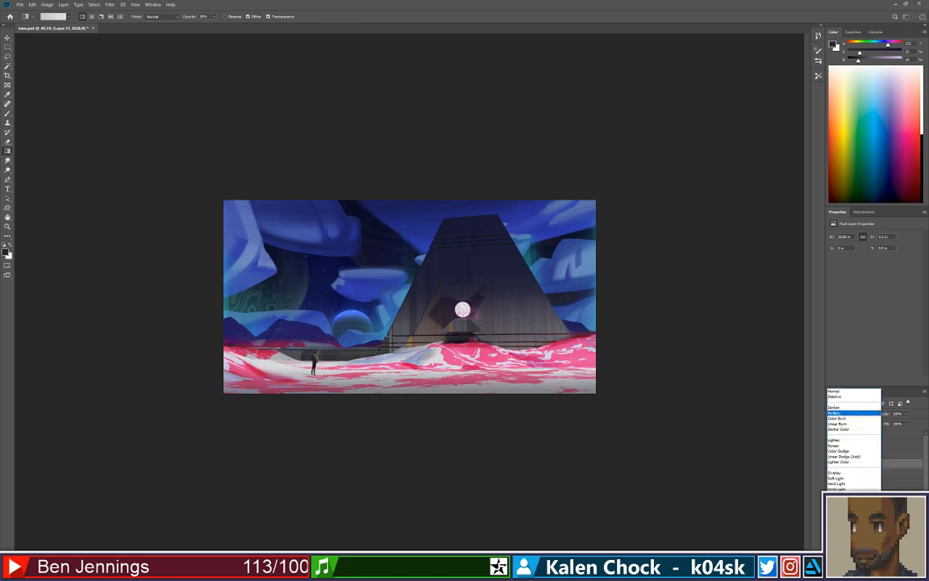
pyautogui.click(858, 413)
pyautogui.hotkey('ctrl', 'z')
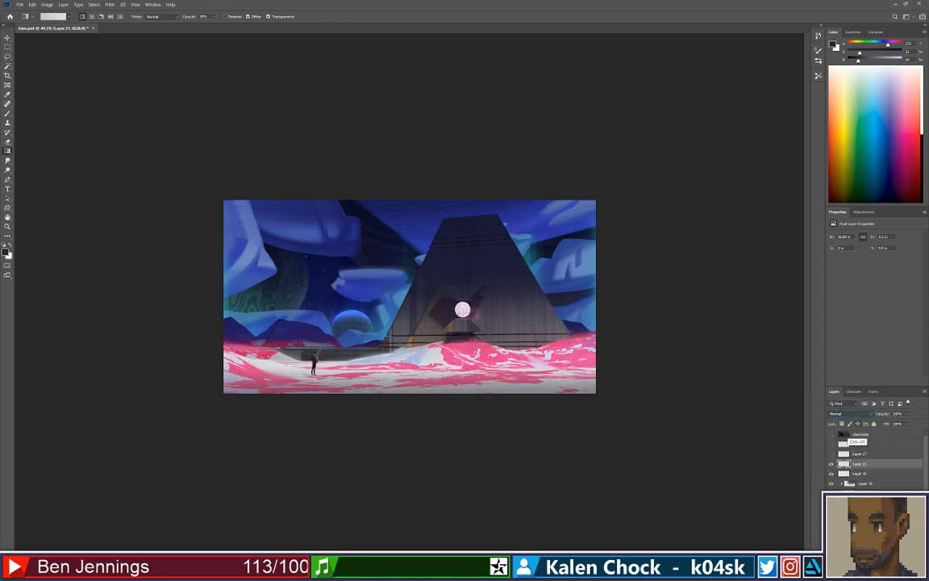
# Create a new layer, draw dark gradients rising from the painting's bottom edge, and set the layer's blend mode to Multiply.
pyautogui.hotkey('ctrl', 'shift', 'alt', 'n')
pyautogui.moveTo(451, 398); pyautogui.dragTo(450, 360)
pyautogui.moveTo(451, 401); pyautogui.dragTo(451, 351)
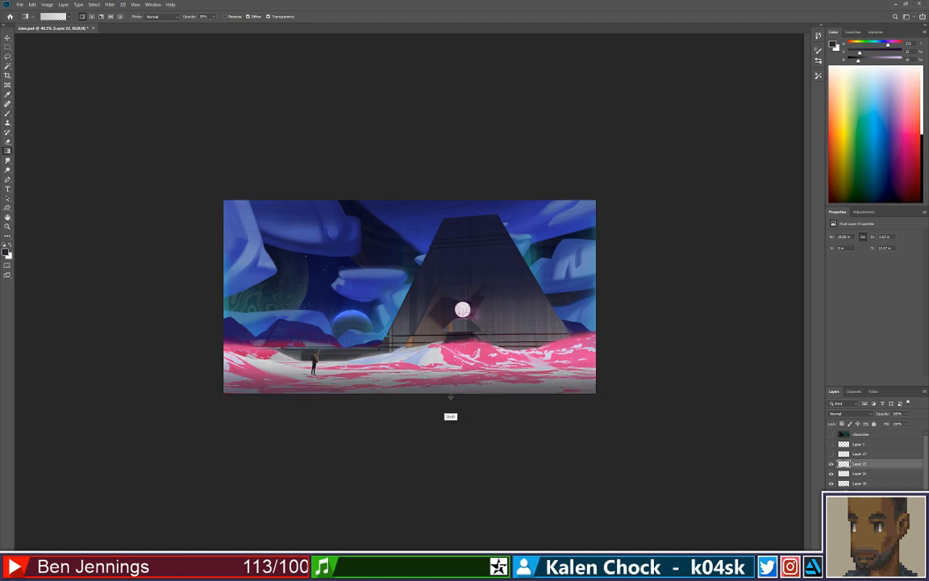
pyautogui.keyDown('alt'); pyautogui.click(384, 247); pyautogui.keyUp('alt')
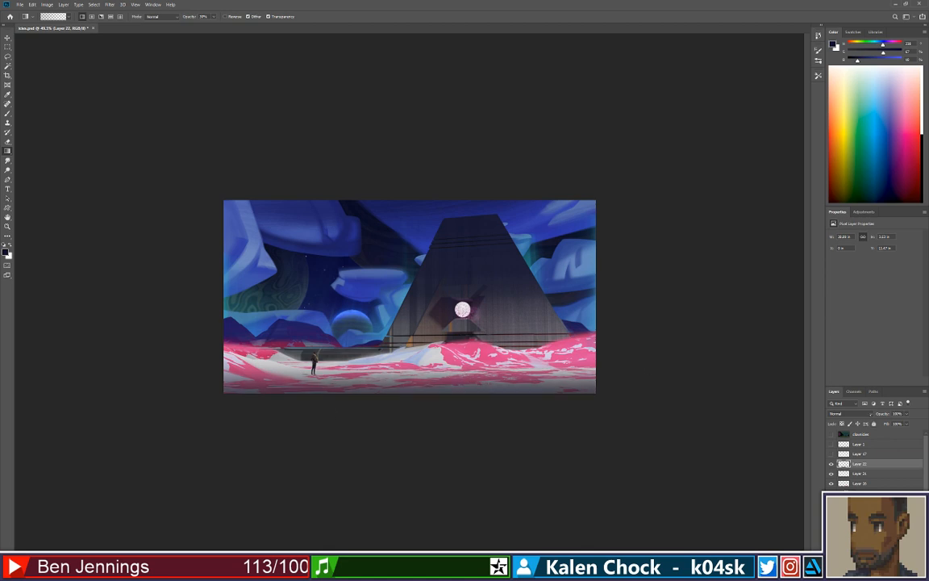
pyautogui.click(871, 414)
pyautogui.click(859, 414)
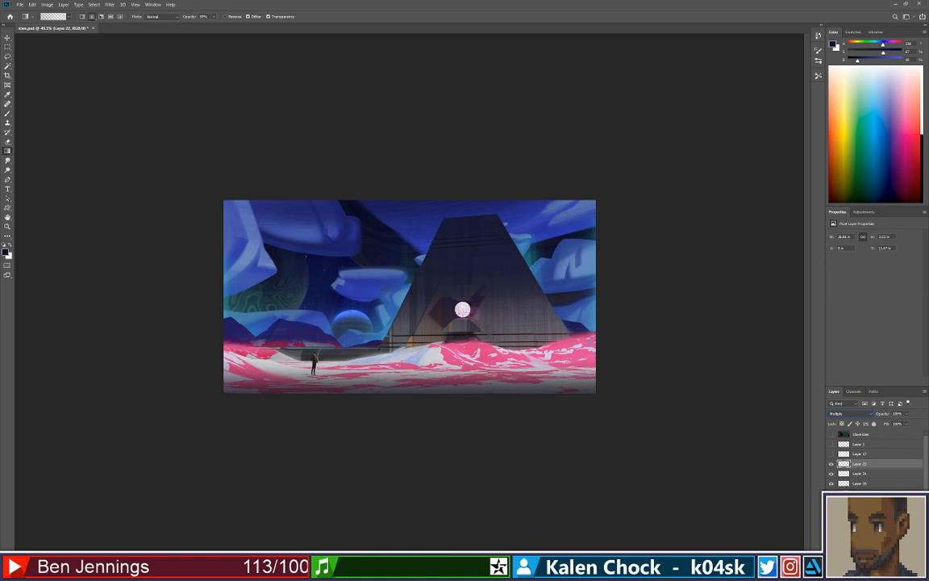
# Darken the painting's upper-left corner and left edge with dark navy gradients on the Multiply layer.
pyautogui.moveTo(196, 185); pyautogui.dragTo(279, 214)
pyautogui.moveTo(223, 166); pyautogui.dragTo(324, 313)
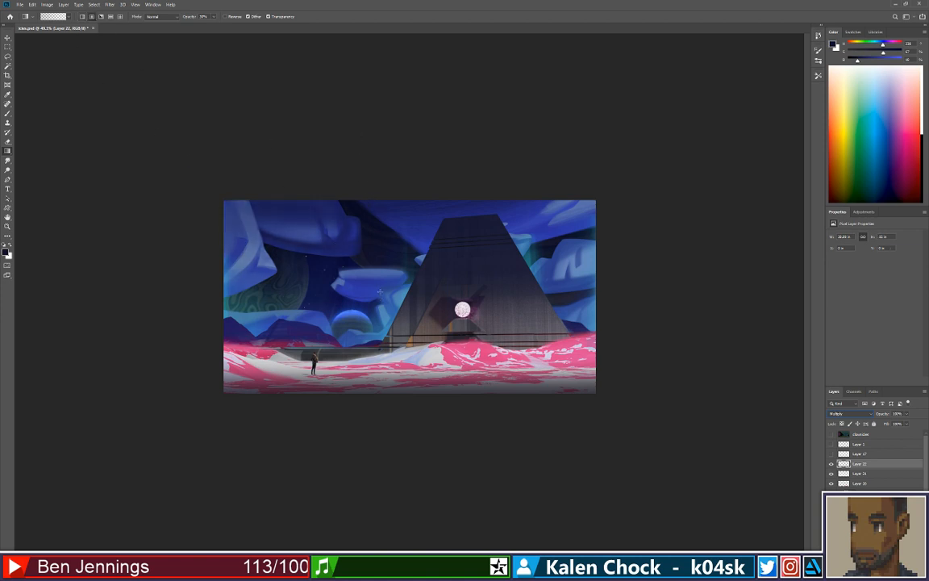
pyautogui.moveTo(164, 252); pyautogui.dragTo(273, 283)
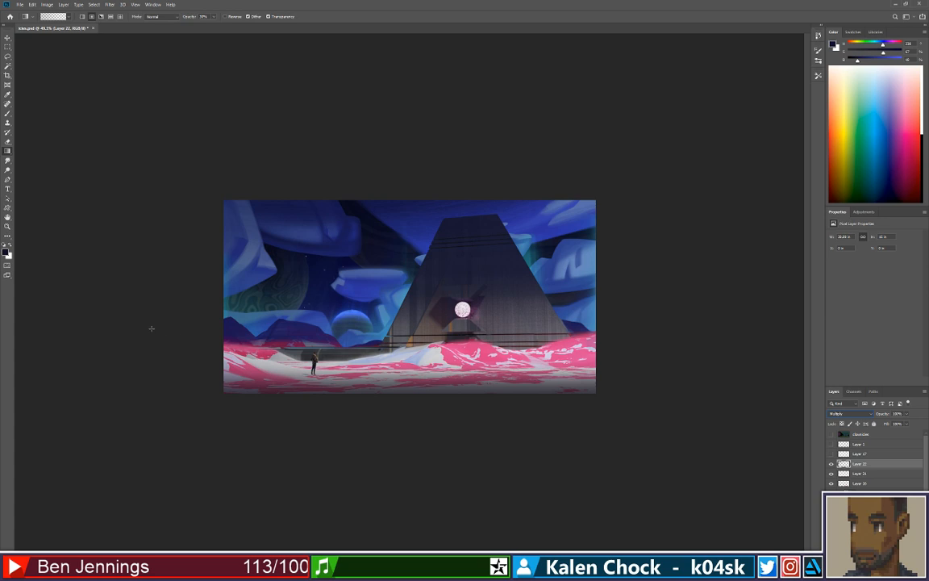
pyautogui.moveTo(152, 327); pyautogui.dragTo(259, 346)
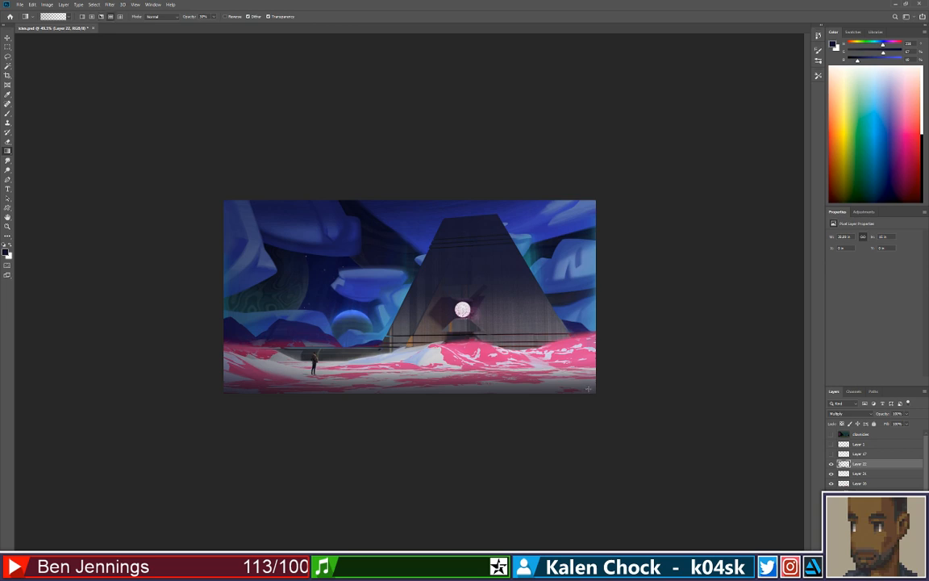
# Select the whole canvas and clear all gradient shading from Layer 22.
pyautogui.press('e')
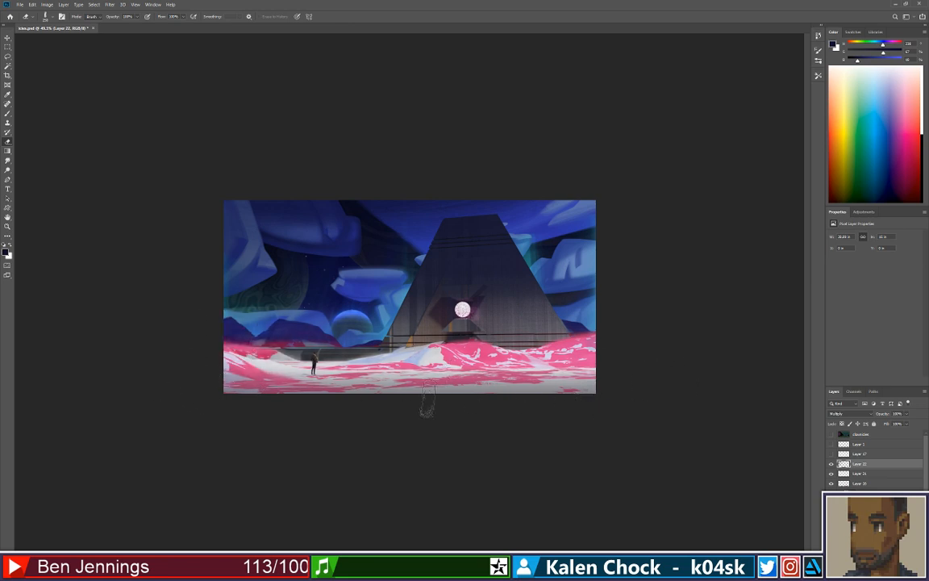
pyautogui.press('m')
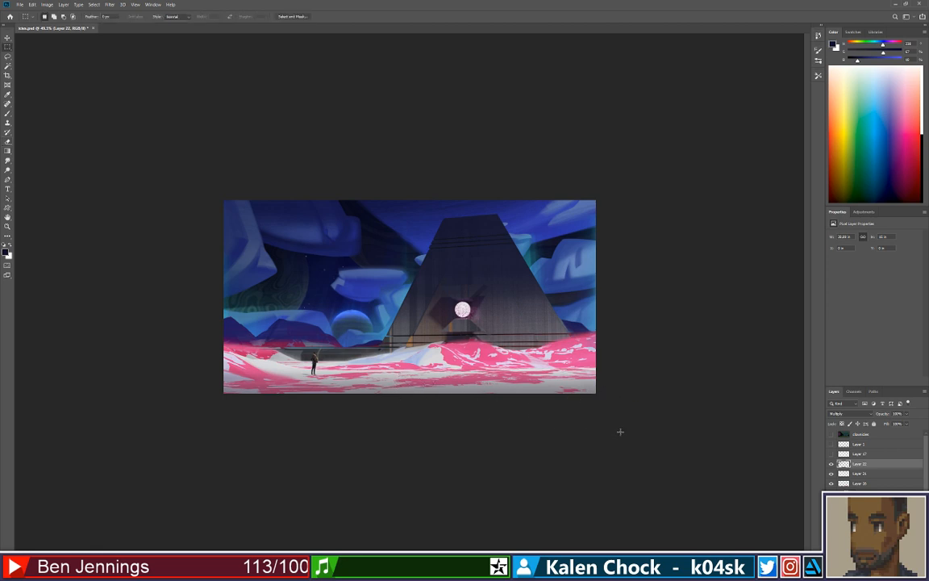
pyautogui.hotkey('ctrl', 'a')
# Try reflected navy gradients over the upper-left corner and left edge of the sky.
pyautogui.press('g')
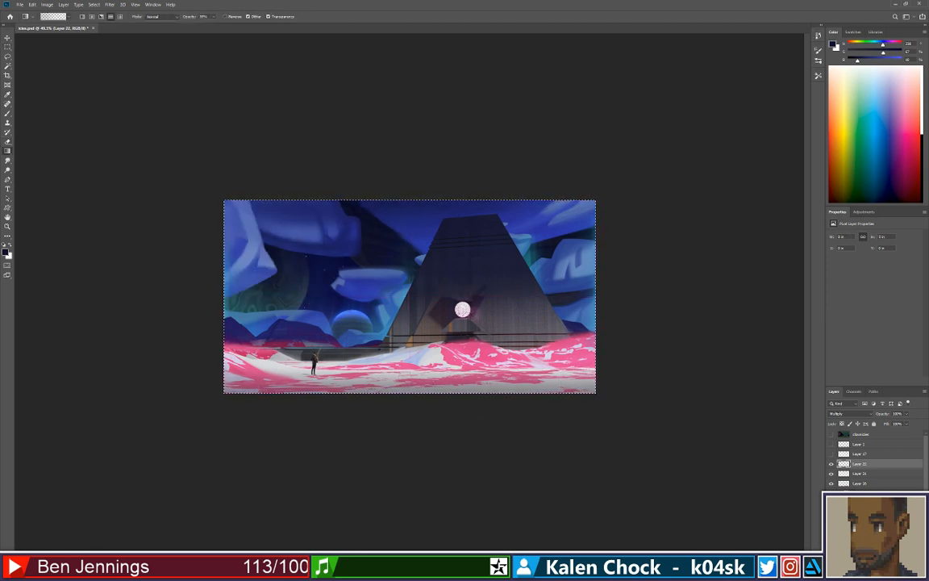
pyautogui.moveTo(204, 178); pyautogui.dragTo(262, 238)
pyautogui.hotkey('ctrl', 'd')
pyautogui.moveTo(178, 186); pyautogui.dragTo(268, 265)
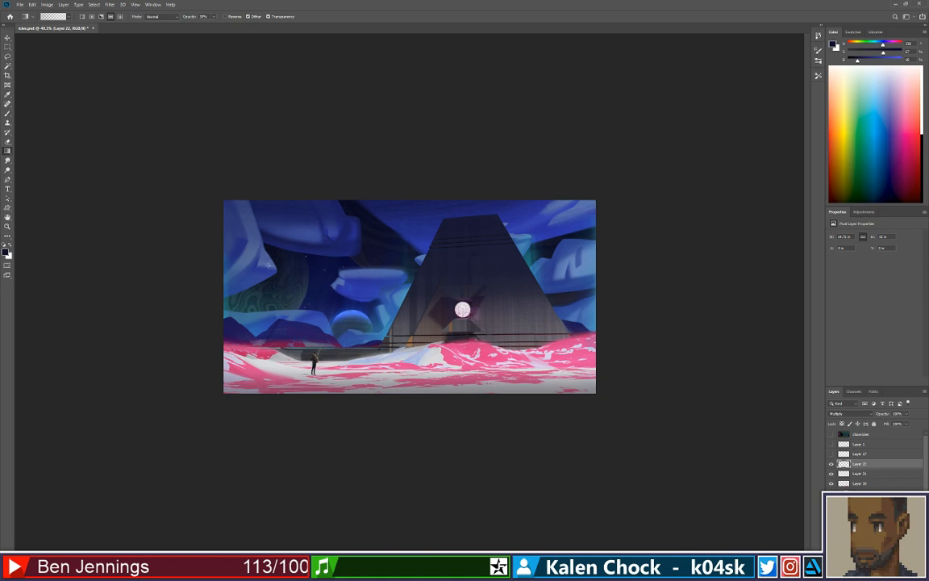
pyautogui.moveTo(201, 254); pyautogui.dragTo(258, 259)
# Undo the reflected gradients, darken the painting's upper-left corner with radial navy gradients instead, and clear the selection.
pyautogui.click(91, 16)
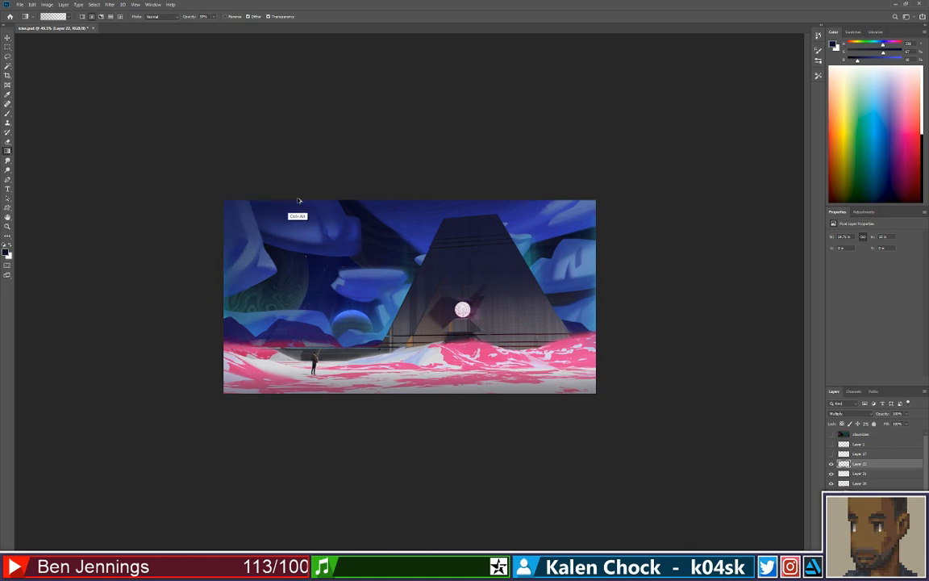
pyautogui.hotkey('ctrl', 'z')
pyautogui.hotkey('ctrl', 'z')
pyautogui.hotkey('ctrl', 'z')
pyautogui.hotkey('ctrl', 'z')
pyautogui.moveTo(204, 152); pyautogui.dragTo(321, 313)
pyautogui.moveTo(179, 192); pyautogui.dragTo(242, 274)
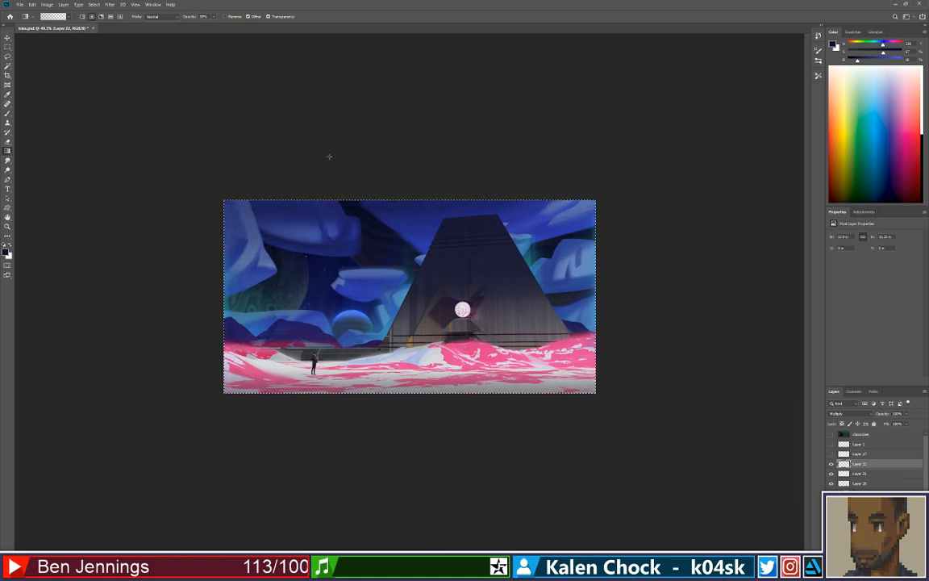
pyautogui.hotkey('ctrl', 'd')
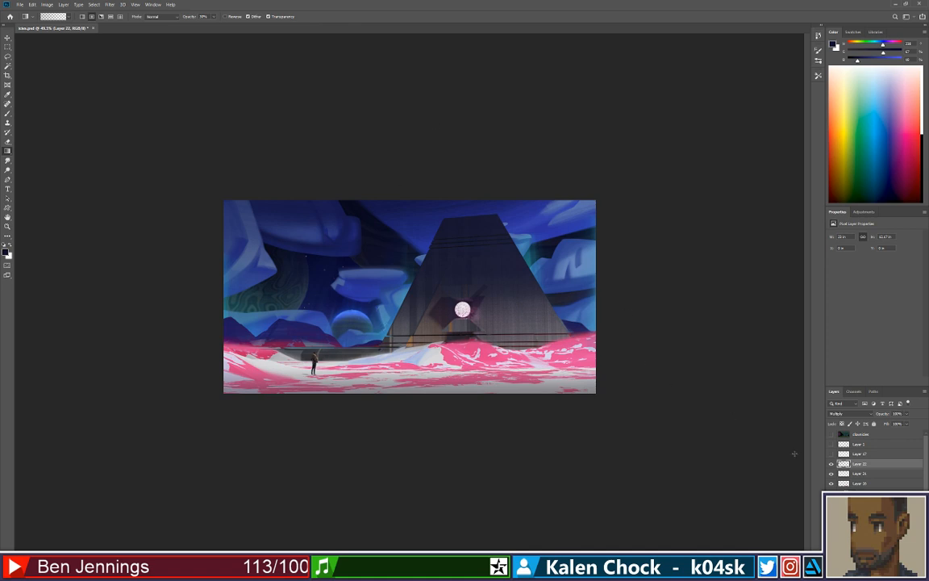
# Examine what Layer 16, Layer 21 and Layer 22 each contribute to the painting by switching their visibility.
pyautogui.click(862, 495)
pyautogui.click(860, 486)
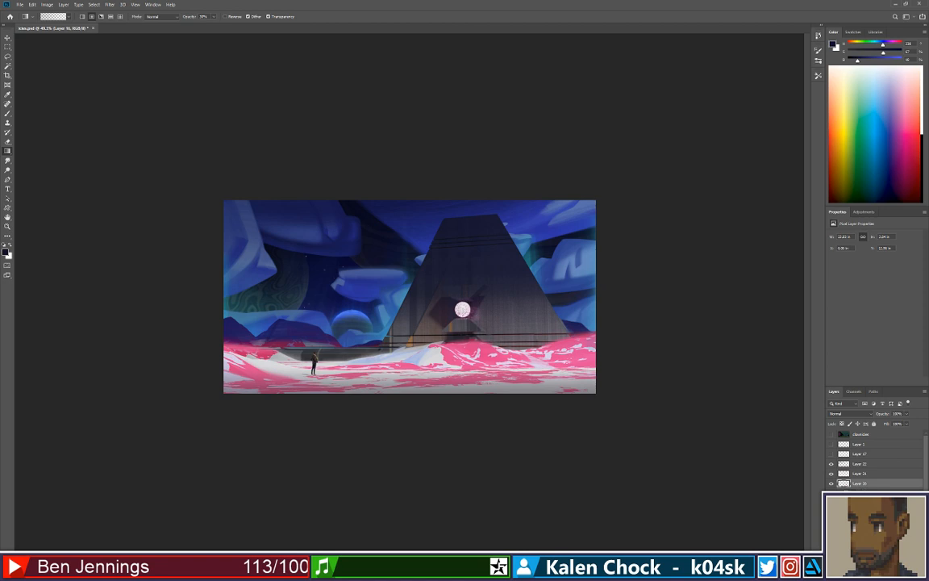
pyautogui.click(832, 483)
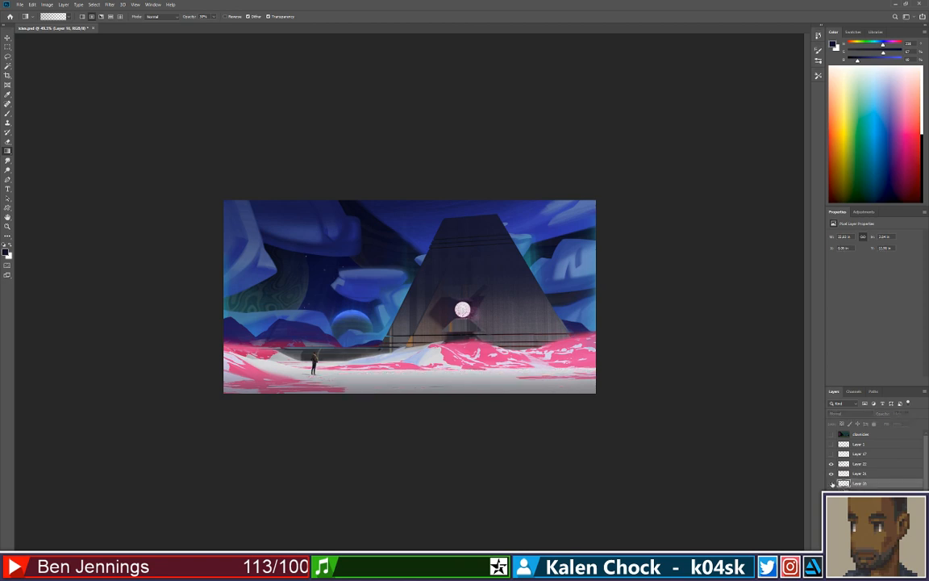
pyautogui.click(832, 474)
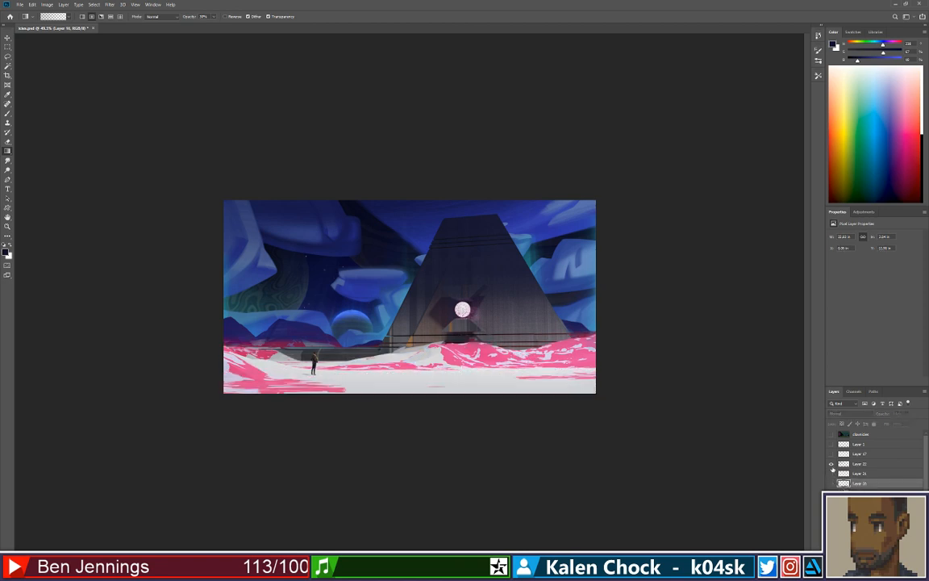
pyautogui.click(832, 464)
pyautogui.click(832, 475)
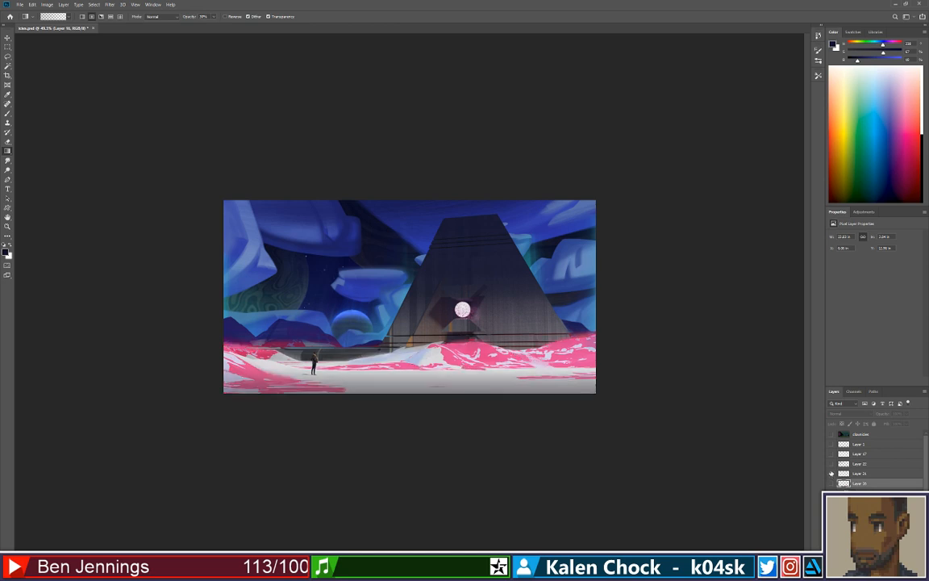
pyautogui.click(832, 465)
pyautogui.click(832, 475)
pyautogui.click(831, 474)
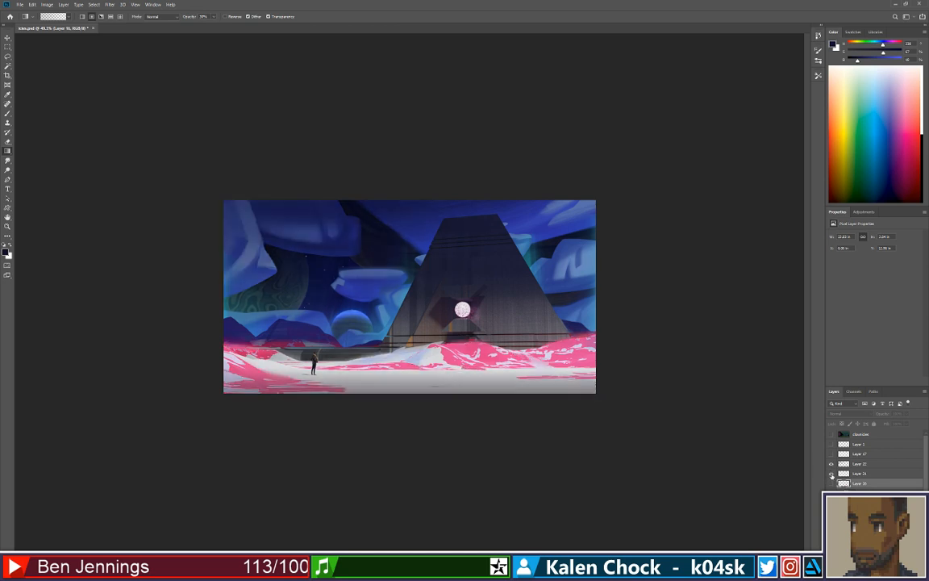
pyautogui.click(832, 474)
pyautogui.click(832, 475)
pyautogui.click(832, 475)
pyautogui.click(832, 475)
# Delete the shading on Layer 21 from the lower foreground strip and the rest of the snowy ground.
pyautogui.click(857, 475)
pyautogui.press('m')
pyautogui.moveTo(618, 406); pyautogui.dragTo(186, 338)
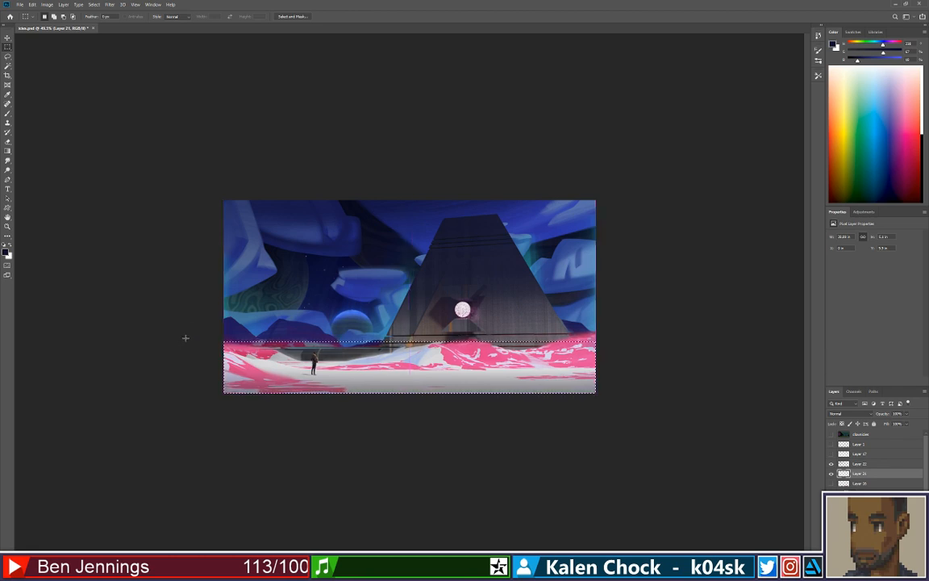
pyautogui.hotkey('ctrl', 'd')
pyautogui.moveTo(602, 397); pyautogui.dragTo(207, 372)
pyautogui.press('Delete')
pyautogui.hotkey('ctrl', 'd')
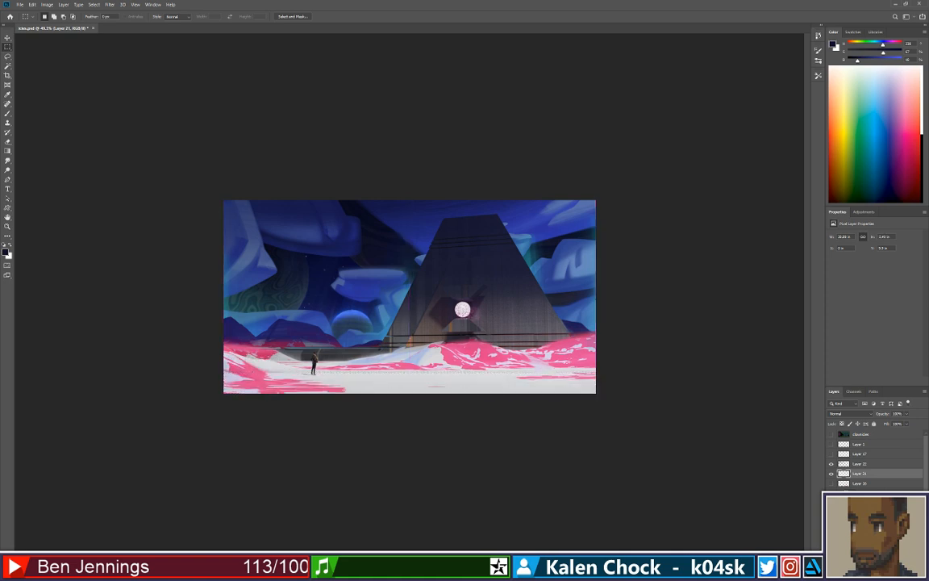
pyautogui.moveTo(602, 397); pyautogui.dragTo(200, 306)
pyautogui.press('Delete')
pyautogui.hotkey('ctrl', 'd')
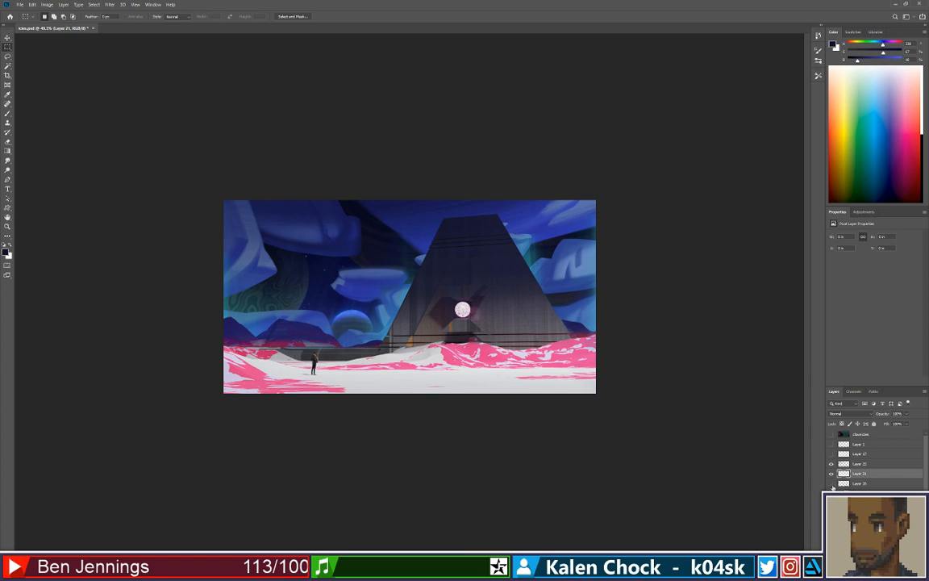
# Show Layer 16 again and erase its pink streaks from the lower-right foreground snow.
pyautogui.click(833, 484)
pyautogui.click(833, 484)
pyautogui.click(832, 484)
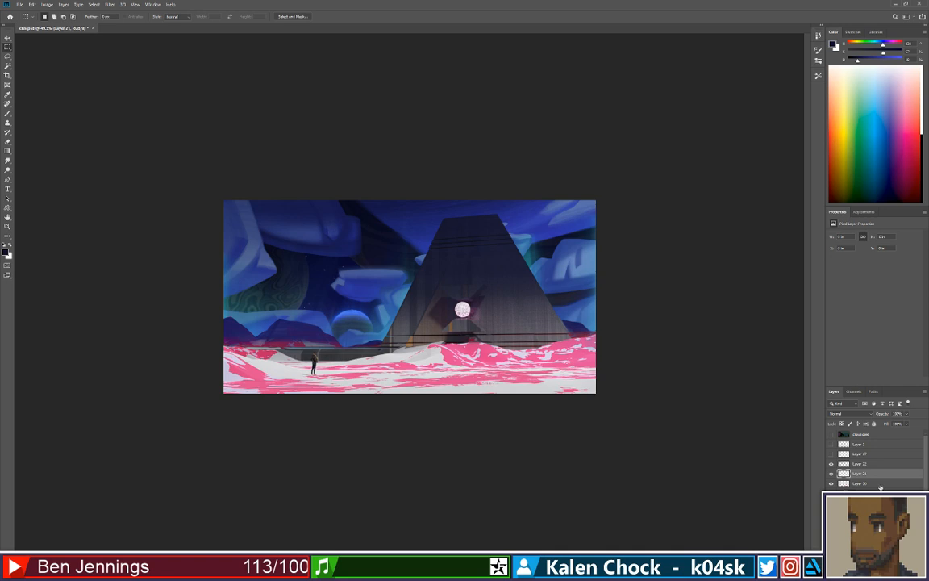
pyautogui.press('e')
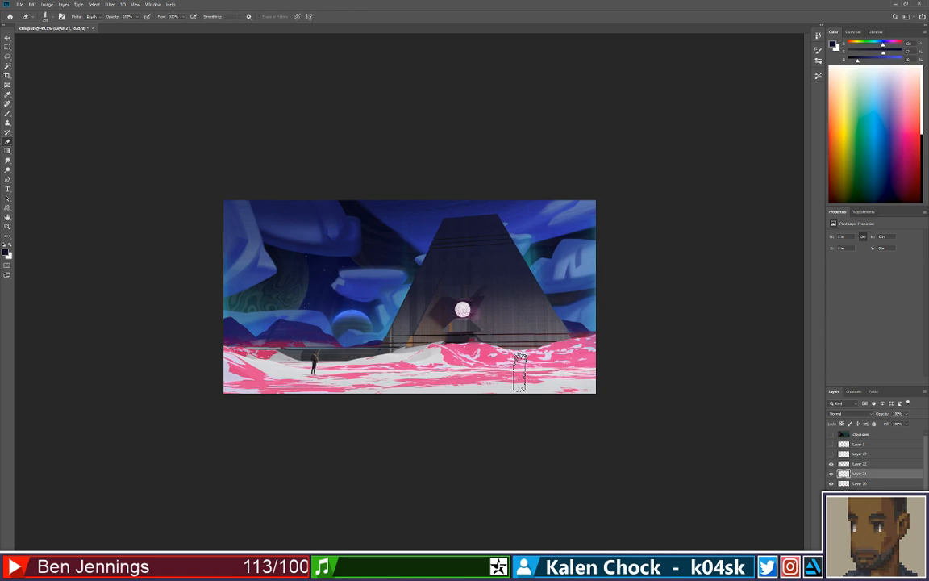
pyautogui.click(859, 482)
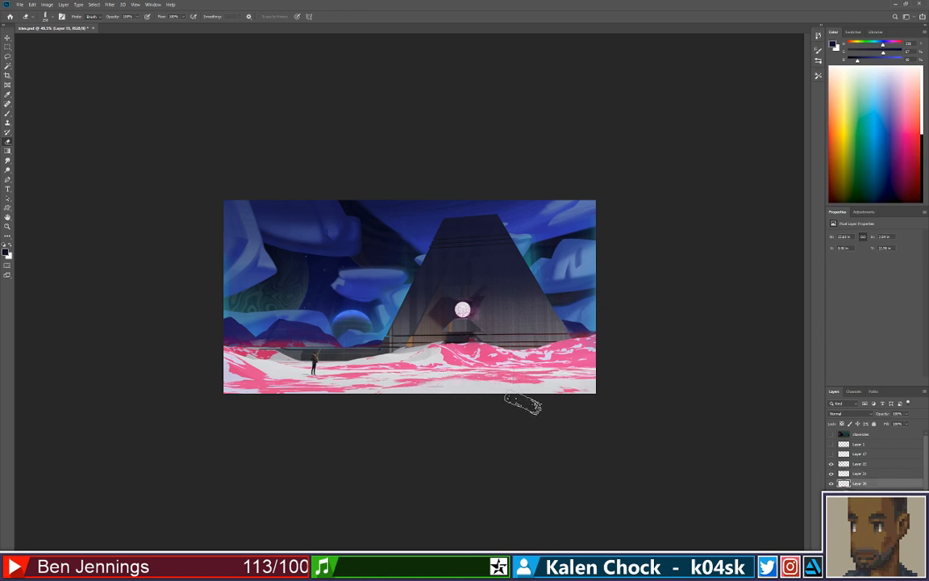
pyautogui.moveTo(549, 390)
pyautogui.mouseDown()
pyautogui.moveTo(450, 393)
pyautogui.moveTo(515, 386)
pyautogui.mouseUp()
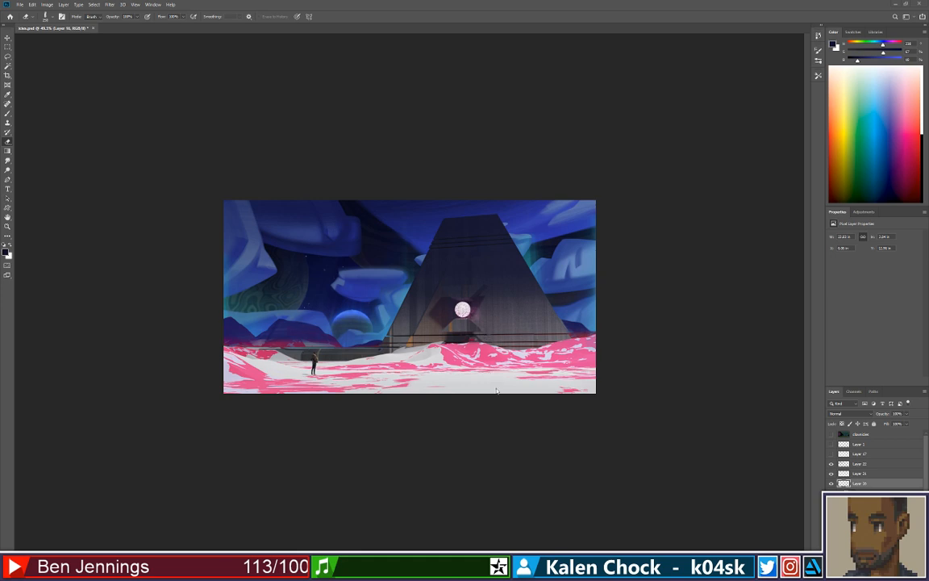
pyautogui.press('z')
pyautogui.click(534, 365)
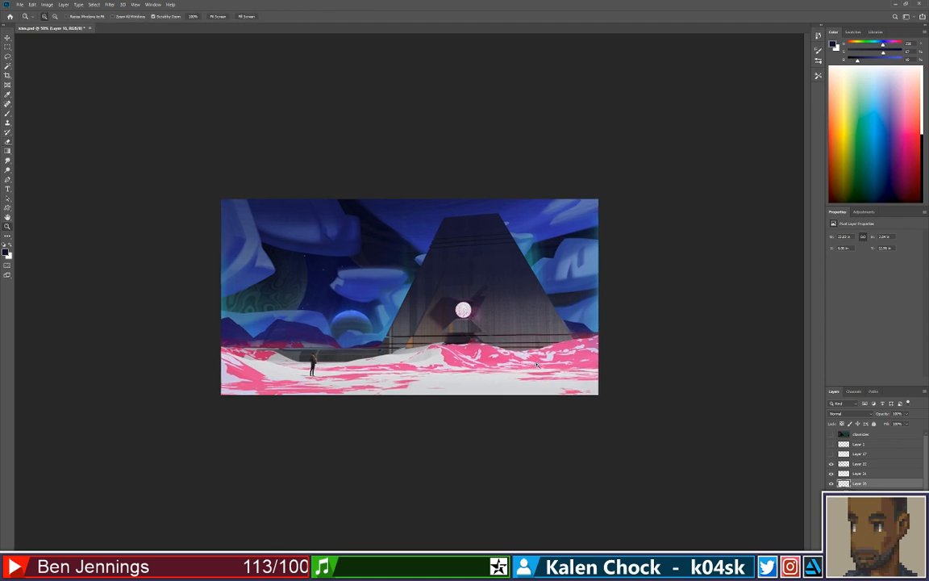
pyautogui.click(535, 365)
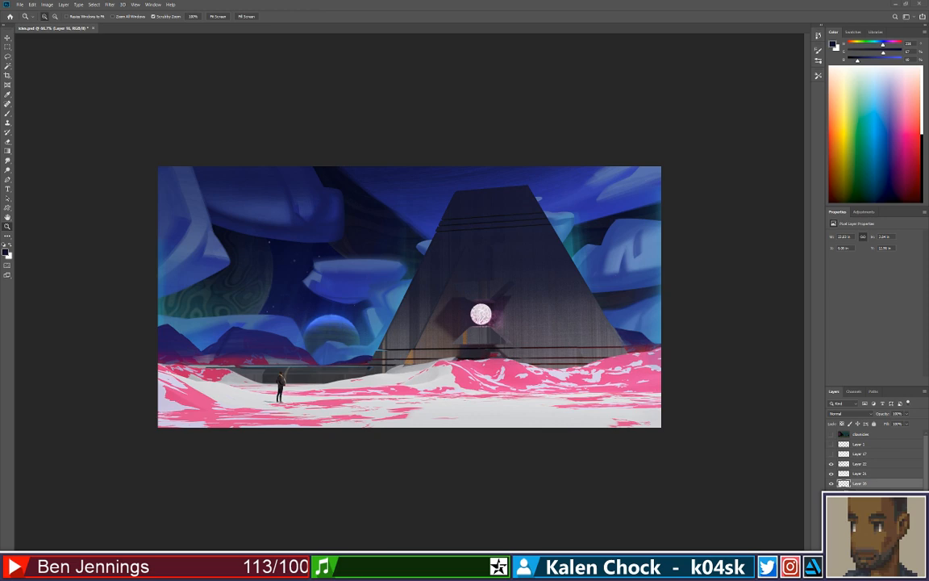
# Compare Layers 22, 21 and 16 by switching their visibility, leave Layer 21 hidden and delete Layer 16.
pyautogui.click(565, 433)
pyautogui.keyDown('alt'); pyautogui.click(569, 433); pyautogui.keyUp('alt')
pyautogui.keyDown('alt'); pyautogui.click(569, 433); pyautogui.keyUp('alt')
pyautogui.keyDown('alt'); pyautogui.click(568, 433); pyautogui.keyUp('alt')
pyautogui.click(507, 372)
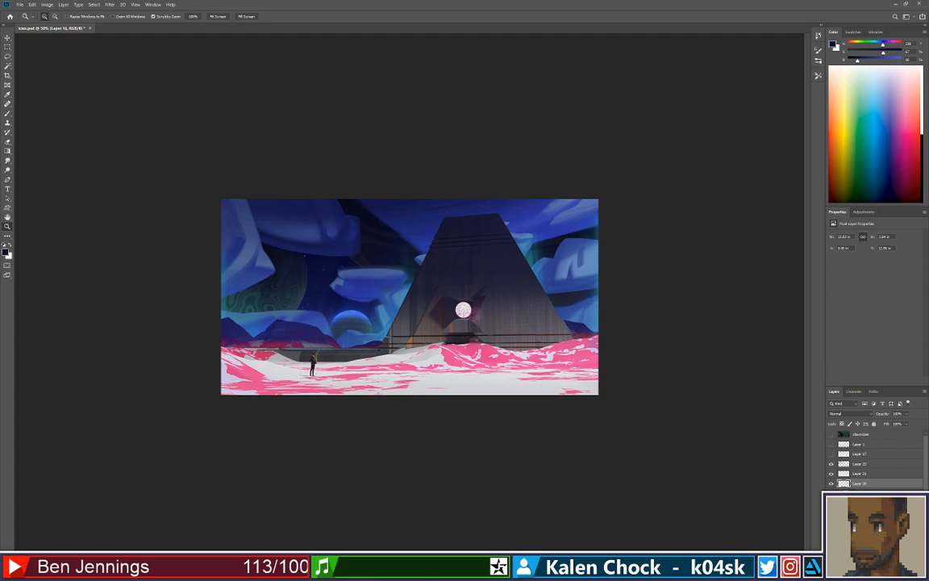
pyautogui.click(832, 464)
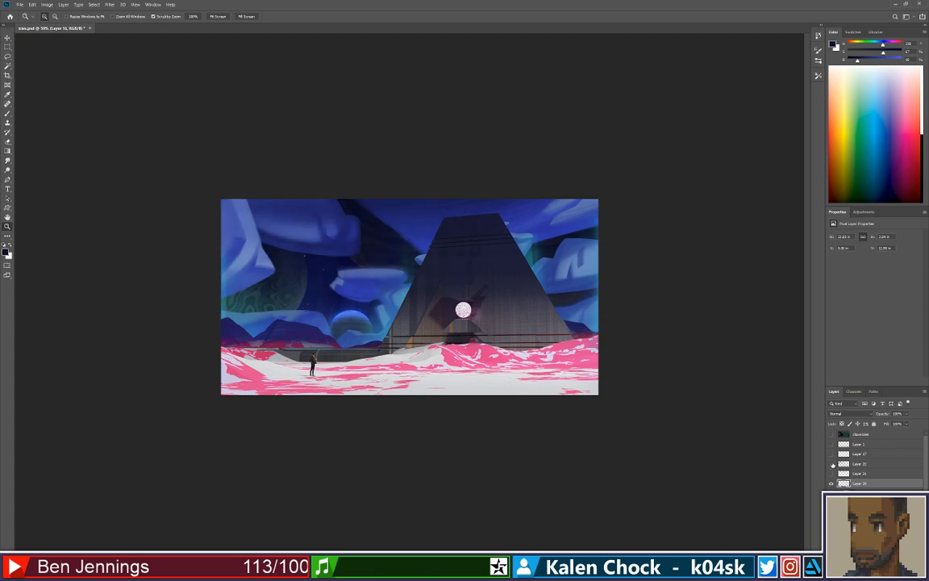
pyautogui.click(832, 464)
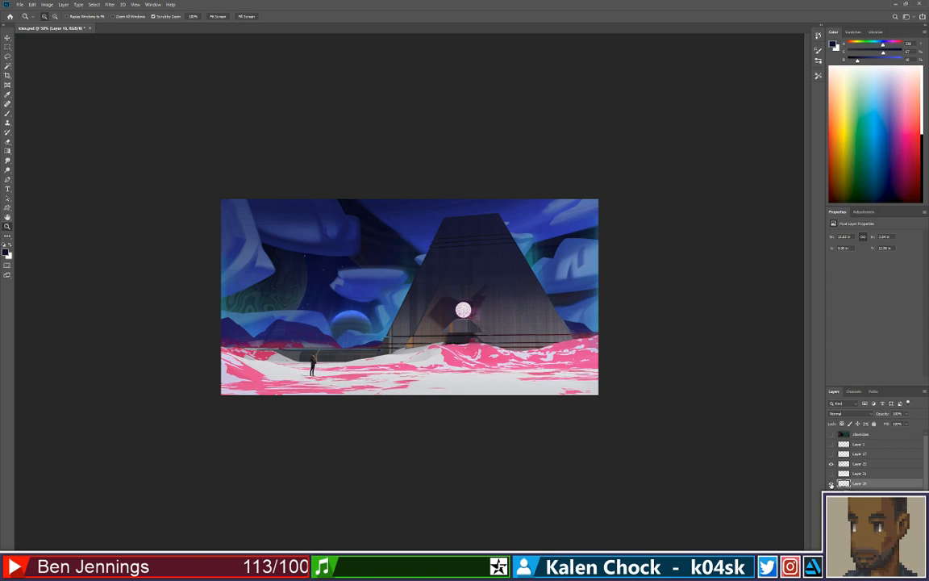
pyautogui.click(832, 484)
pyautogui.click(832, 483)
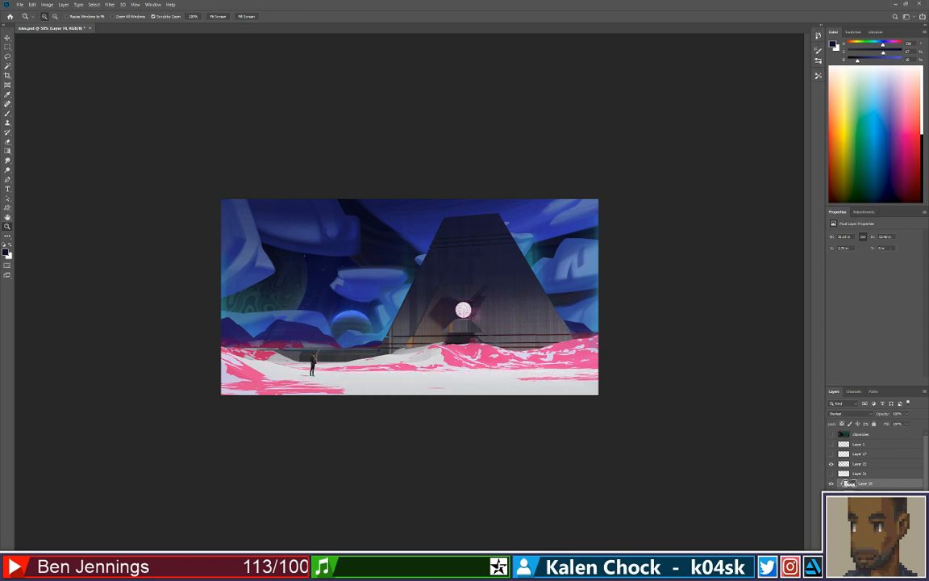
# Recheck what Layer 22 adds to the painting and delete the hidden Layer 21.
pyautogui.click(478, 351)
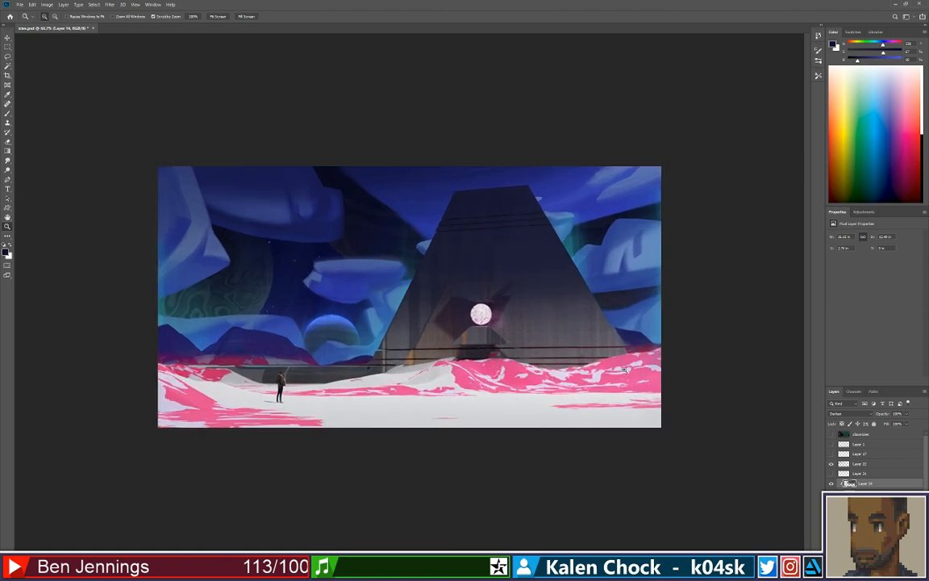
pyautogui.press('b')
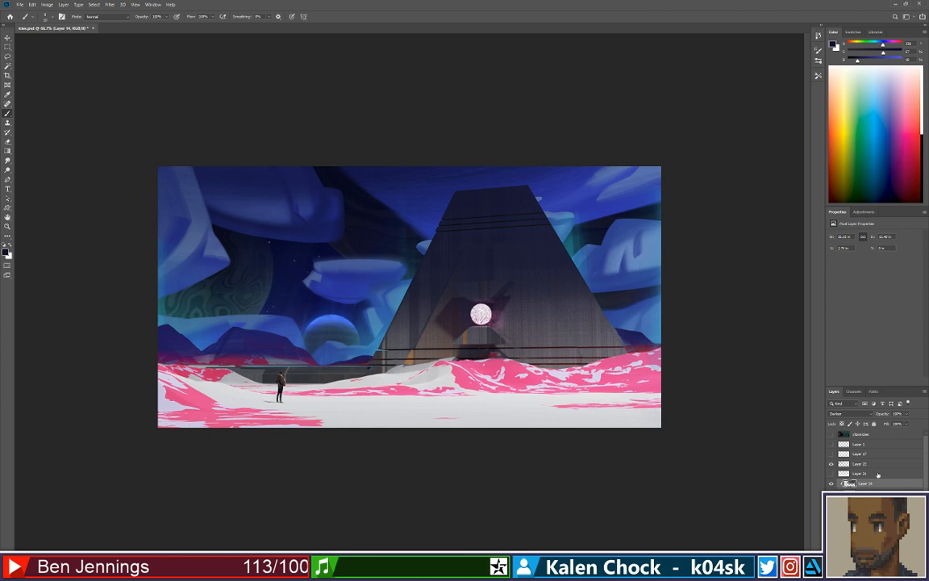
pyautogui.click(867, 474)
pyautogui.click(832, 464)
pyautogui.click(832, 464)
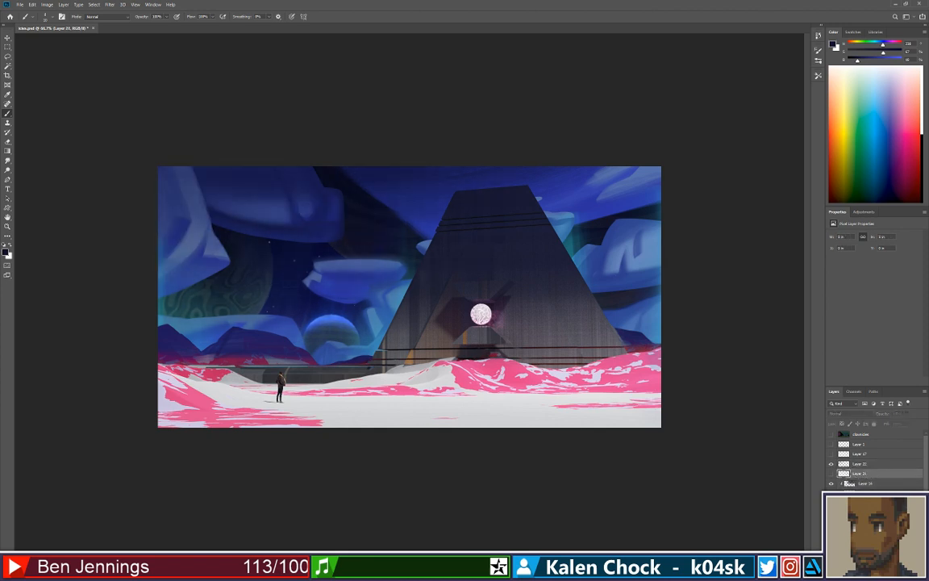
pyautogui.press('Delete')
# Create a new layer above Layer 14, sample the snow's pink as the foreground color and set the layer to Multiply.
pyautogui.hotkey('ctrl', 'shift', 'alt', 'n')
pyautogui.keyDown('alt'); pyautogui.click(512, 391); pyautogui.keyUp('alt')
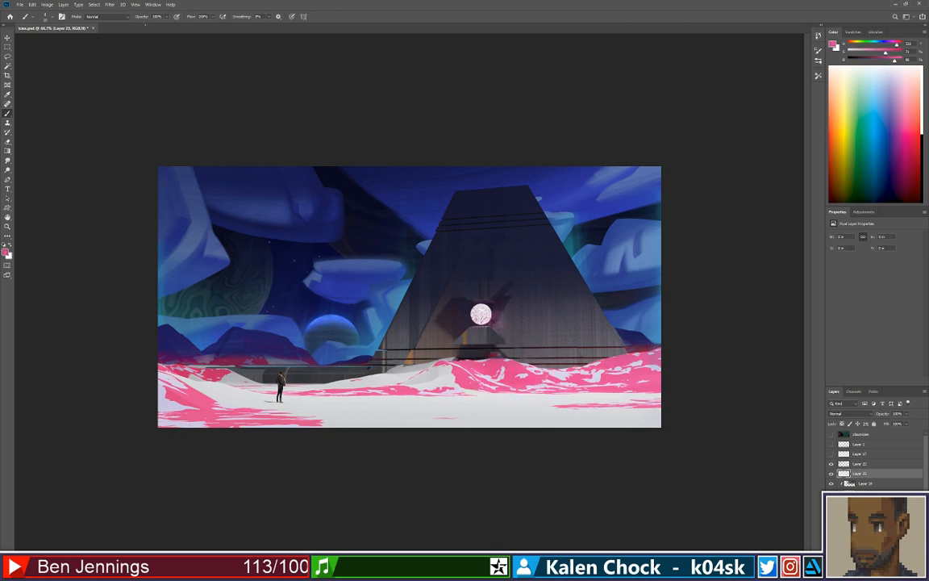
pyautogui.click(124, 17)
pyautogui.click(854, 416)
pyautogui.click(853, 415)
pyautogui.click(847, 414)
# Check the available brushes and replace the sampled pink with a bright violet foreground color.
pyautogui.hotkey('ctrl', 'space')
pyautogui.keyDown('ctrl'); pyautogui.click(497, 393); pyautogui.keyUp('ctrl')
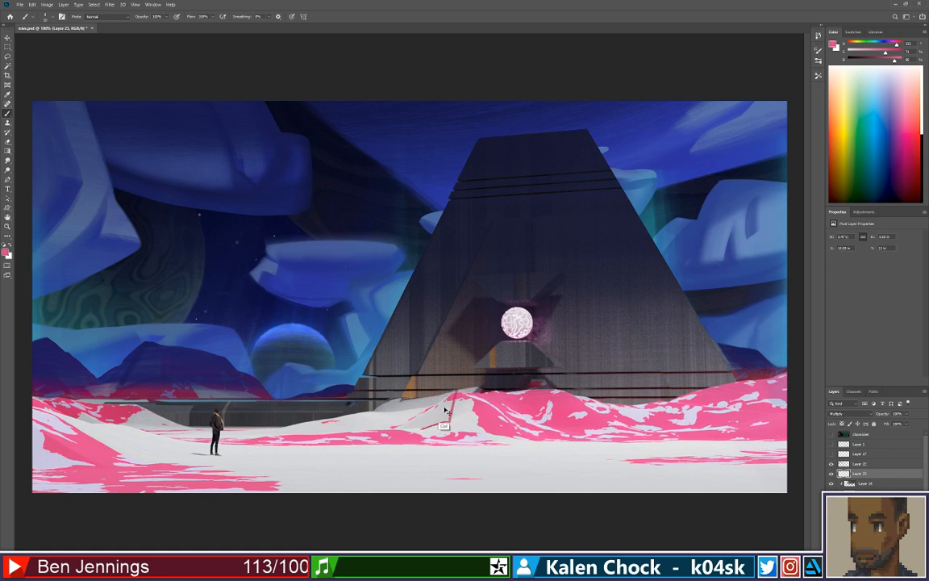
pyautogui.rightClick(604, 328)
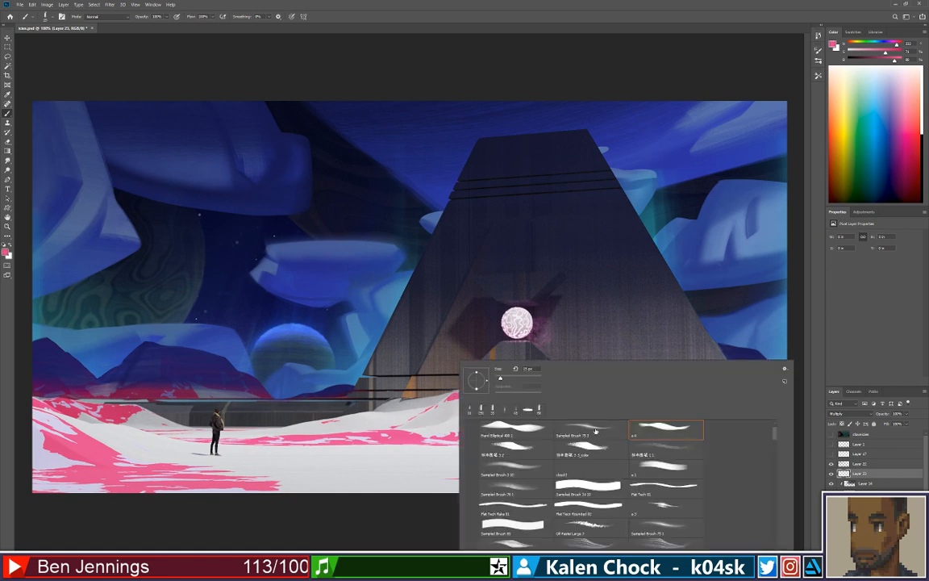
pyautogui.click(6, 252)
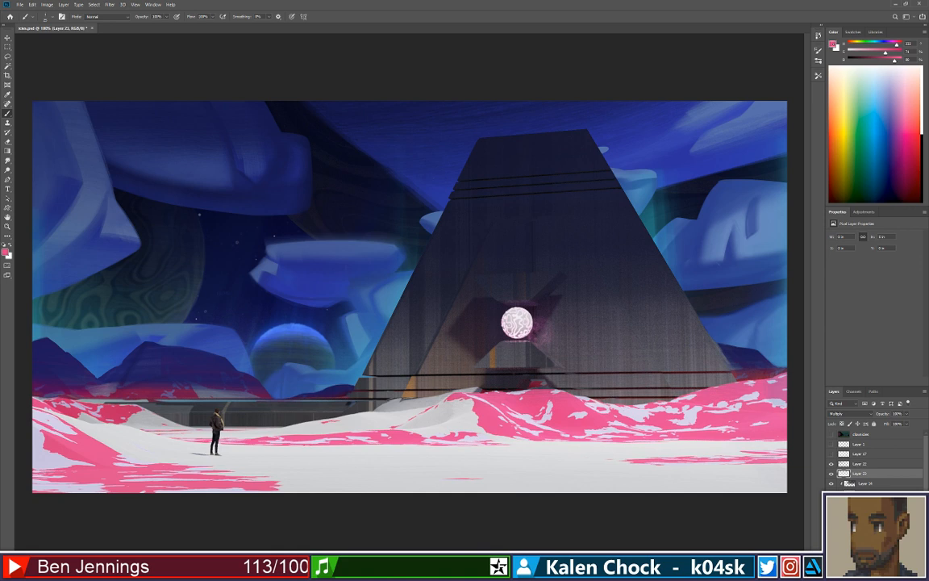
pyautogui.click(399, 195)
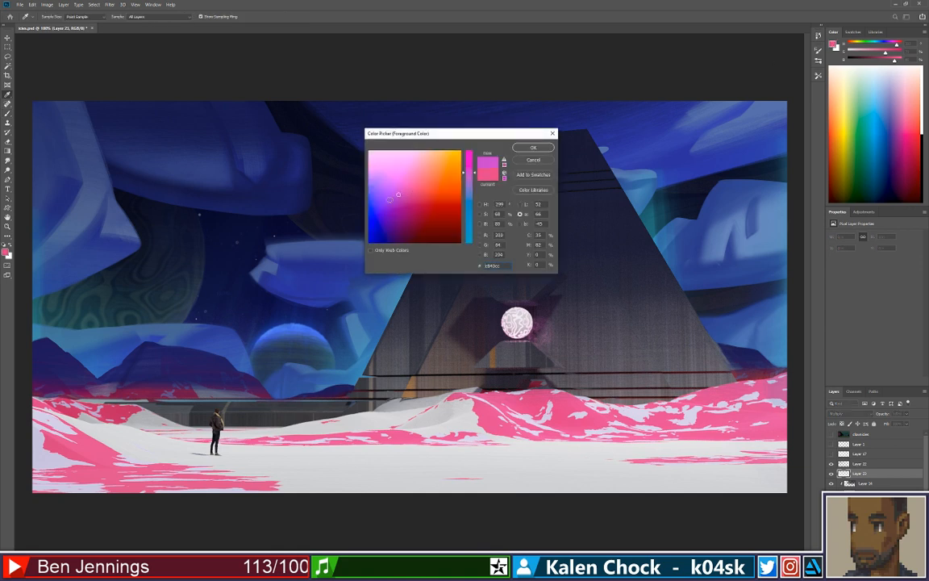
pyautogui.click(390, 200)
pyautogui.press('Return')
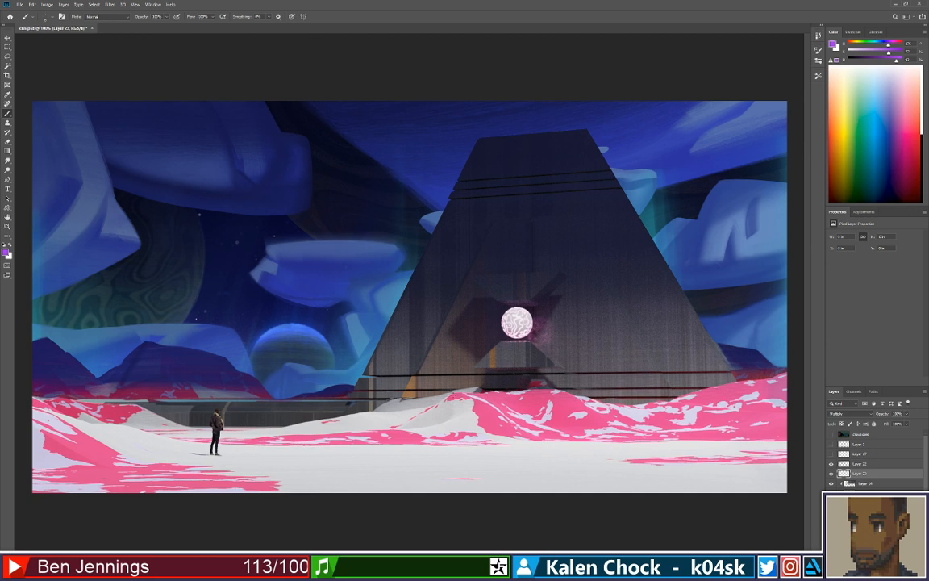
# Paint violet shadows on the left-facing slope of the central snow hill, along its foot and on its crest.
pyautogui.moveTo(457, 395)
pyautogui.mouseDown()
pyautogui.moveTo(447, 423)
pyautogui.moveTo(393, 432)
pyautogui.moveTo(457, 397)
pyautogui.moveTo(405, 430)
pyautogui.moveTo(450, 409)
pyautogui.mouseUp()
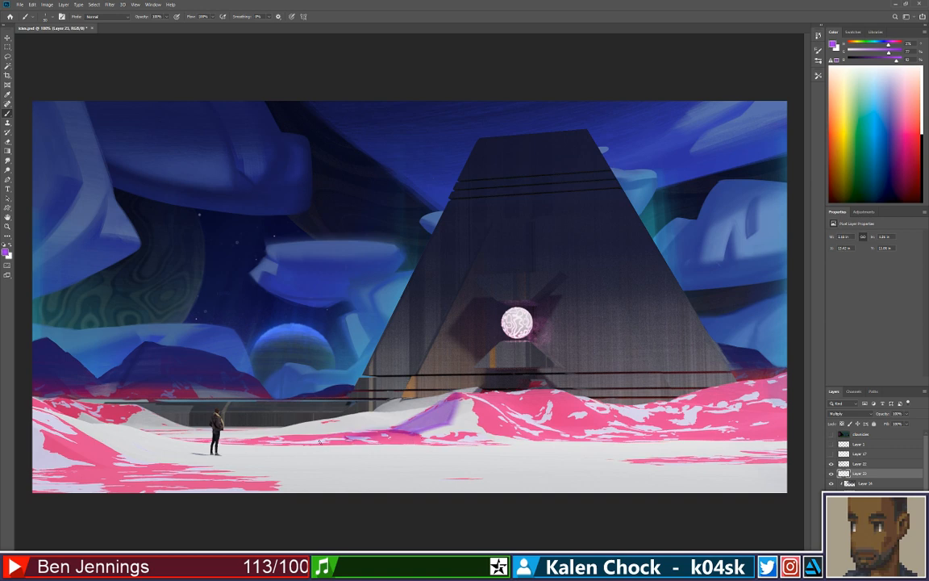
pyautogui.moveTo(320, 441); pyautogui.dragTo(299, 446)
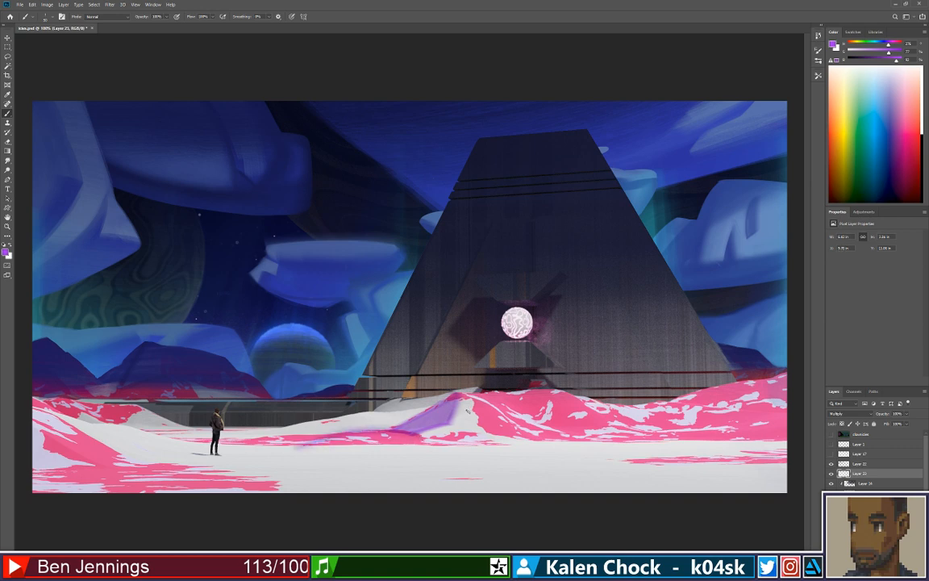
pyautogui.press('z')
pyautogui.moveTo(468, 412); pyautogui.dragTo(446, 410)
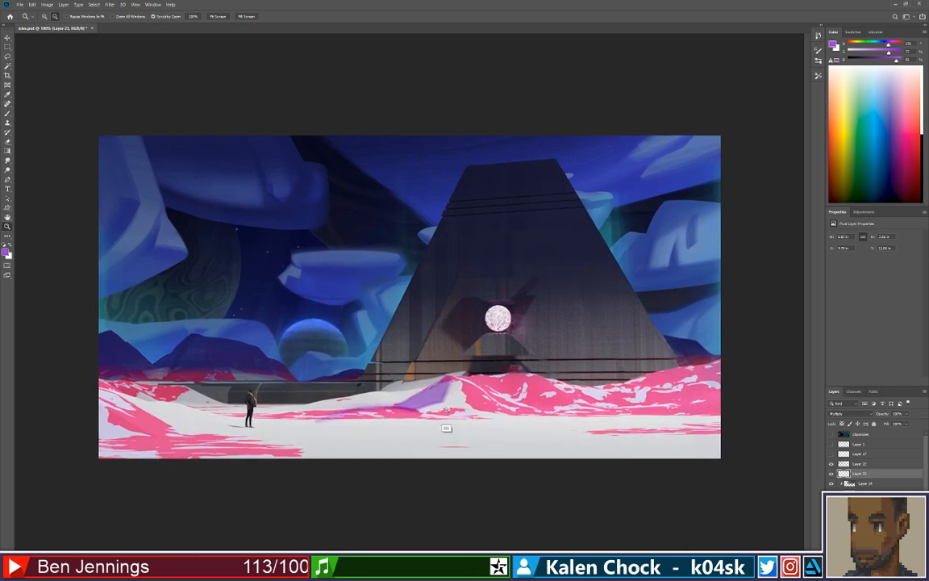
pyautogui.press('b')
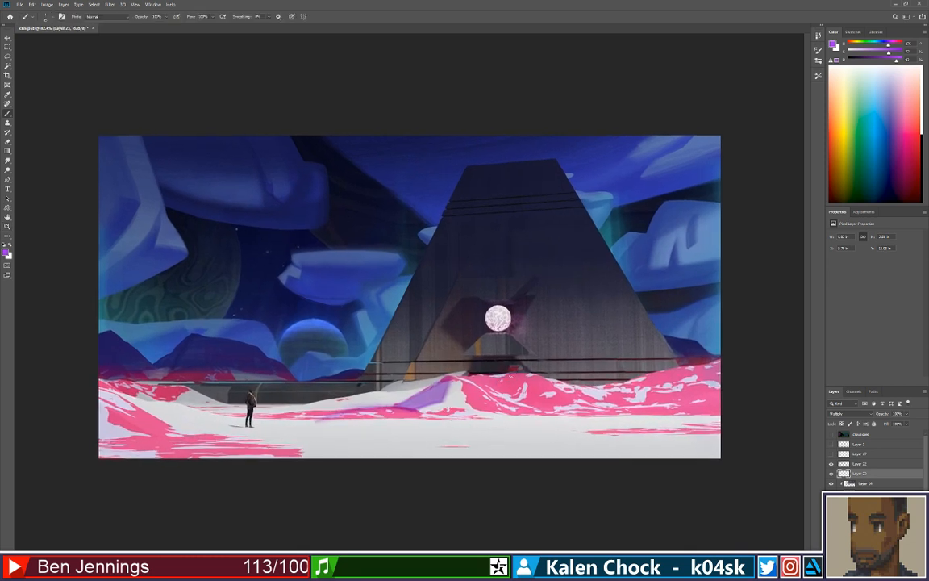
pyautogui.moveTo(514, 370); pyautogui.dragTo(500, 382)
pyautogui.moveTo(511, 376); pyautogui.dragTo(527, 376)
# Erase the excess violet along the central hill's base and brush violet shading onto the low snow ridge beside it.
pyautogui.press('e')
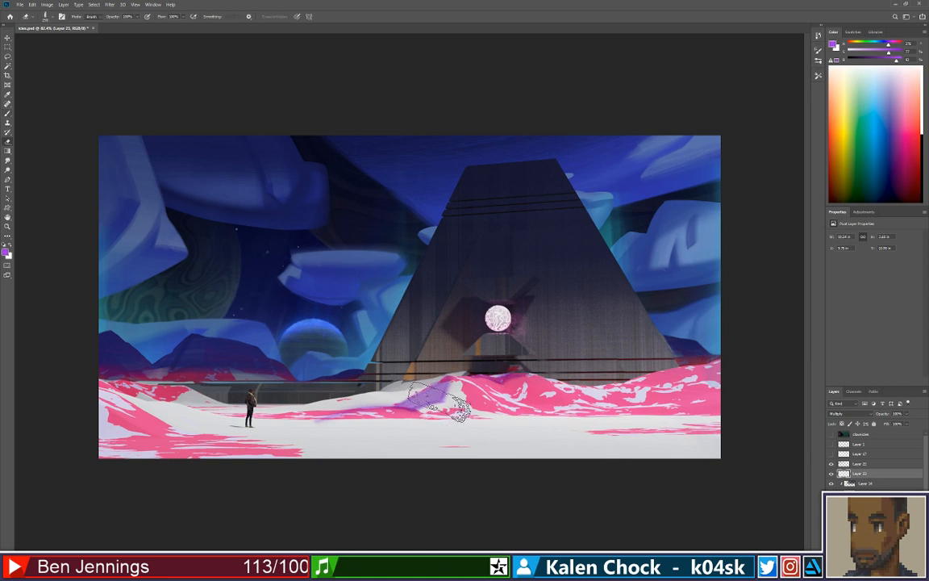
pyautogui.moveTo(410, 413); pyautogui.dragTo(322, 432)
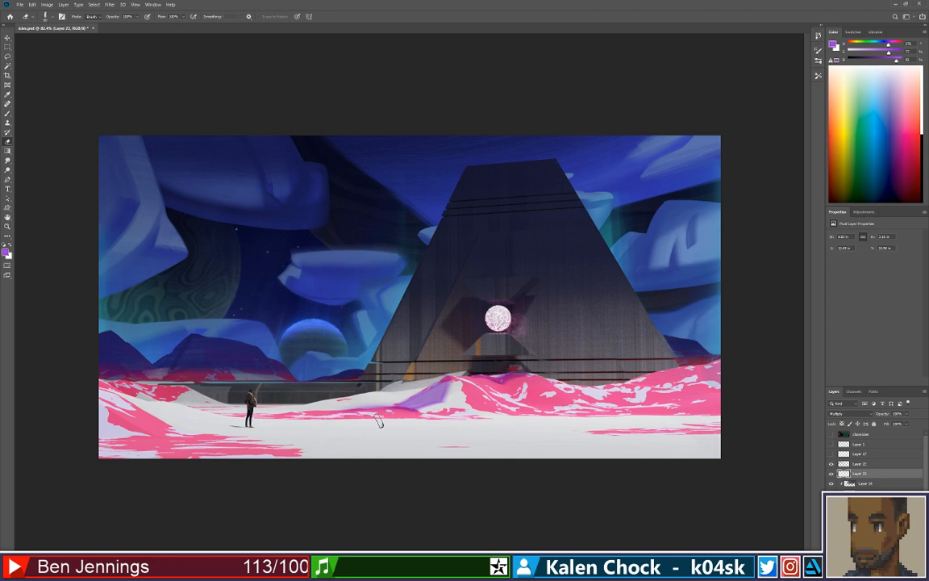
pyautogui.moveTo(381, 422); pyautogui.dragTo(427, 420)
pyautogui.press('b')
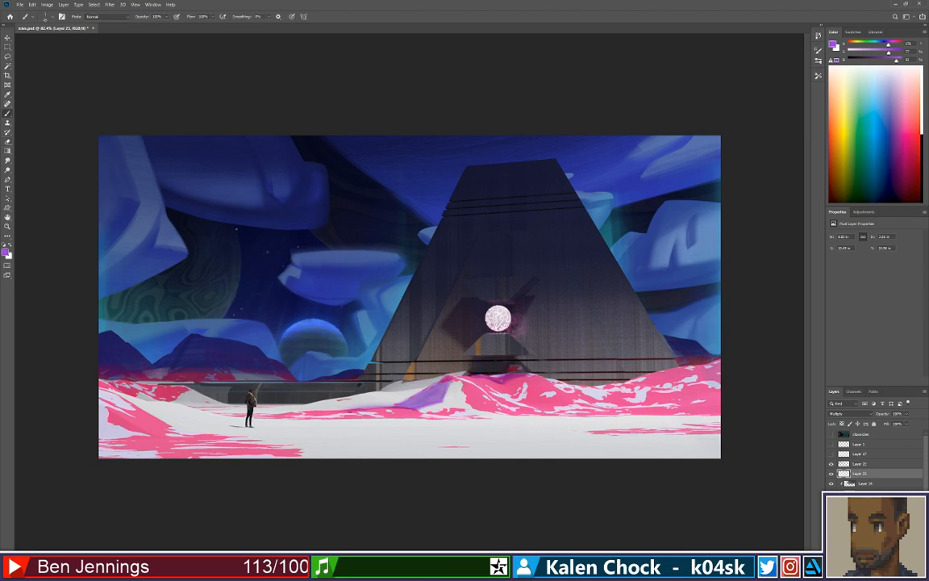
pyautogui.moveTo(355, 410); pyautogui.dragTo(275, 415)
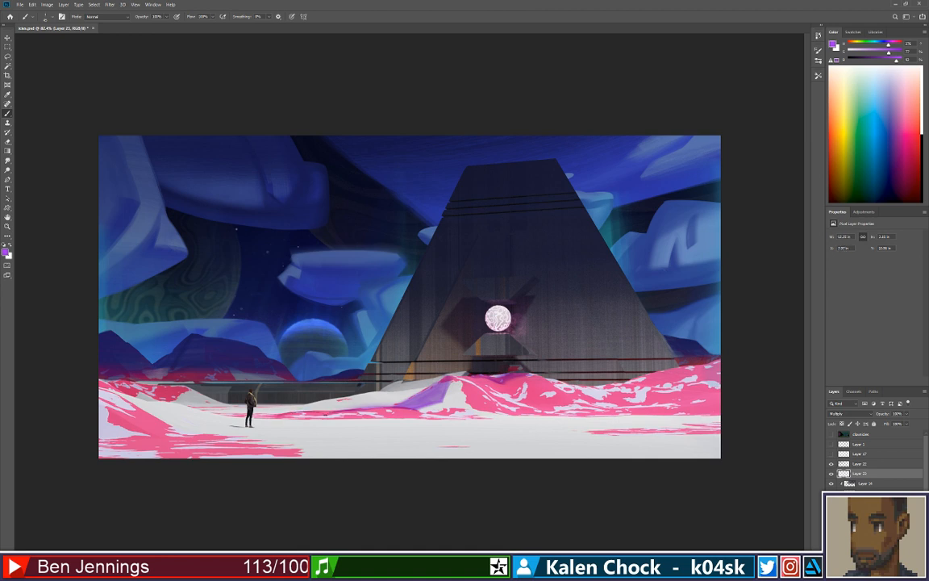
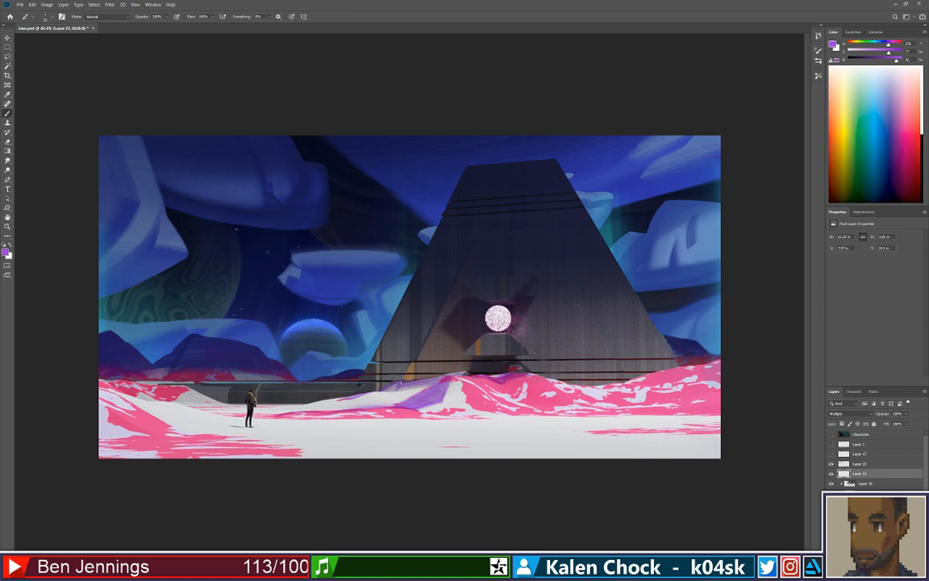
# Paint a violet shadow down the right side of the central snow hill and clean up its lower end.
pyautogui.hotkey('alt', 'space')
pyautogui.moveTo(425, 378); pyautogui.dragTo(513, 359)
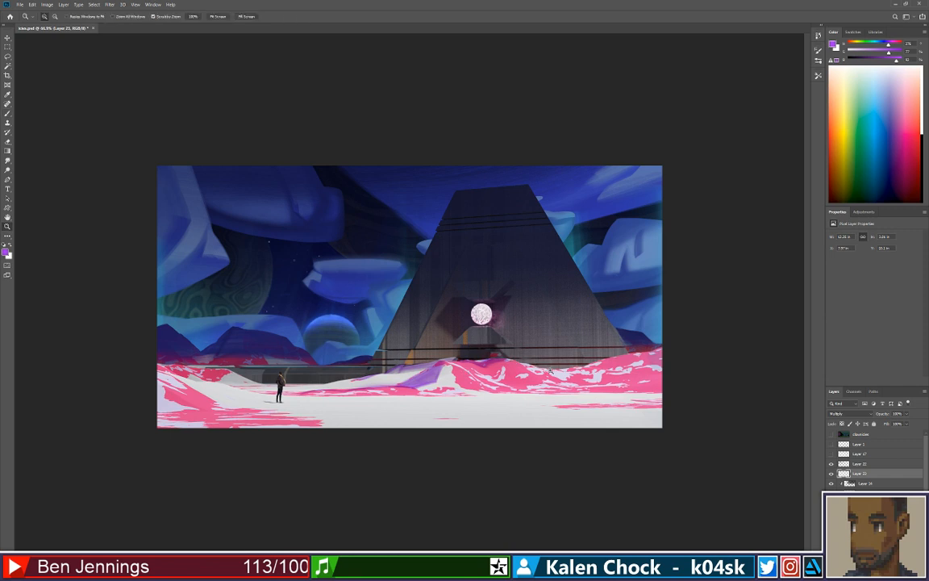
pyautogui.hotkey('ctrl', '+')
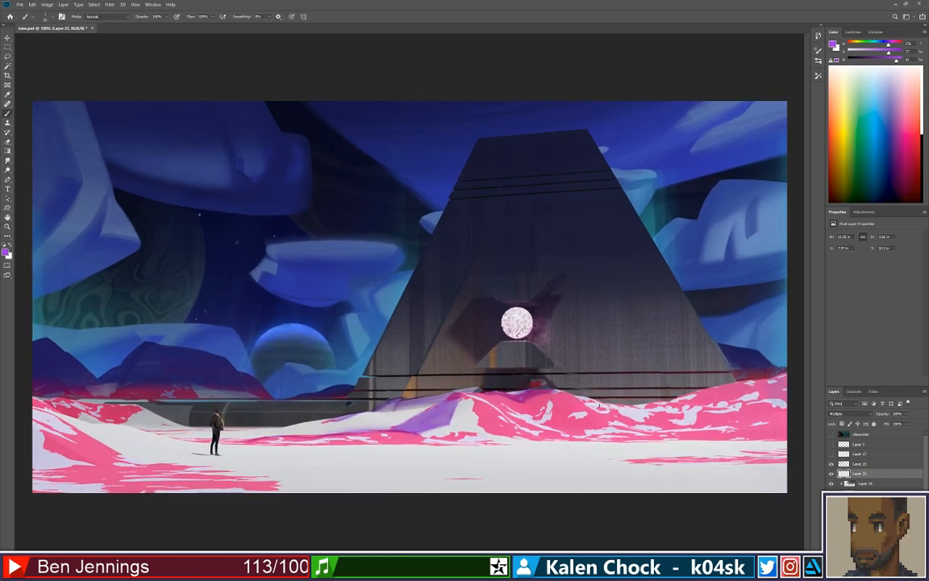
pyautogui.moveTo(574, 396); pyautogui.dragTo(618, 430)
pyautogui.moveTo(575, 397); pyautogui.dragTo(624, 437)
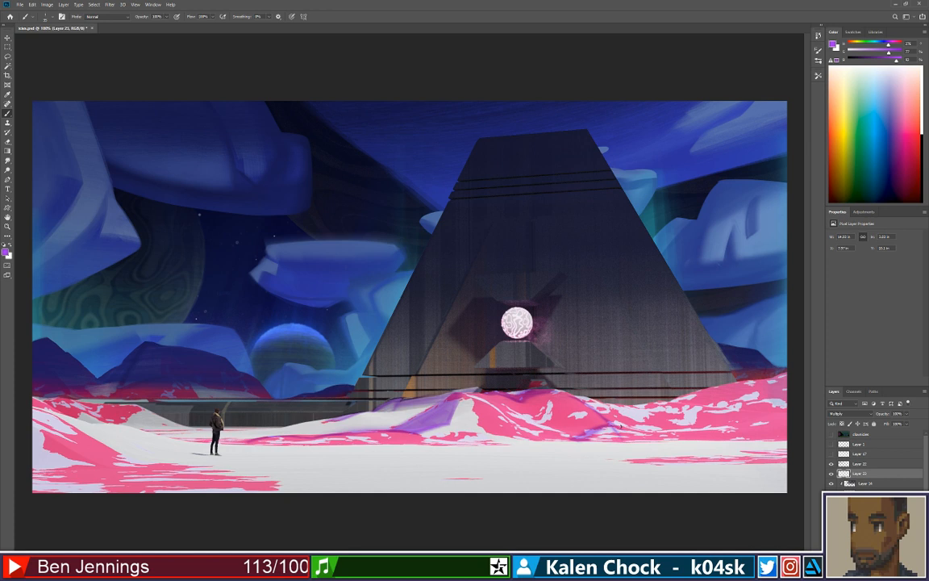
pyautogui.press('e')
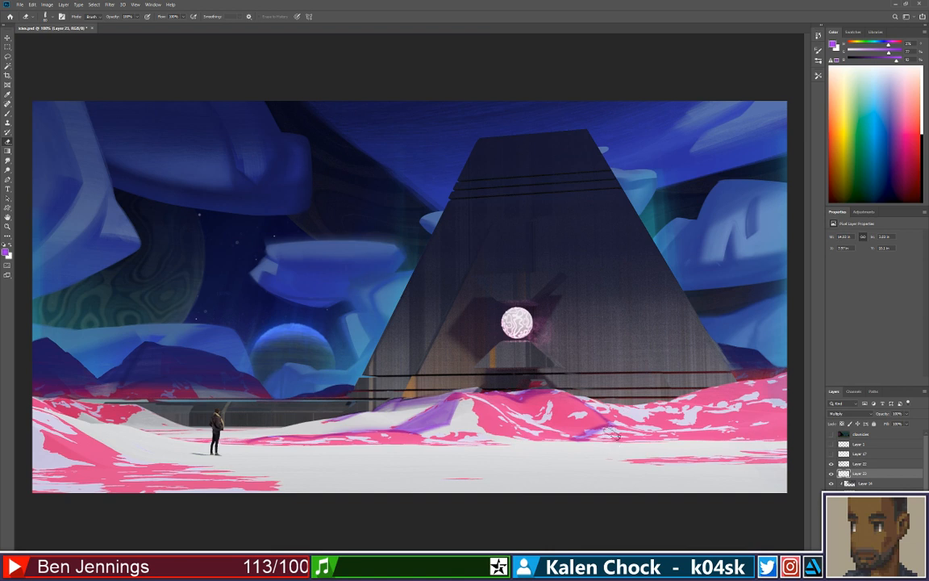
pyautogui.press('b')
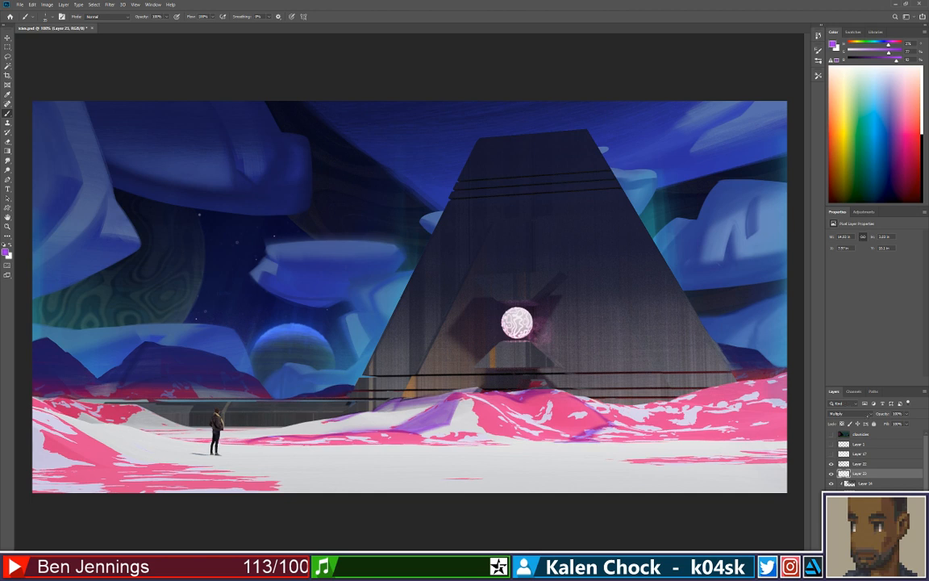
# Keep the violet shading layer in Multiply mode and refine the shading at the foot of the hill's right slope.
pyautogui.click(870, 414)
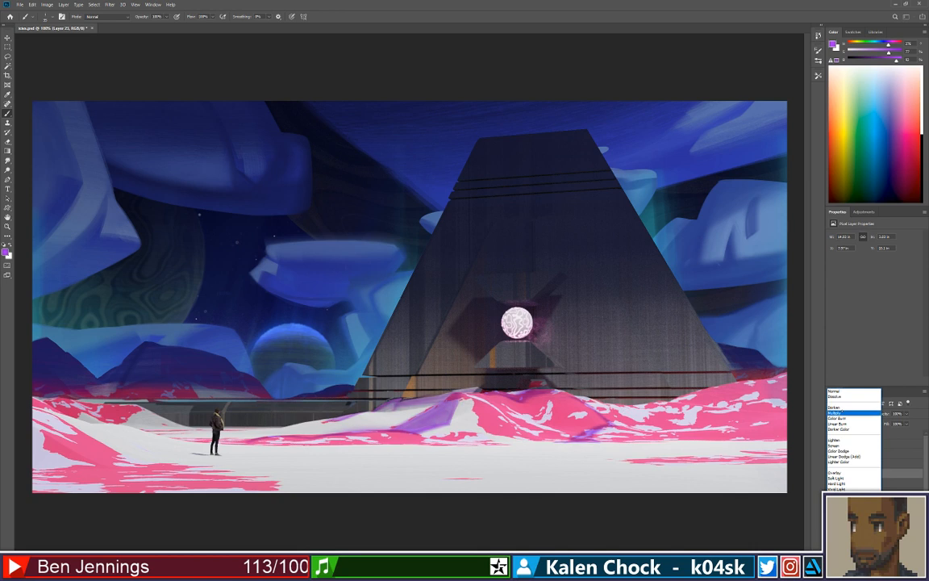
pyautogui.click(836, 413)
pyautogui.click(839, 413)
pyautogui.click(835, 413)
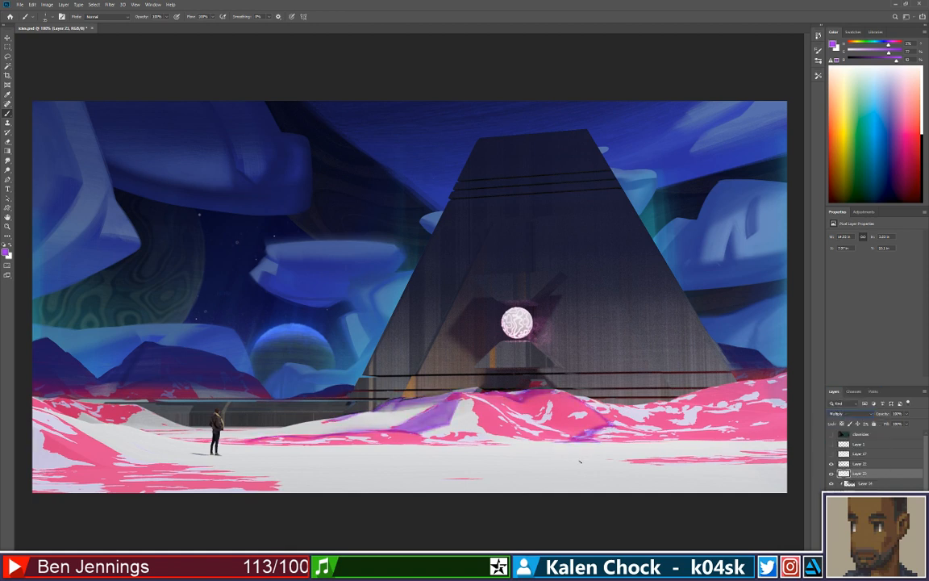
pyautogui.press('e')
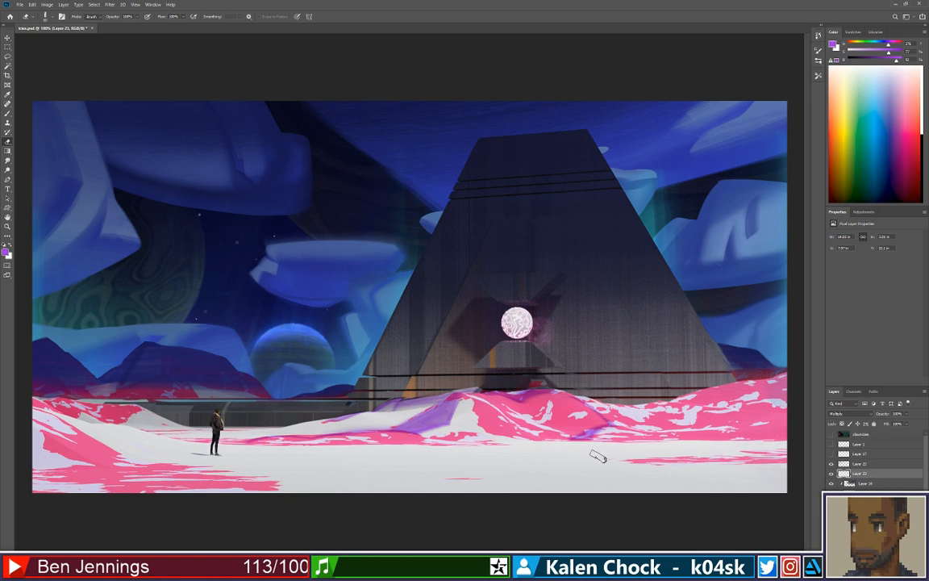
pyautogui.press('b')
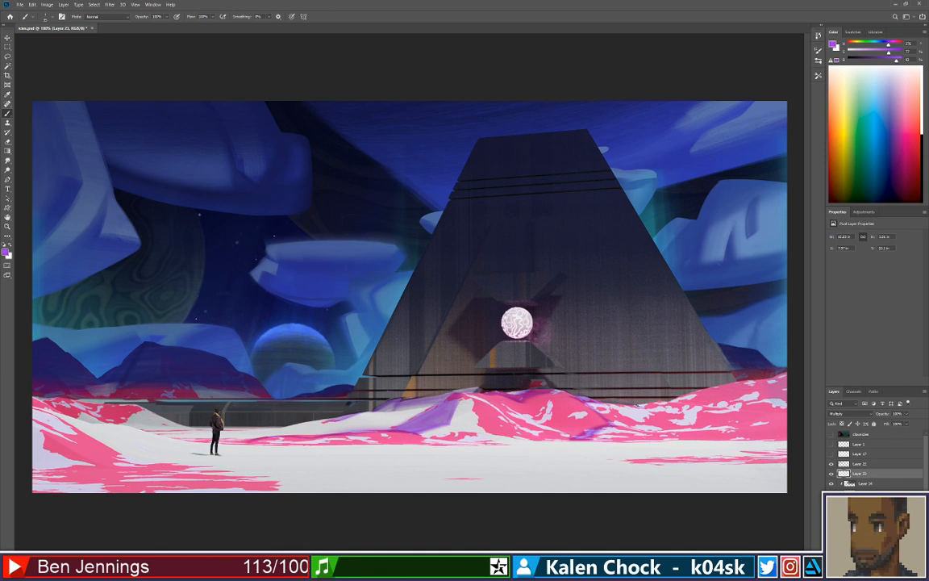
# Brush violet shadows along the low ridge beside the central hill's right slope and extend the shading onto the far-left snow.
pyautogui.moveTo(632, 406); pyautogui.dragTo(657, 403)
pyautogui.press('z')
pyautogui.moveTo(516, 400)
pyautogui.mouseDown()
pyautogui.moveTo(483, 404)
pyautogui.moveTo(507, 391)
pyautogui.mouseUp()
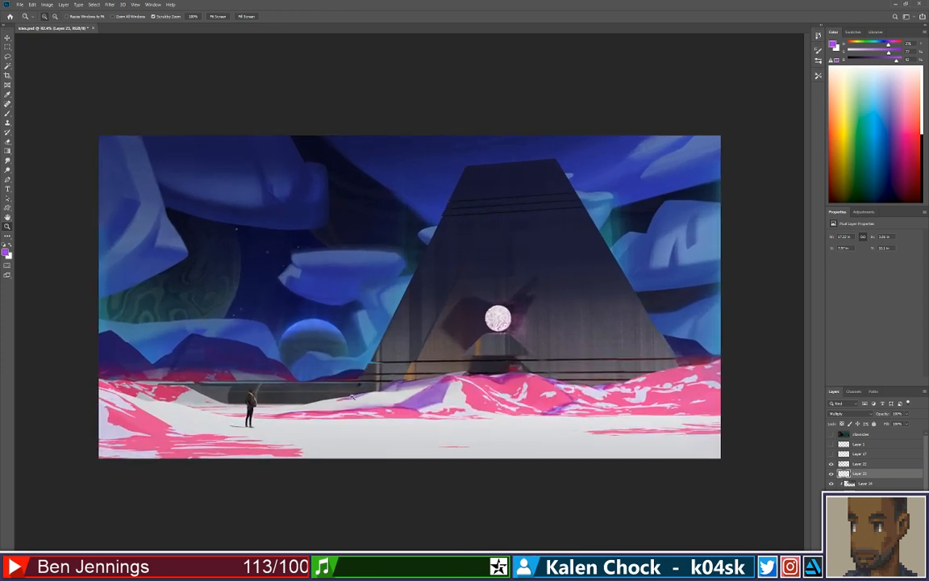
pyautogui.press('b')
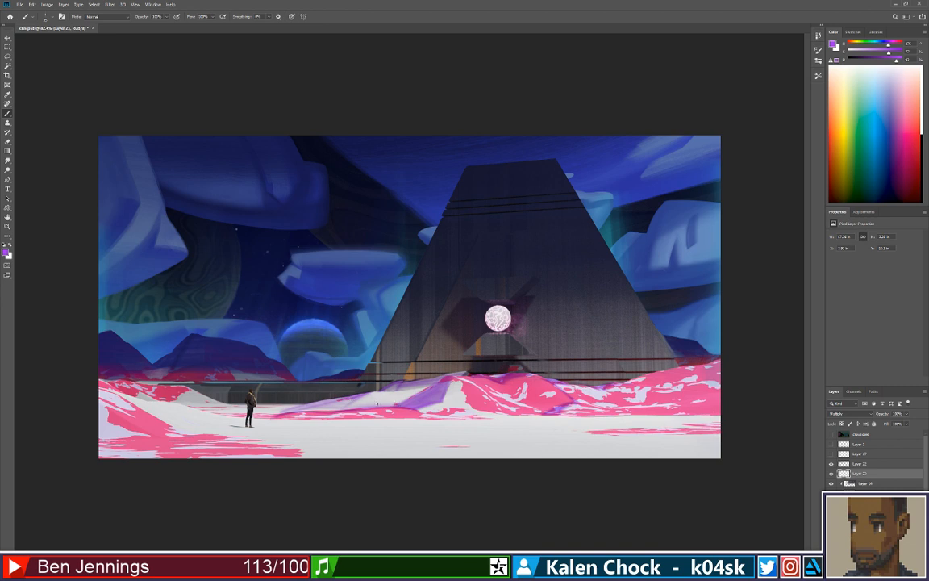
pyautogui.moveTo(161, 367); pyautogui.dragTo(293, 365)
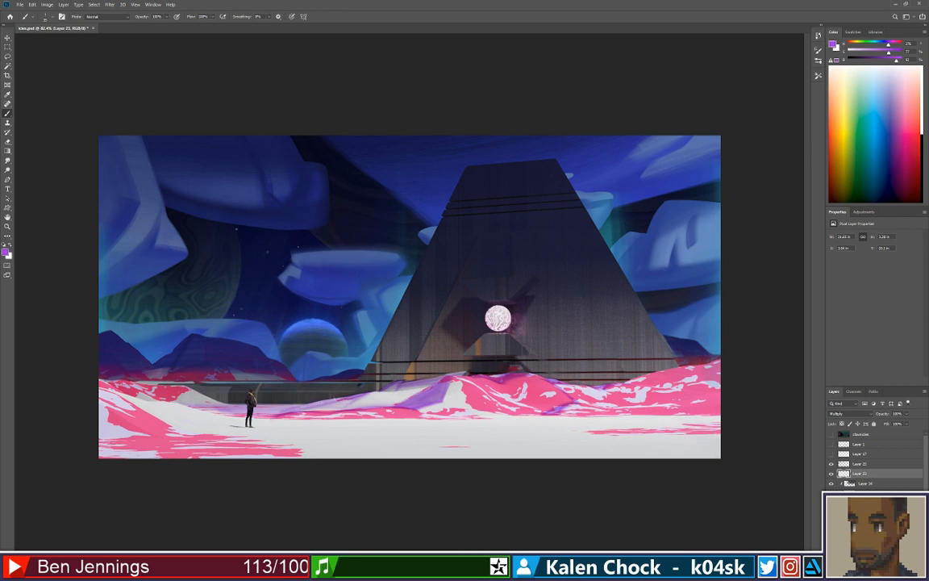
# Choose a different brush tip for the eraser to trim the violet shading.
pyautogui.press('e')
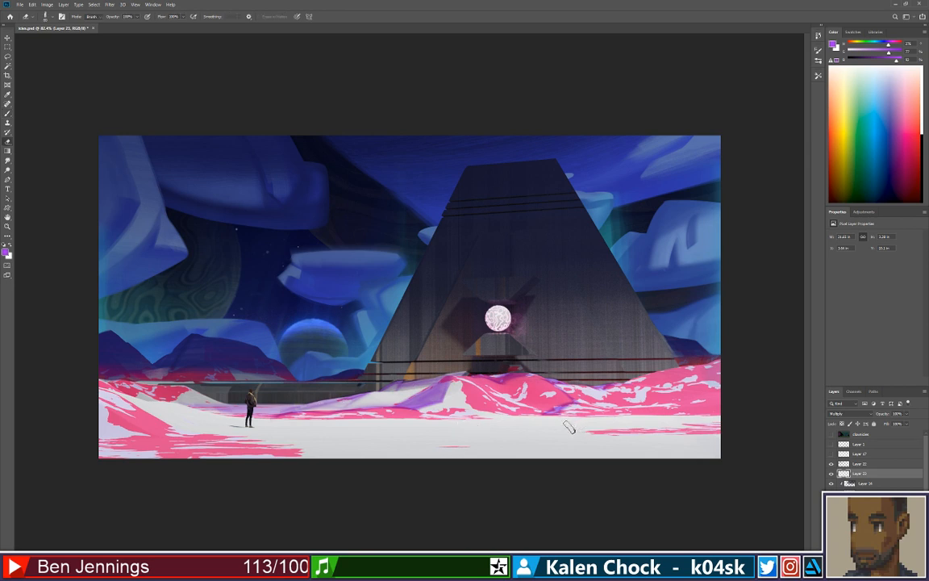
pyautogui.rightClick(610, 393)
pyautogui.click(718, 432)
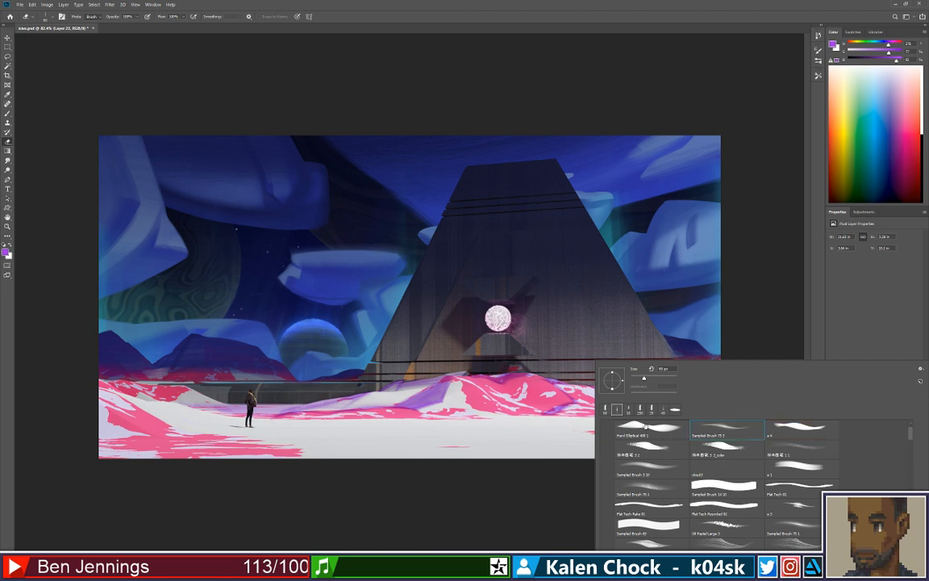
pyautogui.click(569, 423)
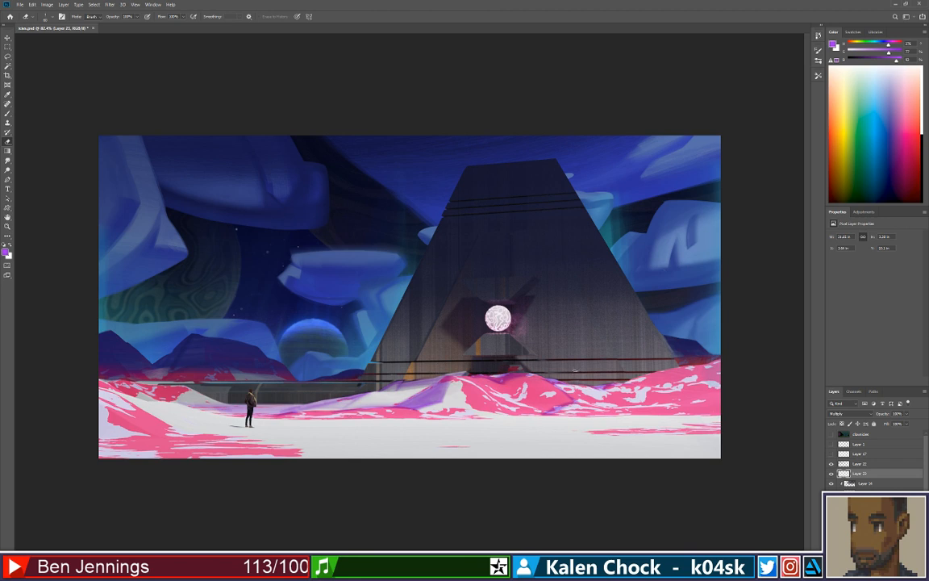
# Paint violet shading on the pink snow hill at the painting's right edge and trim the excess.
pyautogui.press('b')
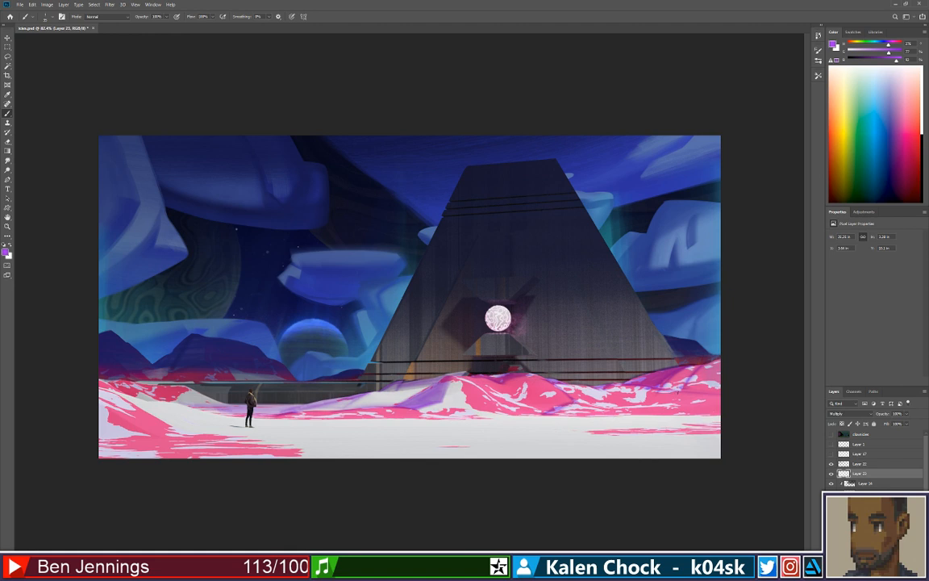
pyautogui.press('e')
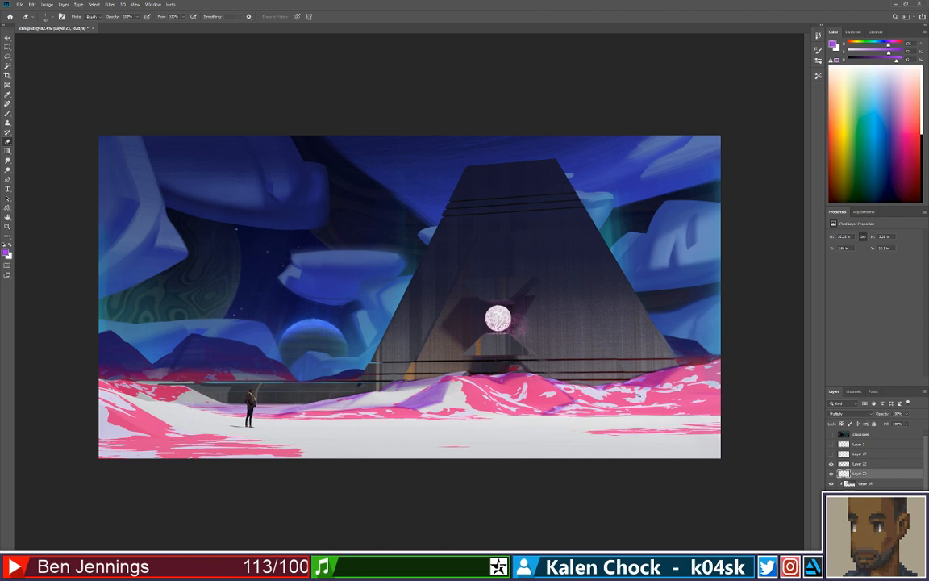
pyautogui.press('b')
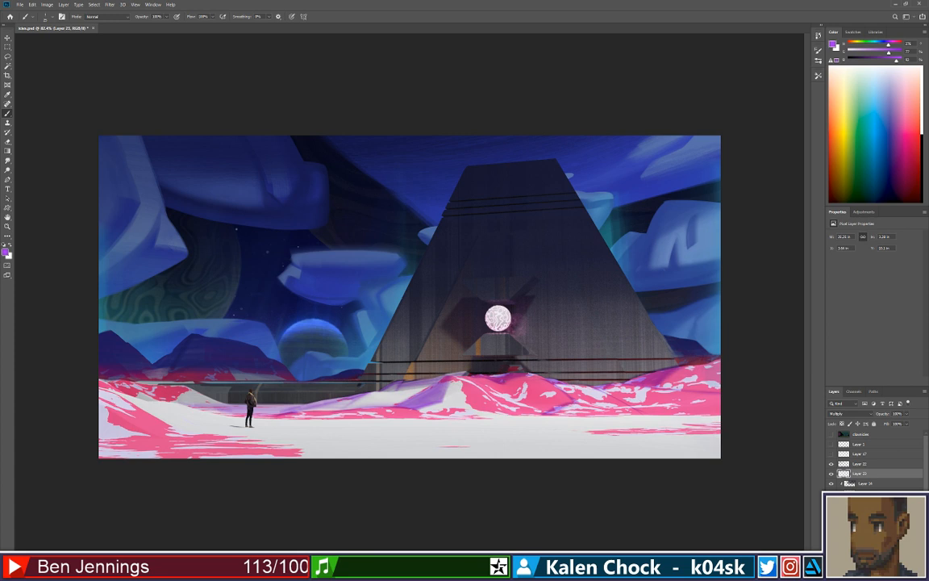
# Brush violet shading onto the crest of the snow hill at the painting's left edge with a larger brush.
pyautogui.hotkey('alt', 'space')
pyautogui.moveTo(429, 366)
pyautogui.mouseDown()
pyautogui.moveTo(409, 371)
pyautogui.moveTo(420, 368)
pyautogui.mouseUp()
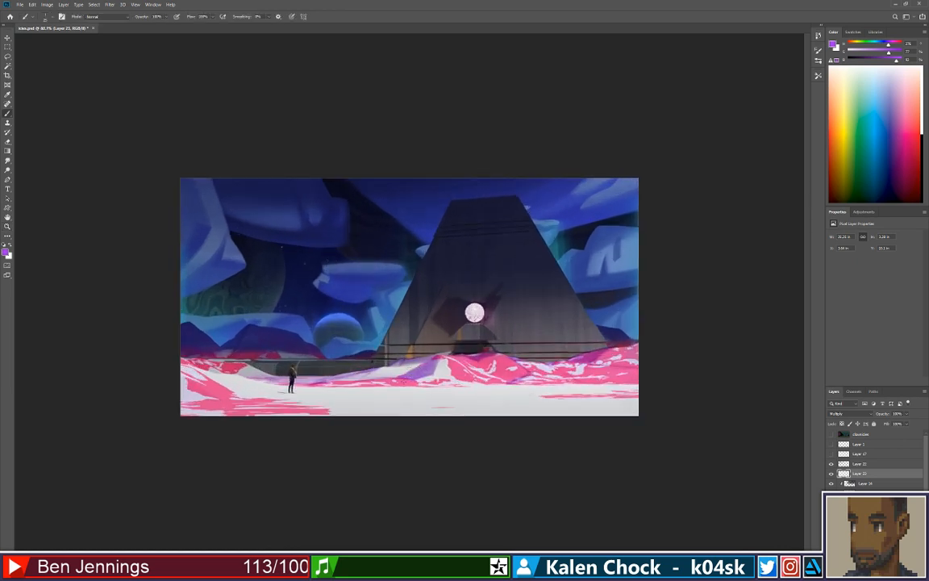
pyautogui.press('e')
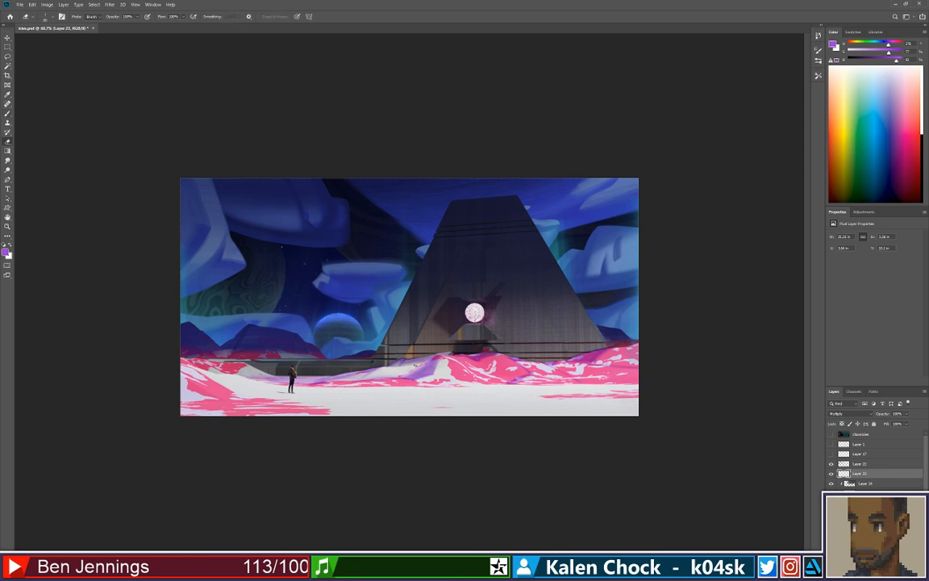
pyautogui.press('b')
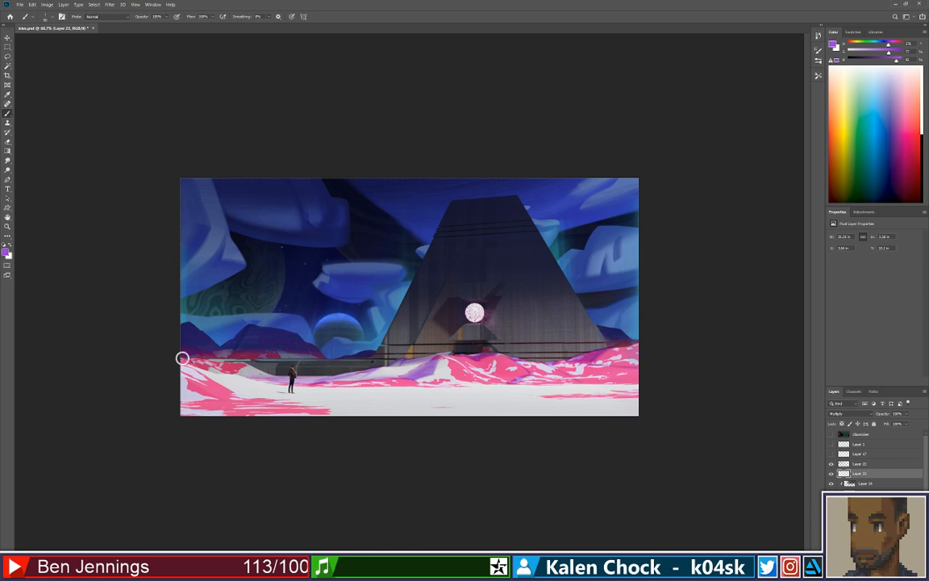
pyautogui.moveTo(183, 357); pyautogui.dragTo(189, 358)
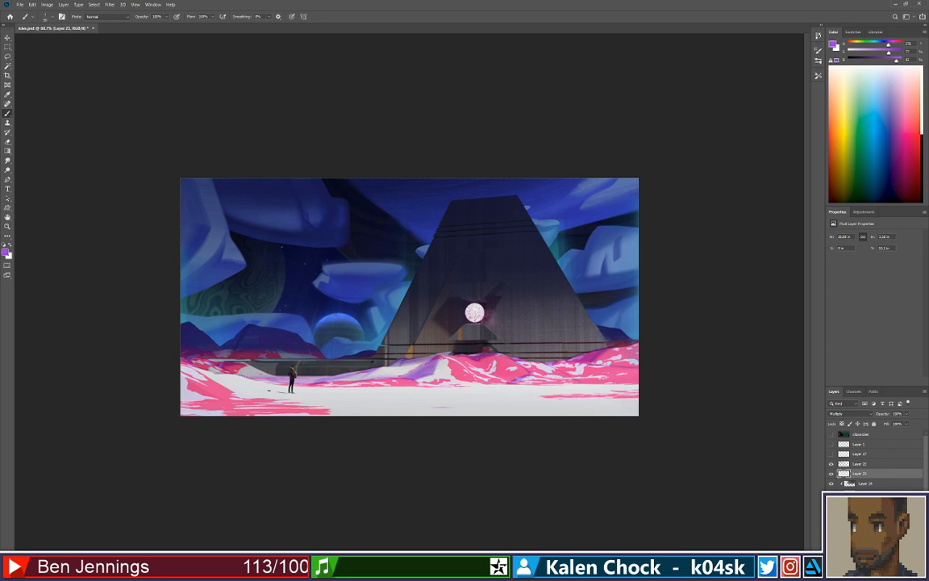
pyautogui.press('e')
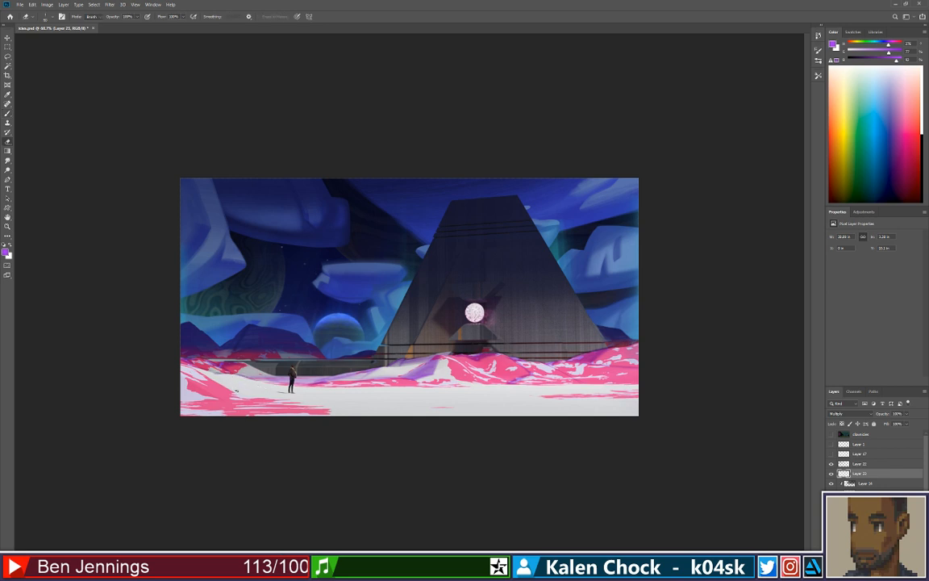
# Mark the violet shading layer with a red color label.
pyautogui.hotkey('ctrl', 'space')
pyautogui.moveTo(274, 392)
pyautogui.mouseDown()
pyautogui.moveTo(244, 390)
pyautogui.moveTo(224, 368)
pyautogui.mouseUp()
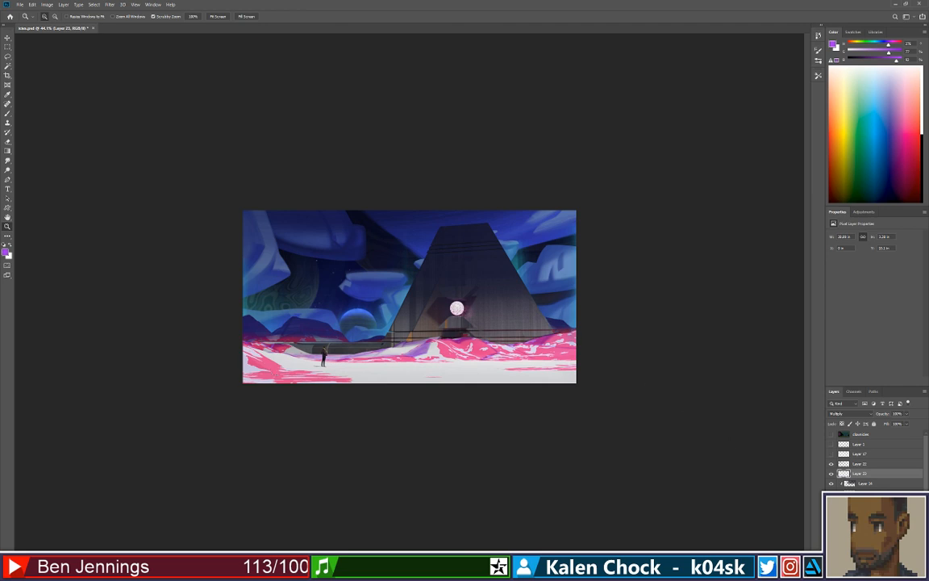
pyautogui.rightClick(860, 473)
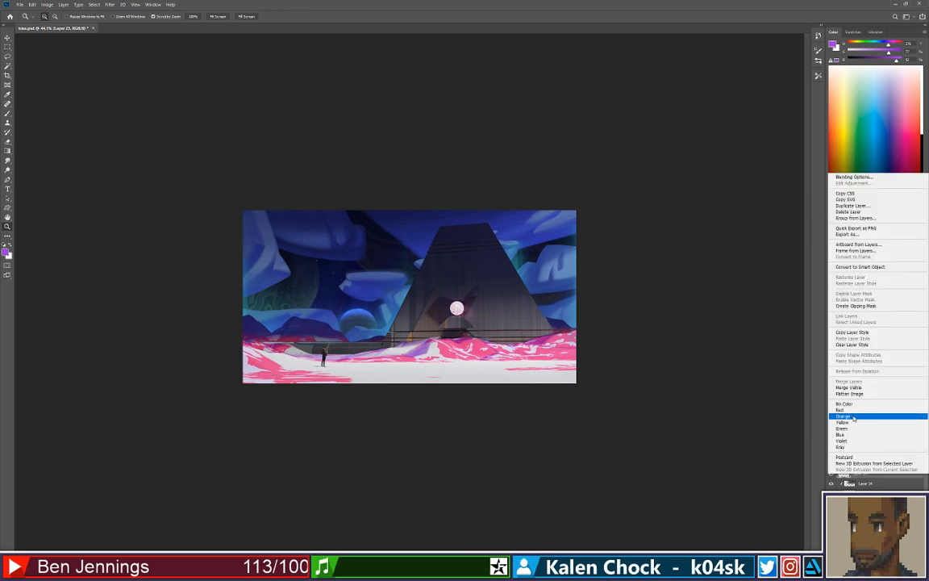
pyautogui.click(852, 417)
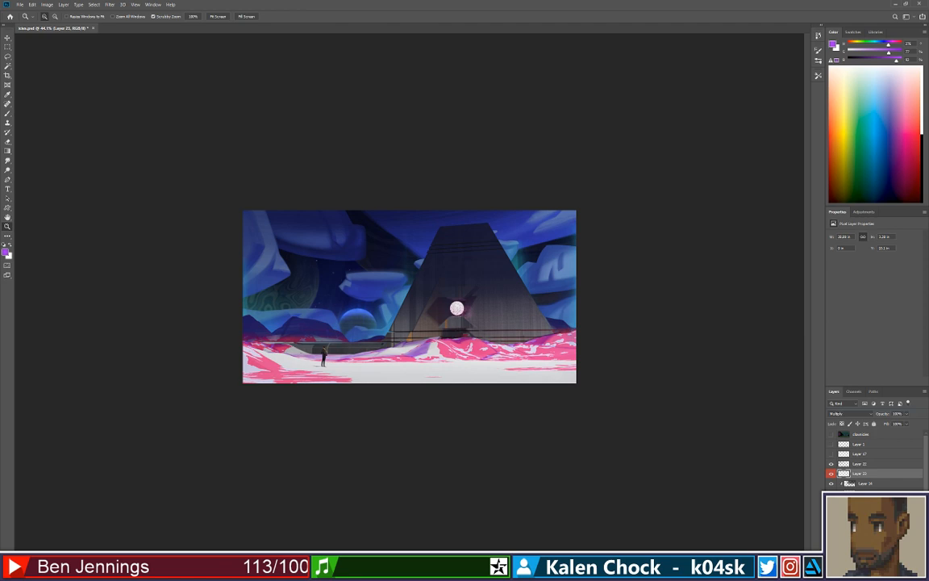
# Erase the heavy violet shadow from the left-facing slope of the central snow hill.
pyautogui.click(415, 355)
pyautogui.click(415, 358)
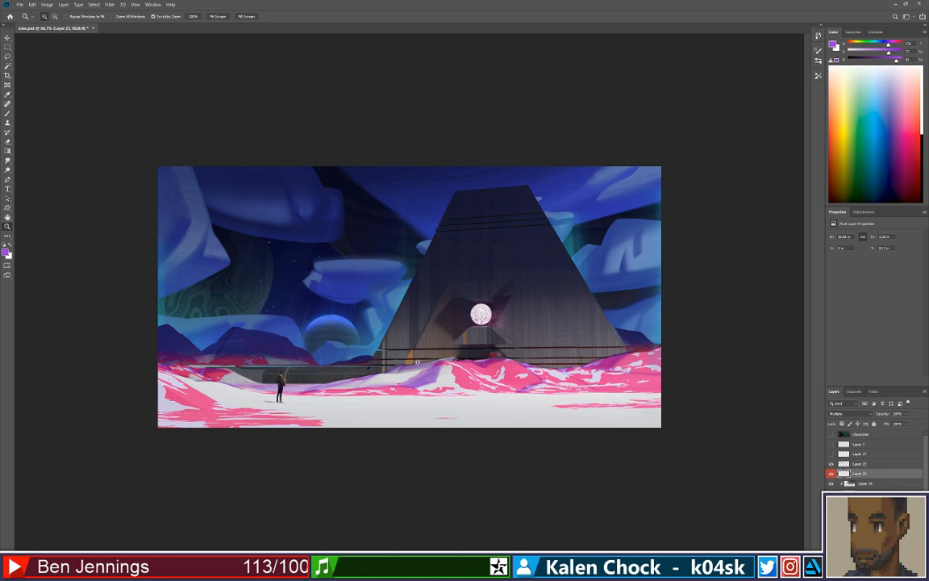
pyautogui.click(417, 362)
pyautogui.press('e')
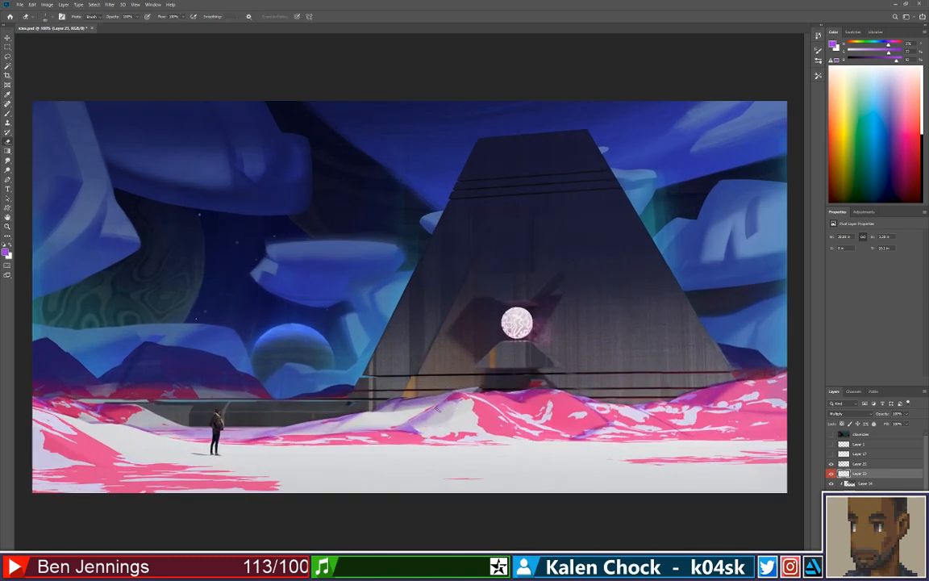
pyautogui.moveTo(403, 426)
pyautogui.mouseDown()
pyautogui.moveTo(425, 421)
pyautogui.moveTo(415, 430)
pyautogui.moveTo(441, 407)
pyautogui.mouseUp()
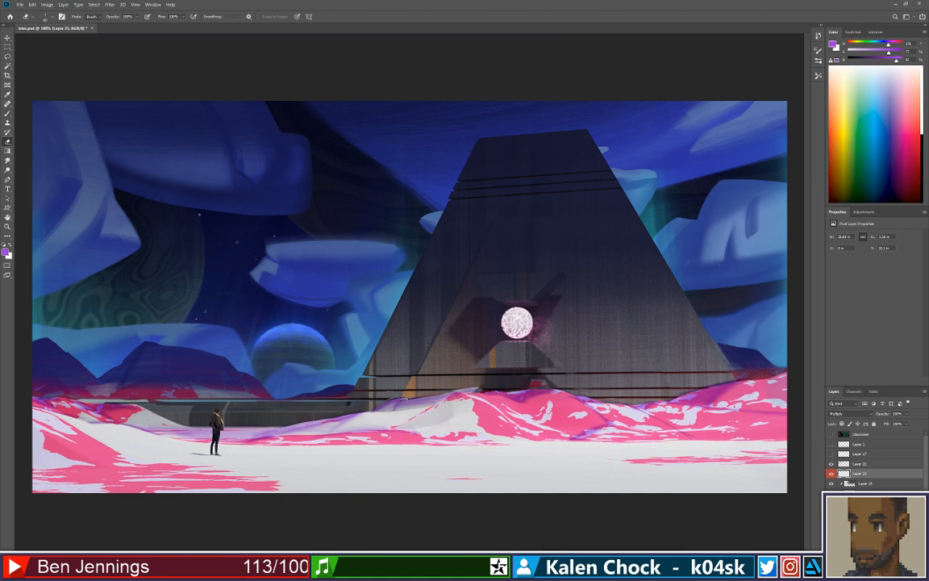
# Rework the violet shading lightly from the central hill's crest down its left-facing slope, undoing the first stroke.
pyautogui.press('b')
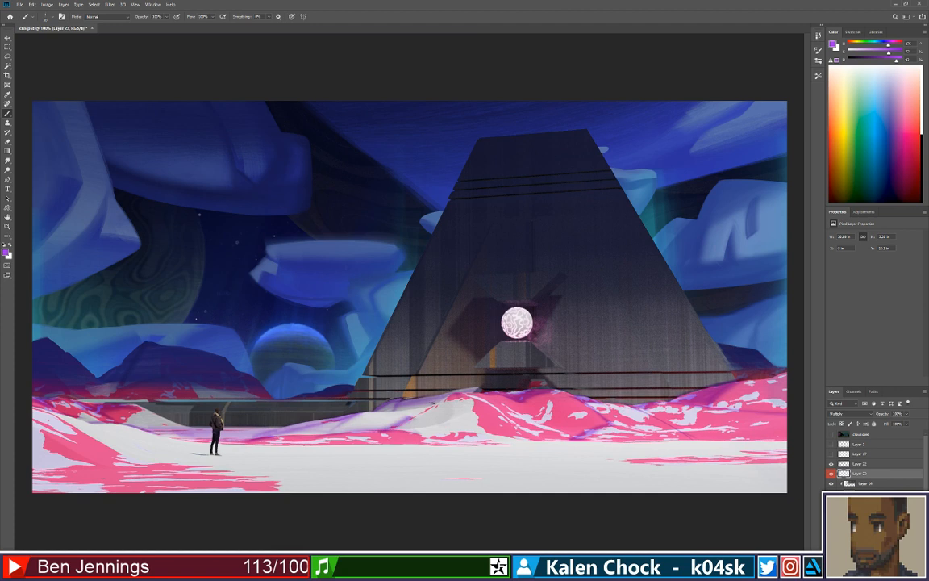
pyautogui.moveTo(442, 399); pyautogui.dragTo(409, 417)
pyautogui.hotkey('ctrl', 'z')
pyautogui.moveTo(452, 393); pyautogui.dragTo(383, 434)
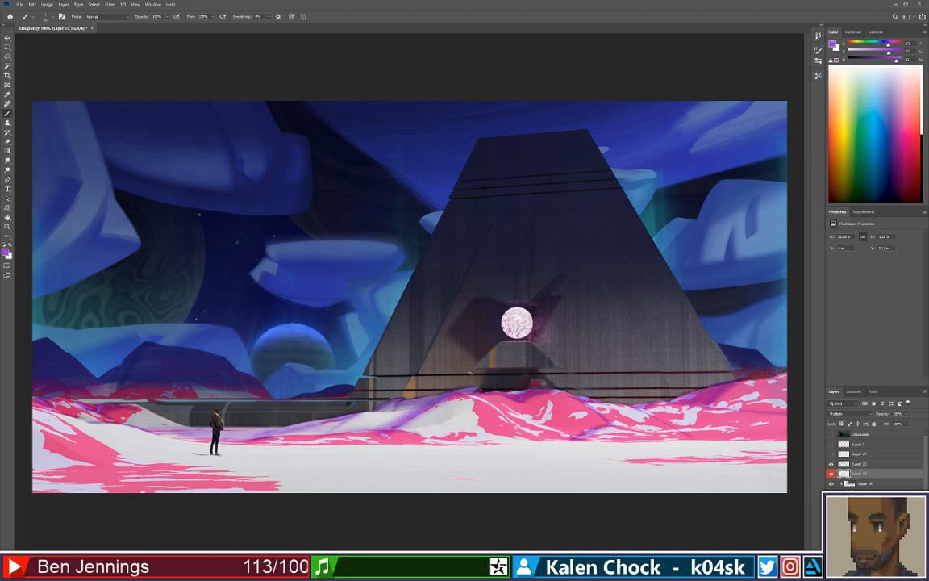
pyautogui.press('e')
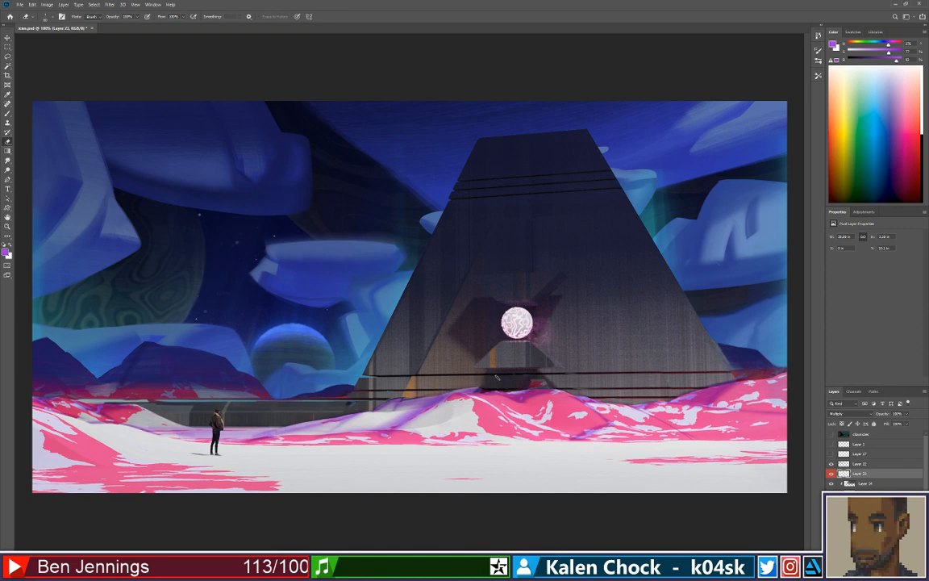
pyautogui.hotkey('alt', 'space')
pyautogui.moveTo(500, 367)
pyautogui.mouseDown()
pyautogui.moveTo(442, 378)
pyautogui.moveTo(483, 342)
pyautogui.mouseUp()
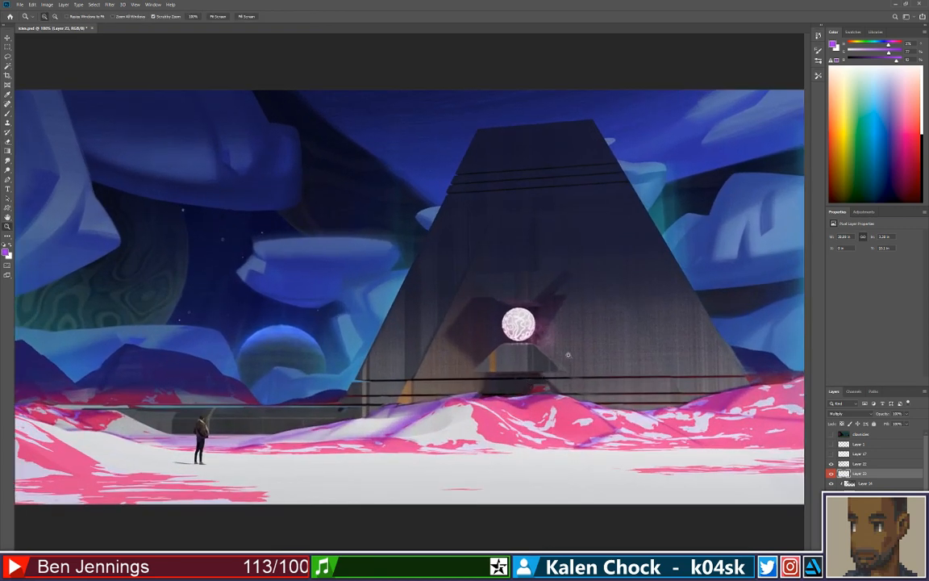
# Clone dark pyramid texture over the red detail beneath the entrance on Layer 0 using the Clone Stamp.
pyautogui.click(868, 504)
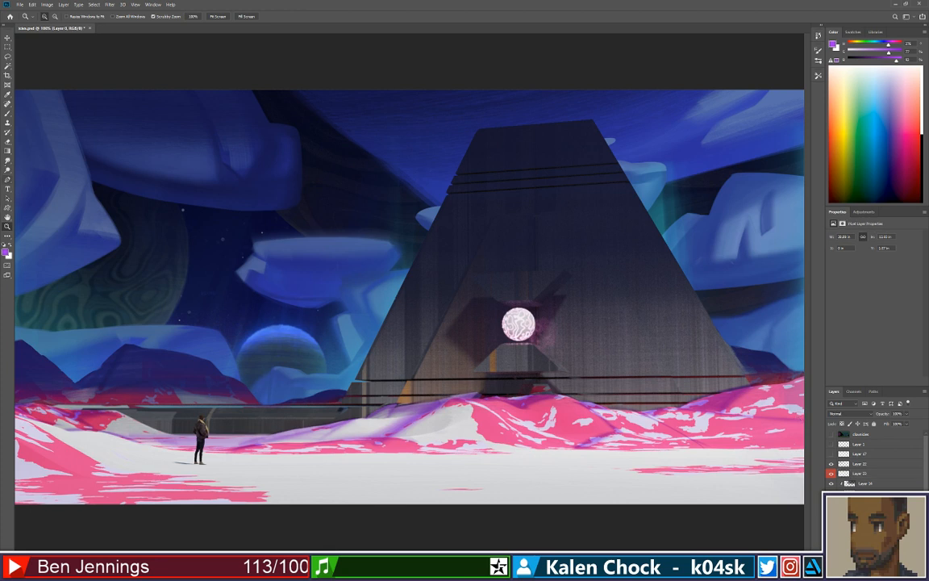
pyautogui.click(7, 123)
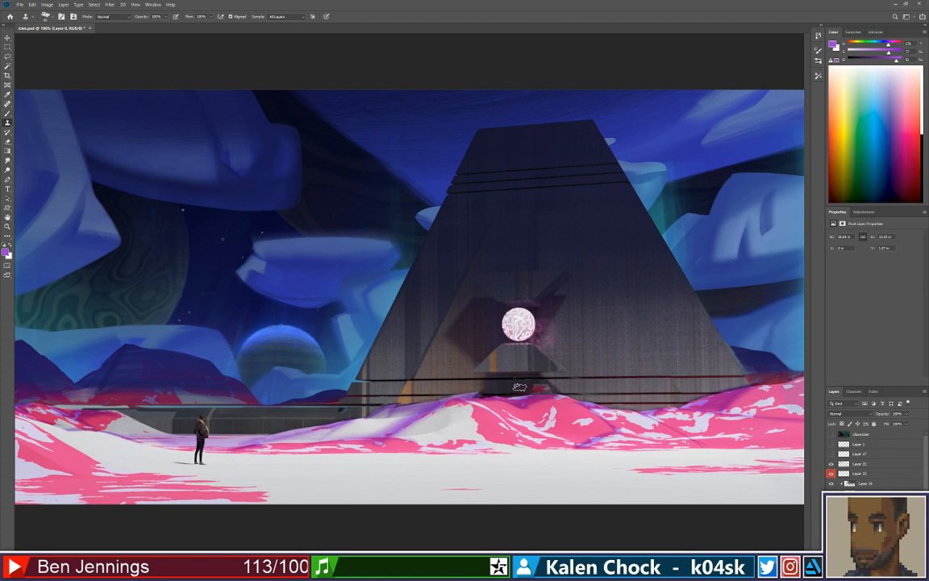
pyautogui.press('e')
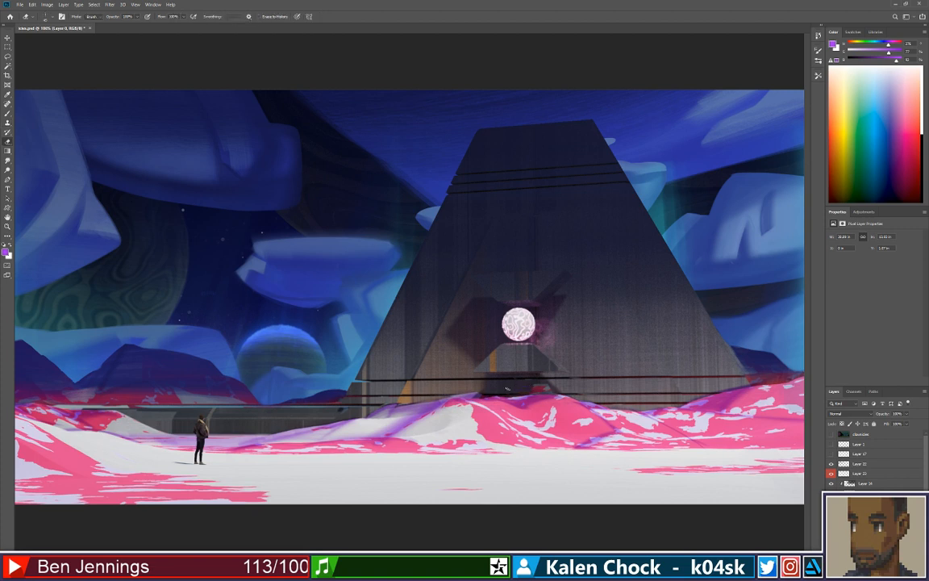
pyautogui.press('s')
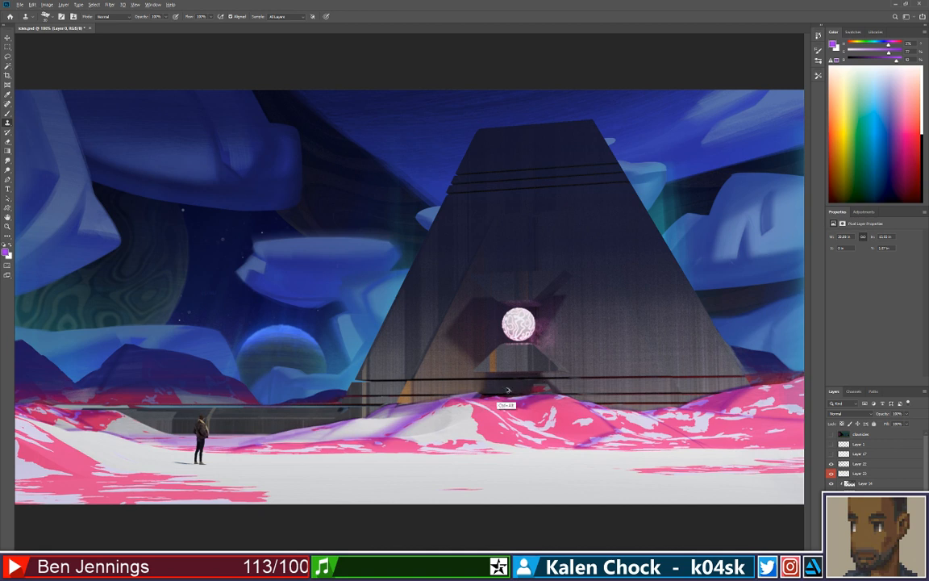
pyautogui.keyDown('alt'); pyautogui.click(522, 385); pyautogui.keyUp('alt')
pyautogui.moveTo(499, 405); pyautogui.dragTo(543, 389)
pyautogui.keyDown('alt'); pyautogui.click(517, 386); pyautogui.keyUp('alt')
pyautogui.hotkey('ctrl', 'alt', 'z')
pyautogui.rightClick(523, 385)
pyautogui.press('Escape')
pyautogui.moveTo(523, 385)
pyautogui.mouseDown()
pyautogui.moveTo(550, 385)
pyautogui.moveTo(525, 384)
pyautogui.mouseUp()
# Sample a near-black tone near the entrance and paint a straight dark line along the pyramid's base beside it.
pyautogui.press('b')
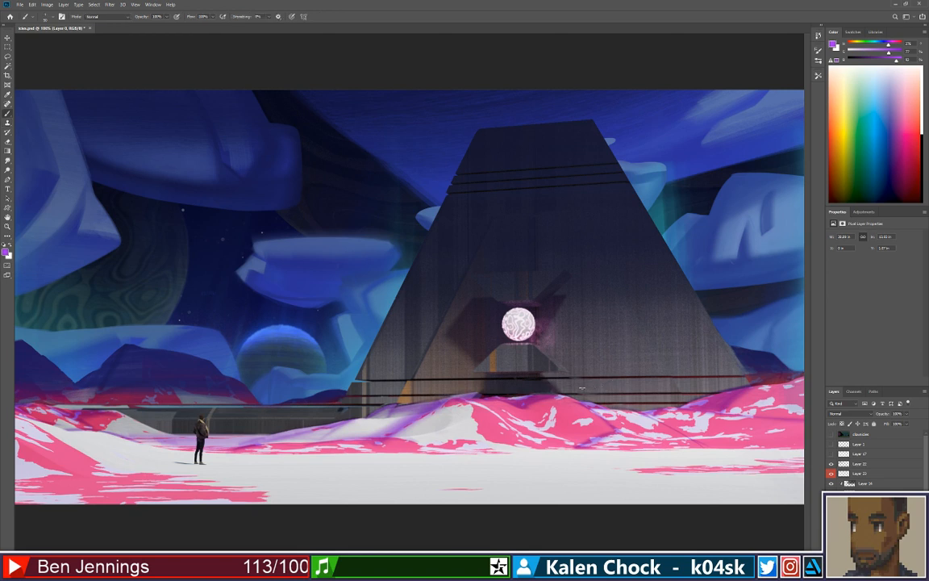
pyautogui.keyDown('alt'); pyautogui.click(537, 377); pyautogui.keyUp('alt')
pyautogui.keyDown('alt'); pyautogui.click(530, 374); pyautogui.keyUp('alt')
pyautogui.keyDown('alt'); pyautogui.click(551, 395); pyautogui.keyUp('alt')
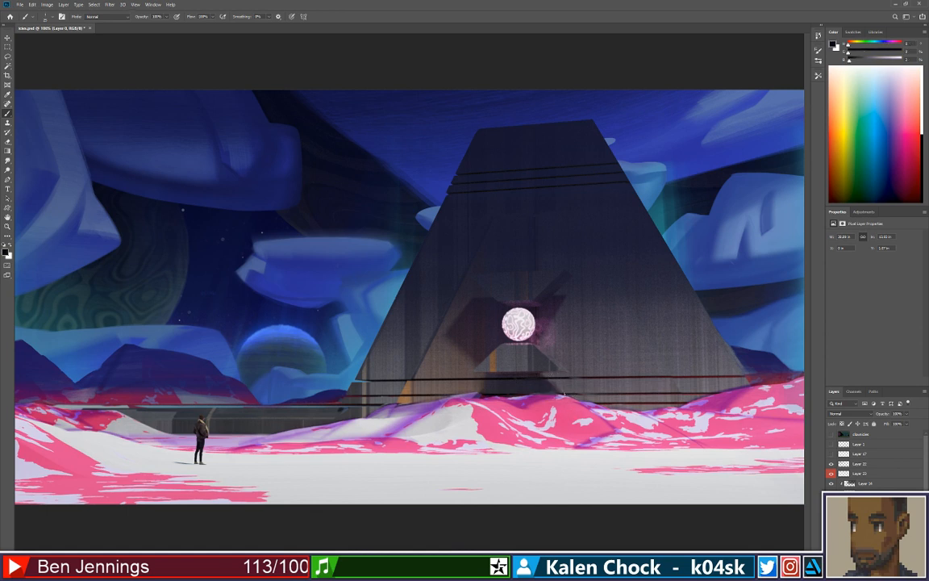
pyautogui.keyDown('shift'); pyautogui.click(622, 394); pyautogui.keyUp('shift')
pyautogui.keyDown('shift'); pyautogui.click(566, 395); pyautogui.keyUp('shift')
# Save the painting.
pyautogui.press('z')
pyautogui.moveTo(562, 379); pyautogui.dragTo(521, 400)
pyautogui.hotkey('ctrl', 's')
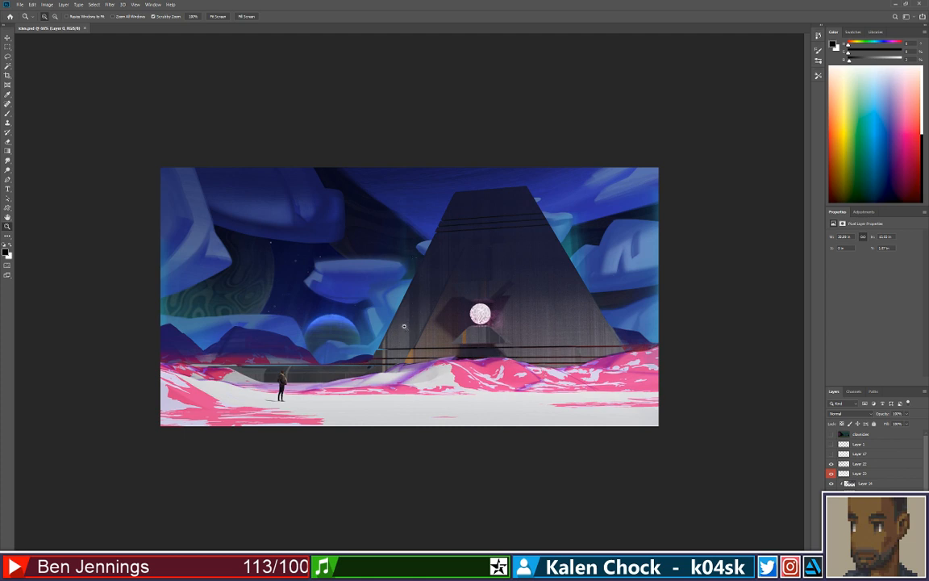
# Lower the fill of the violet Multiply shading layer to about 63%.
pyautogui.click(853, 474)
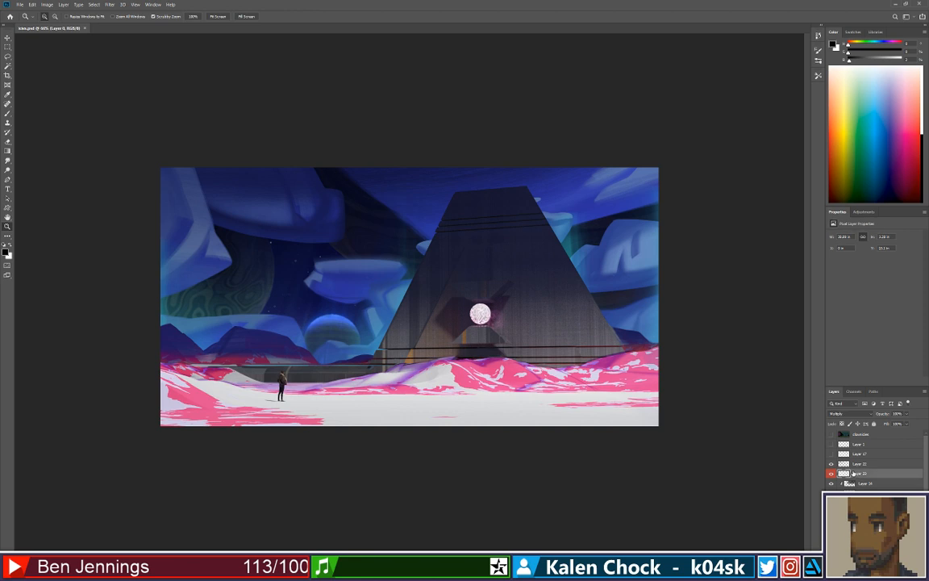
pyautogui.press('e')
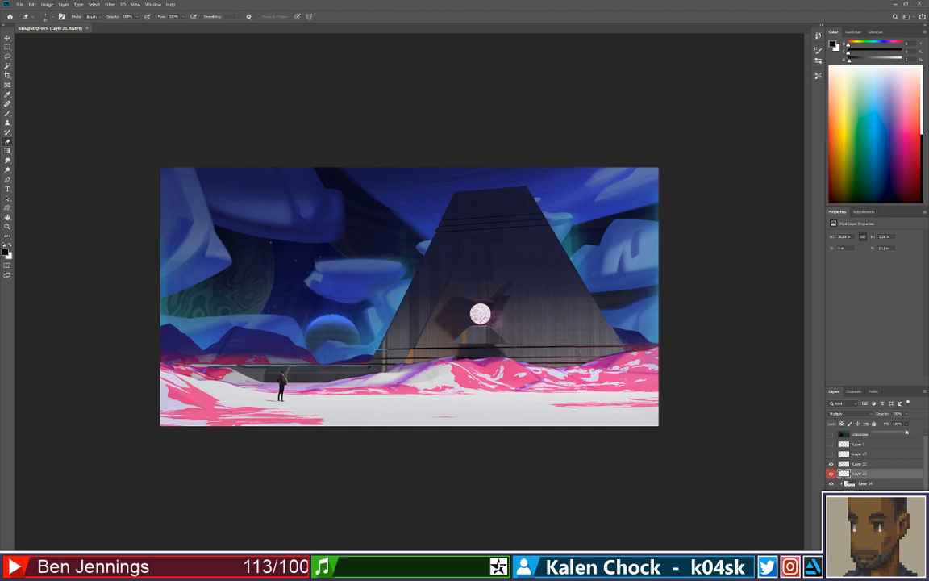
pyautogui.moveTo(907, 433); pyautogui.dragTo(894, 434)
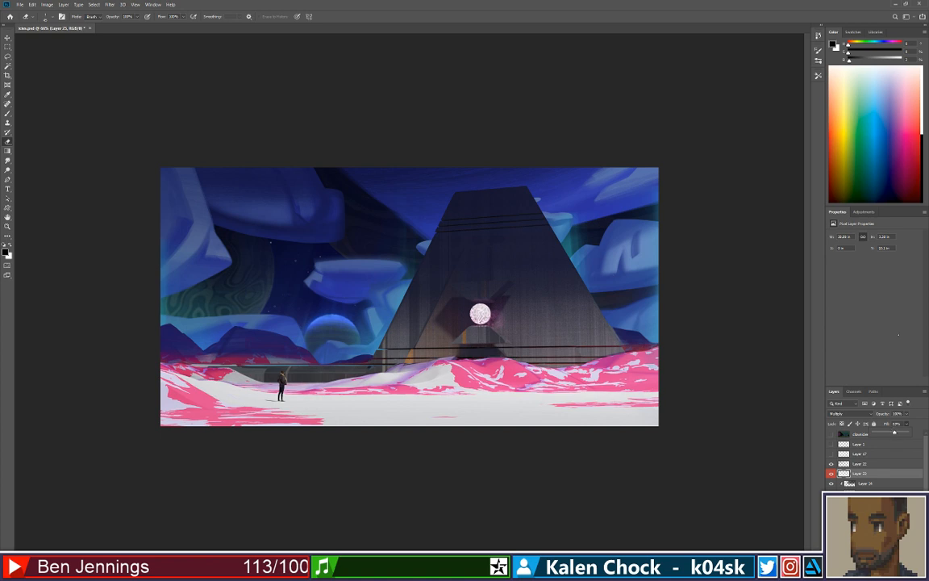
pyautogui.press('b')
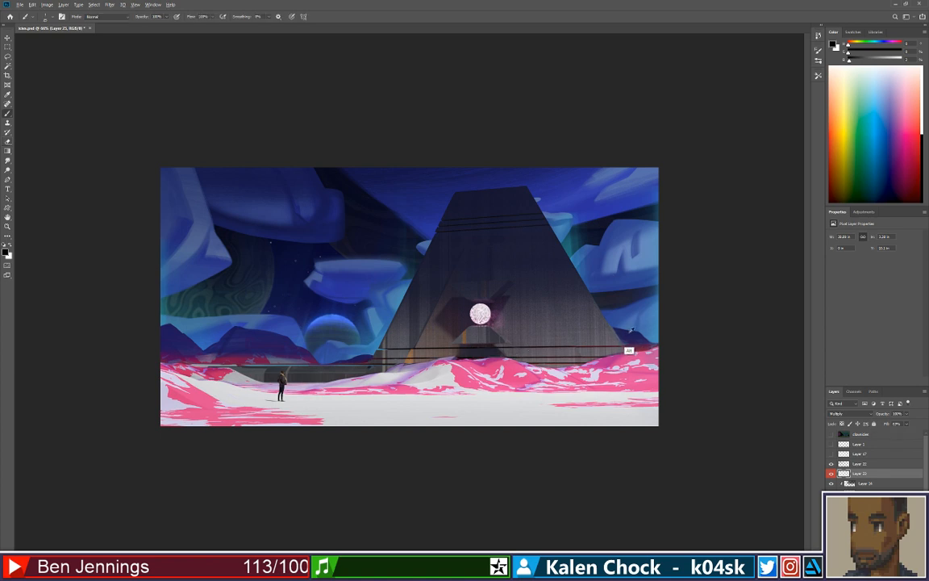
# Sample a dark blue from the pyramid's upper area and raise the fill of the Multiply layer, Layer 23, to 100%.
pyautogui.keyDown('alt'); pyautogui.click(563, 314); pyautogui.keyUp('alt')
pyautogui.click(847, 413)
pyautogui.press('Escape')
pyautogui.click(907, 424)
pyautogui.moveTo(906, 433); pyautogui.dragTo(919, 433)
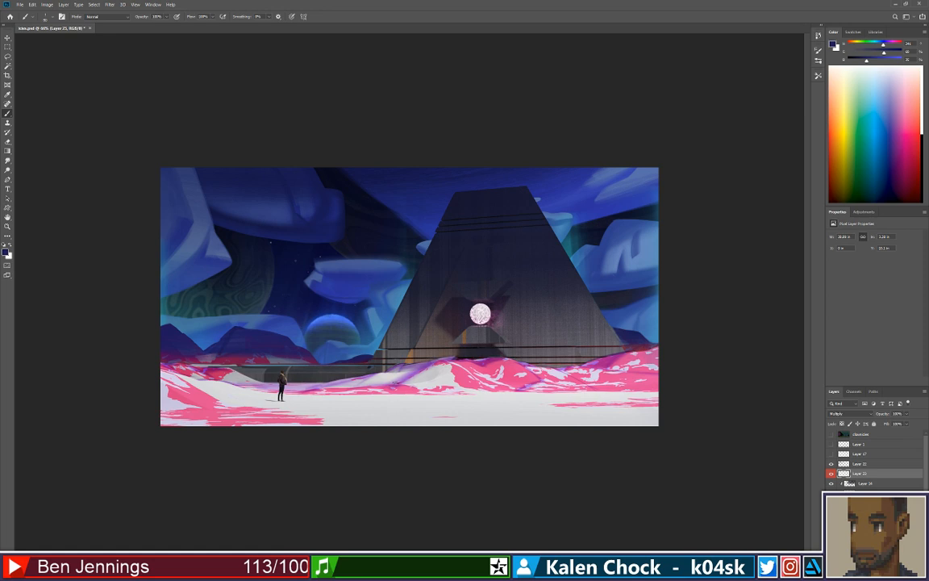
# Paint a dark blue shadow along the snow slope at the pyramid's near corner and erase parts of its lower edge.
pyautogui.moveTo(403, 372)
pyautogui.mouseDown()
pyautogui.moveTo(360, 385)
pyautogui.moveTo(419, 364)
pyautogui.moveTo(336, 386)
pyautogui.moveTo(383, 375)
pyautogui.moveTo(390, 383)
pyautogui.mouseUp()
pyautogui.hotkey('ctrl', 'z')
pyautogui.keyDown('alt'); pyautogui.click(267, 361); pyautogui.keyUp('alt')
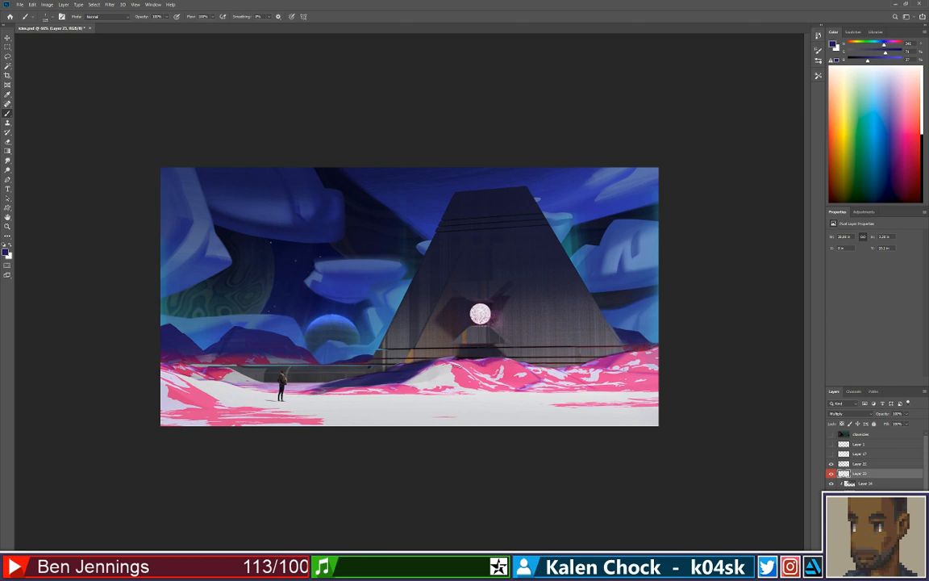
pyautogui.press('e')
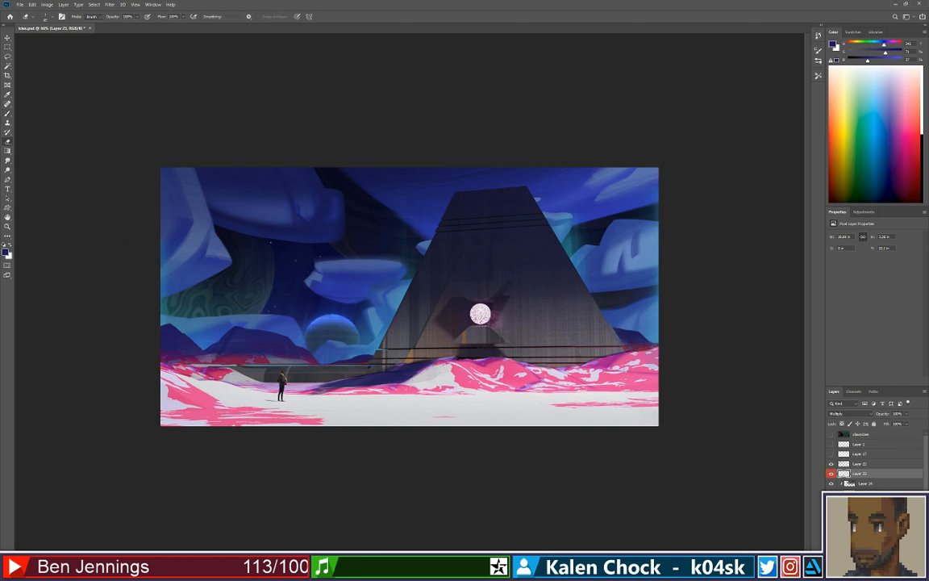
pyautogui.moveTo(430, 366); pyautogui.dragTo(414, 375)
pyautogui.moveTo(334, 391); pyautogui.dragTo(308, 394)
# Paint small dark blue shadow strokes on the pink hill below the entrance and along the crest at the pyramid's far corner.
pyautogui.press('b')
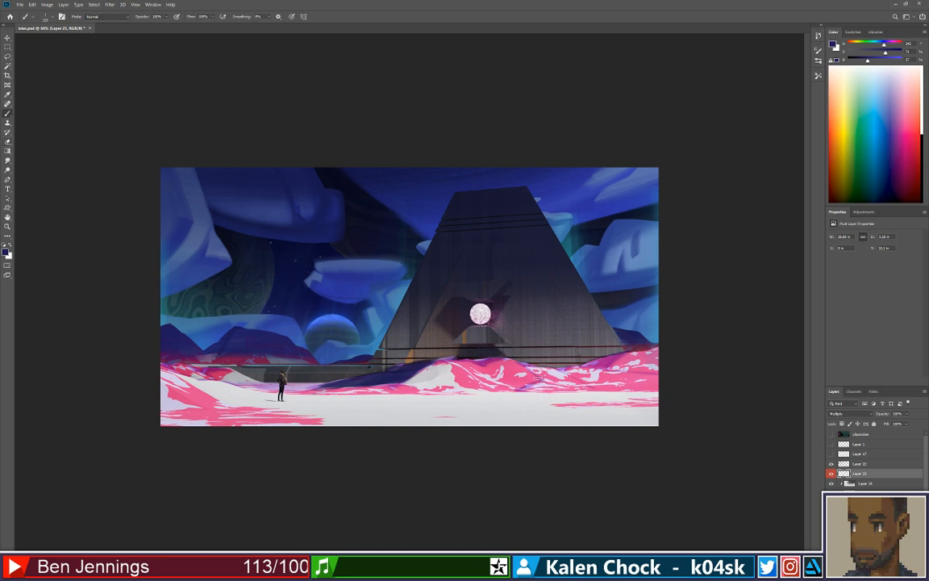
pyautogui.moveTo(544, 380); pyautogui.dragTo(517, 390)
pyautogui.moveTo(583, 364); pyautogui.dragTo(680, 346)
pyautogui.hotkey('ctrl', 'z')
pyautogui.moveTo(581, 368); pyautogui.dragTo(620, 355)
pyautogui.moveTo(590, 369)
pyautogui.mouseDown()
pyautogui.moveTo(612, 360)
pyautogui.moveTo(597, 365)
pyautogui.mouseUp()
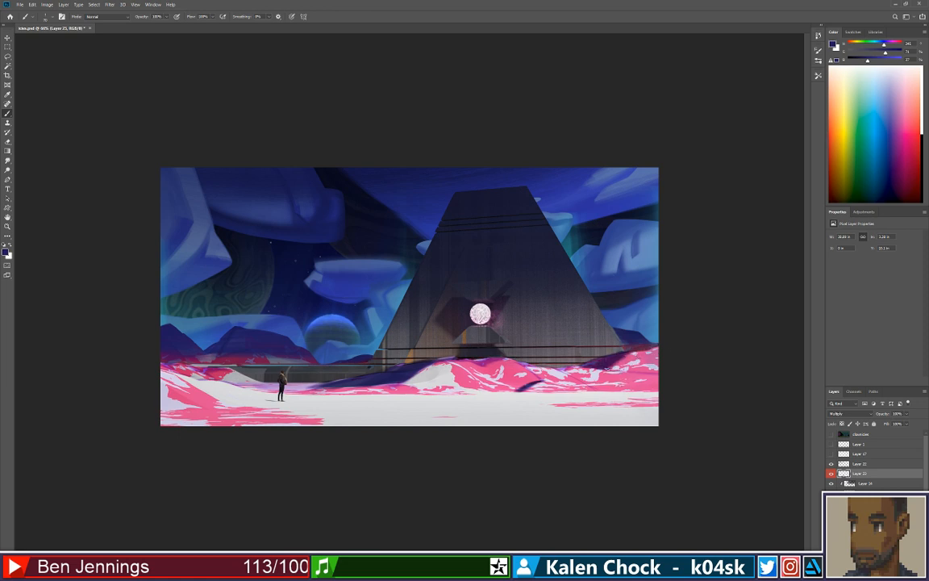
pyautogui.press('e')
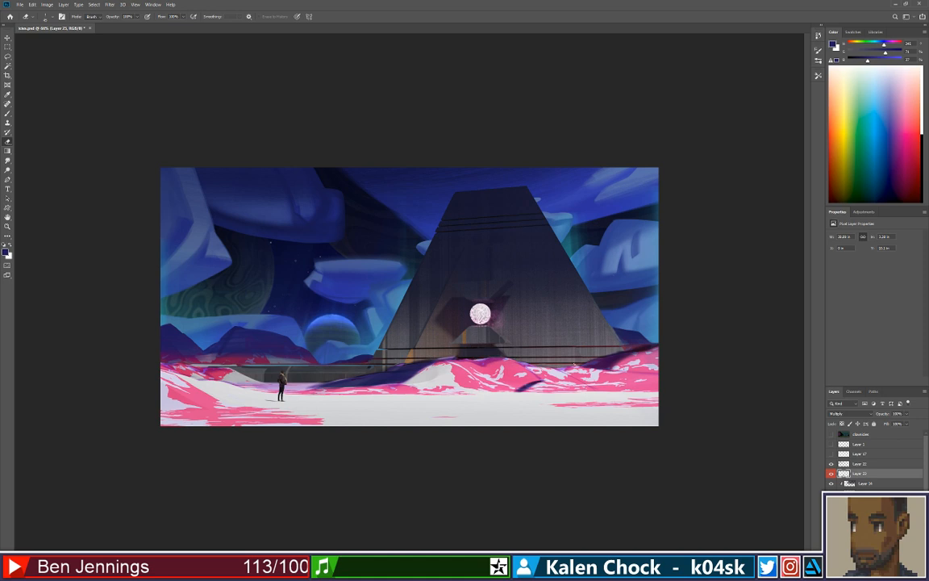
# Compare the painting with and without the Multiply shading on Layer 23, and leave that layer hidden.
pyautogui.hotkey('alt', 'space')
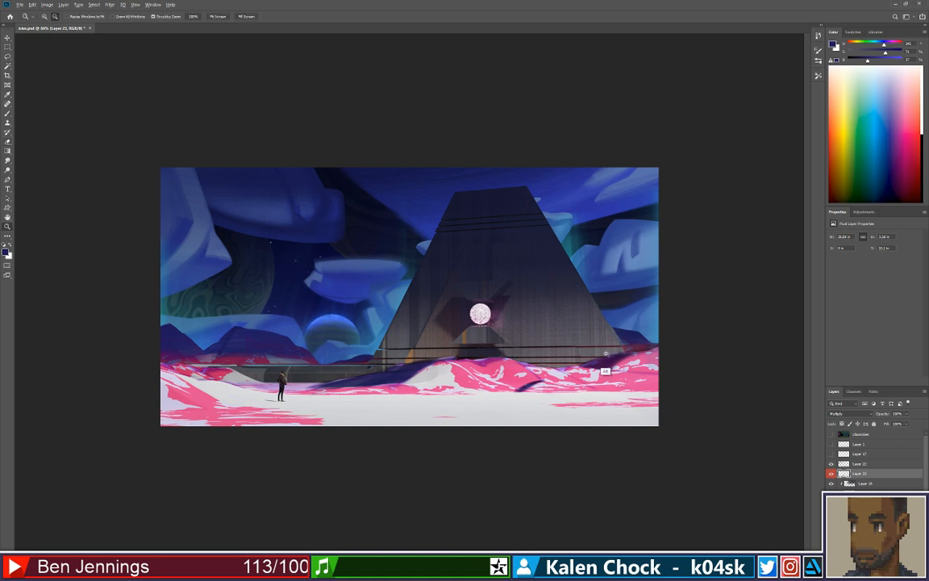
pyautogui.moveTo(606, 353); pyautogui.dragTo(551, 355)
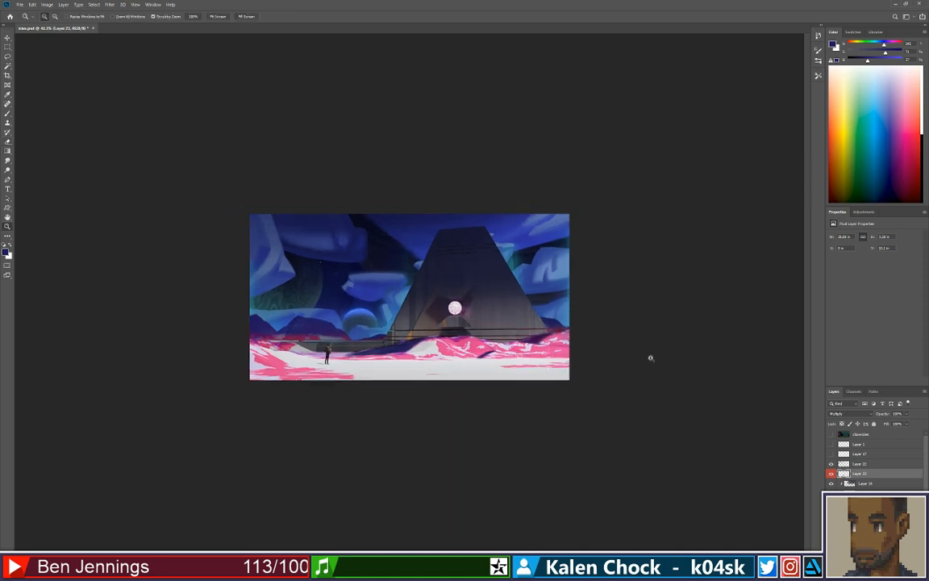
pyautogui.click(831, 473)
pyautogui.click(831, 474)
pyautogui.click(831, 475)
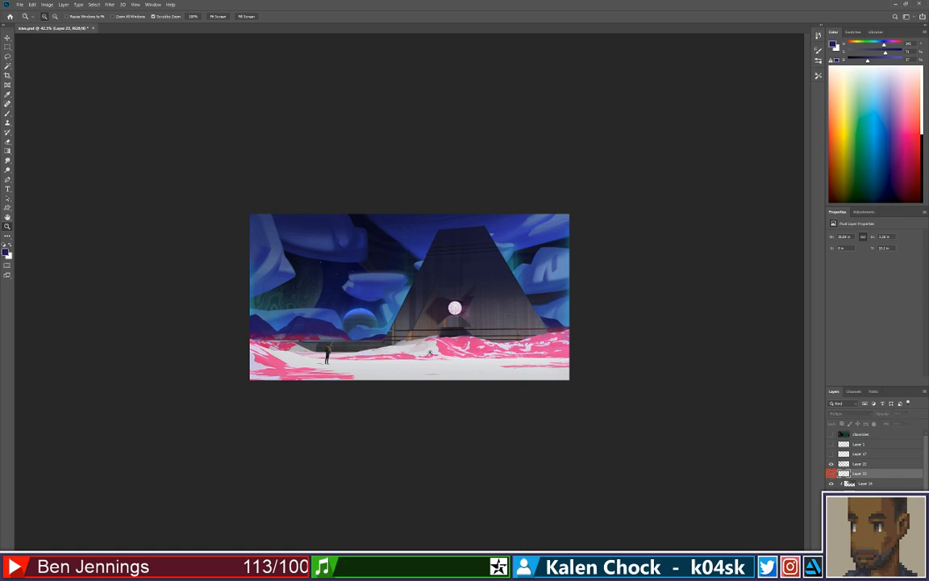
pyautogui.moveTo(444, 352); pyautogui.dragTo(597, 400)
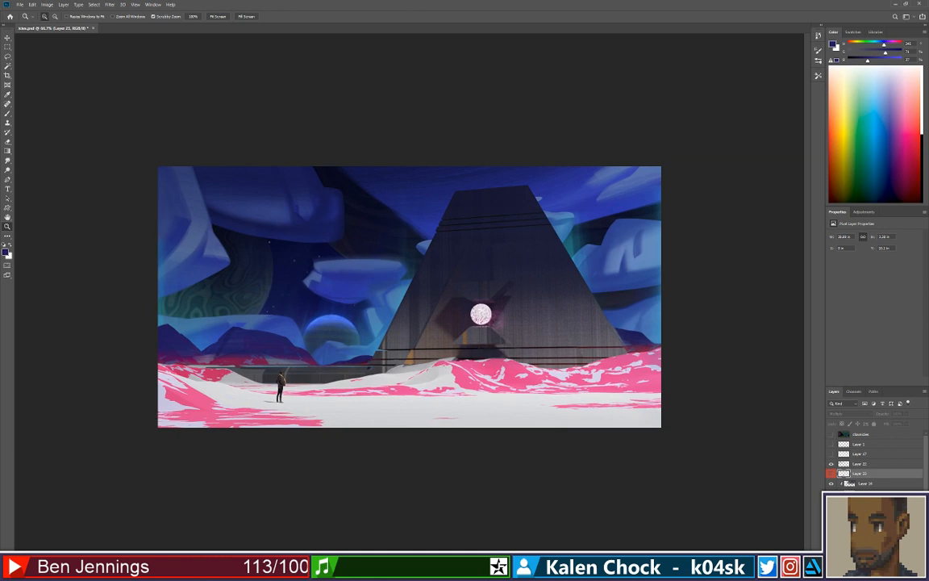
# Add a new layer and try out dark blue shadow strokes on the snow slope between the figure and the pyramid.
pyautogui.hotkey('ctrl', 'shift', 'alt', 'n')
pyautogui.press('b')
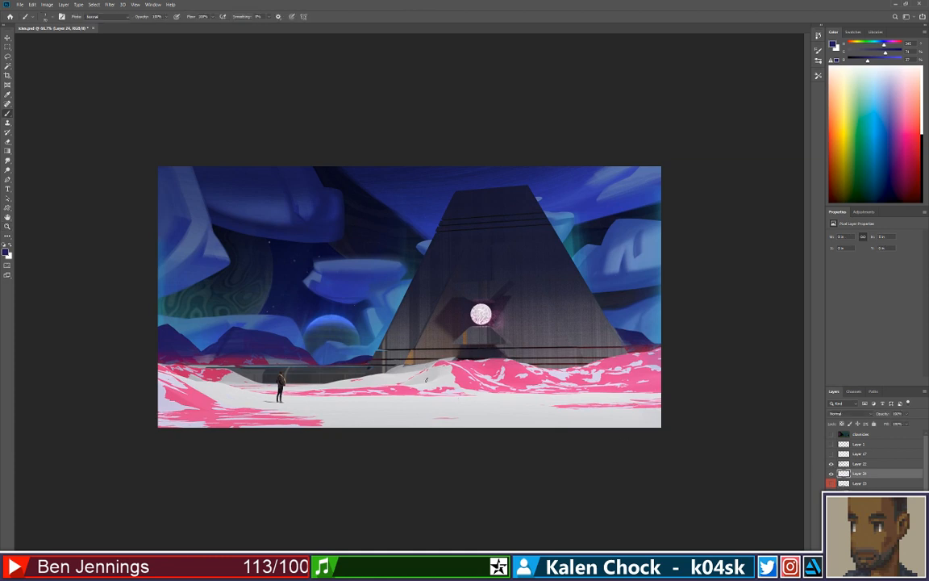
pyautogui.moveTo(428, 366); pyautogui.dragTo(404, 382)
pyautogui.hotkey('ctrl', 'z')
pyautogui.hotkey('ctrl', 'z')
pyautogui.moveTo(438, 360)
pyautogui.mouseDown()
pyautogui.moveTo(405, 384)
pyautogui.moveTo(348, 388)
pyautogui.mouseUp()
pyautogui.hotkey('ctrl', 'z')
pyautogui.moveTo(332, 383); pyautogui.dragTo(295, 391)
pyautogui.moveTo(374, 375); pyautogui.dragTo(359, 384)
# Try dark blue strokes on the pink hills beside the entrance, and undo the trial shading together with its new layer.
pyautogui.moveTo(517, 385); pyautogui.dragTo(532, 362)
pyautogui.hotkey('ctrl', 'z')
pyautogui.hotkey('ctrl', 'z')
pyautogui.moveTo(541, 368); pyautogui.dragTo(576, 371)
pyautogui.press('z')
pyautogui.keyDown('alt'); pyautogui.click(550, 390); pyautogui.keyUp('alt')
pyautogui.keyDown('alt'); pyautogui.click(550, 389); pyautogui.keyUp('alt')
pyautogui.click(551, 389)
pyautogui.click(552, 388)
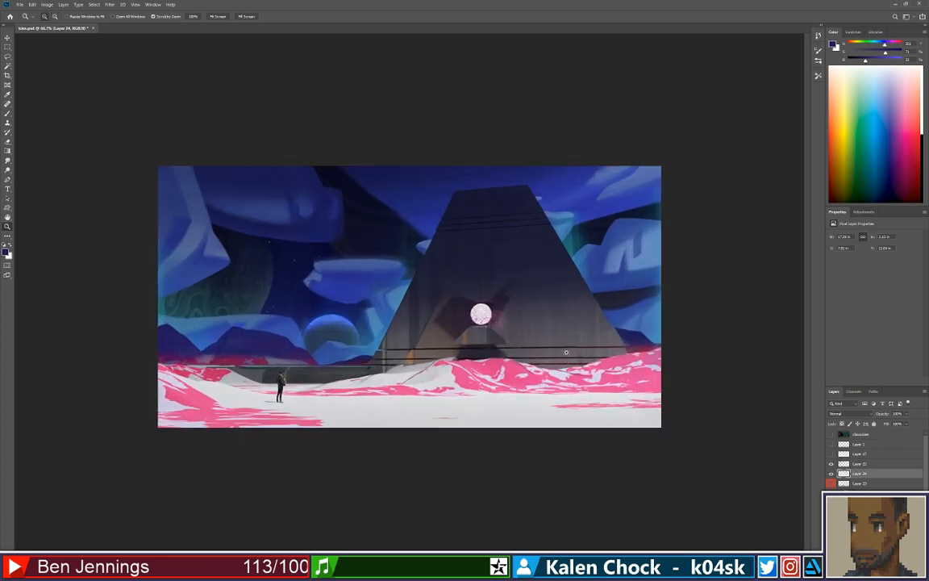
pyautogui.hotkey('ctrl', 'z')
pyautogui.hotkey('ctrl', 'z')
pyautogui.hotkey('ctrl', 'z')
pyautogui.hotkey('ctrl', 'z')
pyautogui.hotkey('ctrl', 'z')
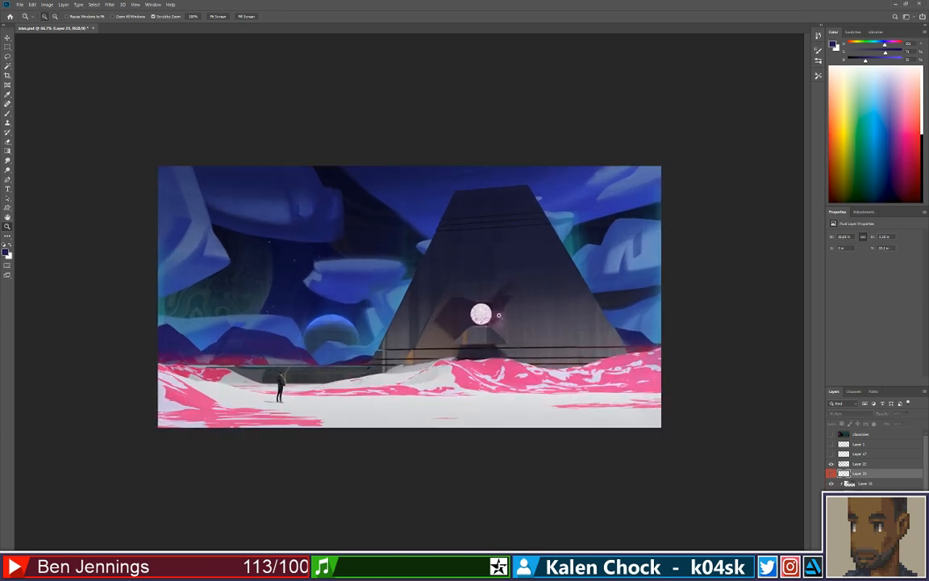
pyautogui.press('b')
pyautogui.rightClick(429, 360)
pyautogui.click(427, 383)
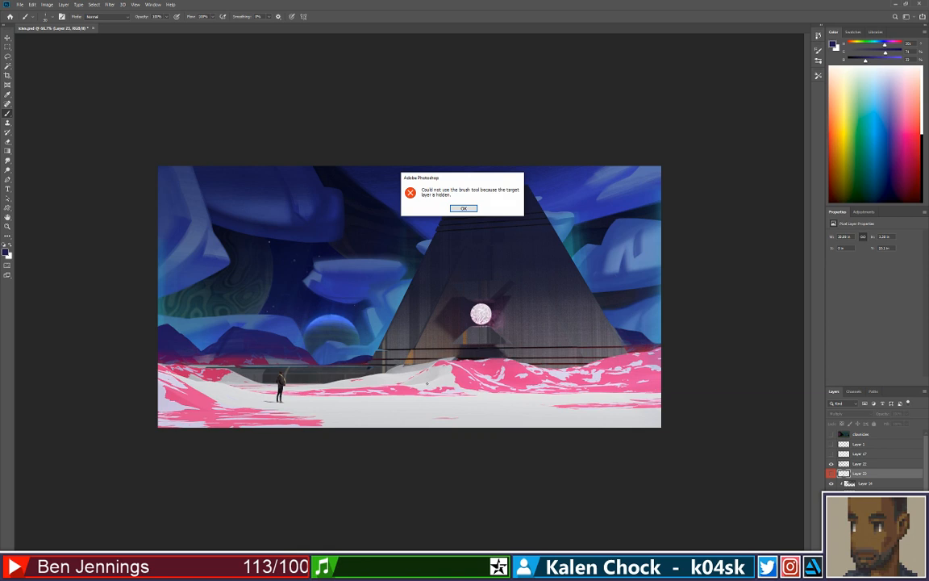
pyautogui.click(452, 208)
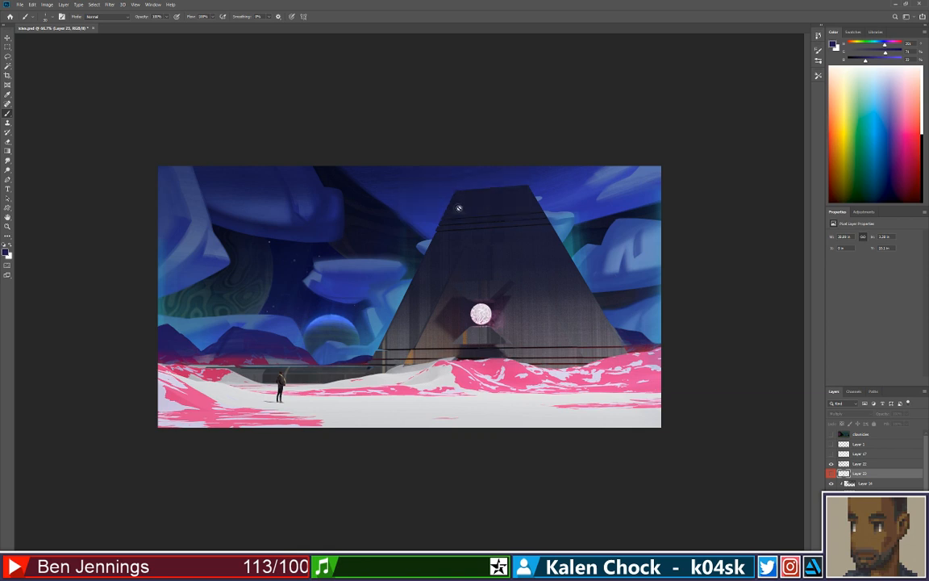
# Add a new normal layer above the hidden shading layer and choose a different textured brush preset.
pyautogui.click(877, 465)
pyautogui.click(873, 473)
pyautogui.hotkey('ctrl', 'alt', 'shift', 'n')
pyautogui.rightClick(450, 353)
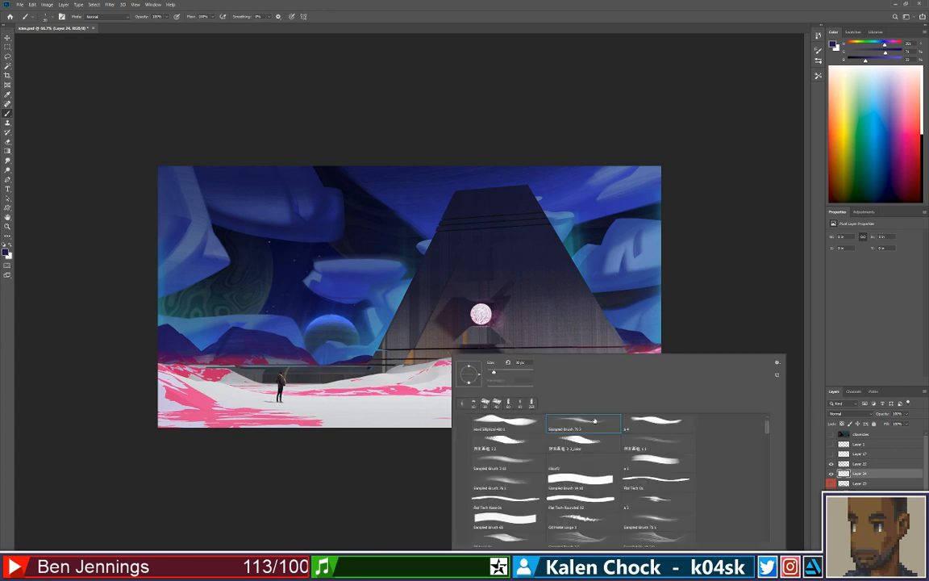
pyautogui.click(655, 421)
pyautogui.click(390, 393)
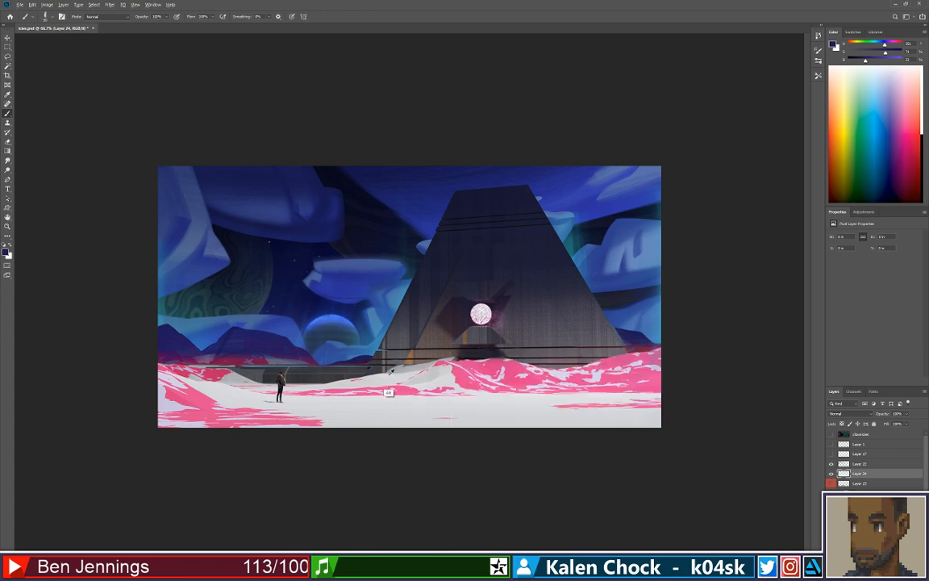
# Paint sampled pale snow tones with a smaller brush over the grey slope at the pyramid's near corner.
pyautogui.keyDown('alt'); pyautogui.click(390, 374); pyautogui.keyUp('alt')
pyautogui.press('[')
pyautogui.press('[')
pyautogui.press('[')
pyautogui.keyDown('alt'); pyautogui.click(386, 381); pyautogui.keyUp('alt')
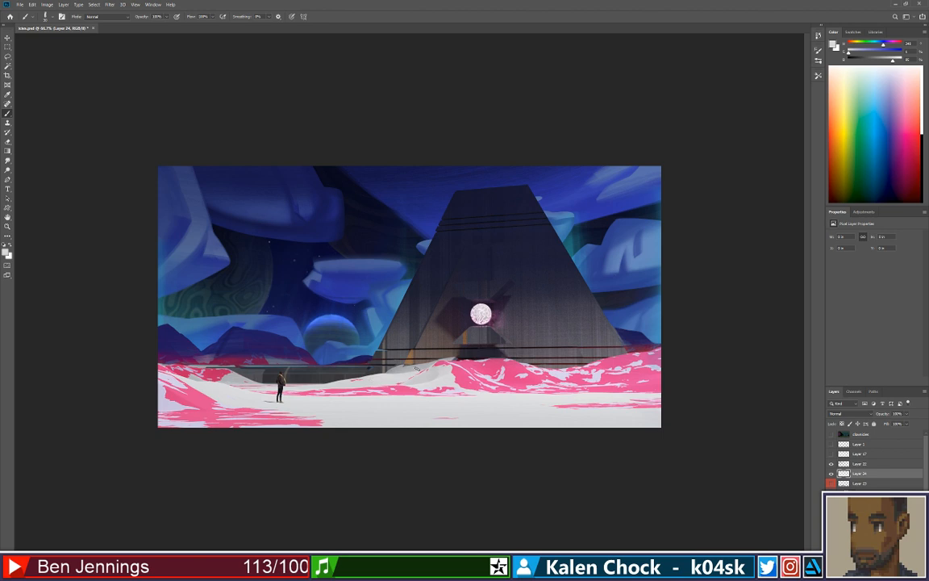
pyautogui.moveTo(399, 369); pyautogui.dragTo(368, 378)
pyautogui.press('[')
pyautogui.keyDown('alt'); pyautogui.click(392, 353); pyautogui.keyUp('alt')
pyautogui.keyDown('alt'); pyautogui.click(414, 373); pyautogui.keyUp('alt')
pyautogui.moveTo(424, 372)
pyautogui.mouseDown()
pyautogui.moveTo(442, 365)
pyautogui.moveTo(419, 378)
pyautogui.mouseUp()
pyautogui.keyDown('alt'); pyautogui.click(442, 366); pyautogui.keyUp('alt')
pyautogui.hotkey('ctrl', 'z')
pyautogui.keyDown('alt'); pyautogui.click(430, 398); pyautogui.keyUp('alt')
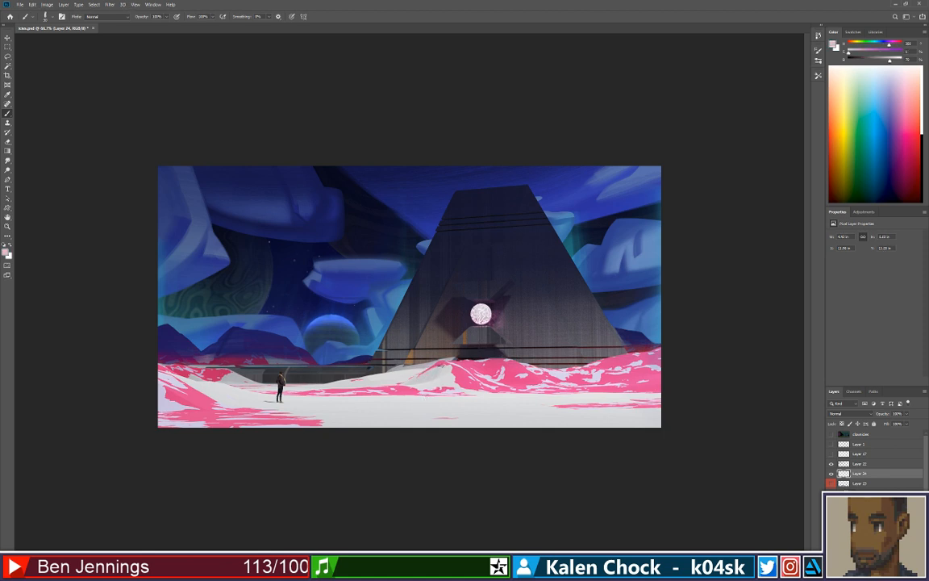
# Sample the hill's pink and retouch the pale streaks on the snow hill beneath the pyramid's entrance.
pyautogui.keyDown('alt'); pyautogui.click(493, 378); pyautogui.keyUp('alt')
pyautogui.moveTo(502, 369)
pyautogui.mouseDown()
pyautogui.moveTo(494, 377)
pyautogui.moveTo(476, 369)
pyautogui.moveTo(499, 378)
pyautogui.mouseUp()
pyautogui.keyDown('alt'); pyautogui.click(492, 378); pyautogui.keyUp('alt')
pyautogui.keyDown('alt'); pyautogui.click(465, 380); pyautogui.keyUp('alt')
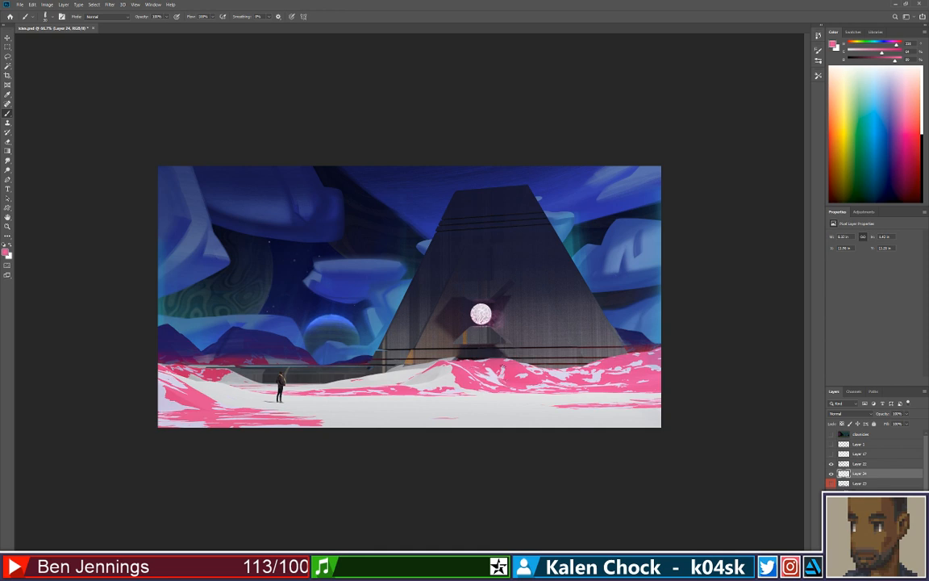
pyautogui.keyDown('alt'); pyautogui.click(470, 383); pyautogui.keyUp('alt')
# Sample pale snow tones and paint along the slope between the standing figure and the pyramid.
pyautogui.keyDown('alt'); pyautogui.click(286, 379); pyautogui.keyUp('alt')
pyautogui.keyDown('alt'); pyautogui.click(359, 377); pyautogui.keyUp('alt')
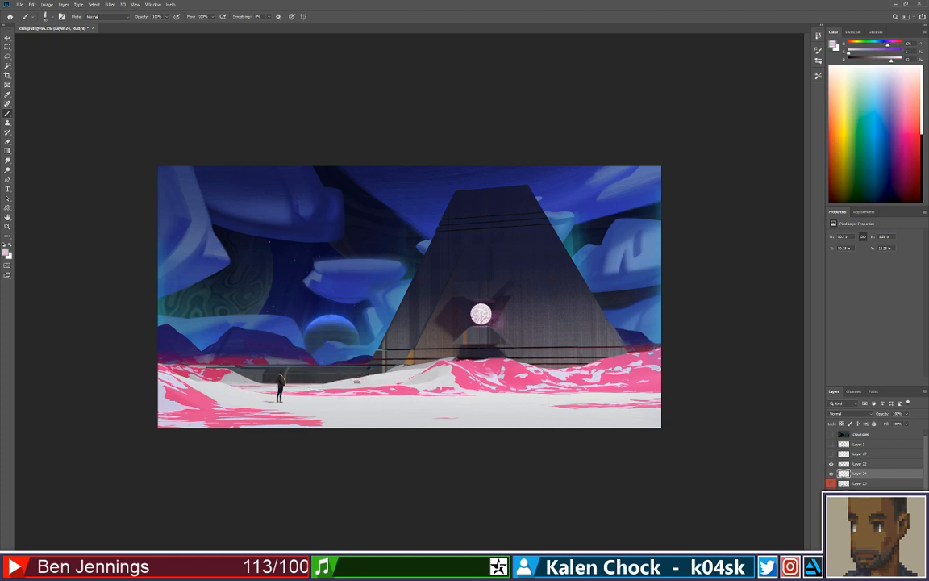
pyautogui.moveTo(327, 389); pyautogui.dragTo(388, 373)
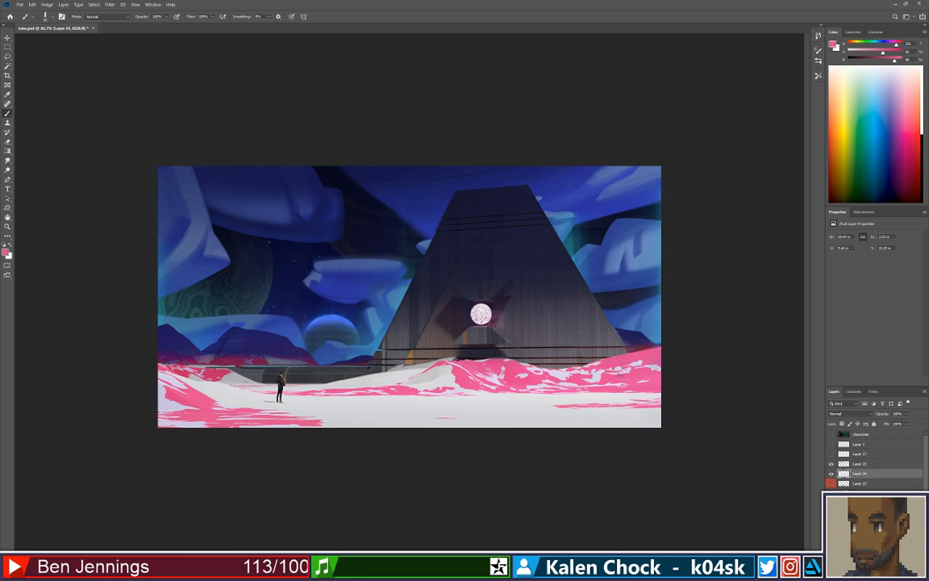
# Simplify the pale streaks on the hill at the painting's far edge, beyond the pyramid, with sampled pink tones.
pyautogui.keyDown('alt'); pyautogui.click(617, 378); pyautogui.keyUp('alt')
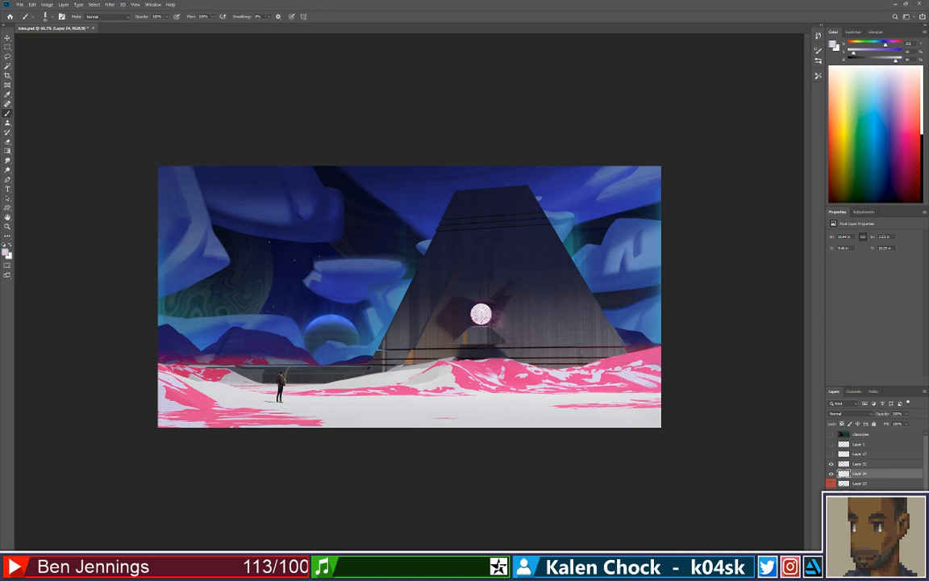
pyautogui.keyDown('alt'); pyautogui.click(616, 378); pyautogui.keyUp('alt')
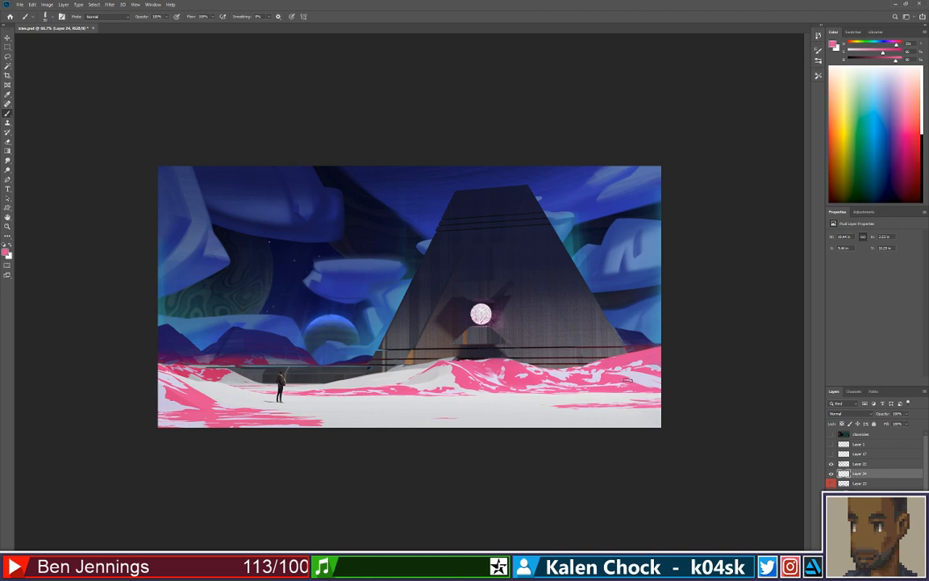
pyautogui.moveTo(617, 377); pyautogui.dragTo(634, 383)
pyautogui.keyDown('alt'); pyautogui.click(653, 385); pyautogui.keyUp('alt')
pyautogui.moveTo(649, 368)
pyautogui.mouseDown()
pyautogui.moveTo(672, 359)
pyautogui.moveTo(676, 372)
pyautogui.moveTo(642, 366)
pyautogui.mouseUp()
pyautogui.keyDown('alt'); pyautogui.click(654, 354); pyautogui.keyUp('alt')
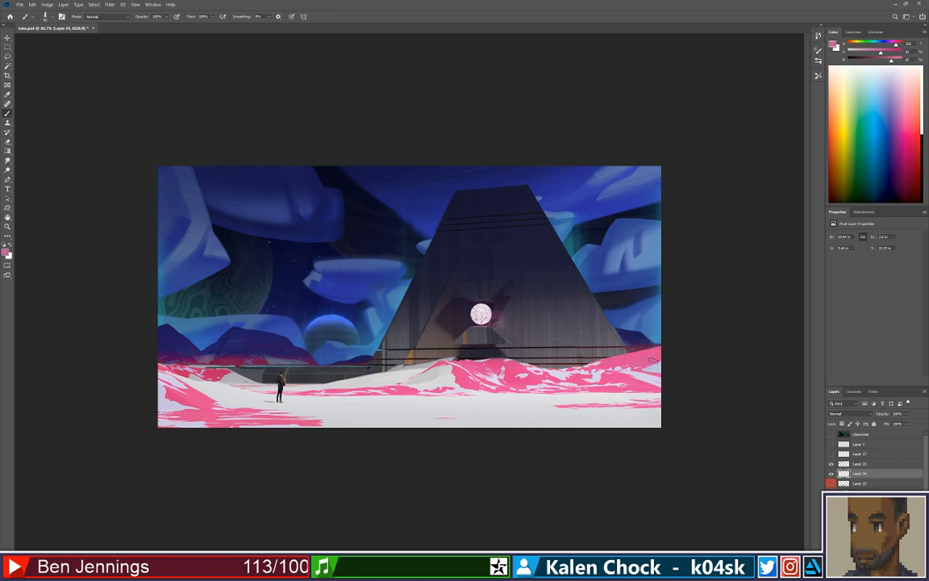
pyautogui.keyDown('alt'); pyautogui.click(644, 357); pyautogui.keyUp('alt')
pyautogui.moveTo(658, 361); pyautogui.dragTo(639, 369)
# Sample the foreground pink and paint it along the painting's bottom edge below the standing figure.
pyautogui.press('z')
pyautogui.moveTo(443, 397); pyautogui.dragTo(432, 396)
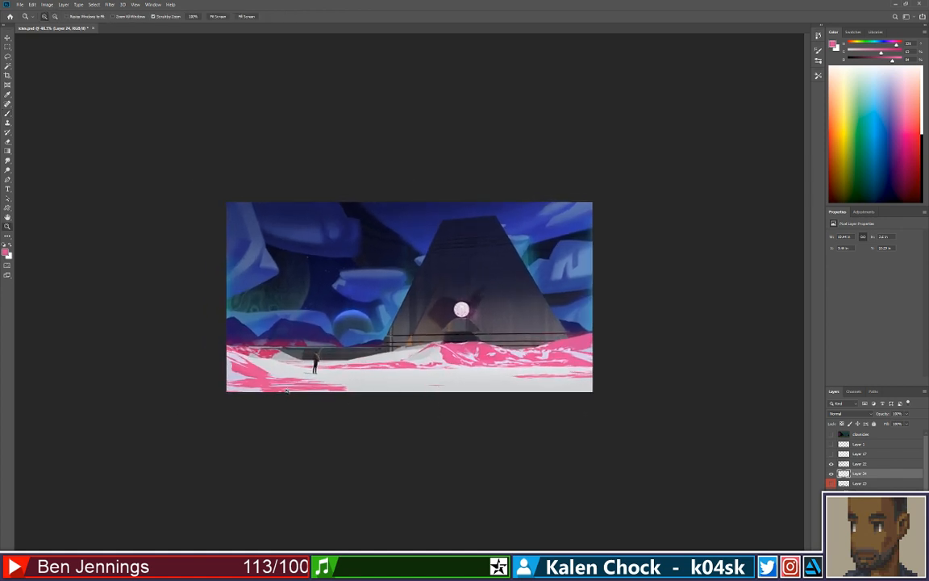
pyautogui.press('b')
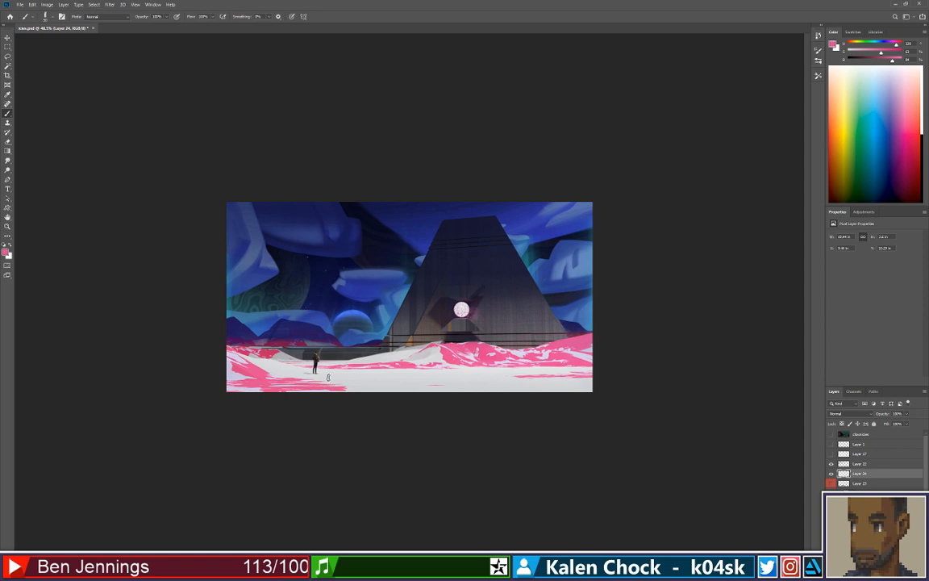
pyautogui.keyDown('alt'); pyautogui.click(266, 387); pyautogui.keyUp('alt')
pyautogui.keyDown('alt'); pyautogui.click(237, 388); pyautogui.keyUp('alt')
pyautogui.moveTo(211, 392); pyautogui.dragTo(371, 385)
# Add a new layer and draw a ragged pink custom shape over the sky beside the pyramid.
pyautogui.click(896, 561)
pyautogui.press('u')
pyautogui.moveTo(437, 258)
pyautogui.mouseDown()
pyautogui.moveTo(354, 351)
pyautogui.moveTo(368, 340)
pyautogui.mouseUp()
# Flatten and distort the pink custom shape so it spreads in perspective across the full width of the foreground snow.
pyautogui.hotkey('ctrl', 't')
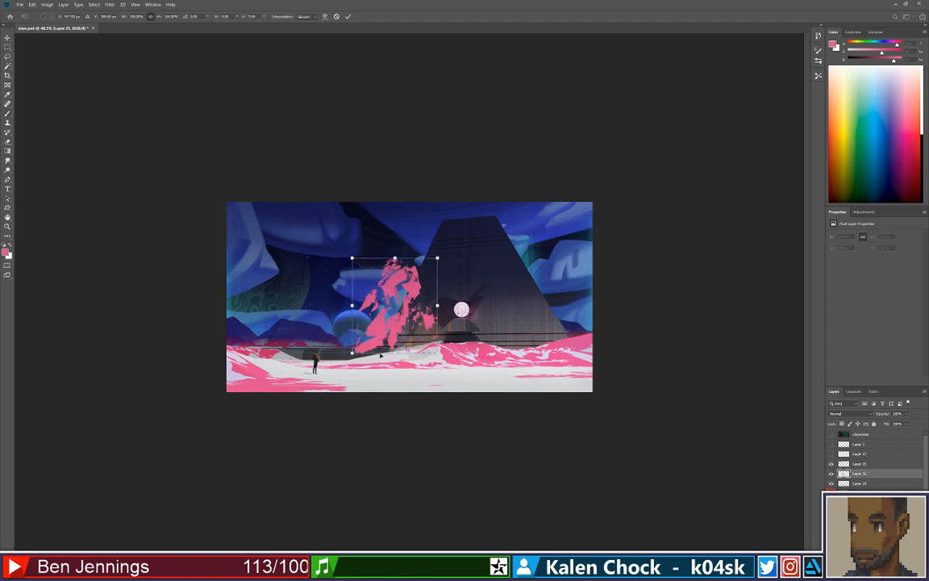
pyautogui.moveTo(394, 293); pyautogui.dragTo(531, 399)
pyautogui.rightClick(387, 357)
pyautogui.click(377, 391)
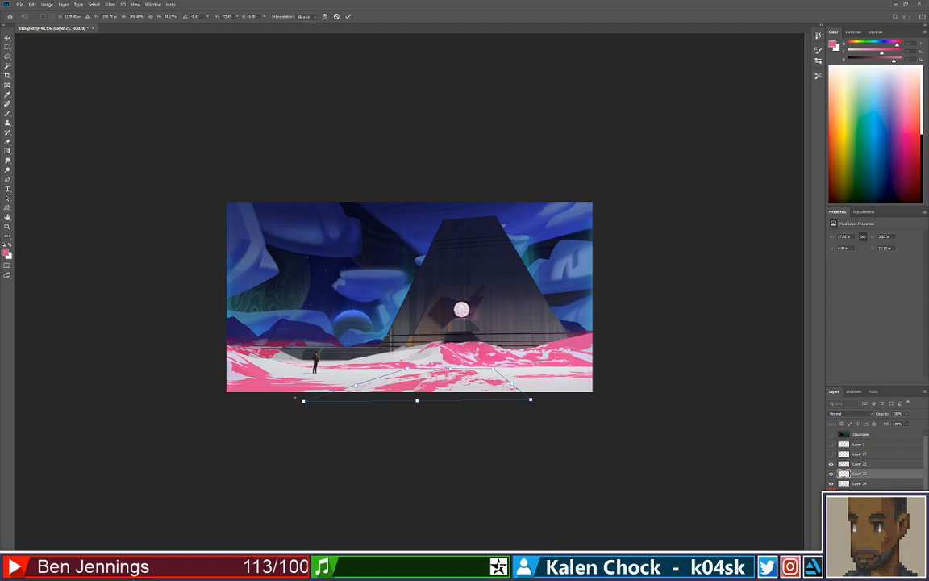
pyautogui.moveTo(301, 399); pyautogui.dragTo(225, 393)
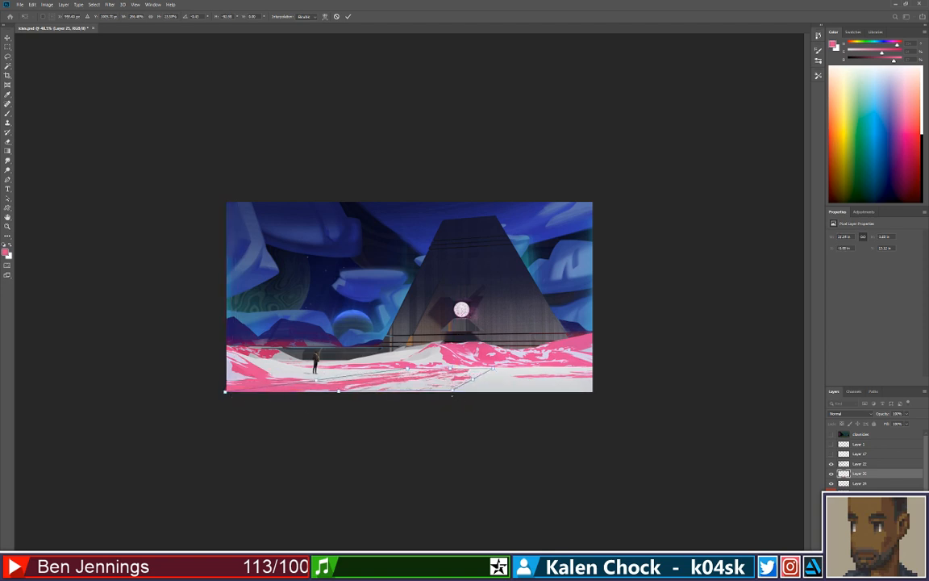
pyautogui.moveTo(453, 395); pyautogui.dragTo(605, 400)
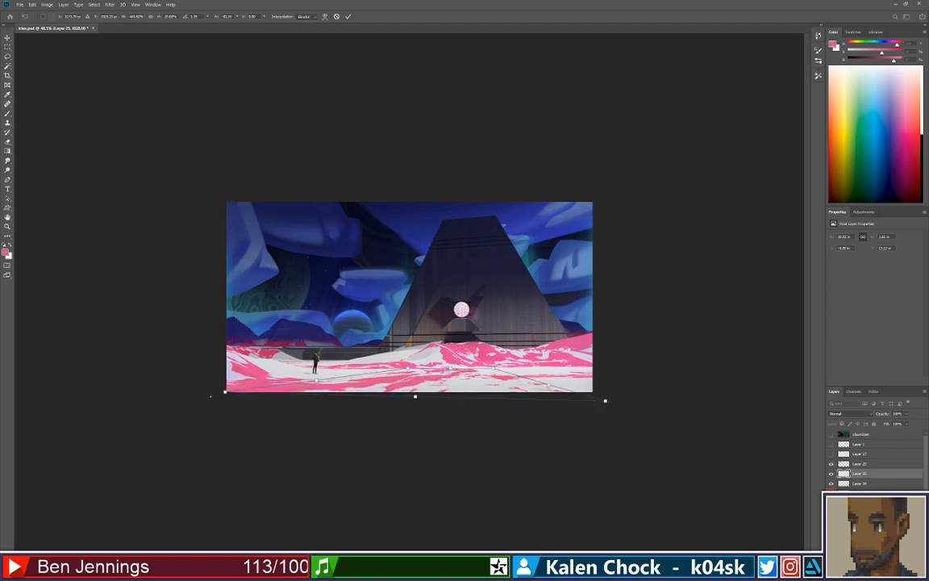
pyautogui.moveTo(228, 394); pyautogui.dragTo(189, 389)
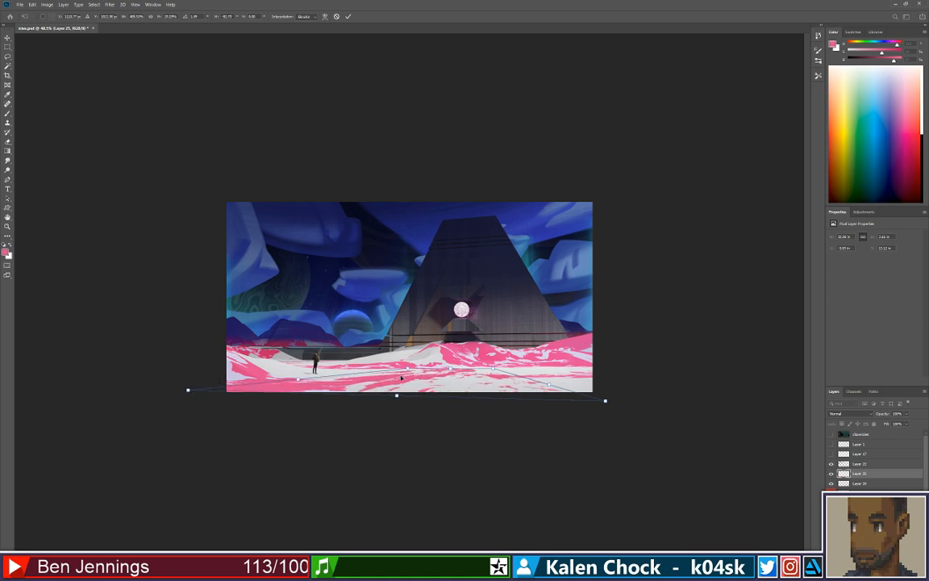
pyautogui.press('Return')
pyautogui.press('u')
pyautogui.click(461, 262)
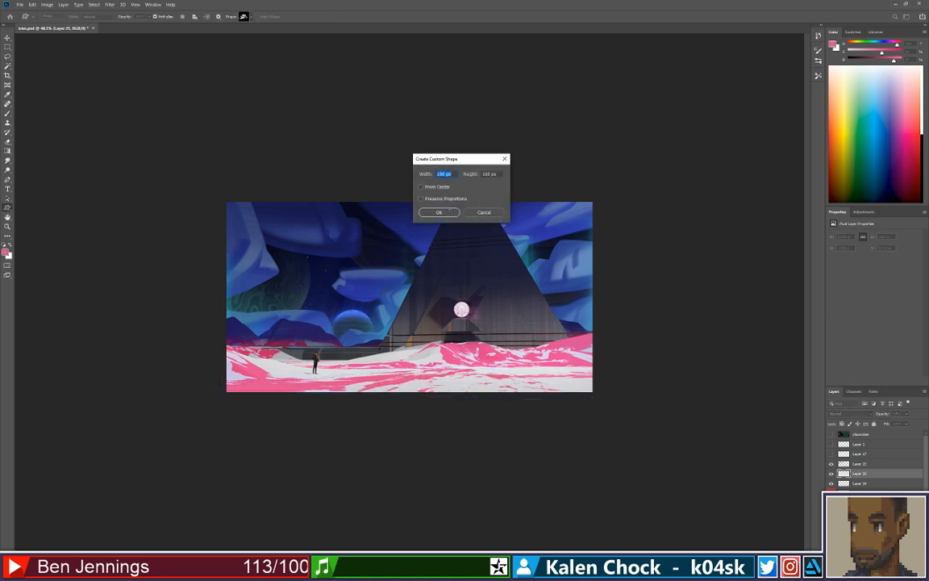
pyautogui.click(449, 210)
# Break up the pink streaks along the foreground's bottom edge by erasing and painting with a sampled pale snow tone.
pyautogui.press('b')
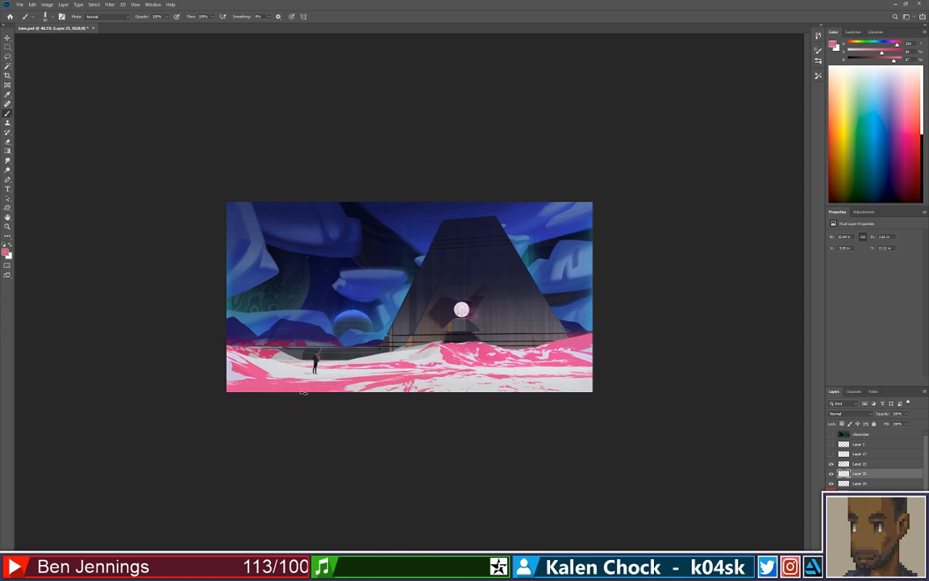
pyautogui.press('e')
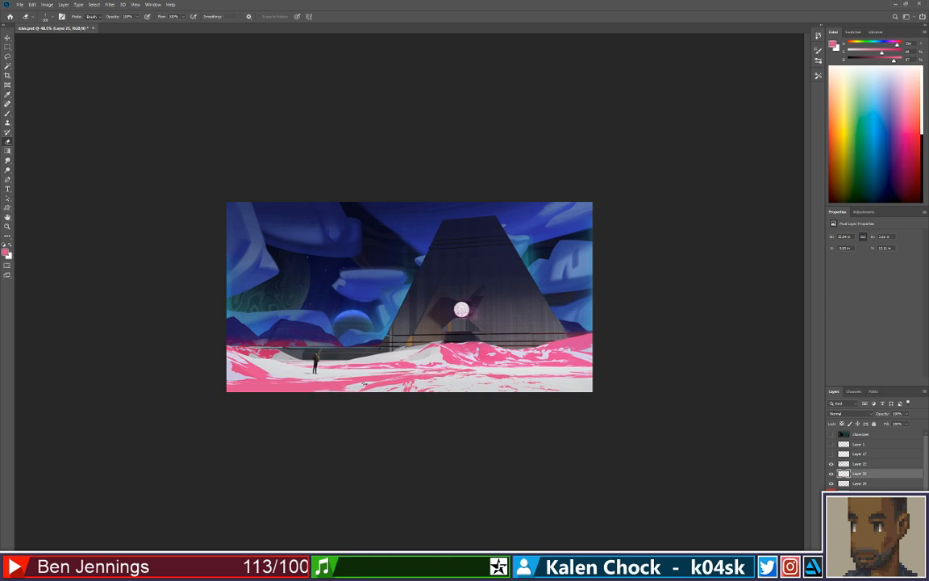
pyautogui.press('b')
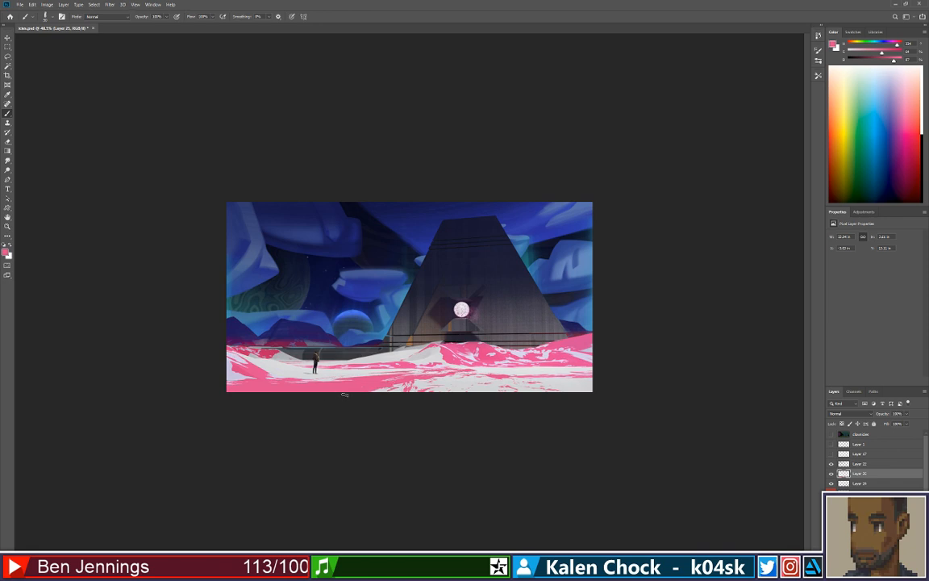
pyautogui.keyDown('alt'); pyautogui.click(388, 387); pyautogui.keyUp('alt')
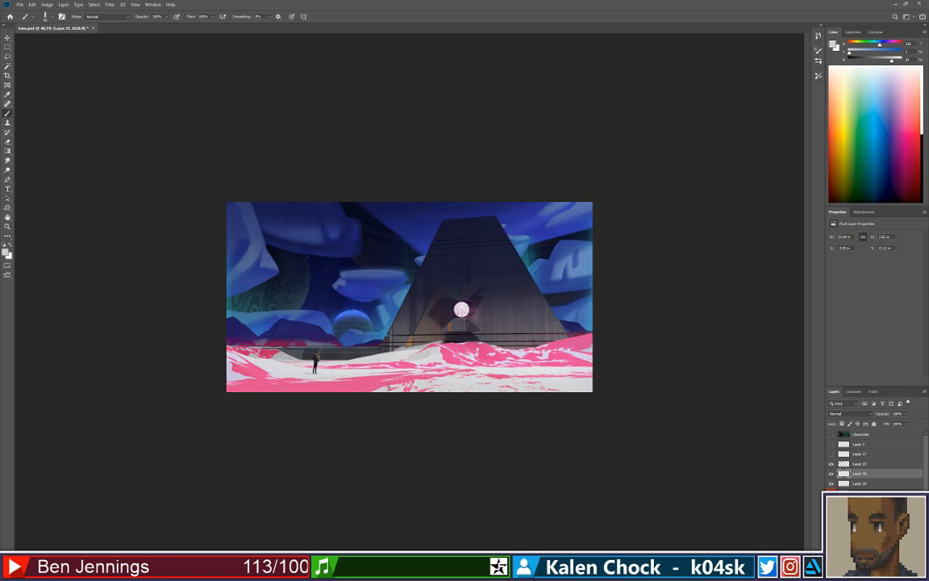
pyautogui.moveTo(372, 388); pyautogui.dragTo(355, 385)
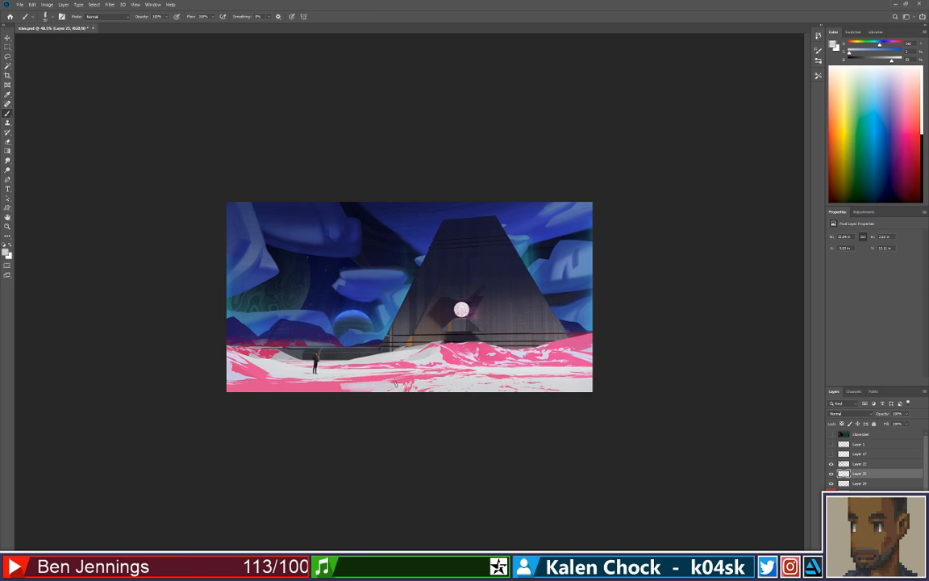
pyautogui.keyDown('alt'); pyautogui.click(338, 386); pyautogui.keyUp('alt')
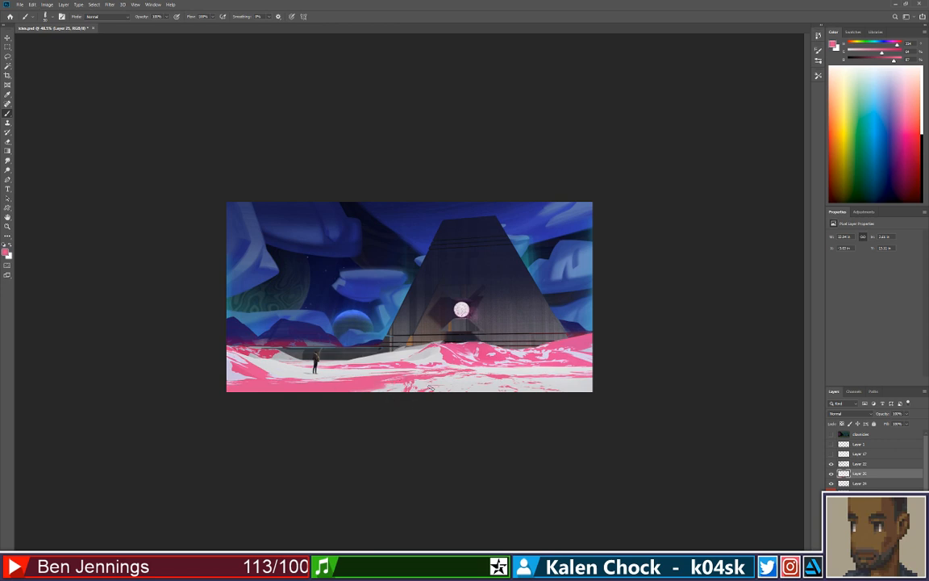
# Refine the foreground streak edges between the standing figure and the pyramid with alternately sampled pink and pale tones.
pyautogui.keyDown('alt'); pyautogui.click(383, 363); pyautogui.keyUp('alt')
pyautogui.moveTo(396, 386)
pyautogui.mouseDown()
pyautogui.moveTo(313, 391)
pyautogui.moveTo(382, 384)
pyautogui.mouseUp()
pyautogui.keyDown('alt'); pyautogui.click(355, 388); pyautogui.keyUp('alt')
pyautogui.keyDown('alt'); pyautogui.click(388, 387); pyautogui.keyUp('alt')
pyautogui.keyDown('alt'); pyautogui.click(364, 377); pyautogui.keyUp('alt')
pyautogui.keyDown('alt'); pyautogui.click(369, 388); pyautogui.keyUp('alt')
# Switch to a soft sampled brush and soften the pink hill's ridge at the far edge beyond the pyramid.
pyautogui.rightClick(505, 363)
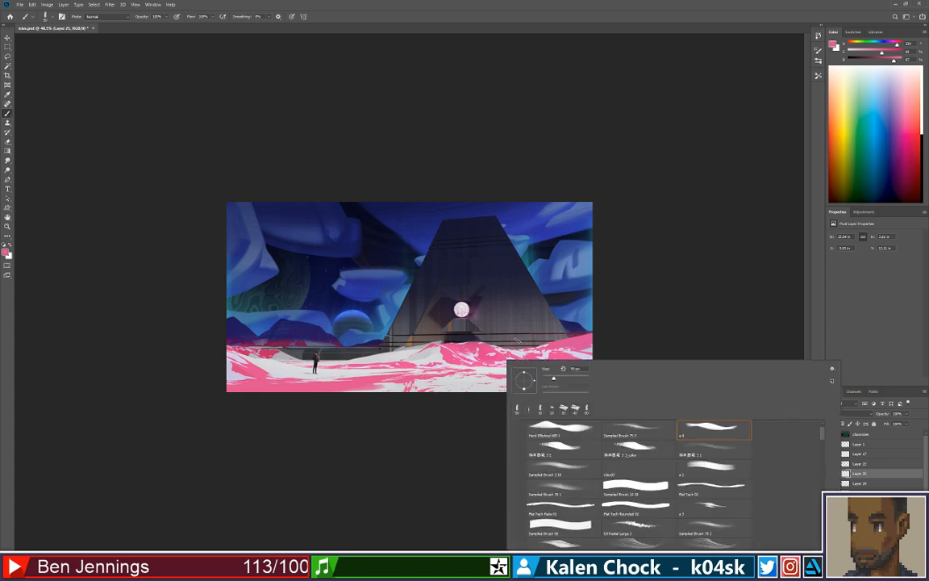
pyautogui.click(573, 473)
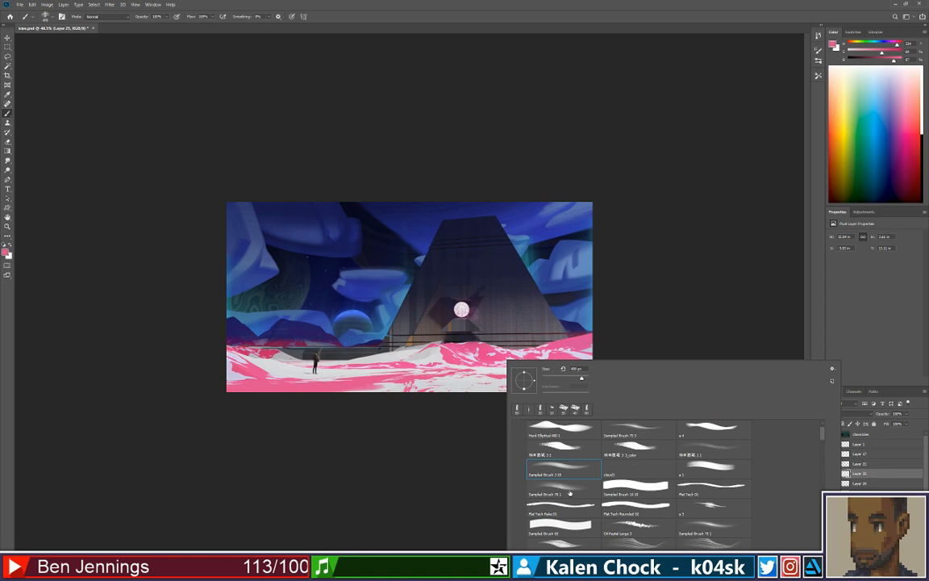
pyautogui.click(572, 491)
pyautogui.click(565, 351)
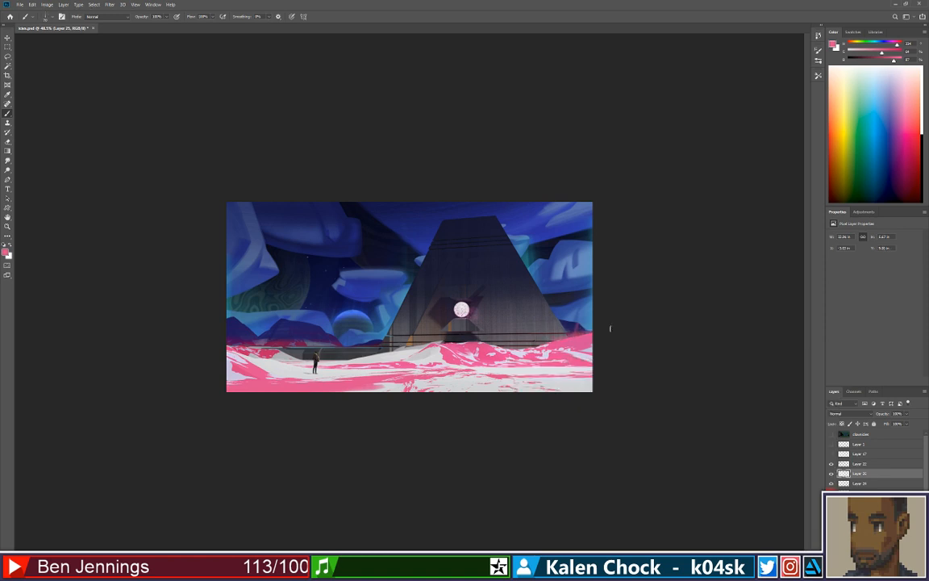
pyautogui.press('e')
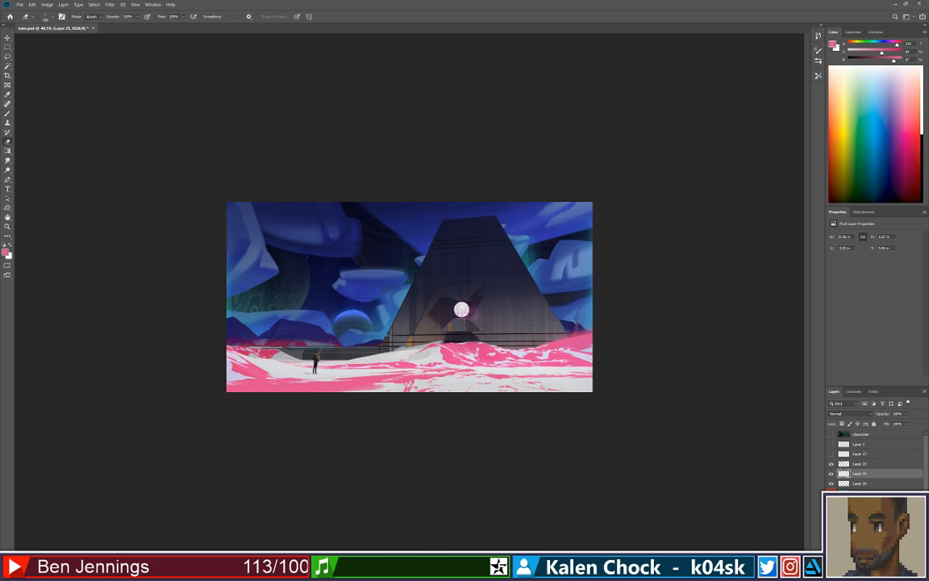
pyautogui.press('b')
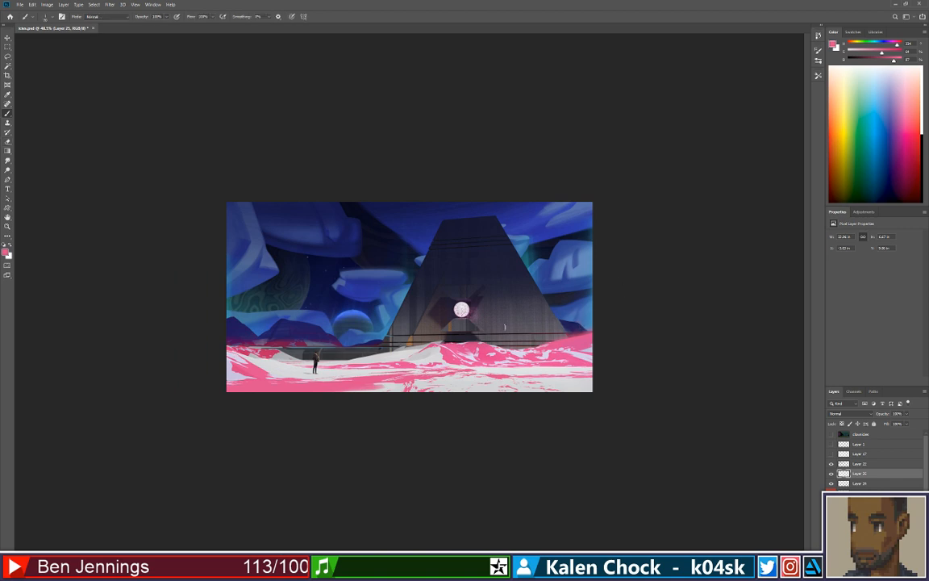
# Sample pale snow tones and softly brush them along the snow slope at the pyramid's base.
pyautogui.keyDown('alt'); pyautogui.click(382, 353); pyautogui.keyUp('alt')
pyautogui.moveTo(350, 360); pyautogui.dragTo(431, 347)
pyautogui.hotkey('ctrl', 'z')
pyautogui.keyDown('alt'); pyautogui.click(382, 354); pyautogui.keyUp('alt')
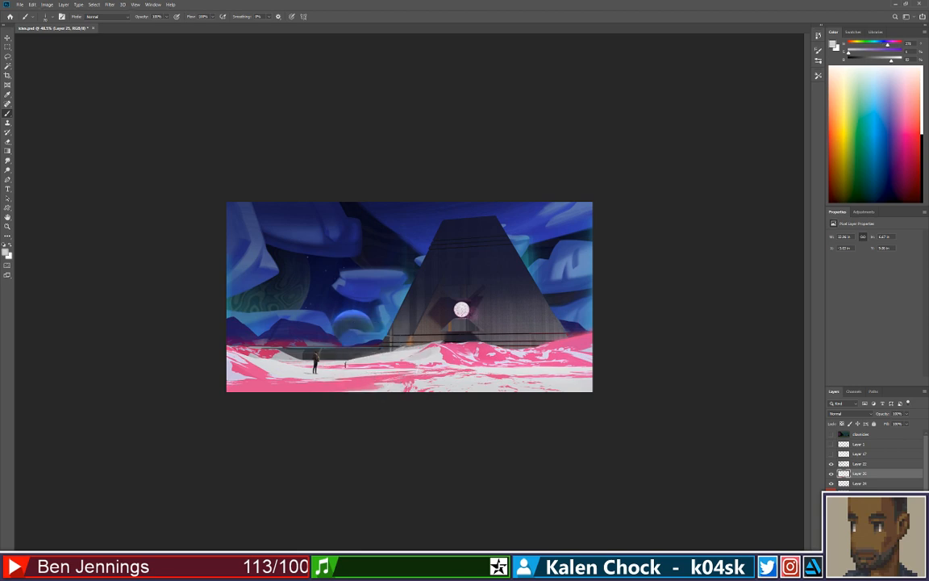
pyautogui.keyDown('alt'); pyautogui.click(426, 327); pyautogui.keyUp('alt')
pyautogui.keyDown('alt'); pyautogui.click(440, 347); pyautogui.keyUp('alt')
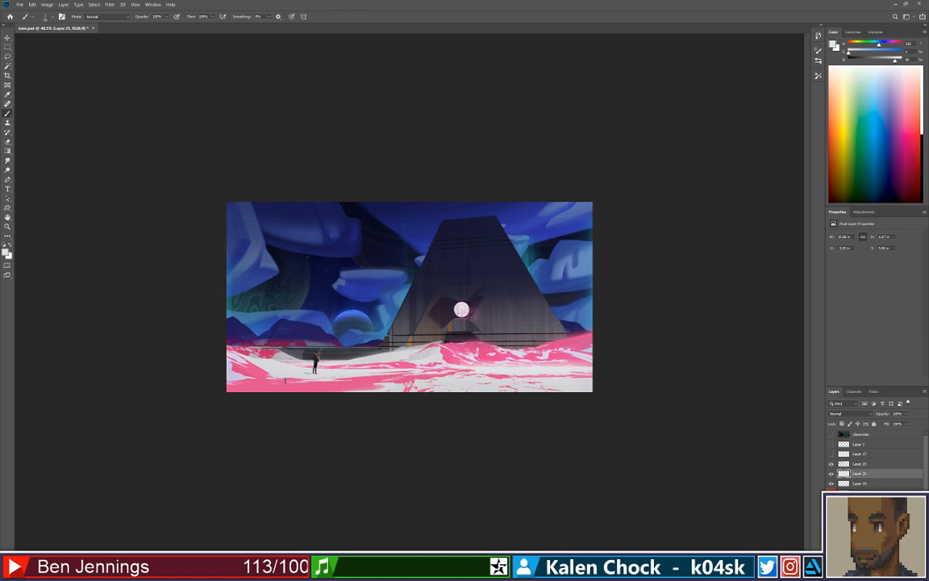
# Blend the foreground streaks with sampled pink and pale grey, and check the whole painting at a smaller size.
pyautogui.keyDown('alt'); pyautogui.click(273, 384); pyautogui.keyUp('alt')
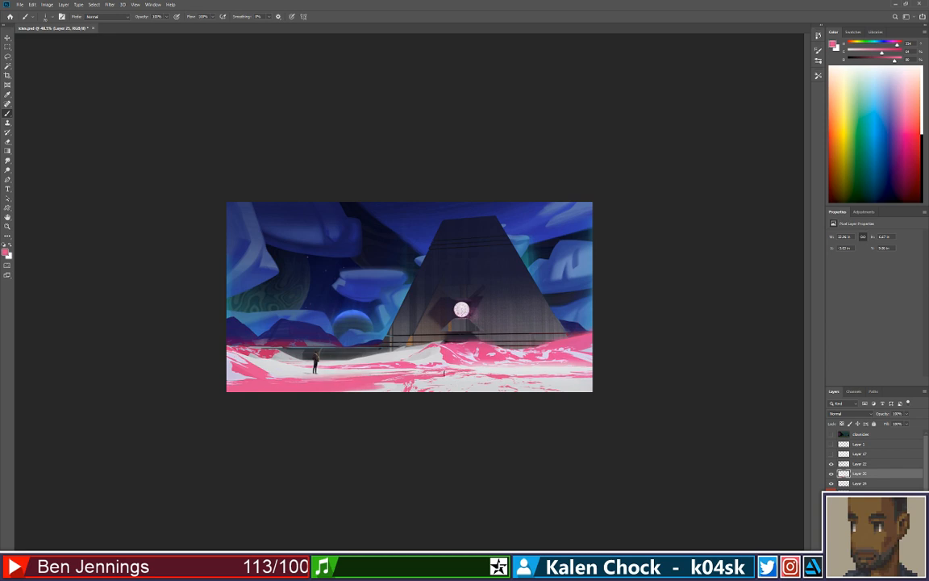
pyautogui.keyDown('alt'); pyautogui.click(392, 386); pyautogui.keyUp('alt')
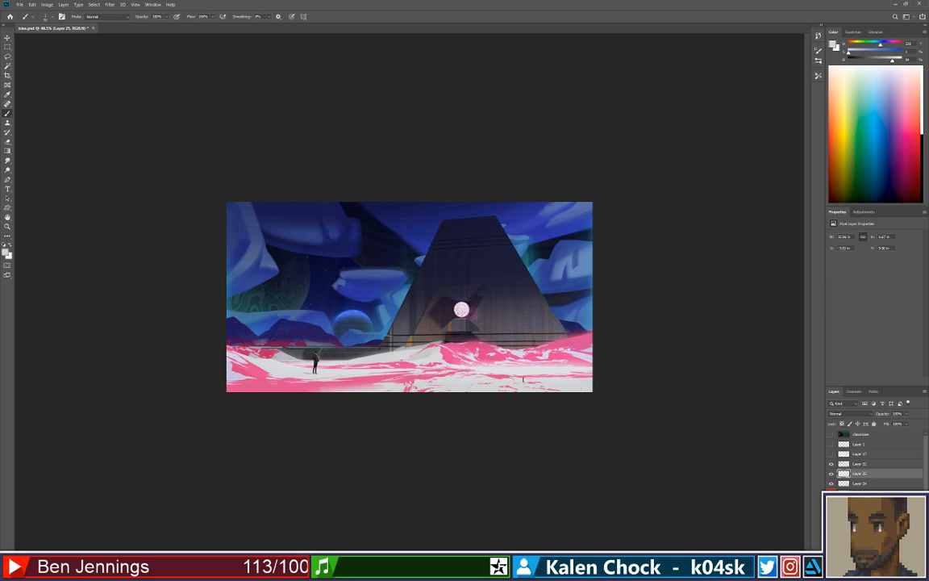
pyautogui.press('z')
pyautogui.keyDown('alt'); pyautogui.click(511, 376); pyautogui.keyUp('alt')
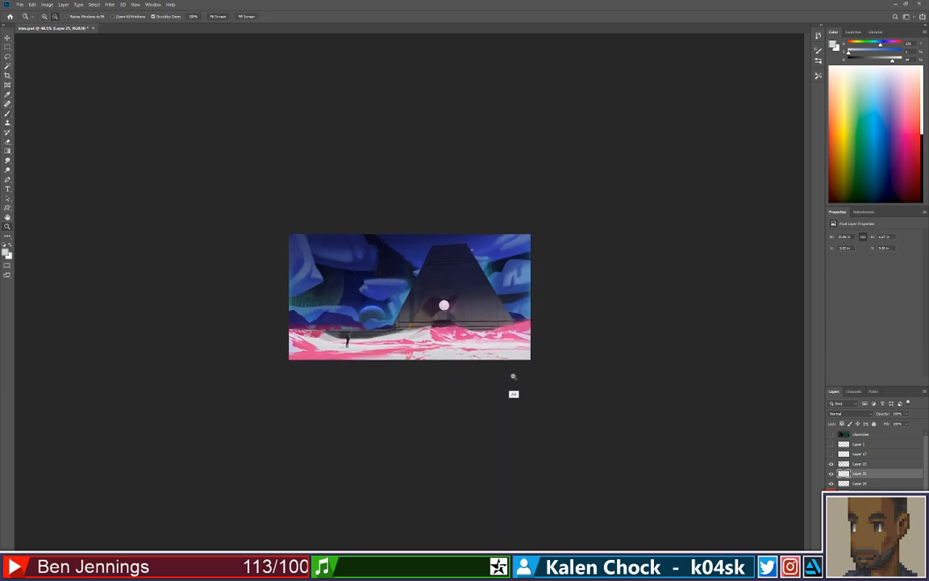
pyautogui.keyDown('alt'); pyautogui.click(510, 377); pyautogui.keyUp('alt')
pyautogui.click(510, 377)
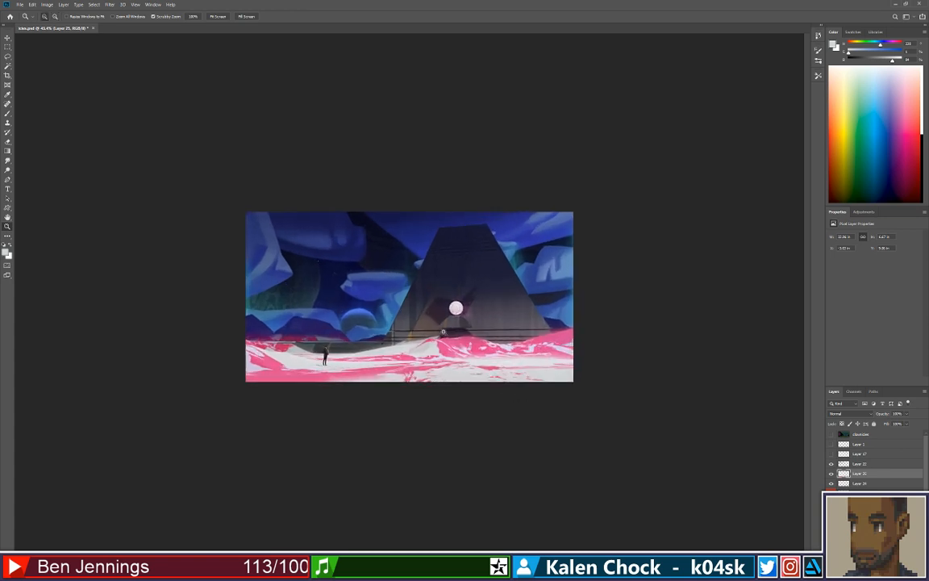
# Select the layer of the distant mountains and choose a textured scatter brush for painting on it.
pyautogui.press('v')
pyautogui.click(308, 332)
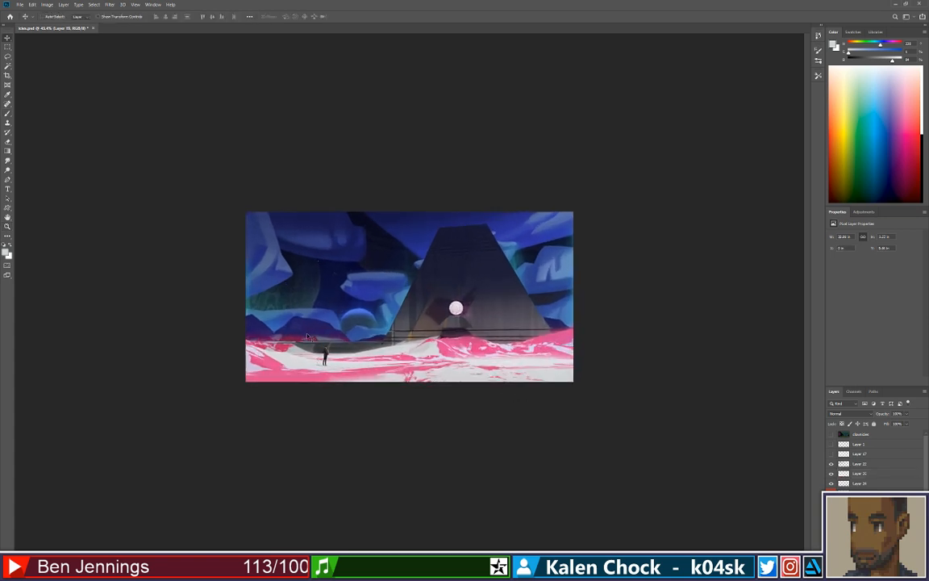
pyautogui.press('b')
pyautogui.rightClick(323, 330)
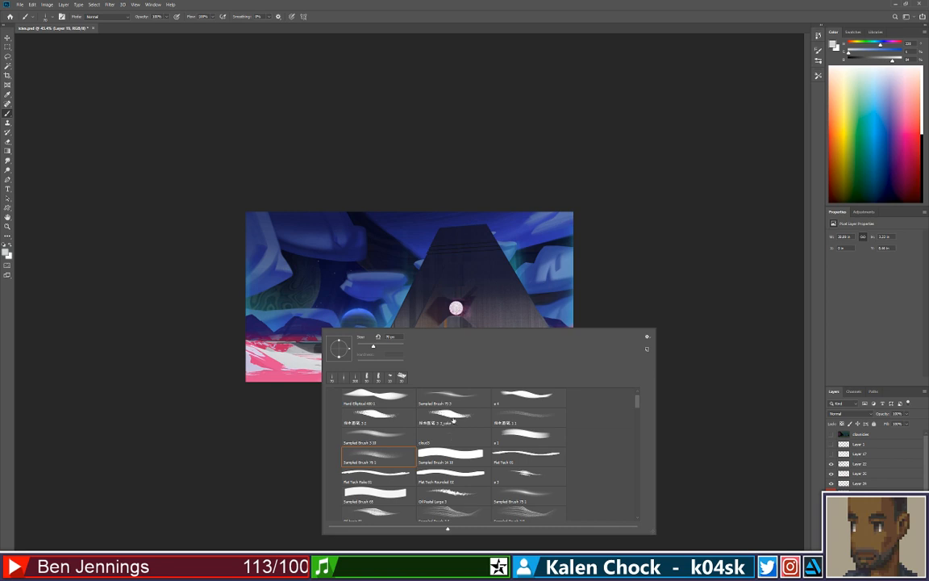
pyautogui.scroll(-10, 484, 452)
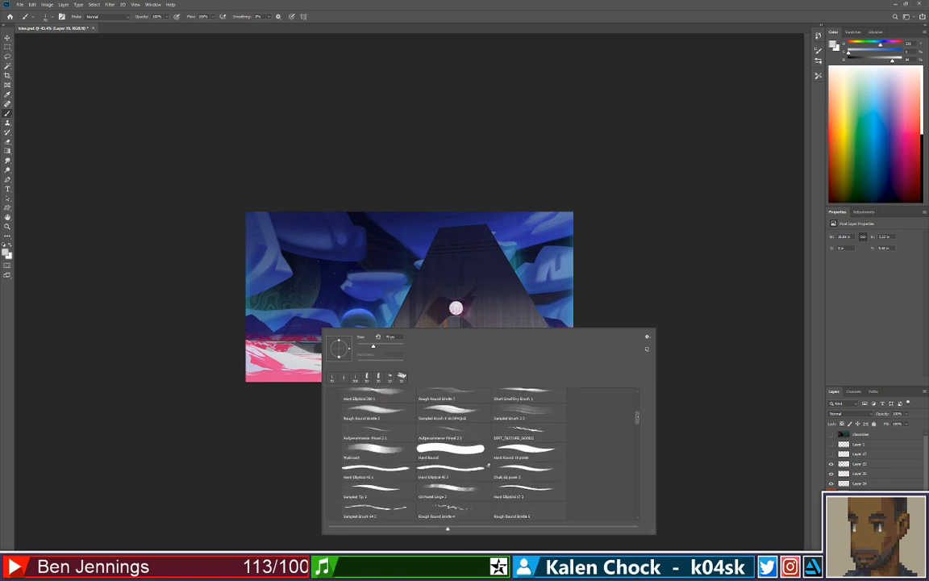
pyautogui.scroll(-4, 452, 452)
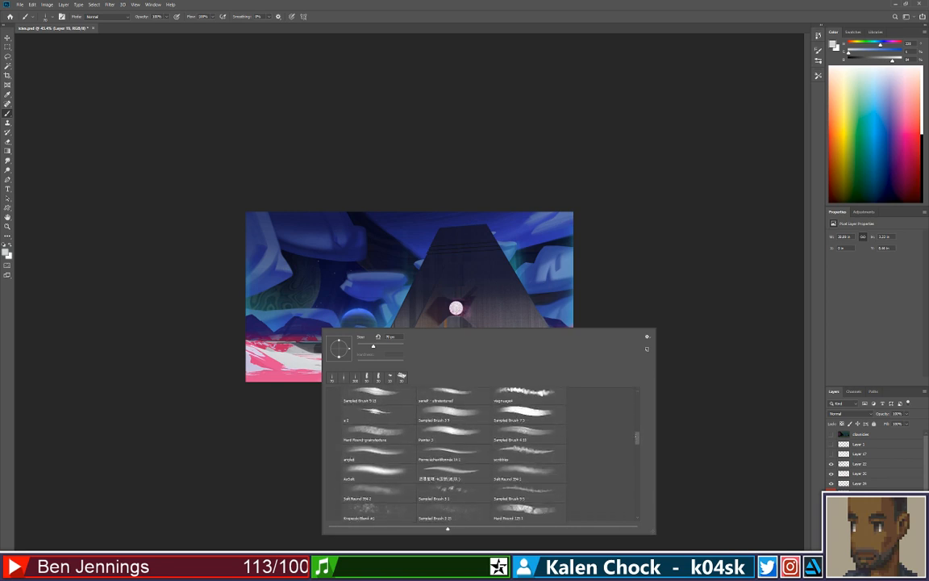
pyautogui.click(453, 469)
# Sample the mountains' dark blue and paint it over the reddish and purple patches on the distant mountains.
pyautogui.keyDown('alt'); pyautogui.click(295, 328); pyautogui.keyUp('alt')
pyautogui.keyDown('alt'); pyautogui.click(296, 327); pyautogui.keyUp('alt')
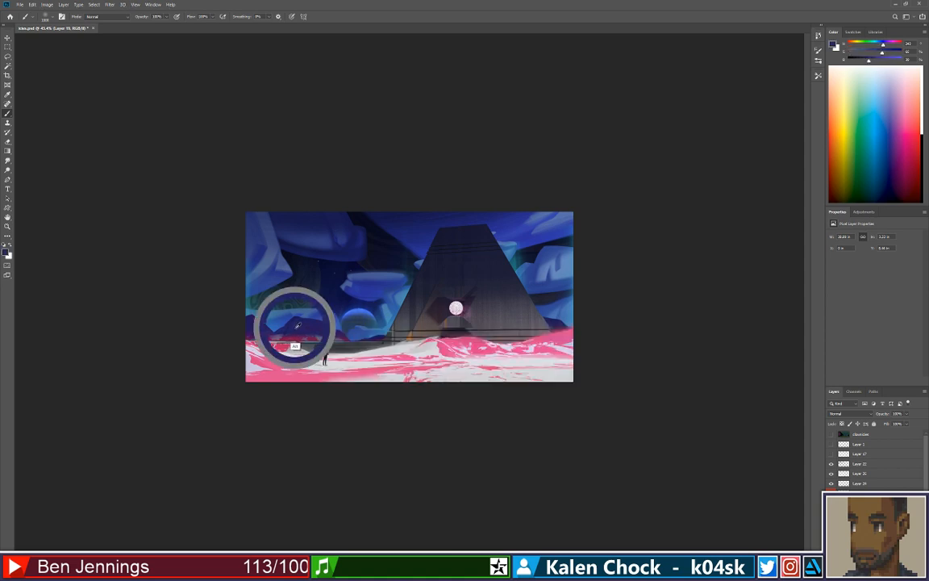
pyautogui.moveTo(292, 331); pyautogui.dragTo(283, 319)
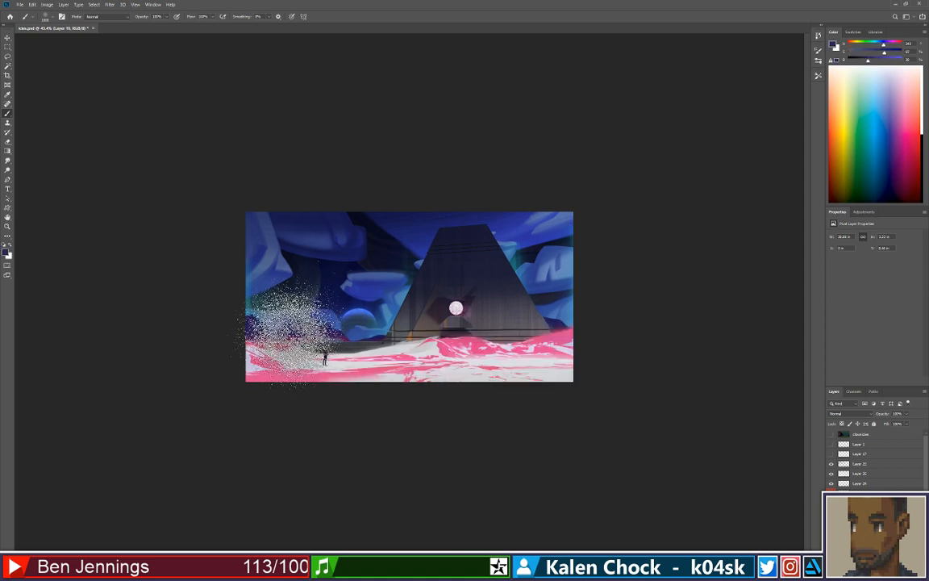
pyautogui.hotkey('ctrl', 'z')
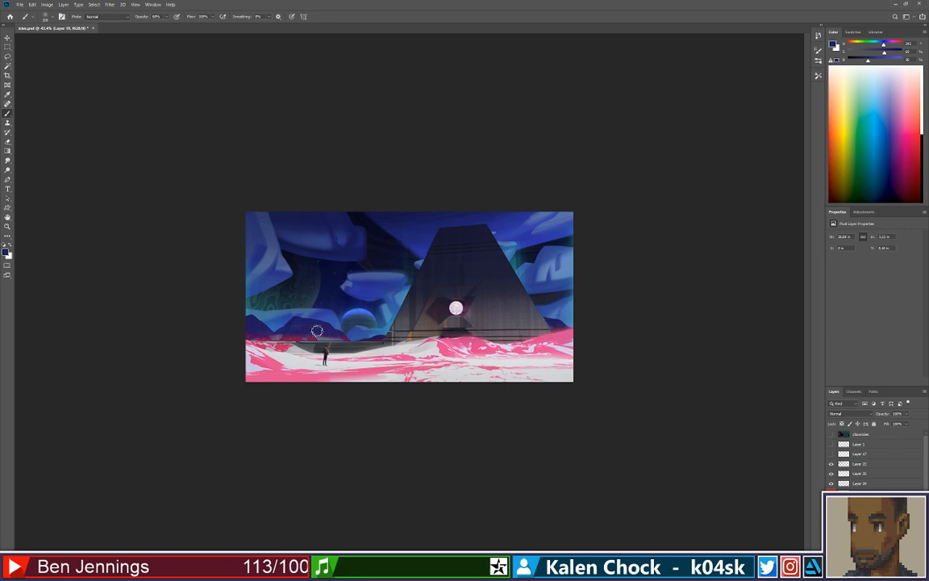
pyautogui.moveTo(317, 331)
pyautogui.mouseDown()
pyautogui.moveTo(272, 335)
pyautogui.moveTo(350, 335)
pyautogui.moveTo(232, 337)
pyautogui.moveTo(394, 338)
pyautogui.moveTo(338, 337)
pyautogui.mouseUp()
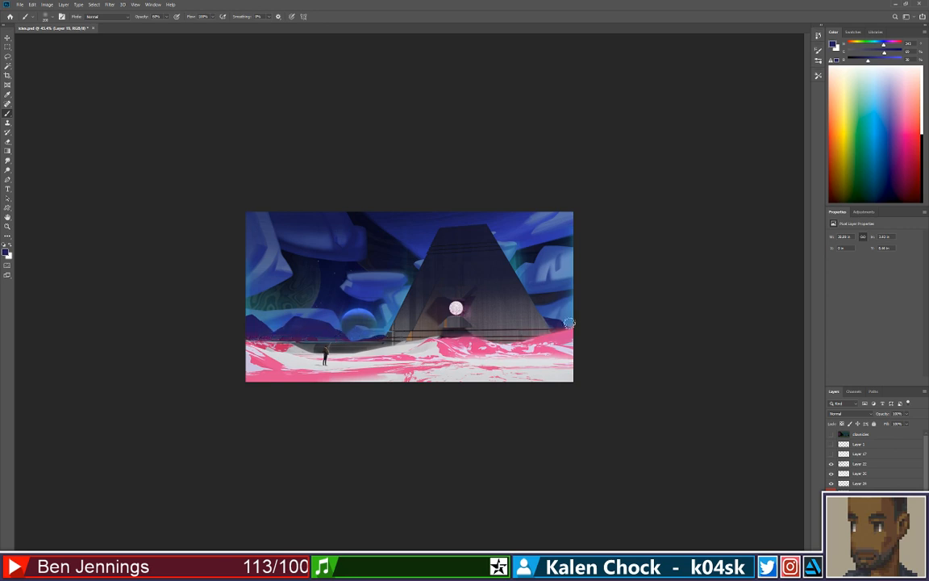
# Glaze a sampled lighter blue over the distant mountains with a larger brush at 30% opacity.
pyautogui.keyDown('alt'); pyautogui.click(282, 323); pyautogui.keyUp('alt')
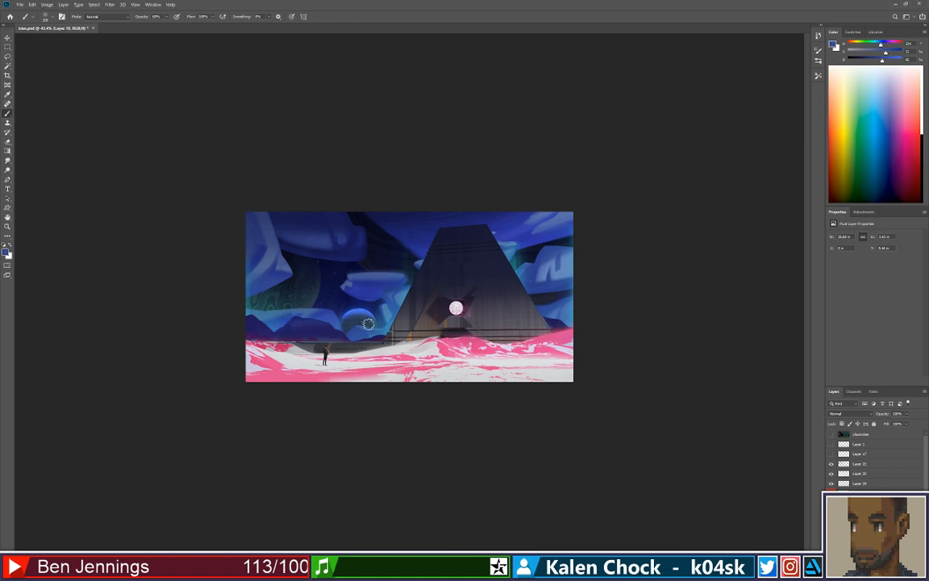
pyautogui.press('3')
pyautogui.press(']')
pyautogui.press(']')
pyautogui.press(']')
pyautogui.press(']')
pyautogui.moveTo(263, 322)
pyautogui.mouseDown()
pyautogui.moveTo(340, 322)
pyautogui.moveTo(202, 322)
pyautogui.mouseUp()
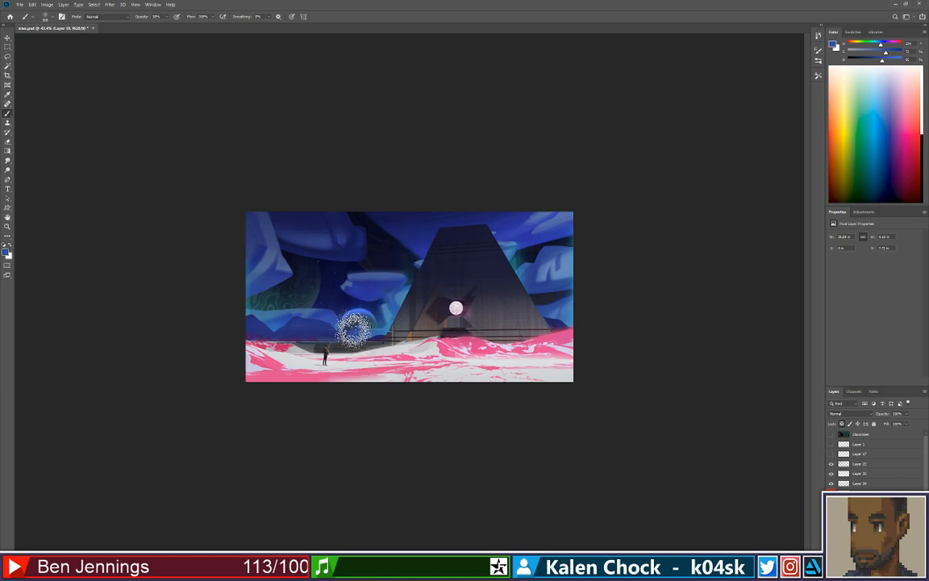
# Refine the blue haze at the foot of the distant mountains with a smaller brush and save the painting.
pyautogui.press('[')
pyautogui.press('[')
pyautogui.press('[')
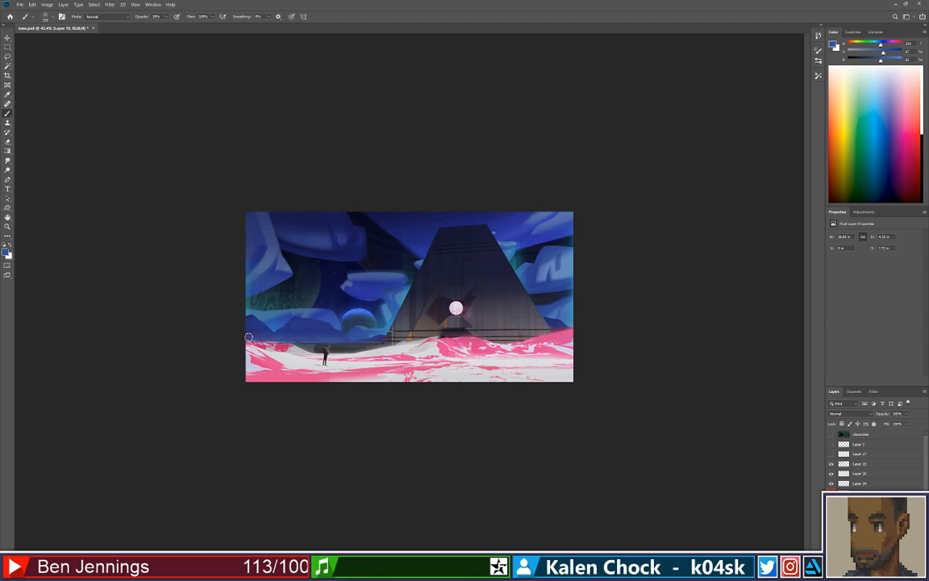
pyautogui.press('z')
pyautogui.keyDown('alt'); pyautogui.click(343, 327); pyautogui.keyUp('alt')
pyautogui.hotkey('ctrl', 's')
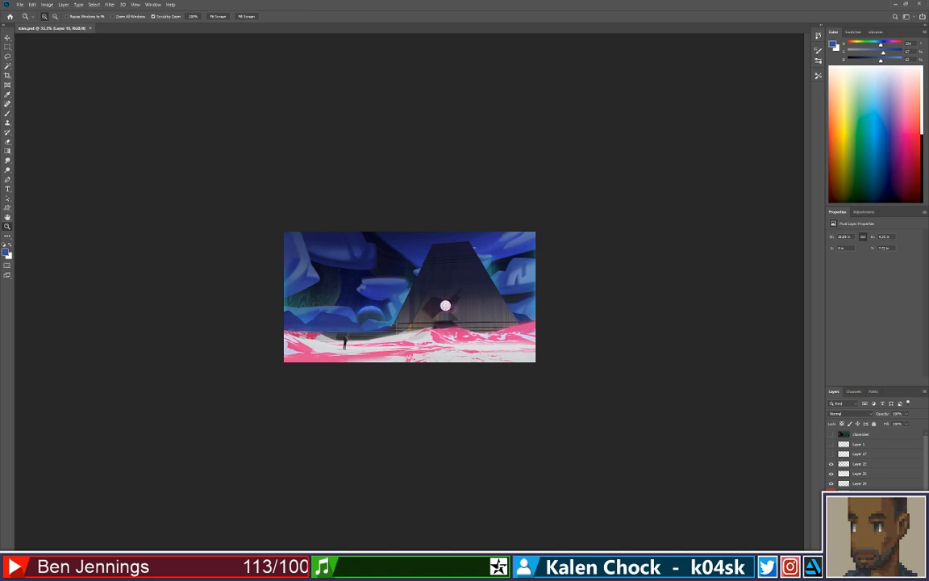
# Add a new layer above the Multiply shadow layer and set the painting colour to a bright orange-red.
pyautogui.click(439, 345)
pyautogui.click(439, 346)
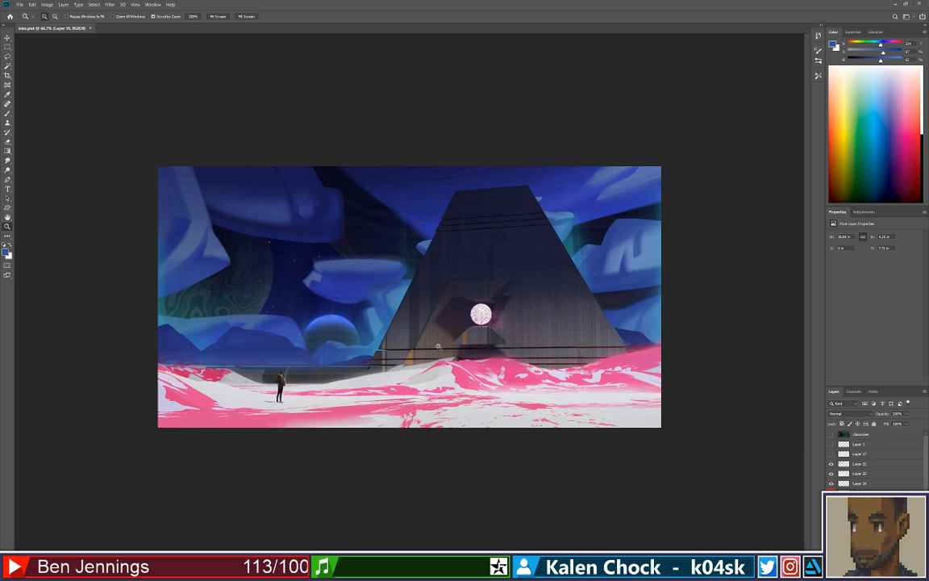
pyautogui.moveTo(438, 346); pyautogui.dragTo(427, 339)
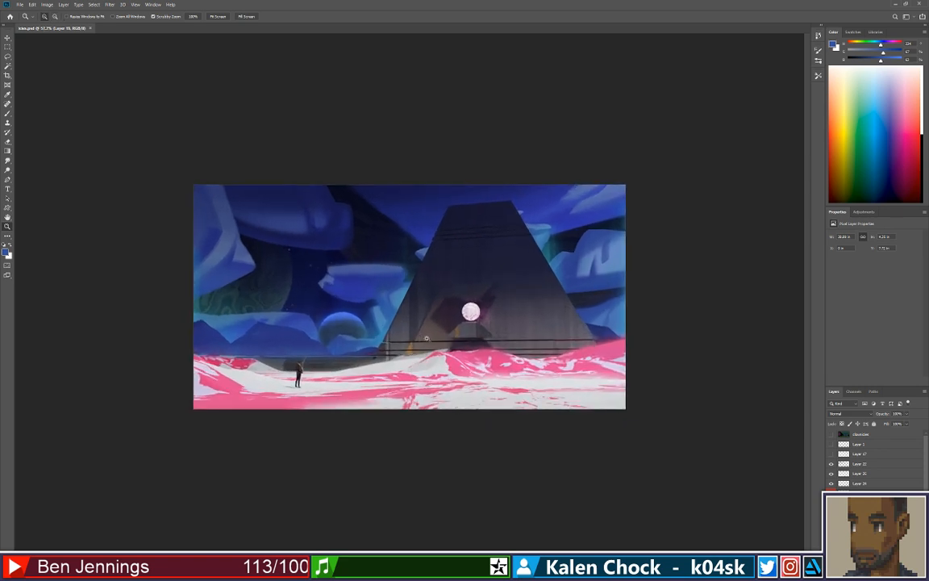
pyautogui.click(869, 493)
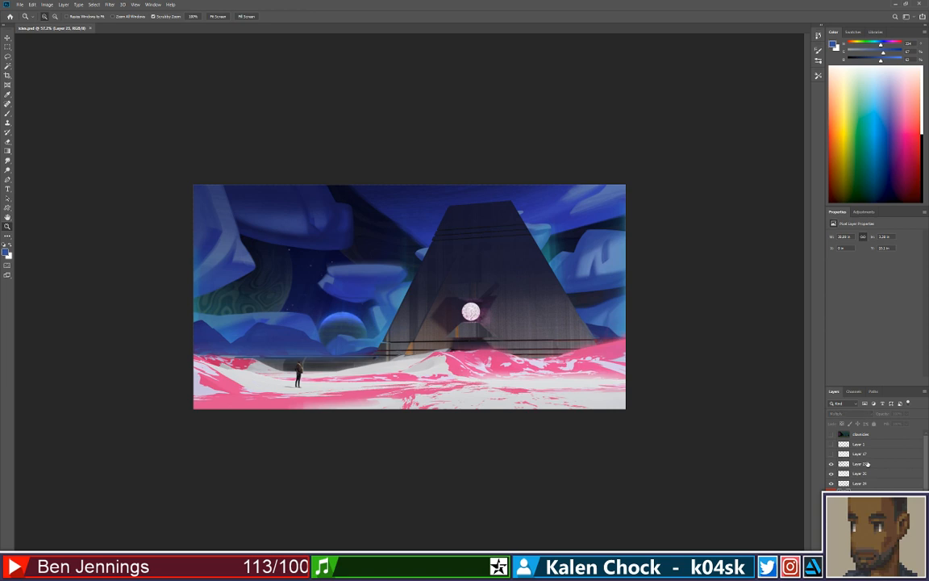
pyautogui.moveTo(510, 400); pyautogui.dragTo(476, 403)
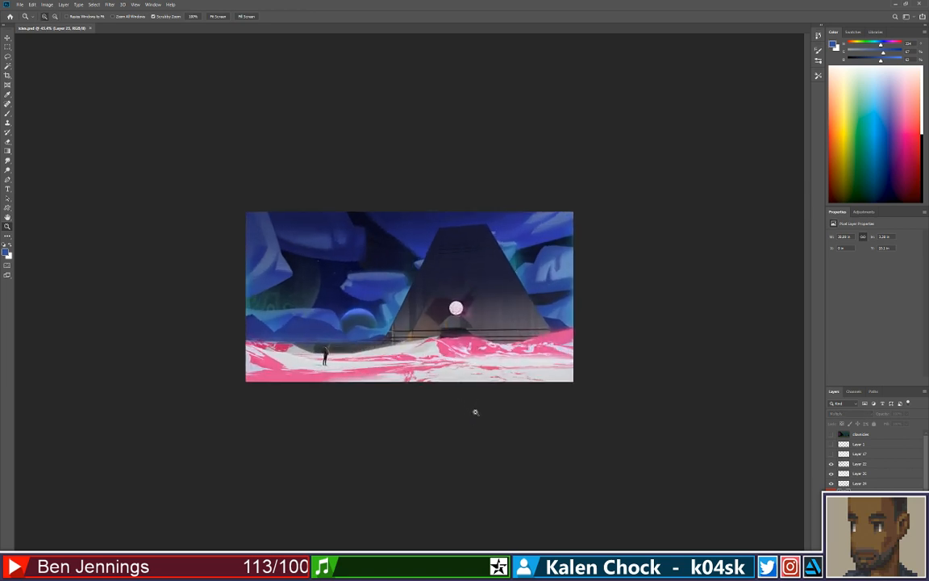
pyautogui.click(875, 466)
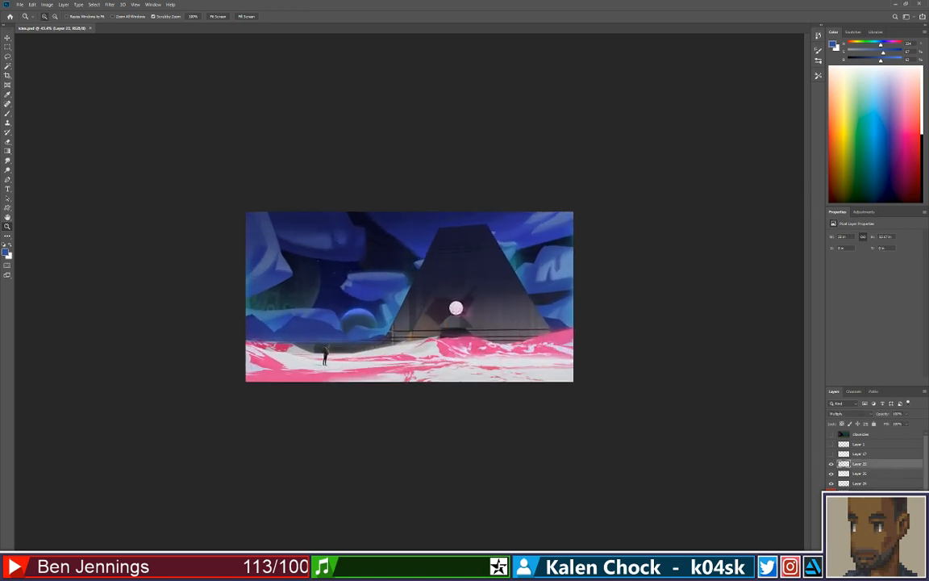
pyautogui.click(881, 488)
pyautogui.moveTo(881, 60); pyautogui.dragTo(848, 43)
pyautogui.keyDown('alt'); pyautogui.click(509, 285); pyautogui.keyUp('alt')
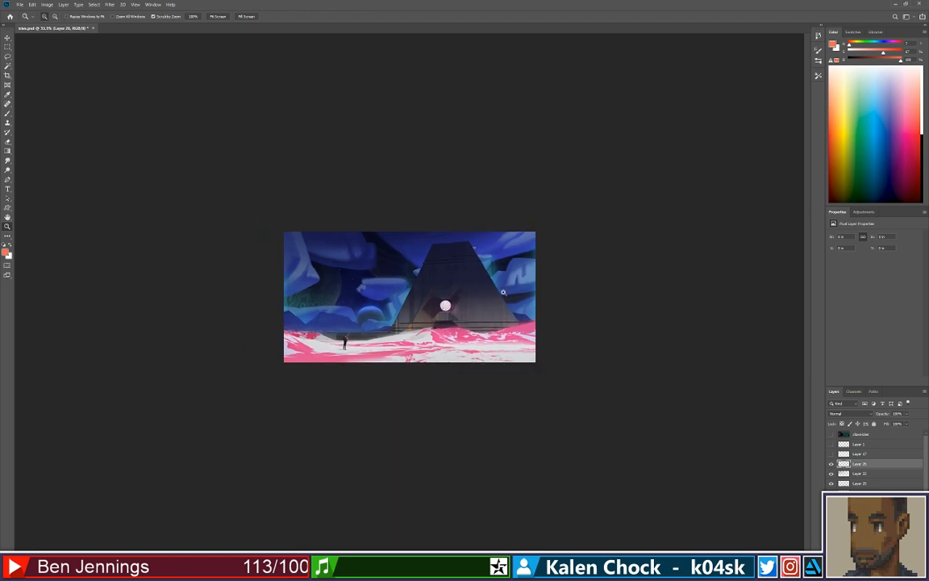